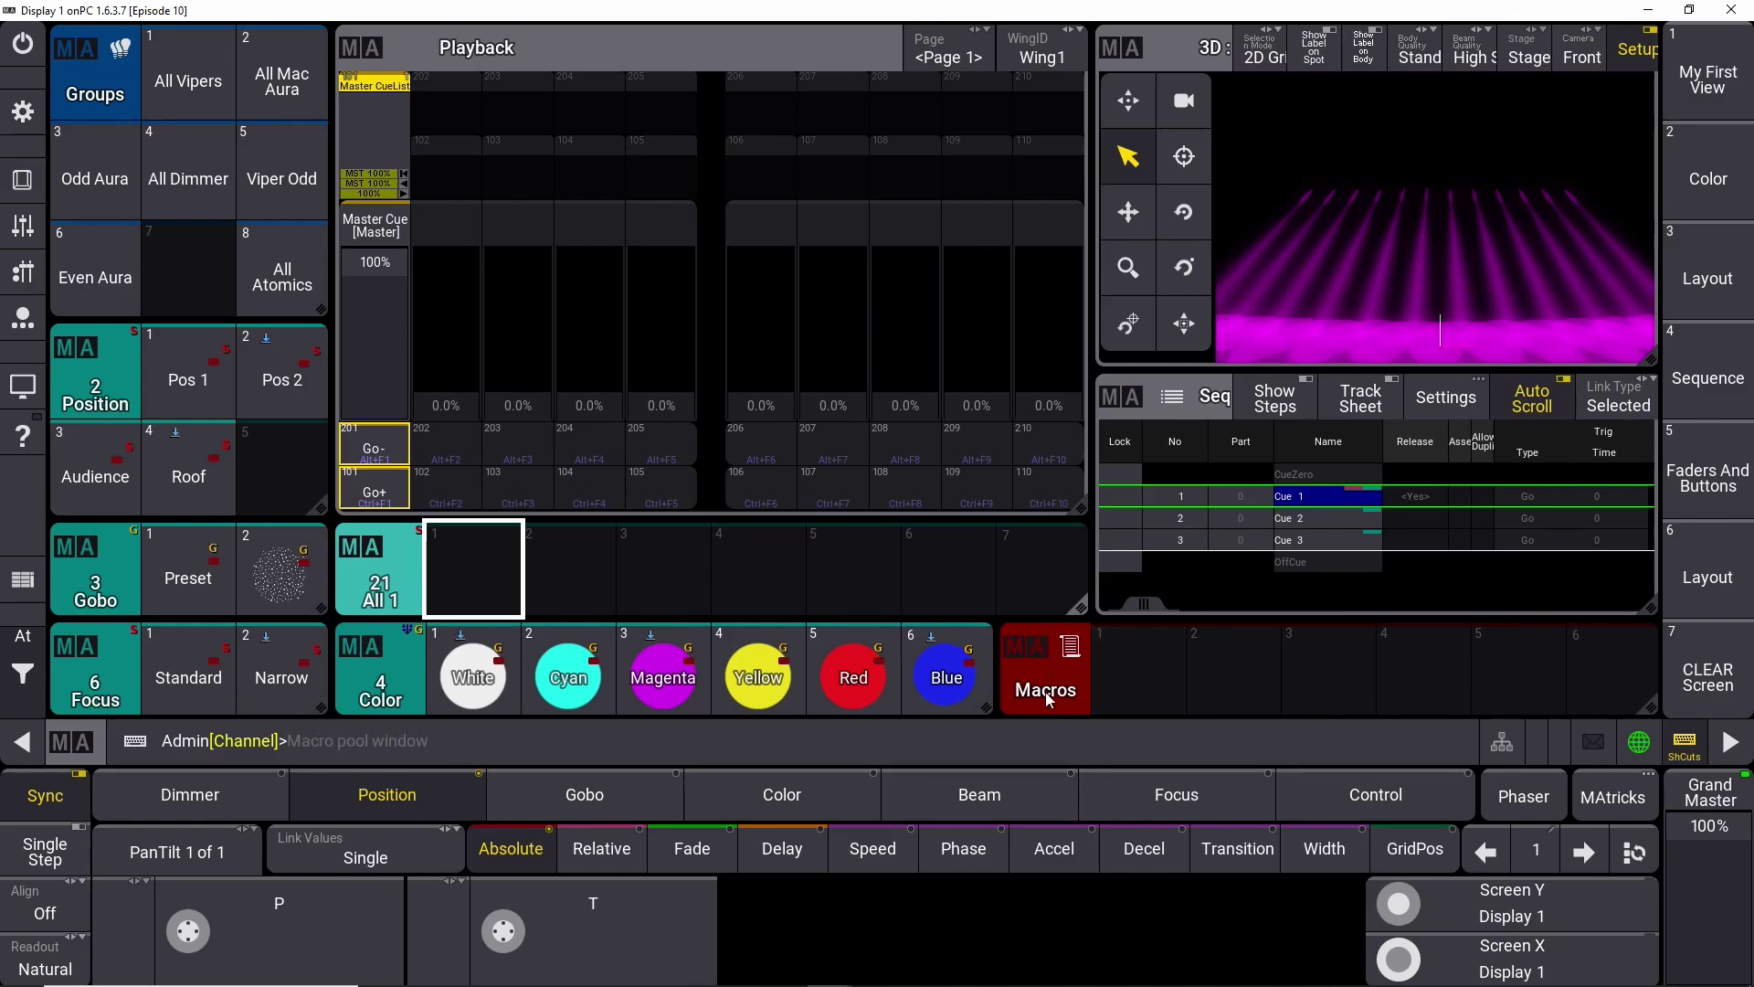
Replace the All 1 pool window with a new All 1 preset pool window.
left_click(354, 550)
left_click(1095, 353)
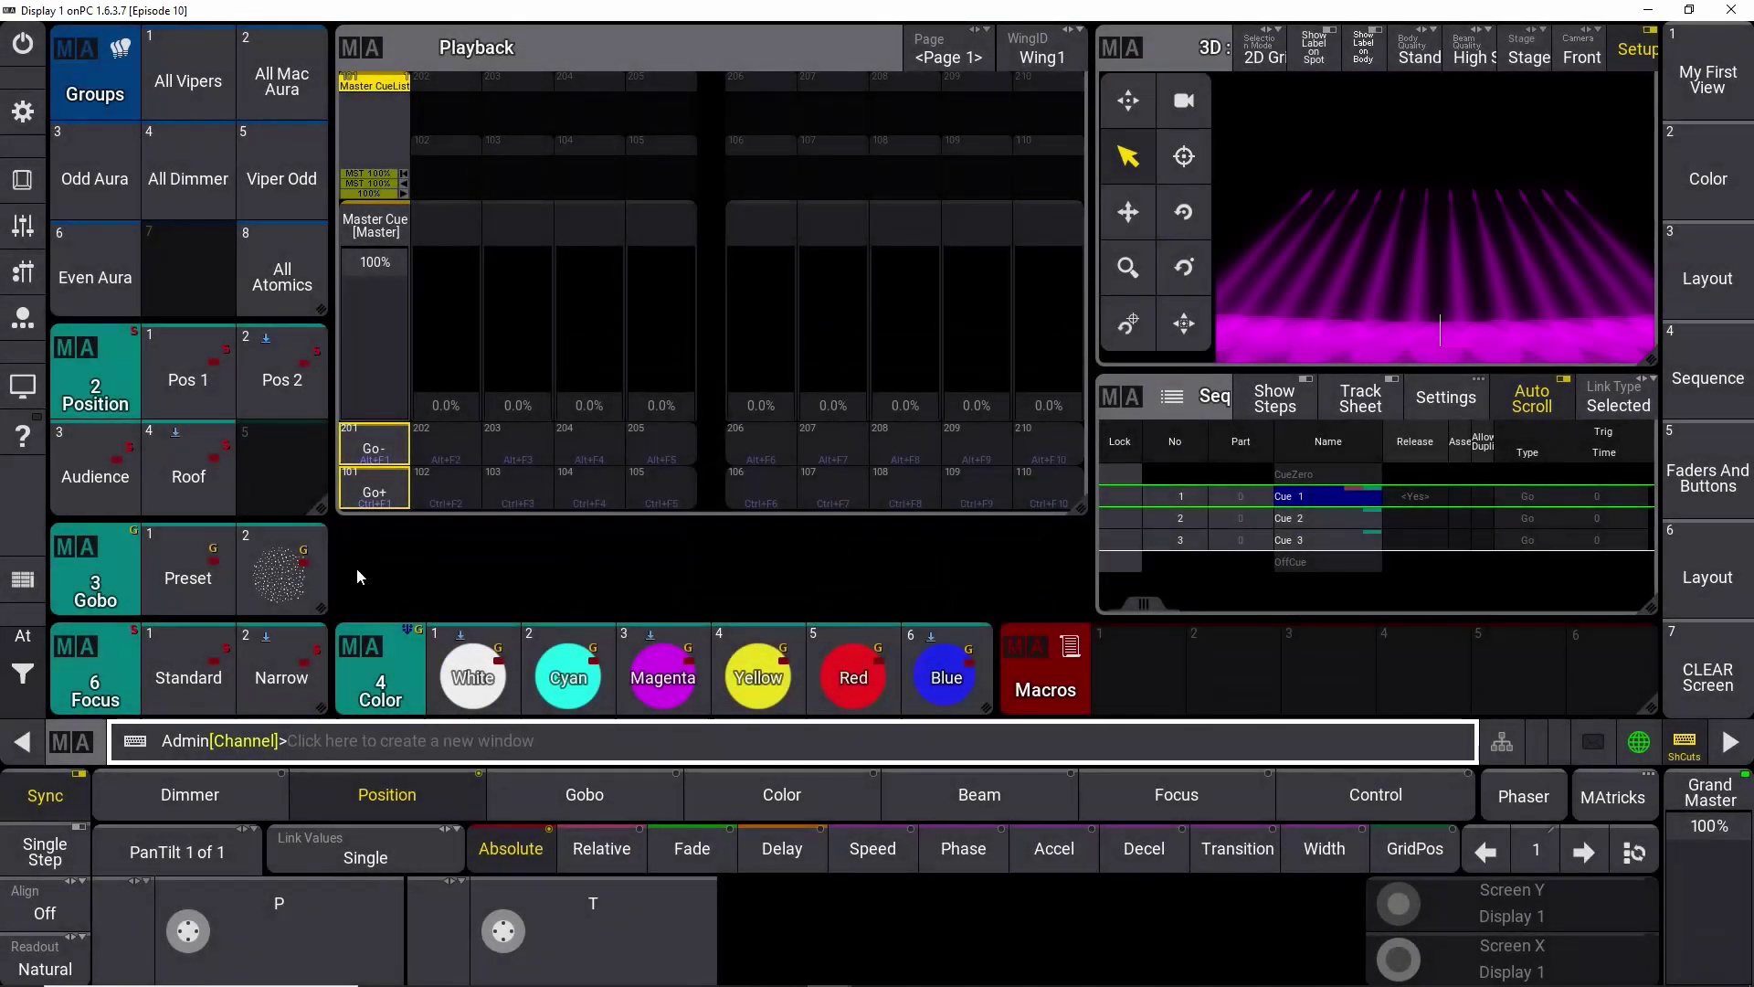
left_click(369, 559)
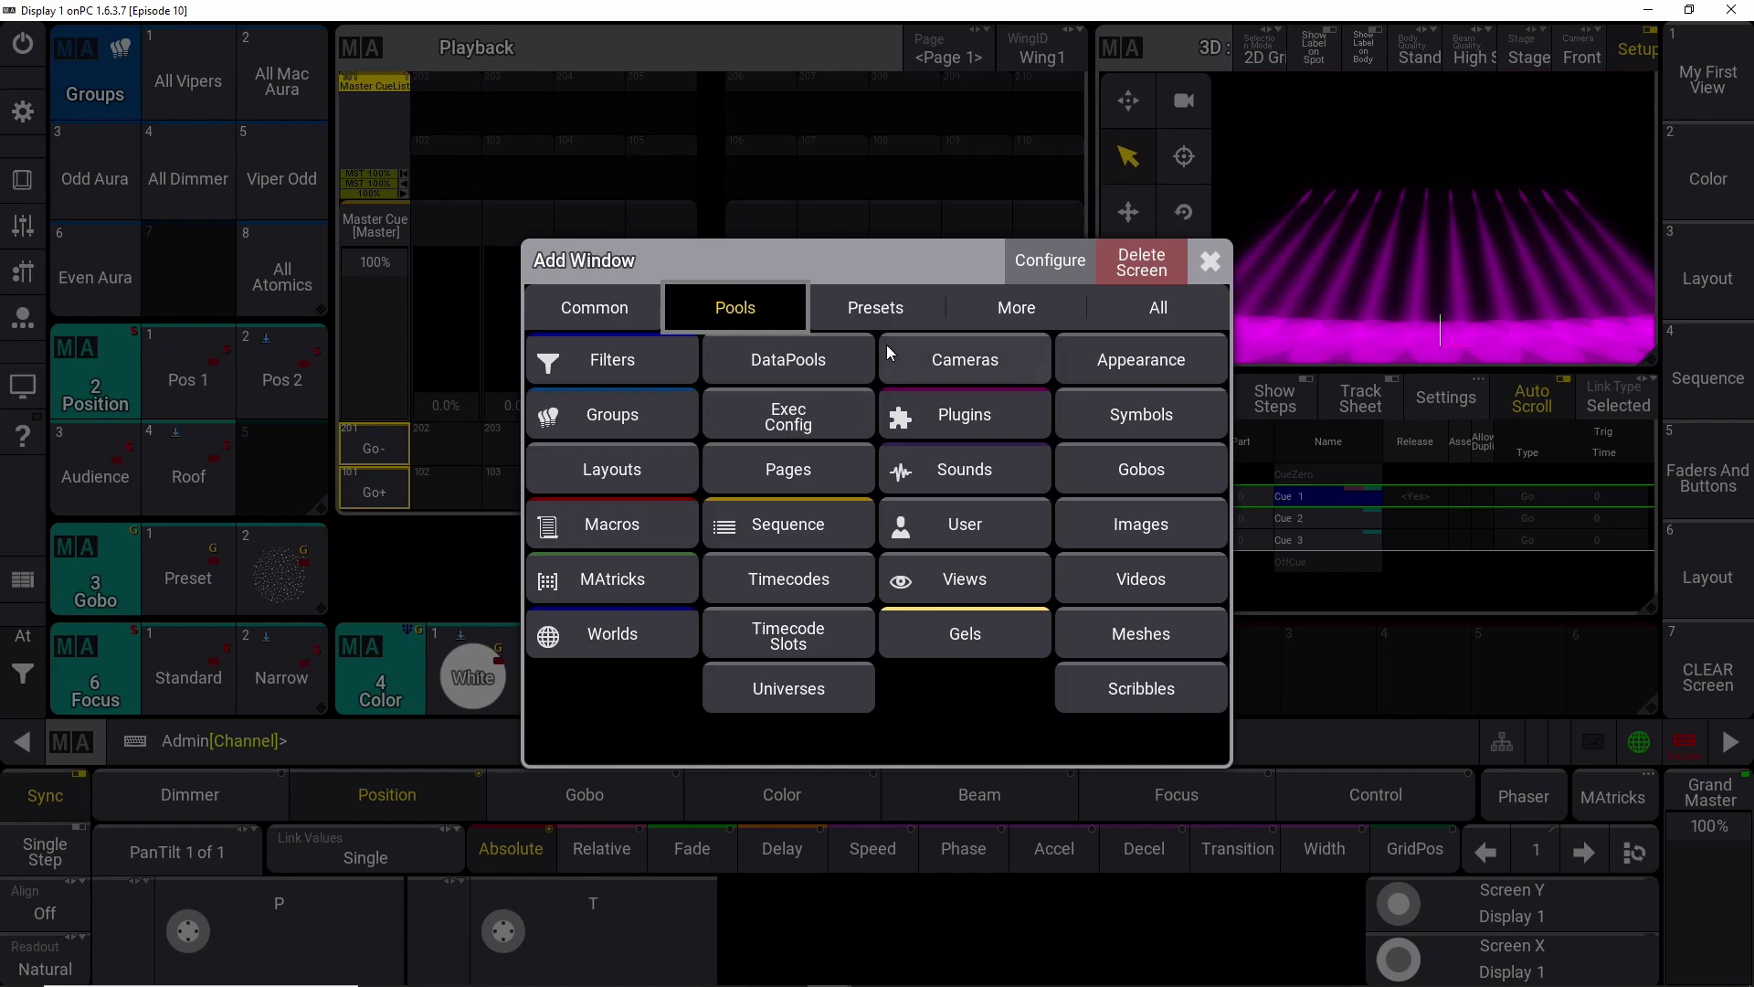
left_click(904, 310)
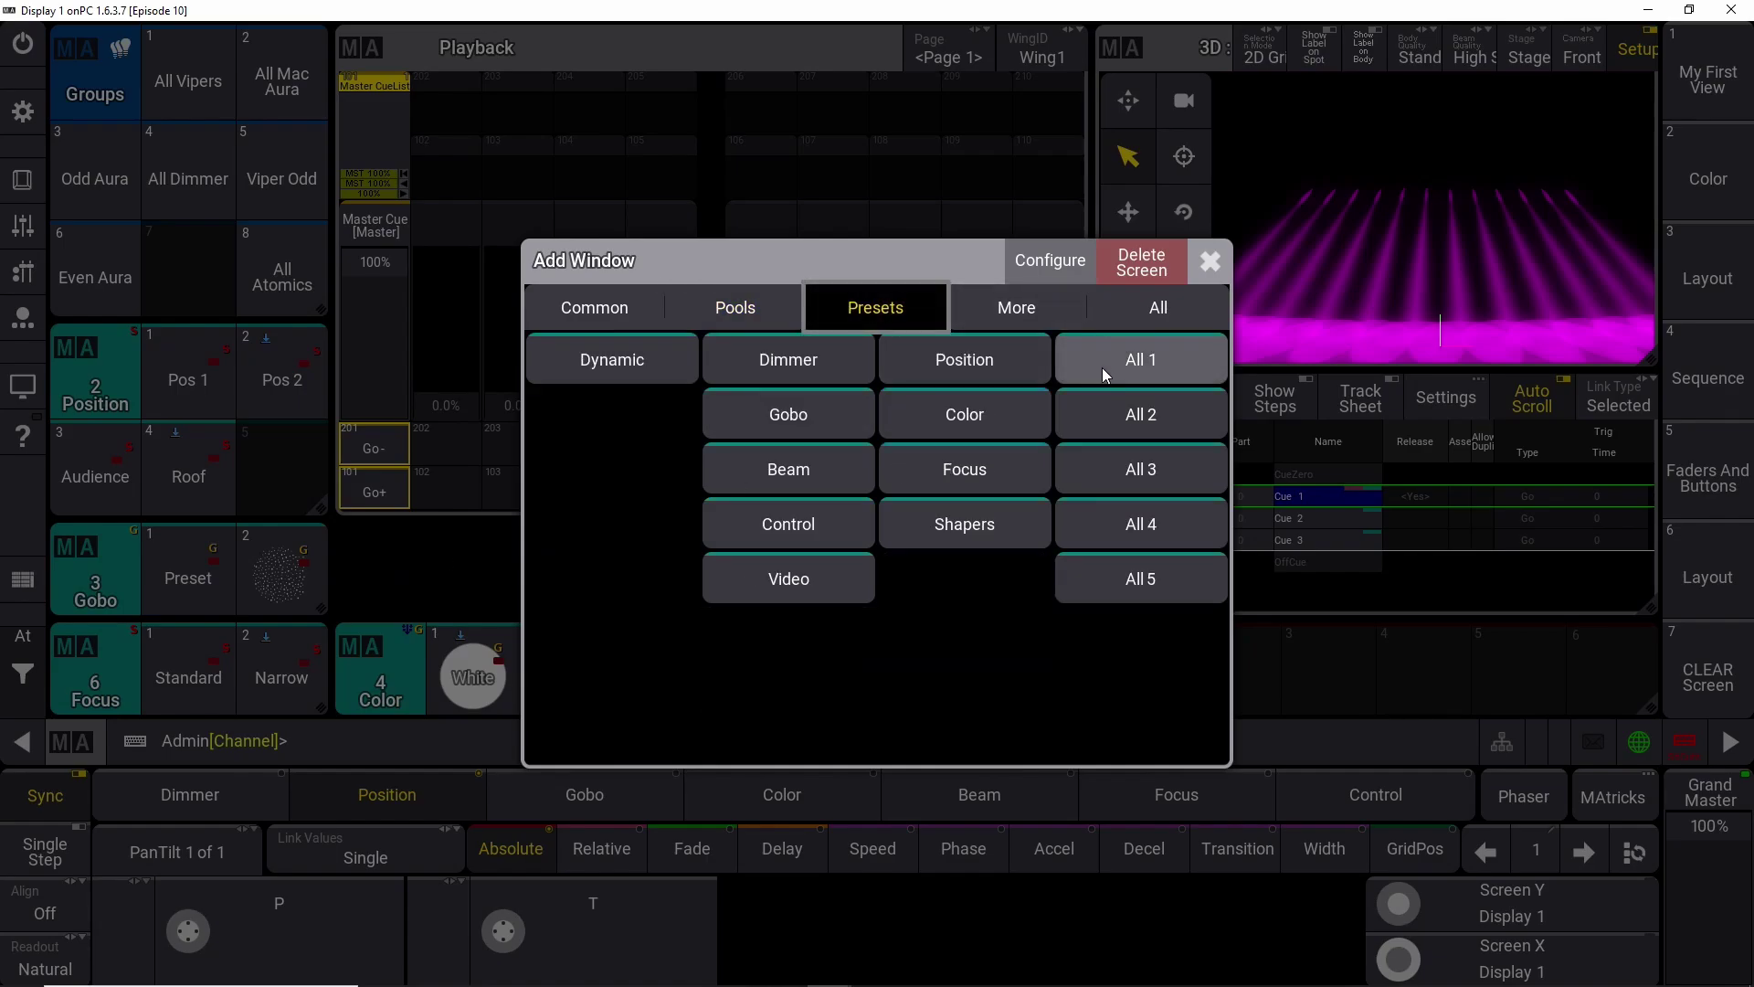
left_click(1150, 363)
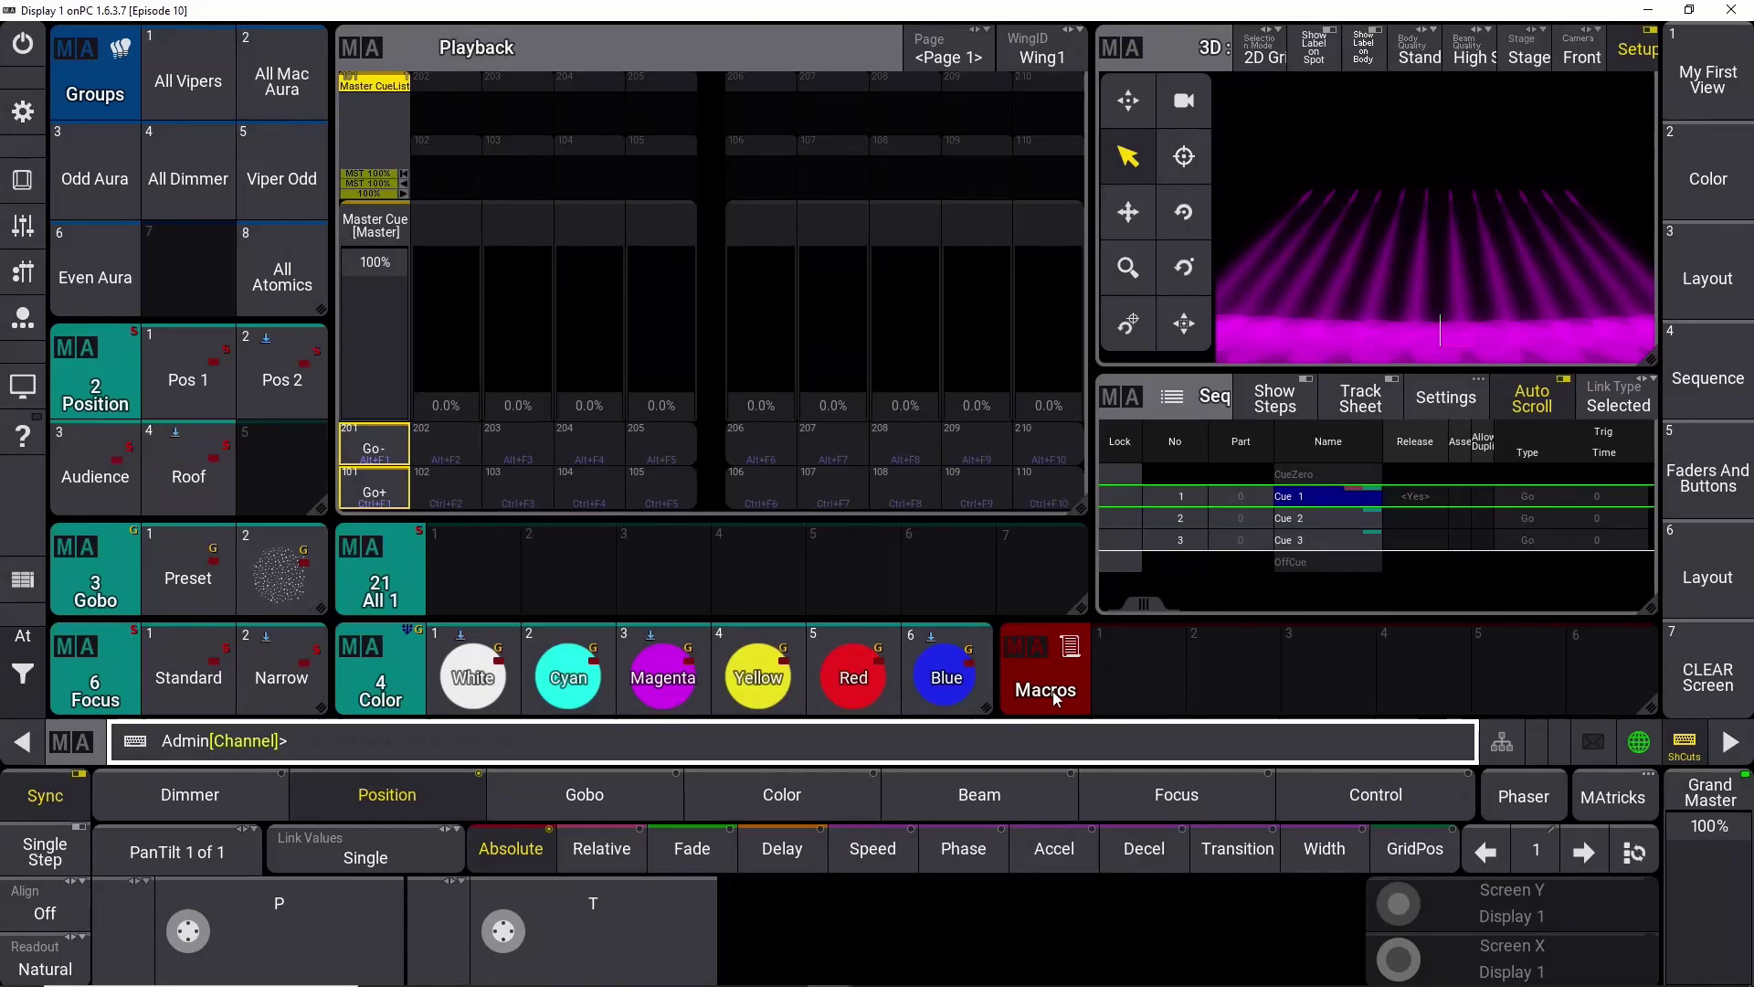
Delete the Macros pool window and add a fresh Macros pool window in its place.
left_click(1022, 645)
left_click(1033, 358)
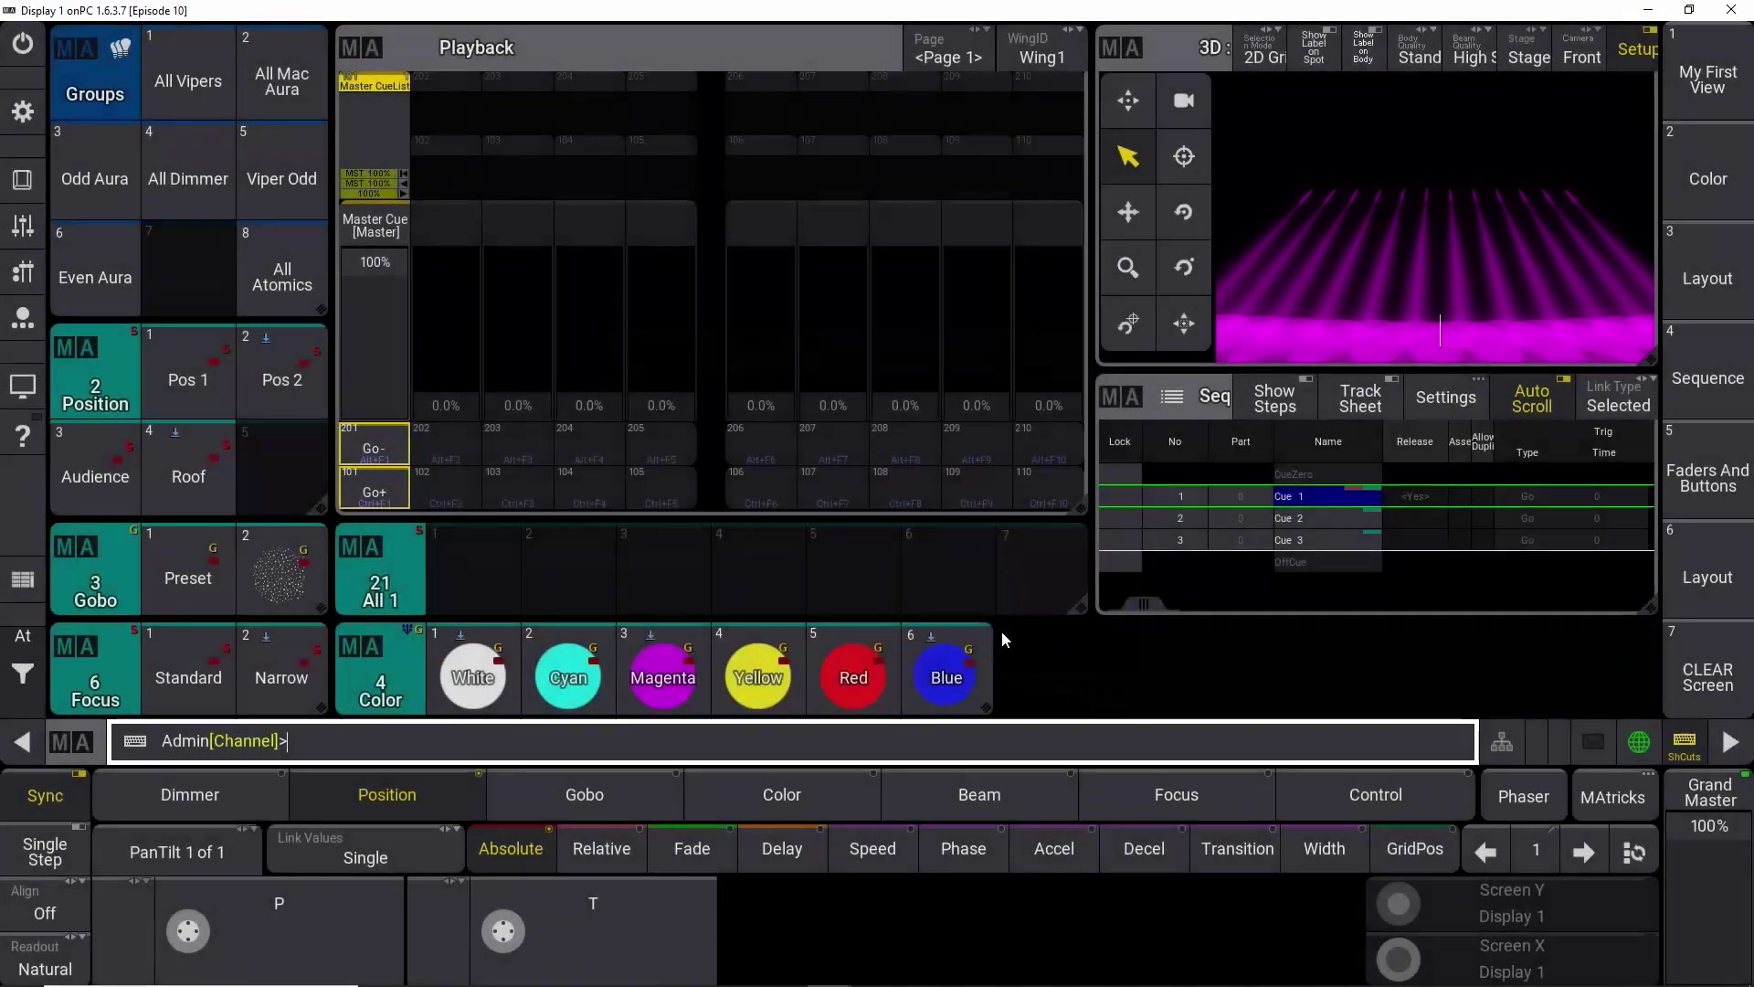
left_click(1027, 650)
left_click(734, 308)
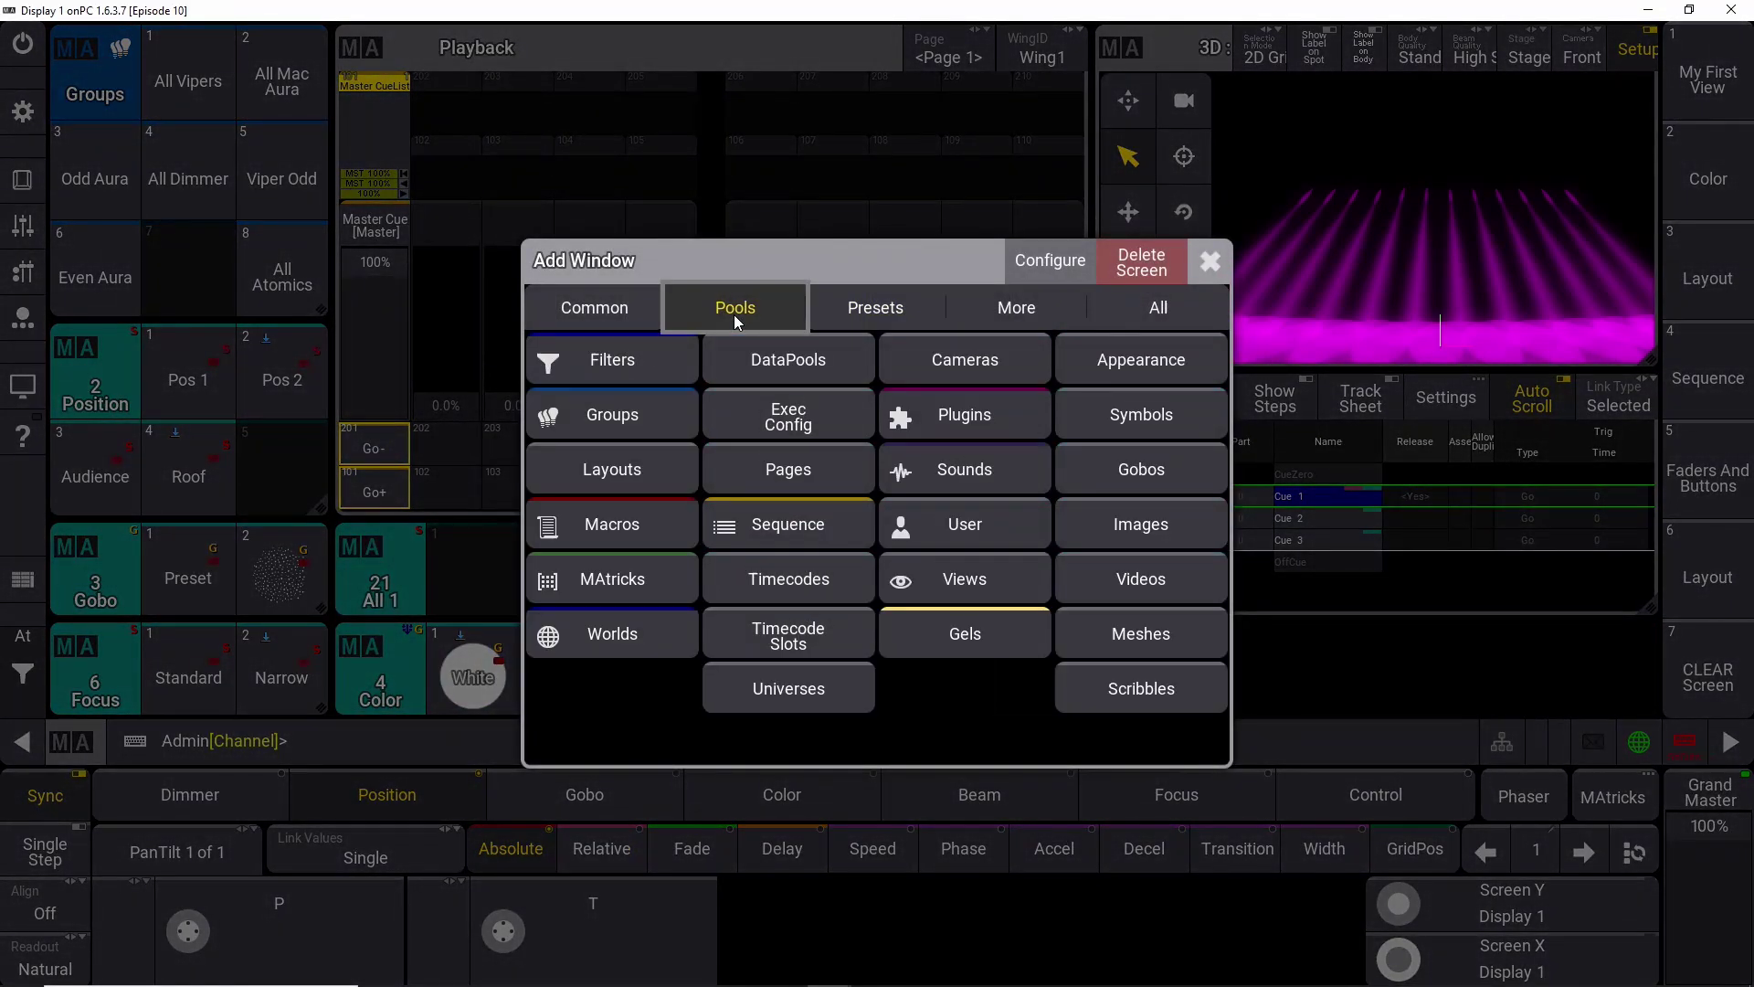
left_click(612, 525)
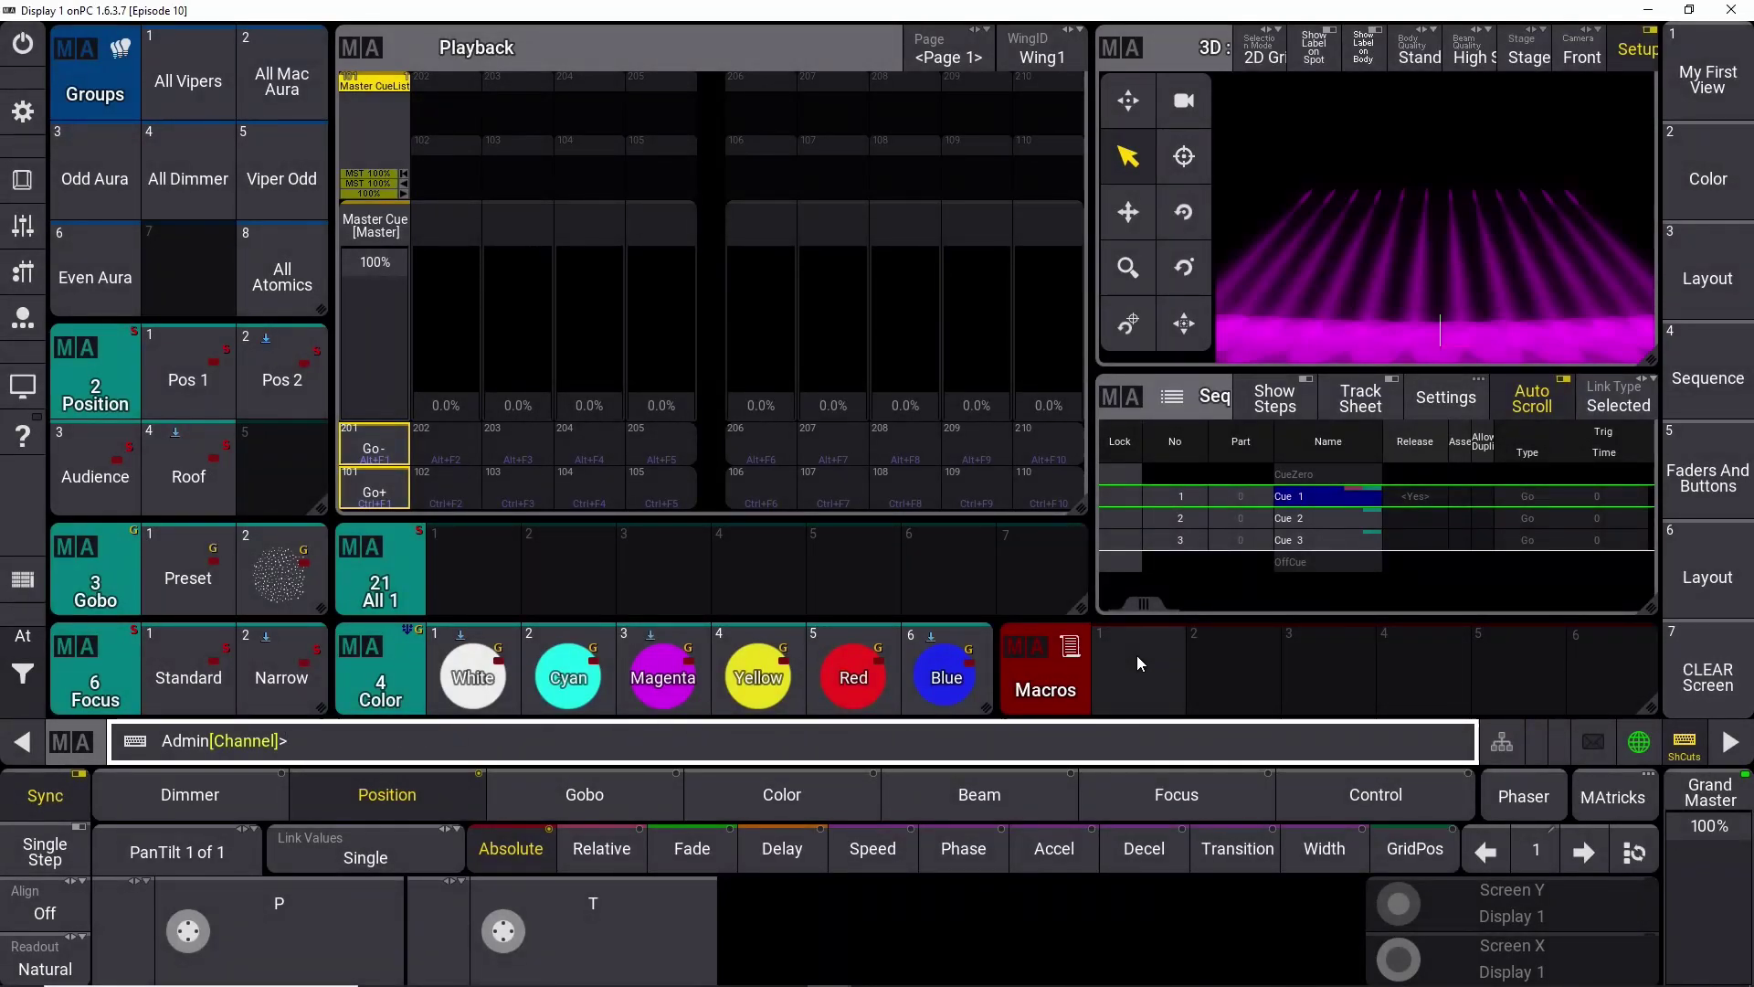
In display configuration, try a 0.75x interface scale, then restore it to 1x.
left_click(23, 111)
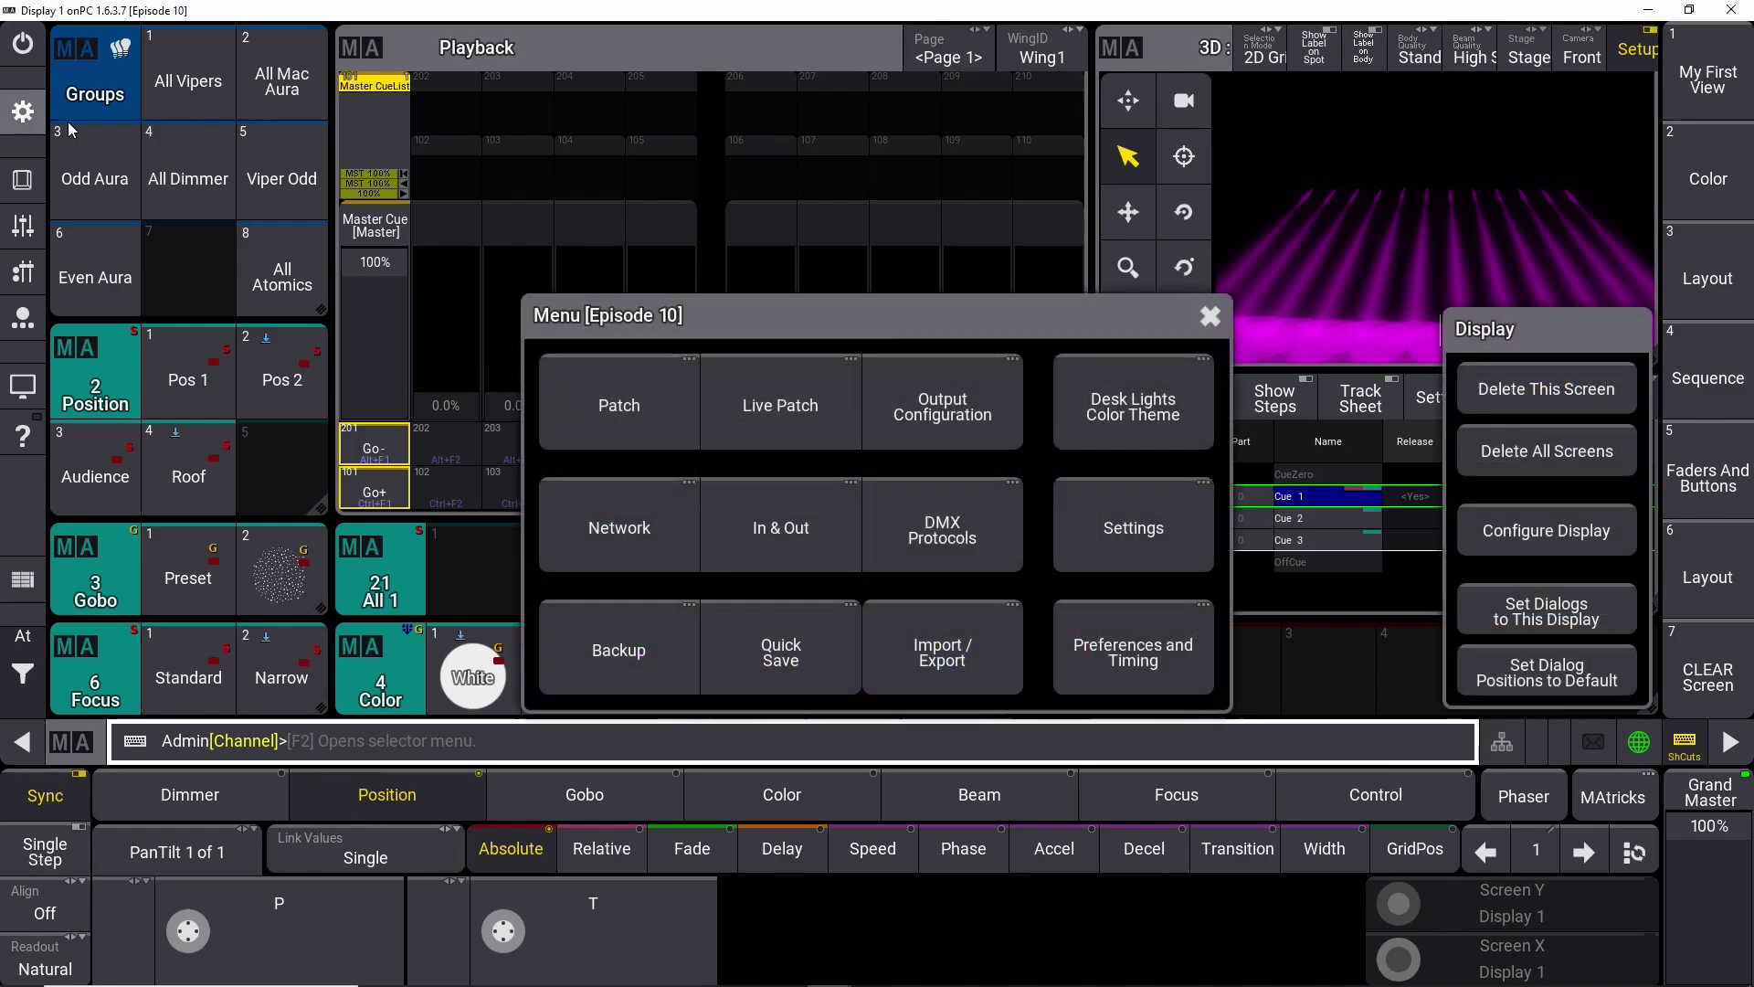
left_click(1590, 541)
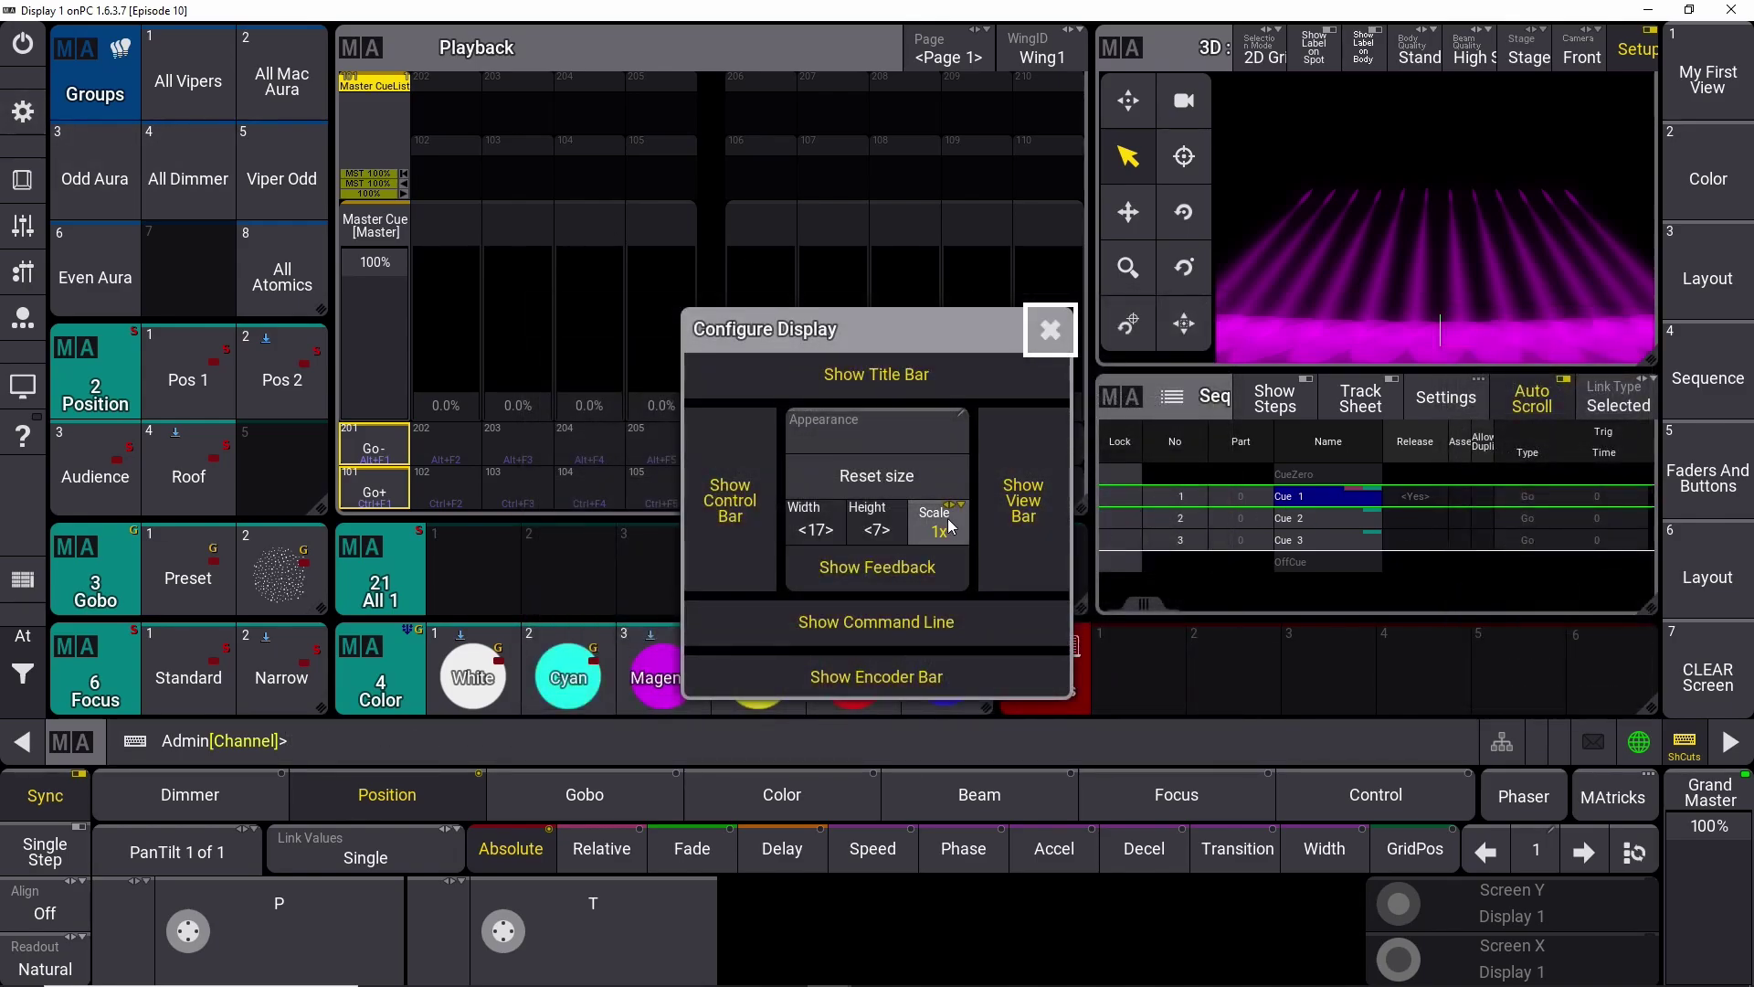
left_click(1048, 334)
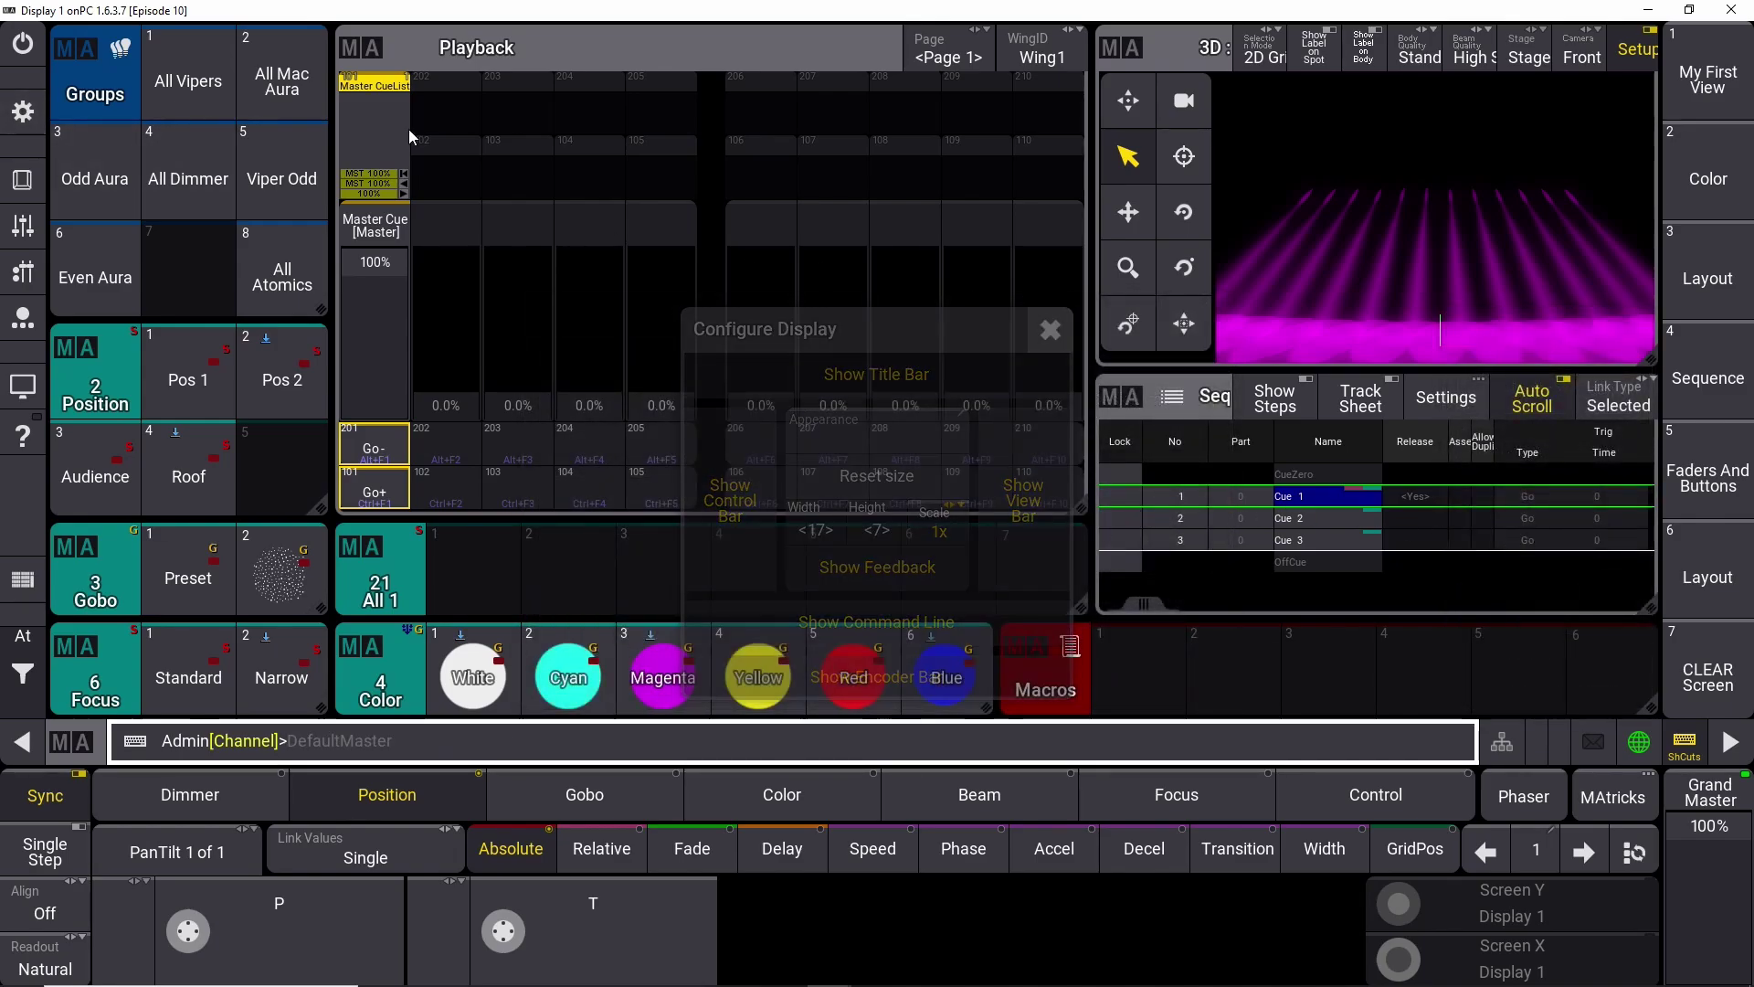
left_click(33, 114)
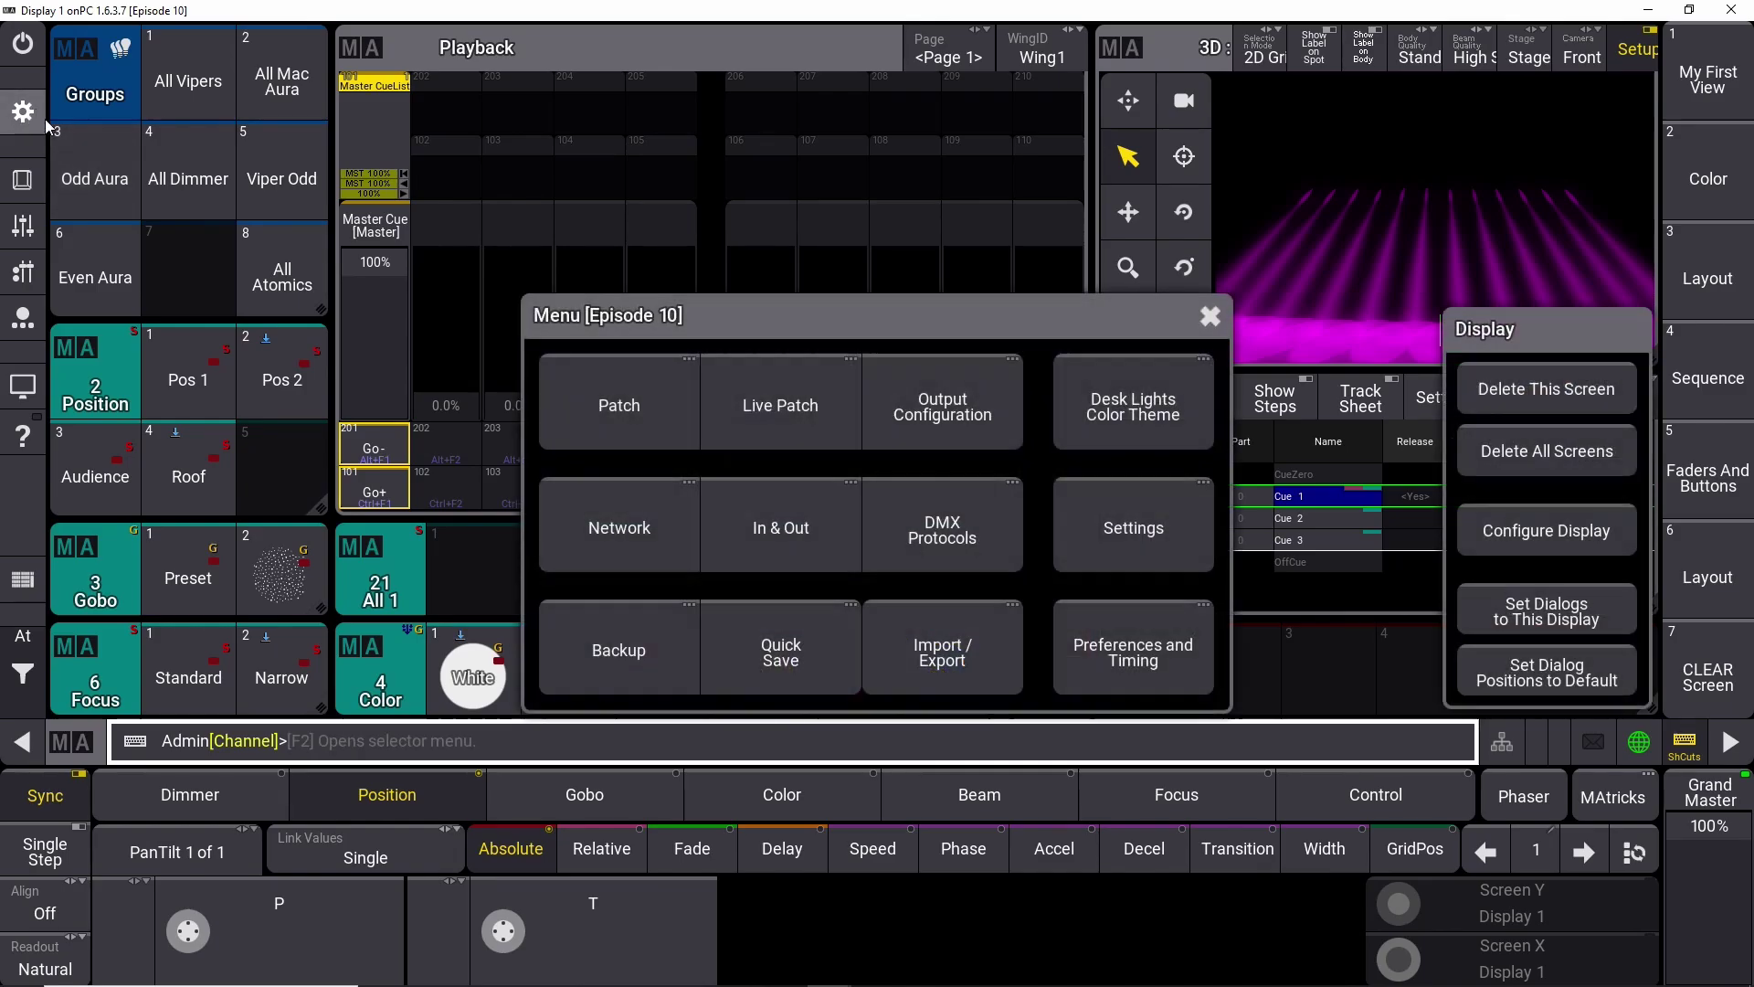
left_click(1531, 532)
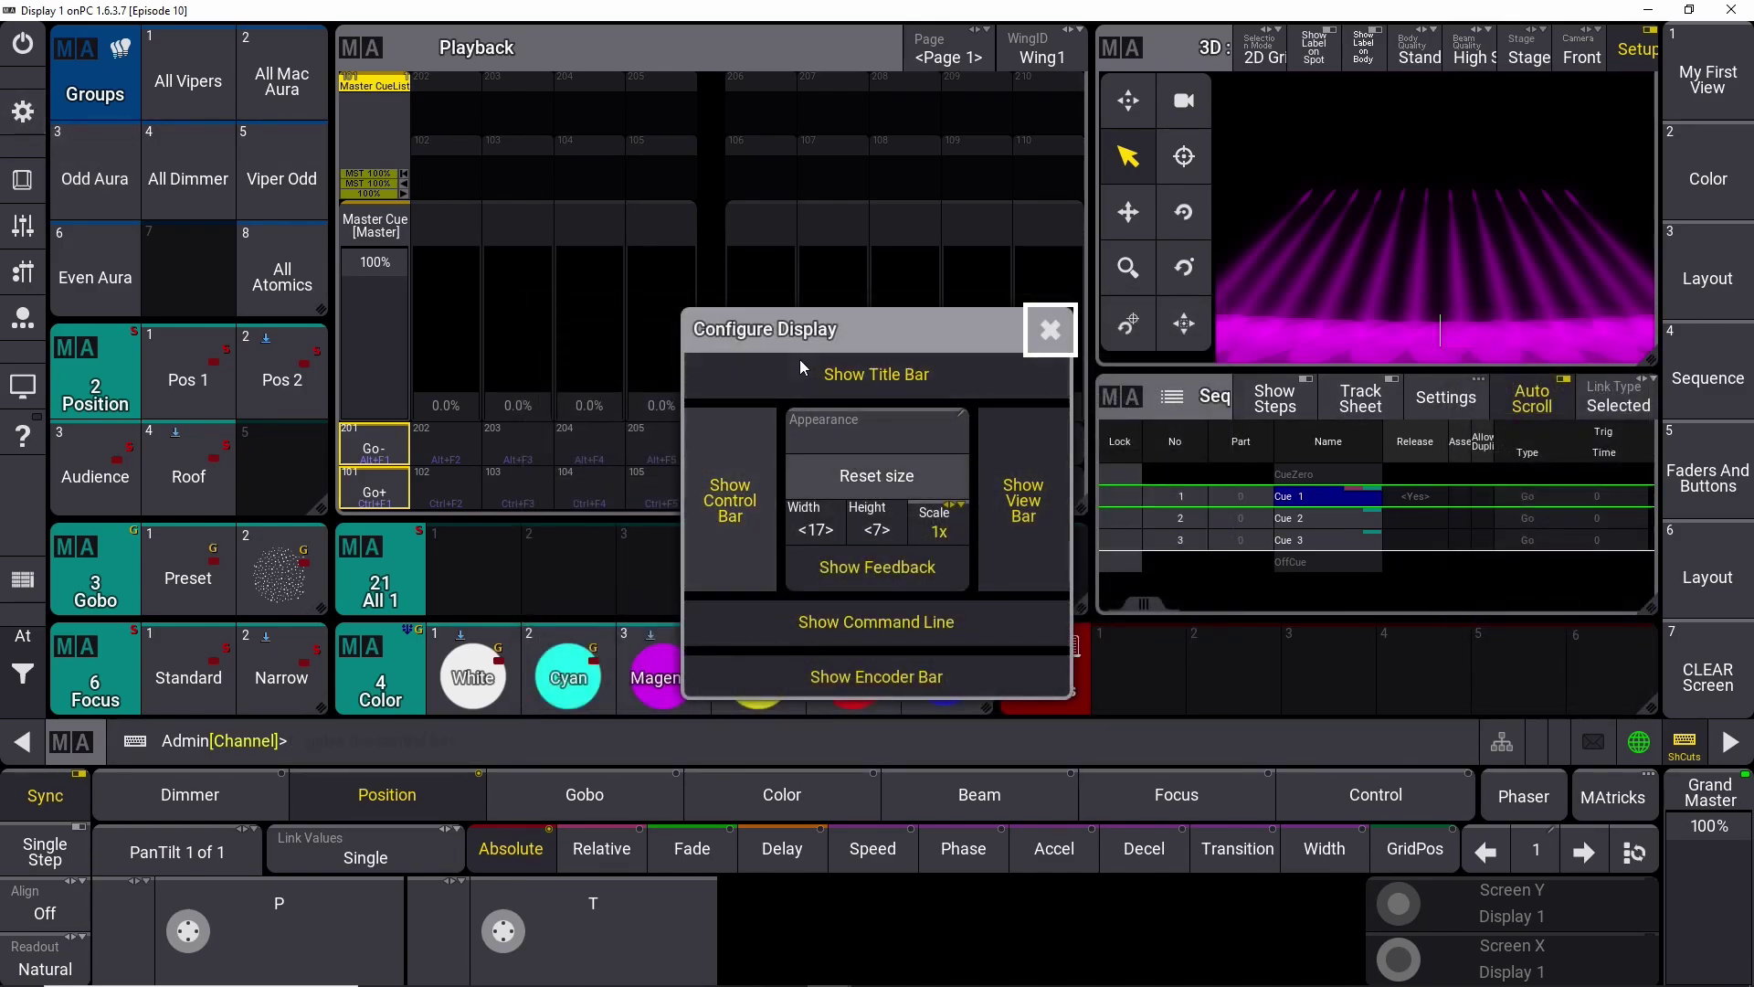
left_click(941, 531)
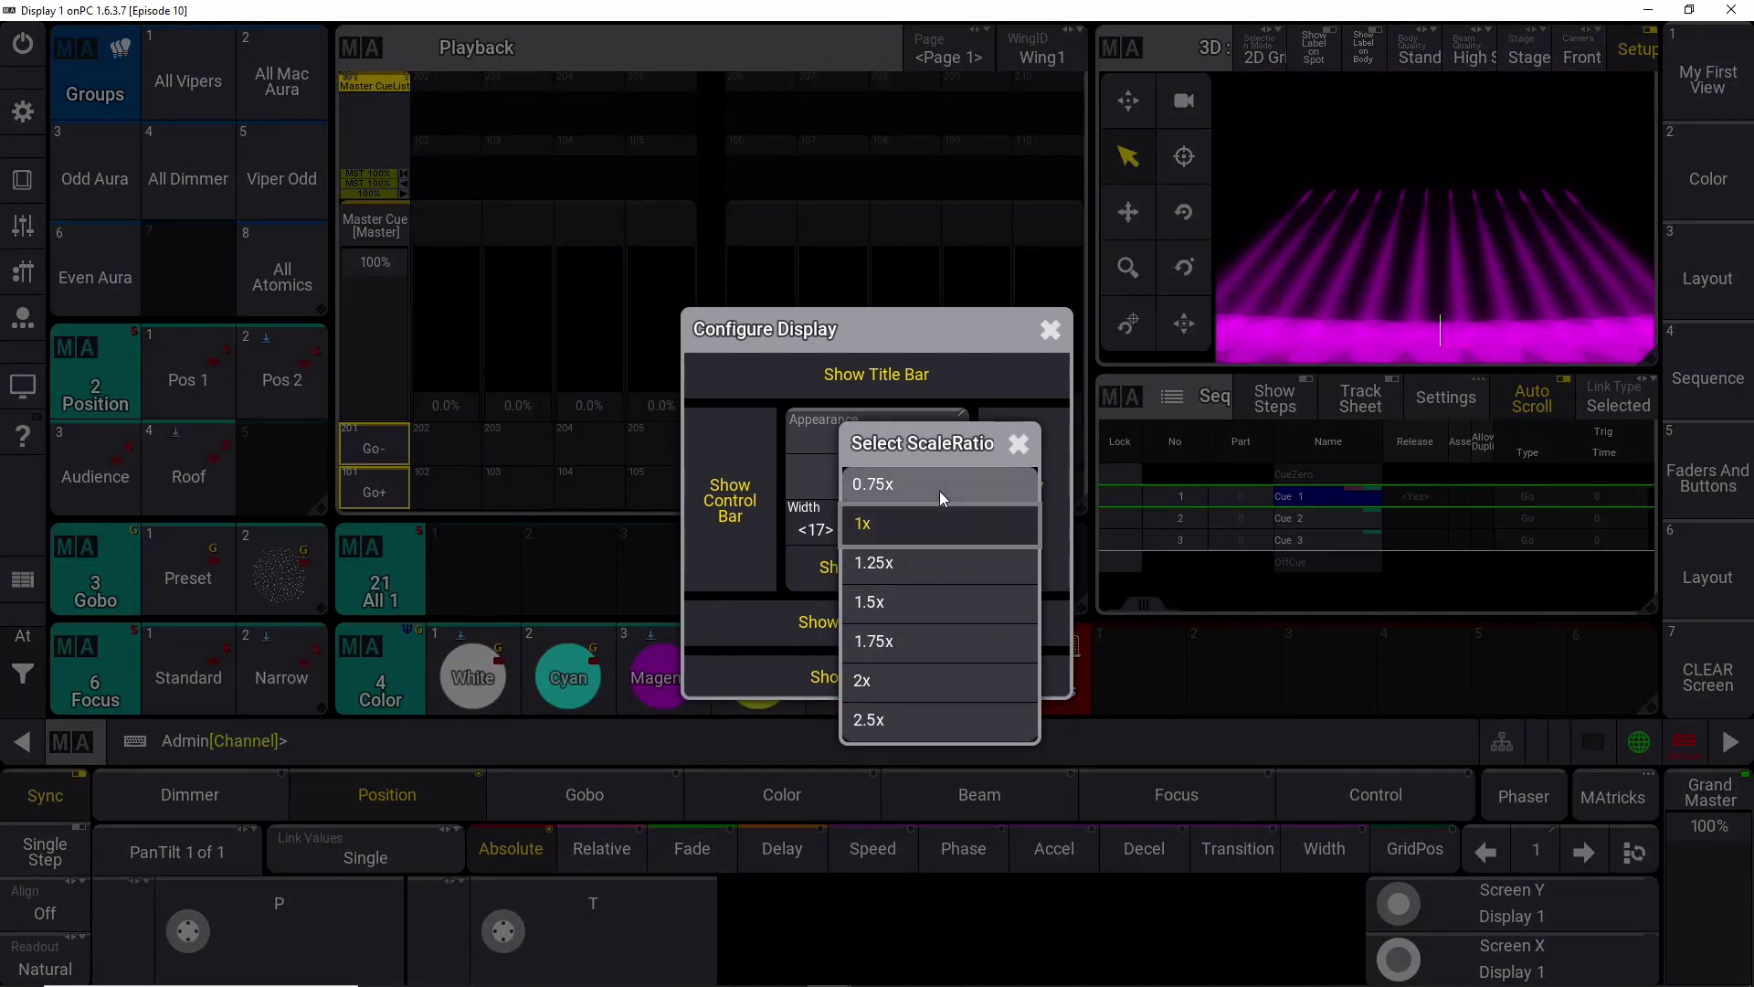
left_click(939, 491)
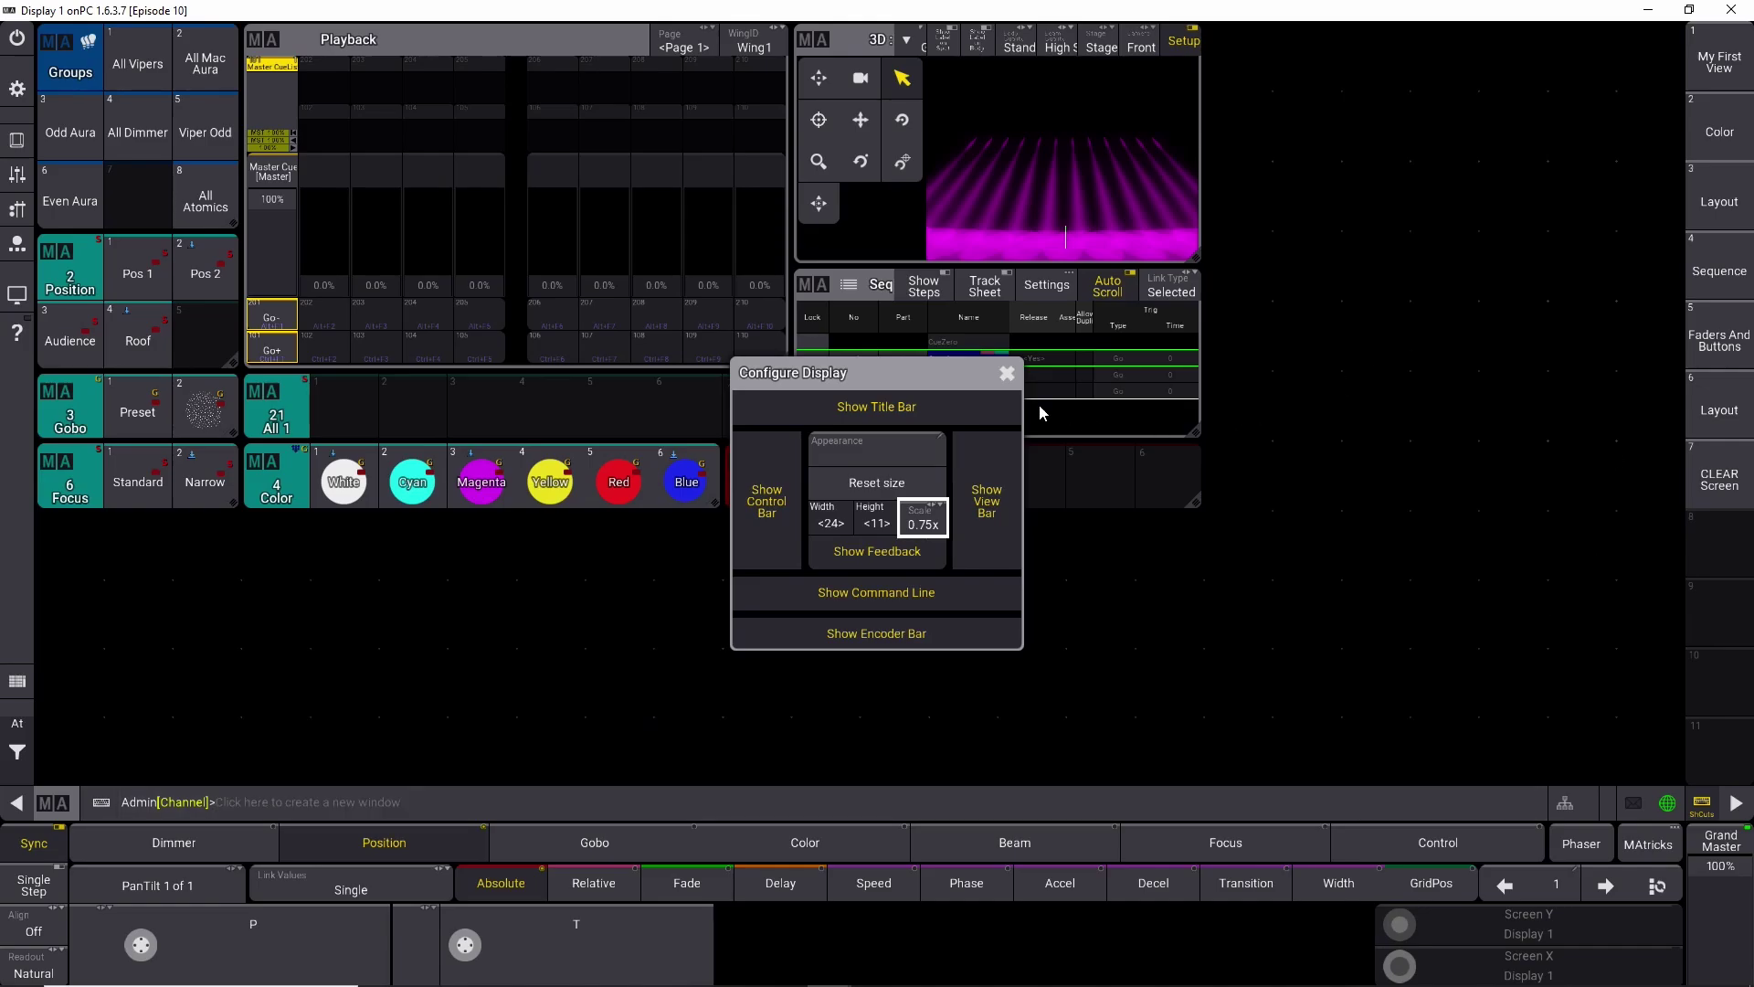
left_click(930, 517)
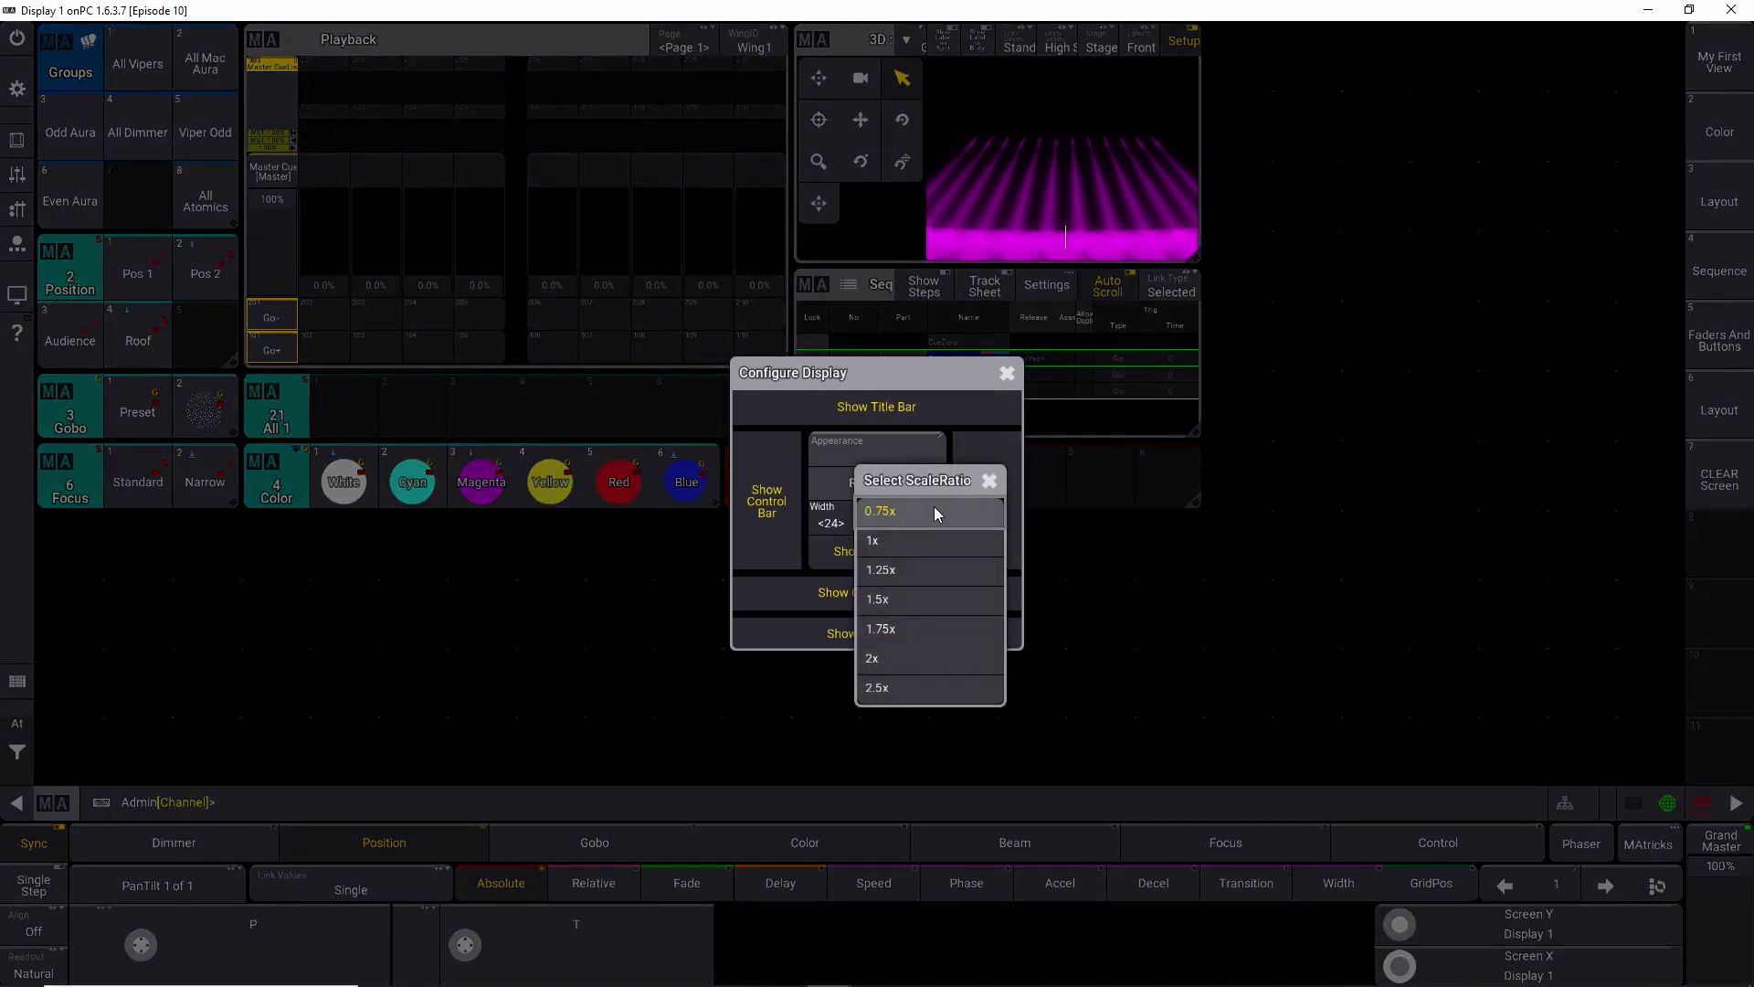
left_click(914, 541)
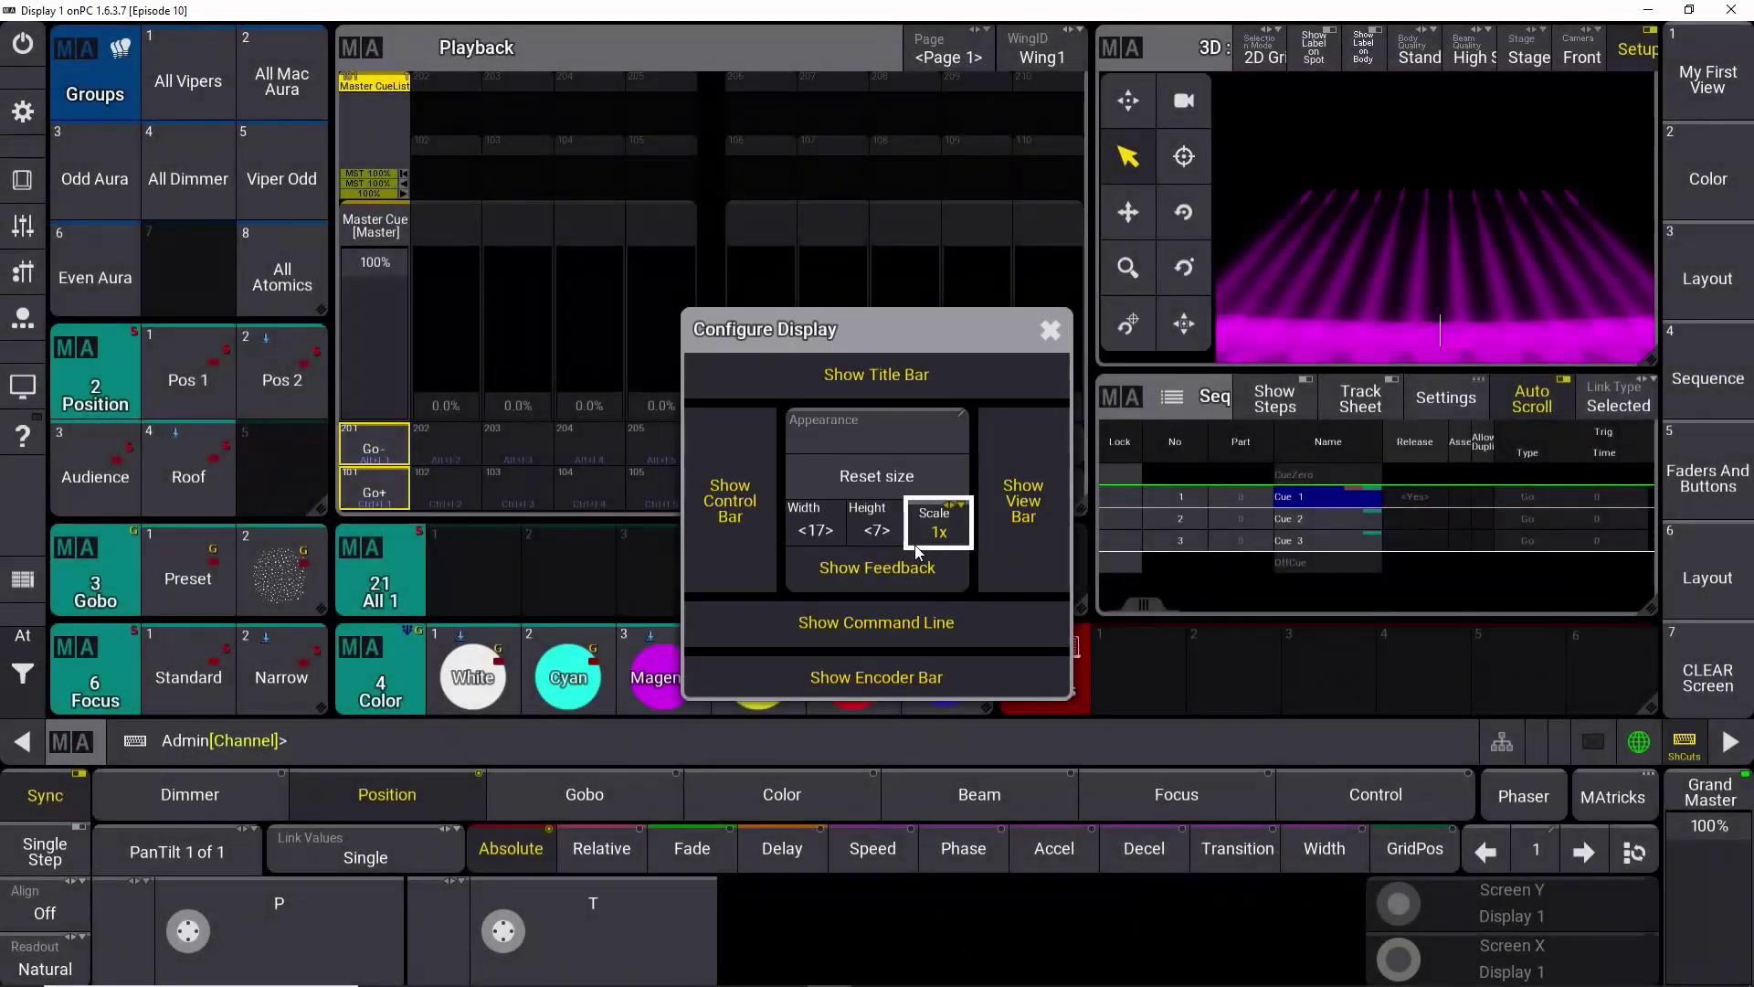
left_click(1049, 333)
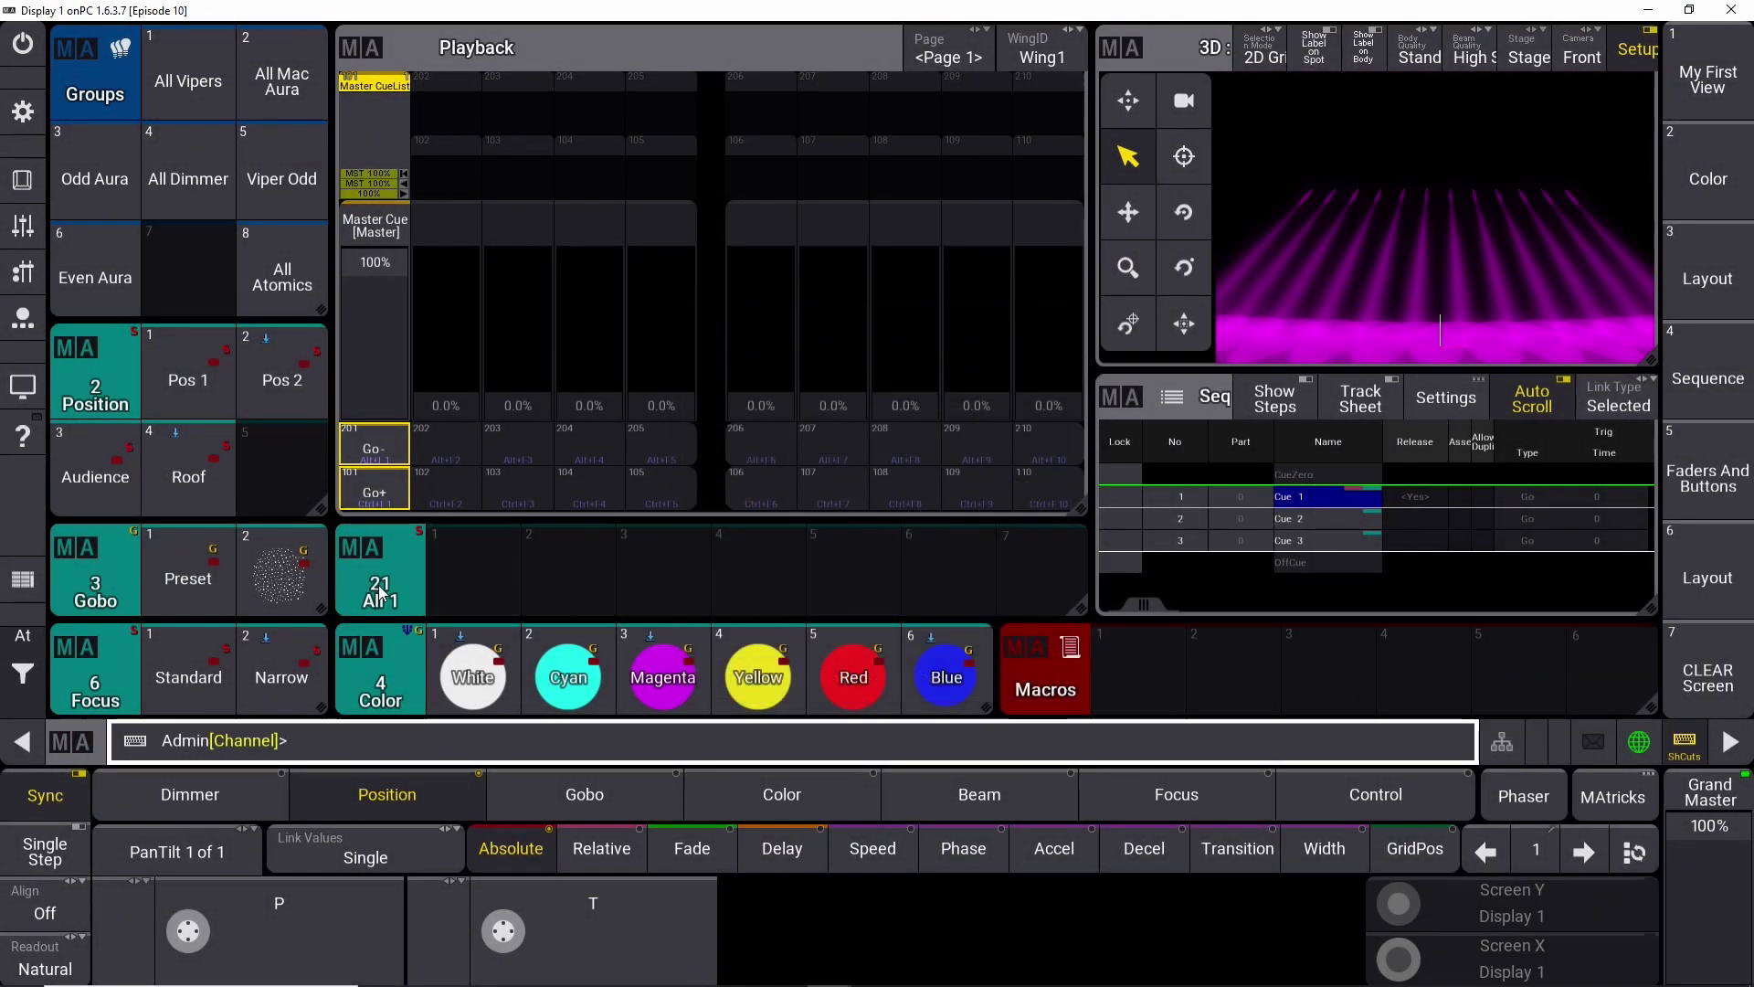
Import the 'import predefined phaser' macro file, filtered by 'ph', into Macro 1.
left_click(1142, 666)
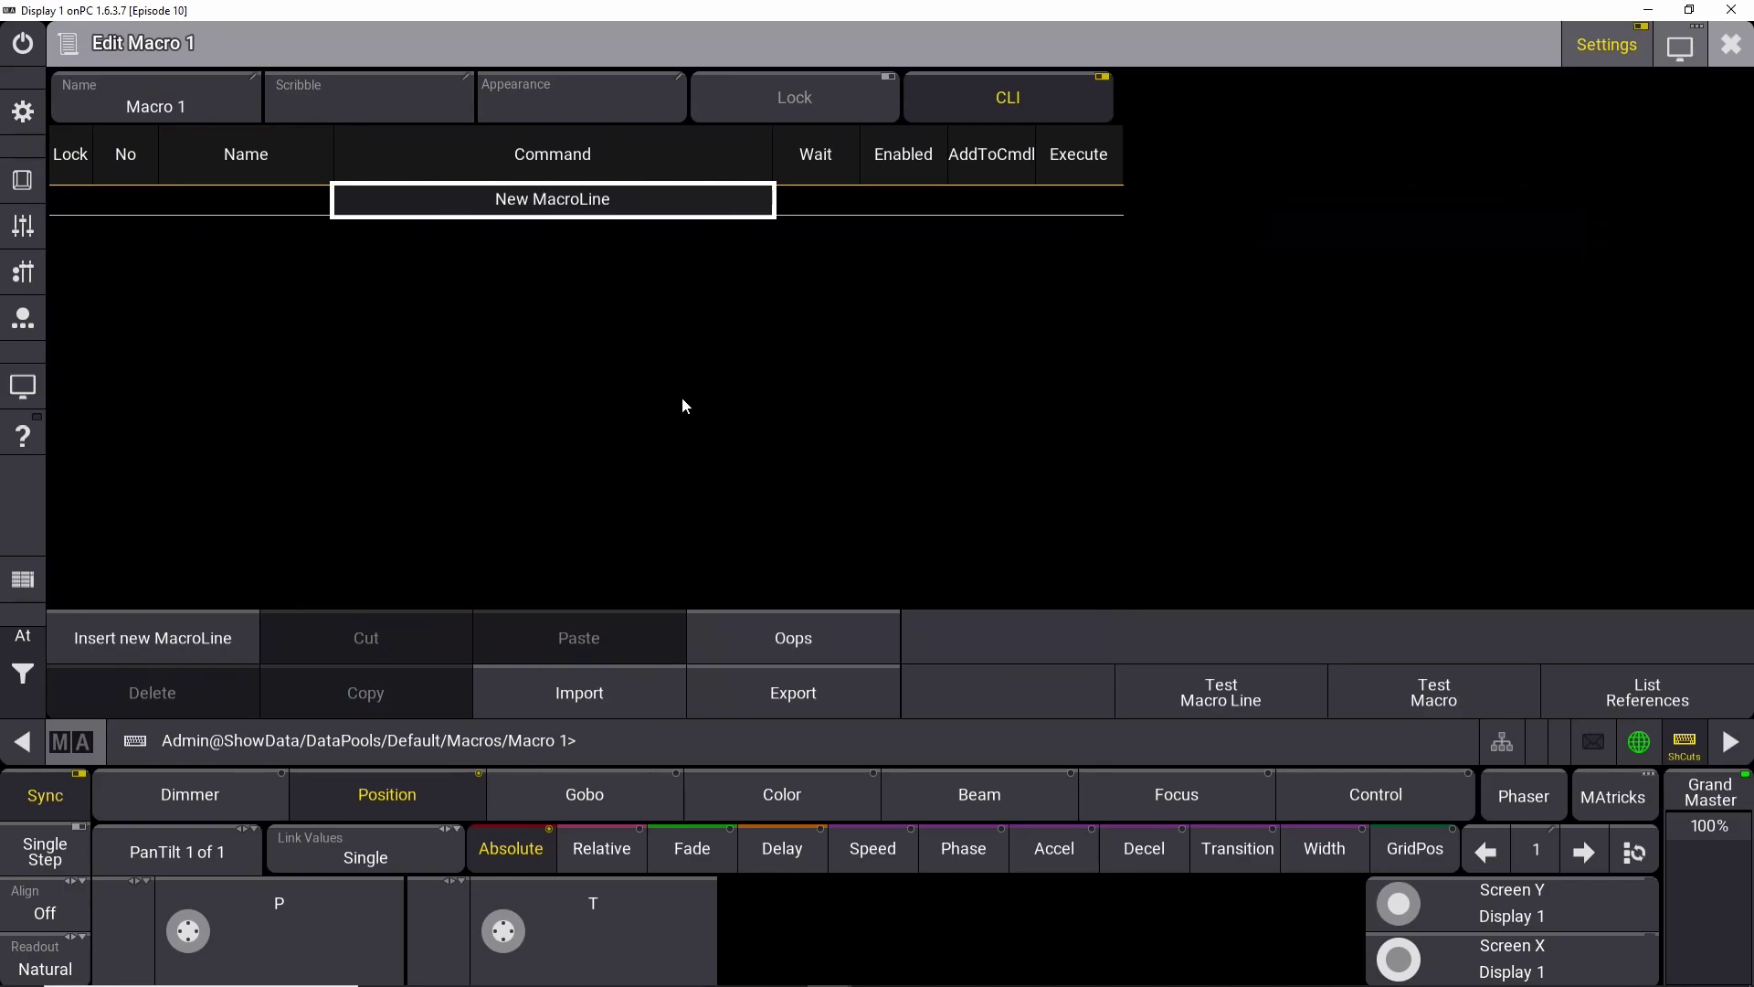
left_click(592, 693)
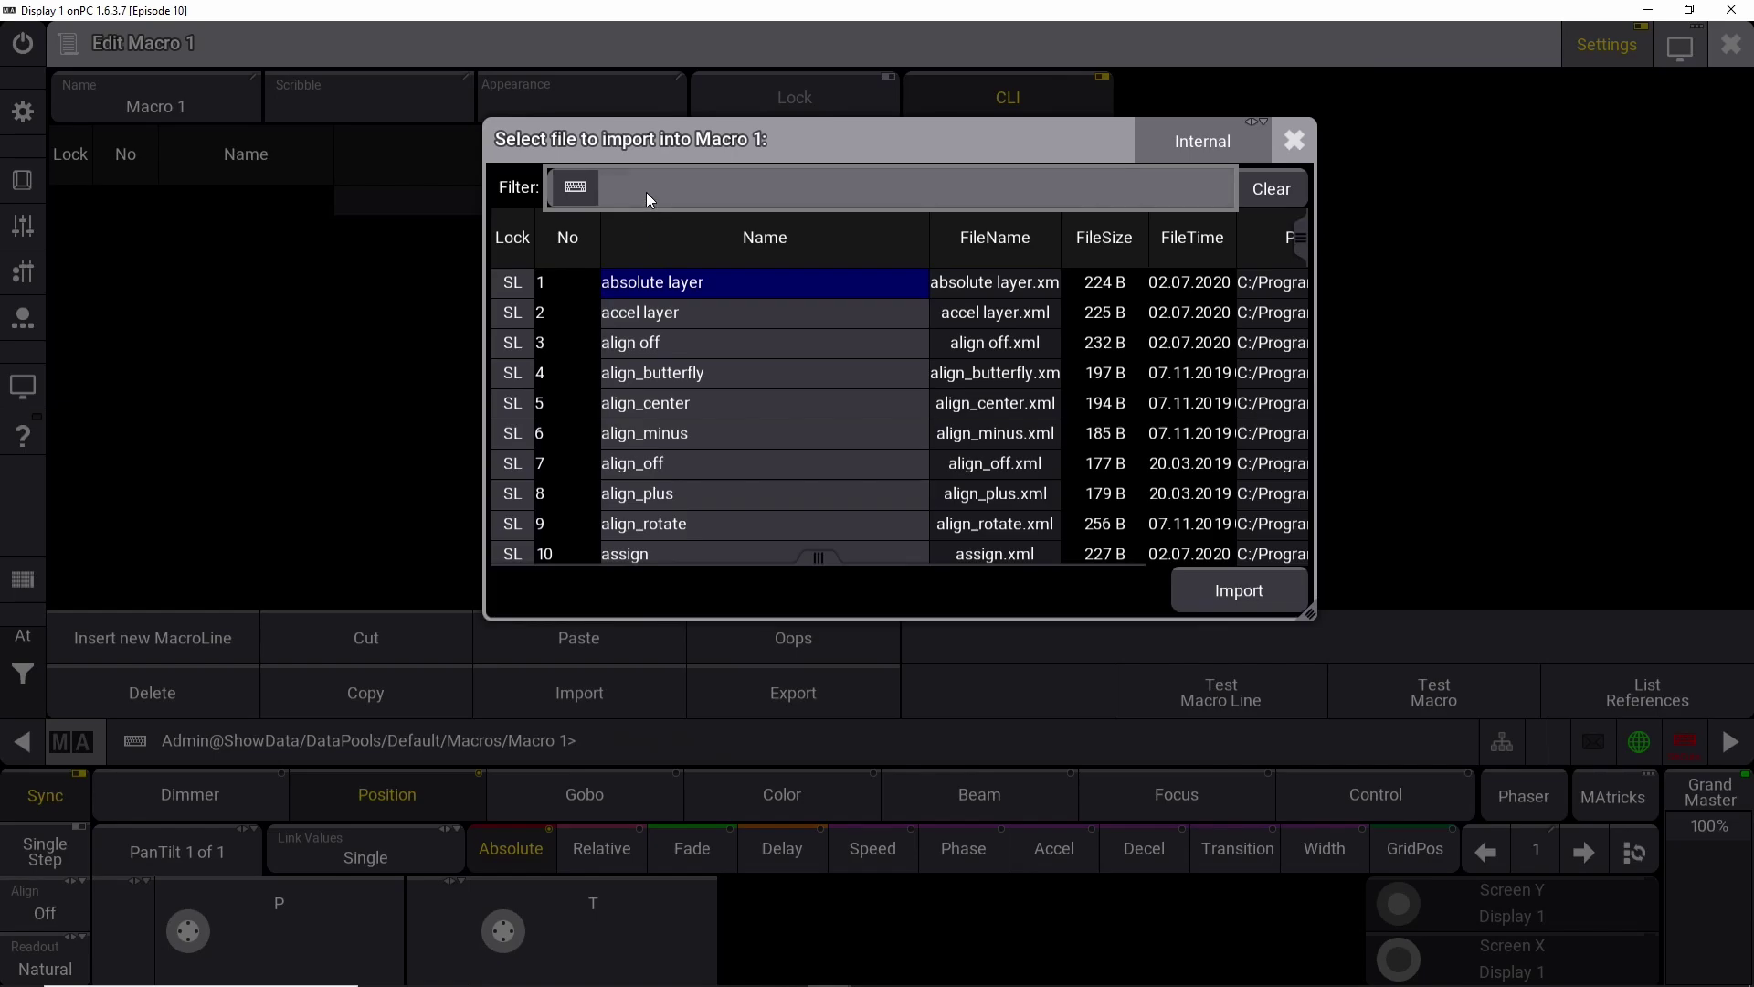
type("ph")
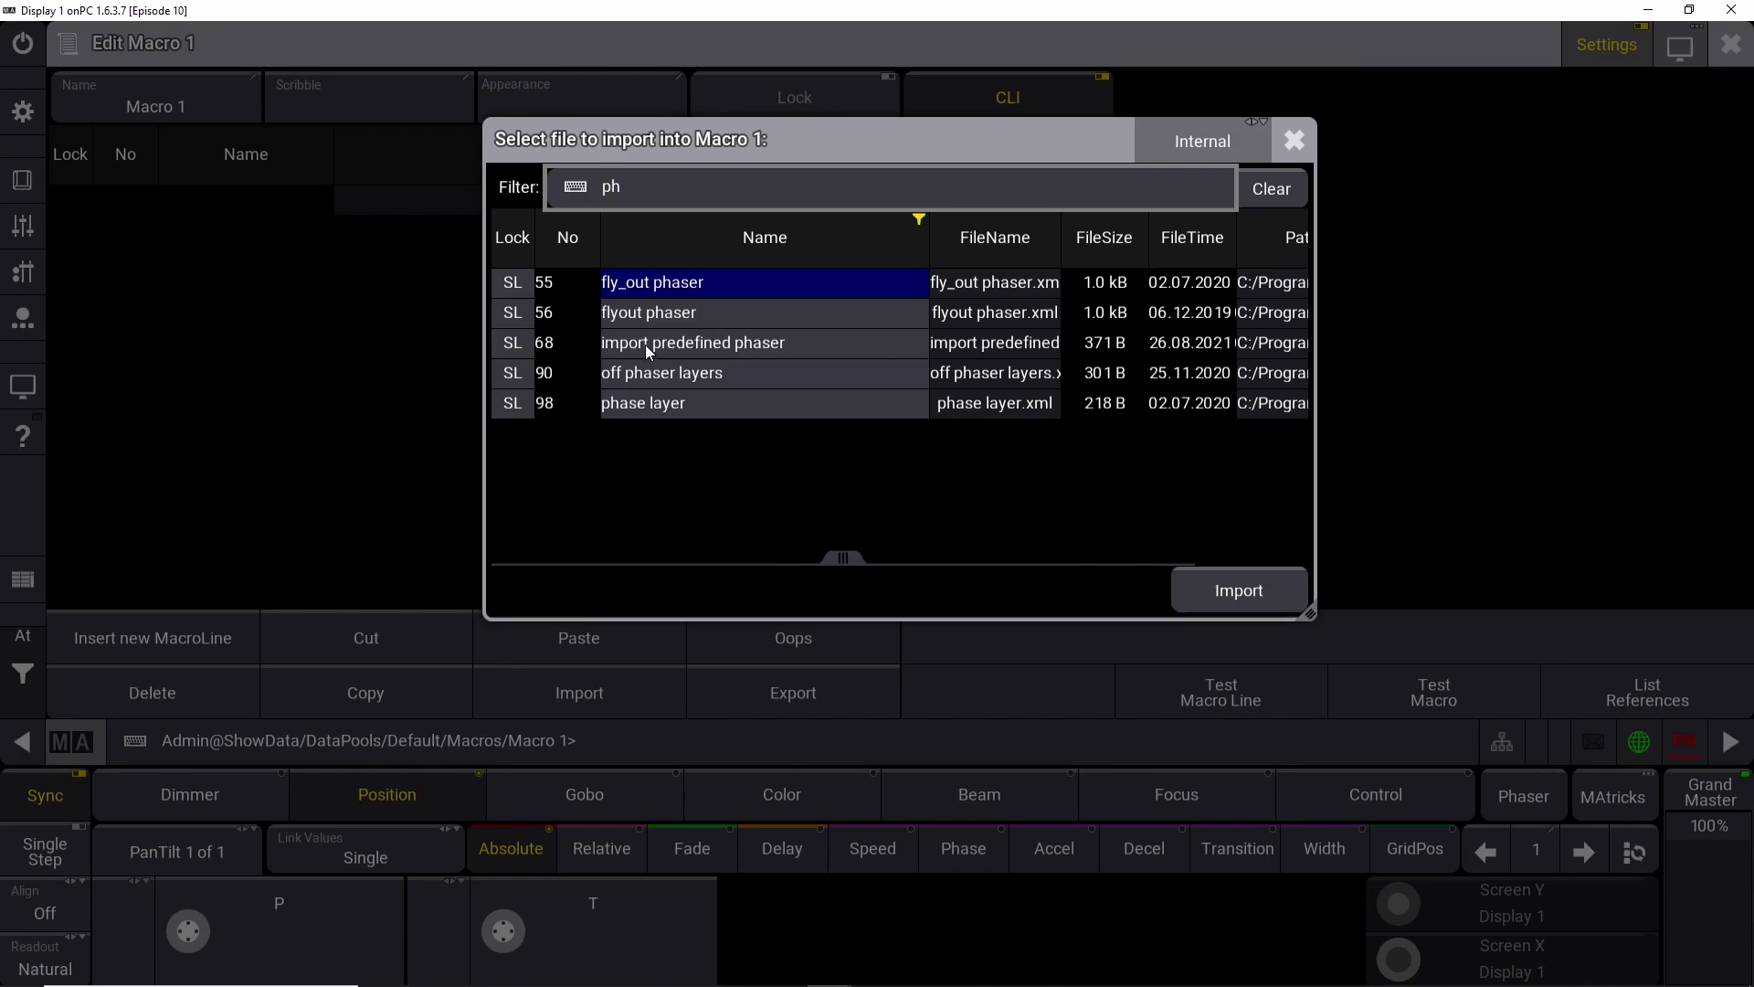
left_click(694, 346)
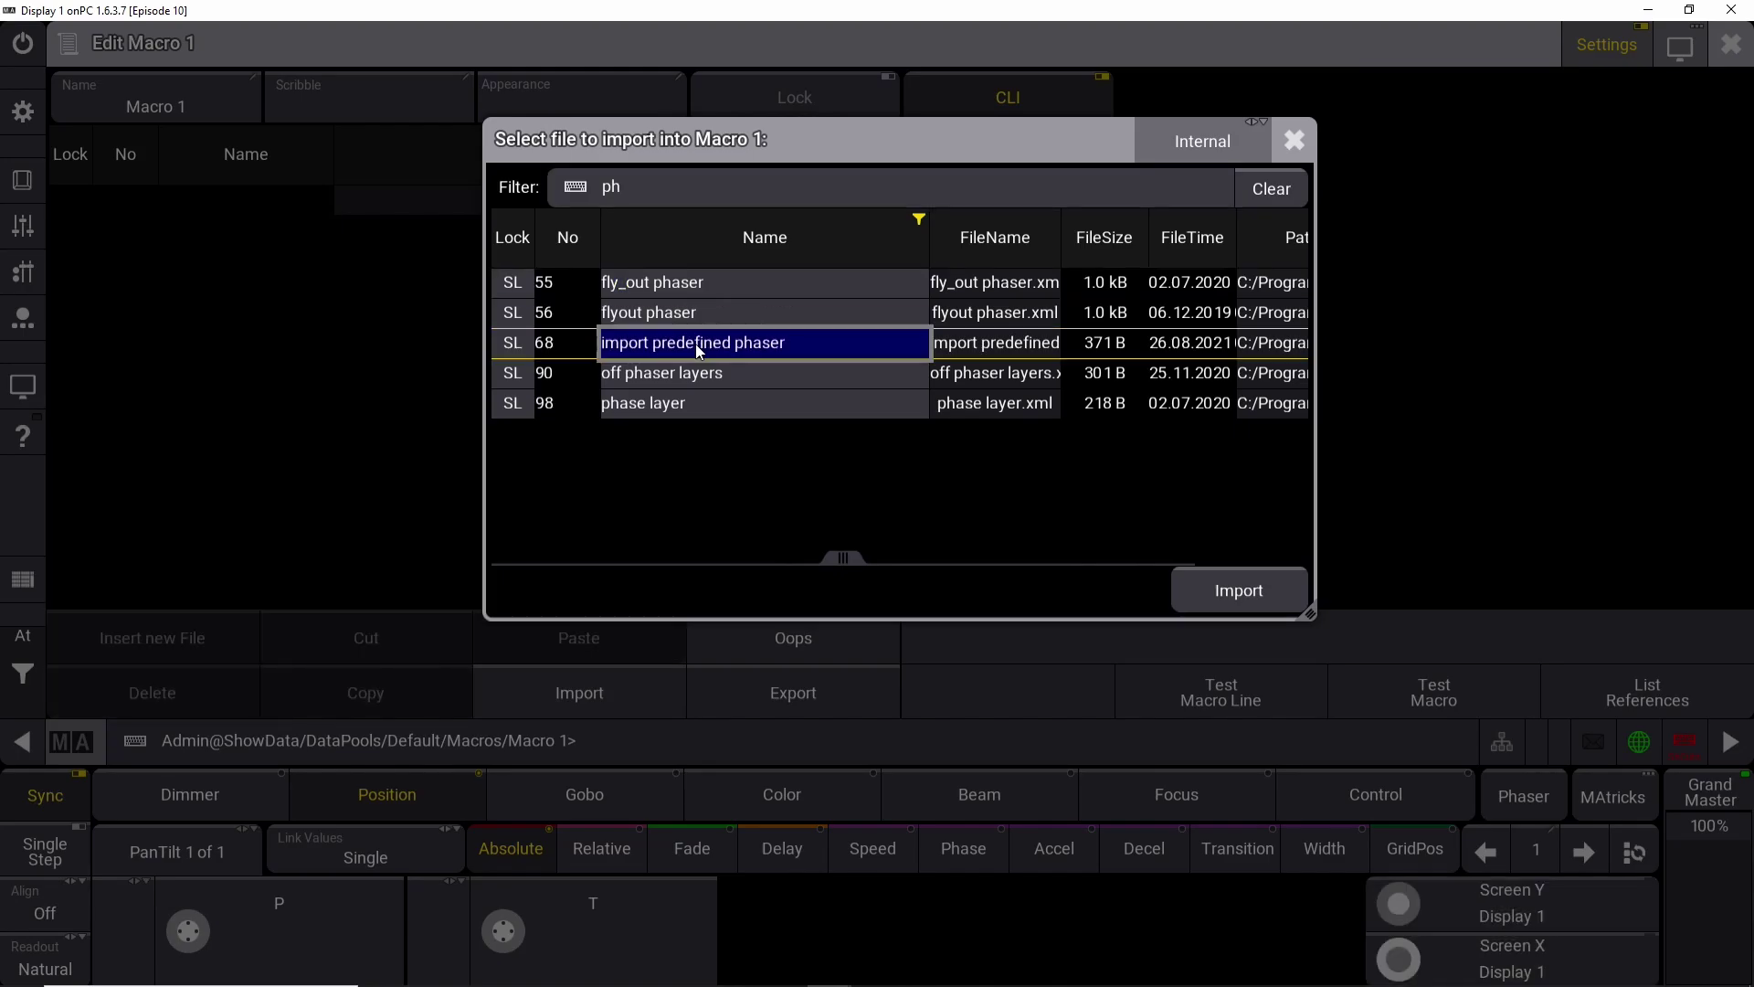
left_click(1264, 594)
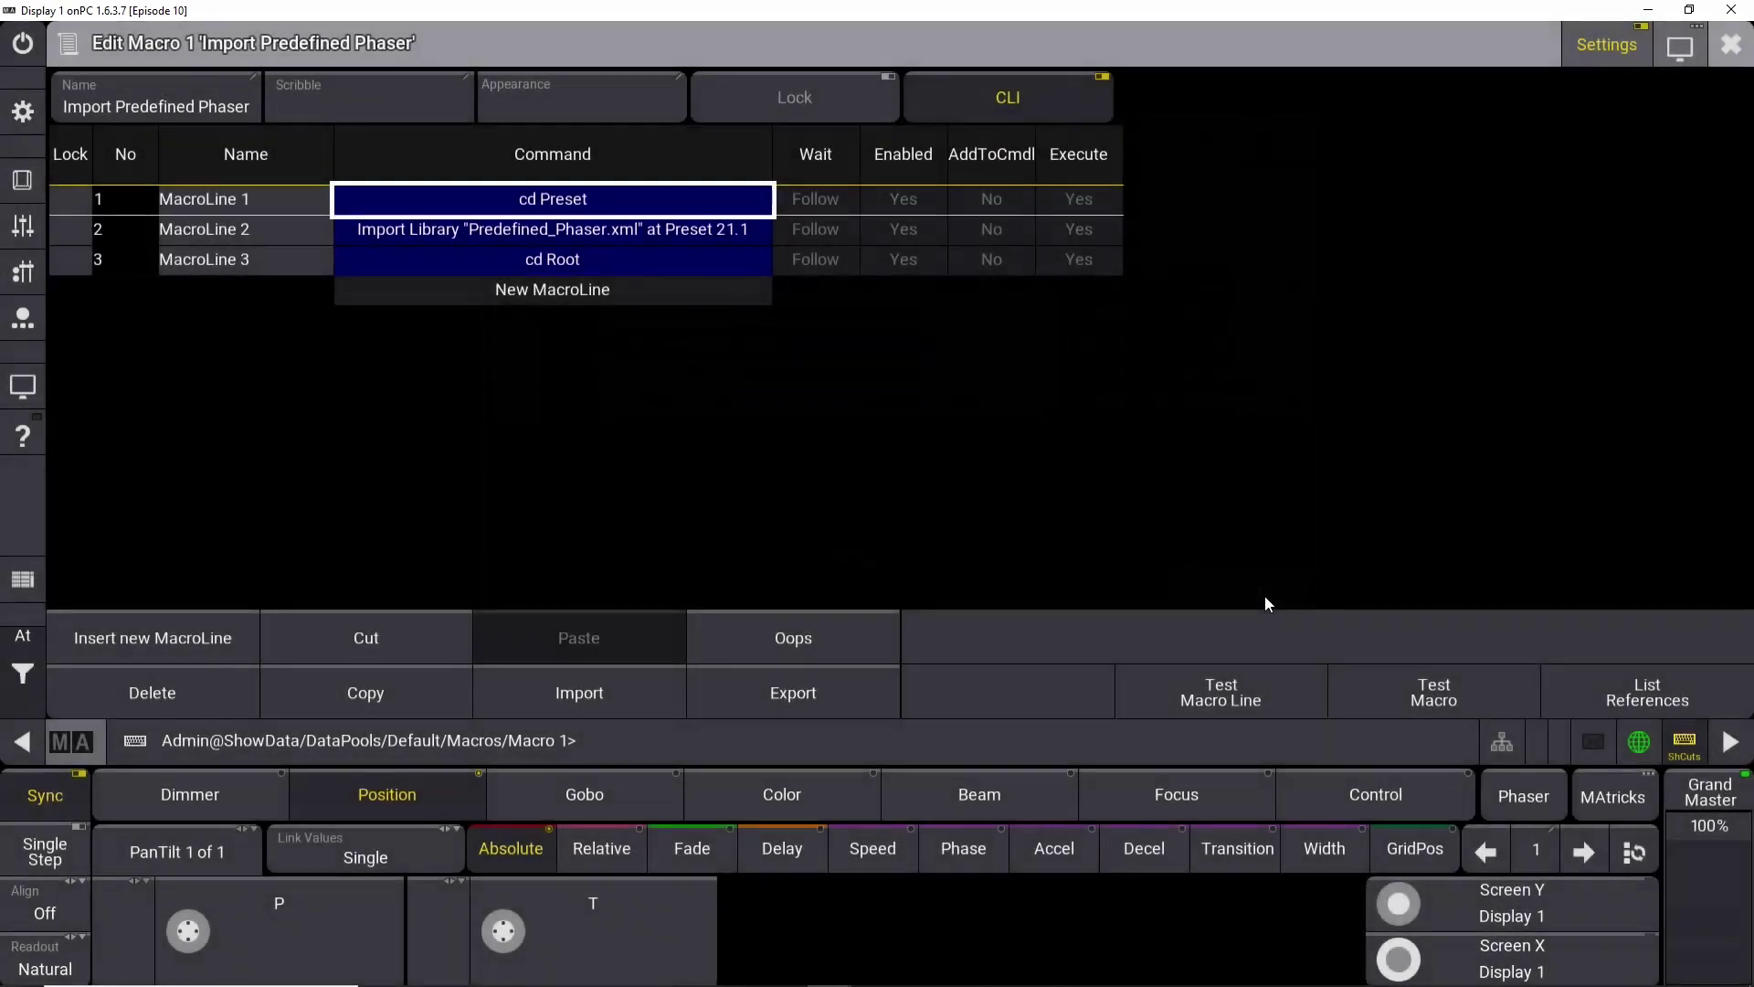
left_click(1730, 46)
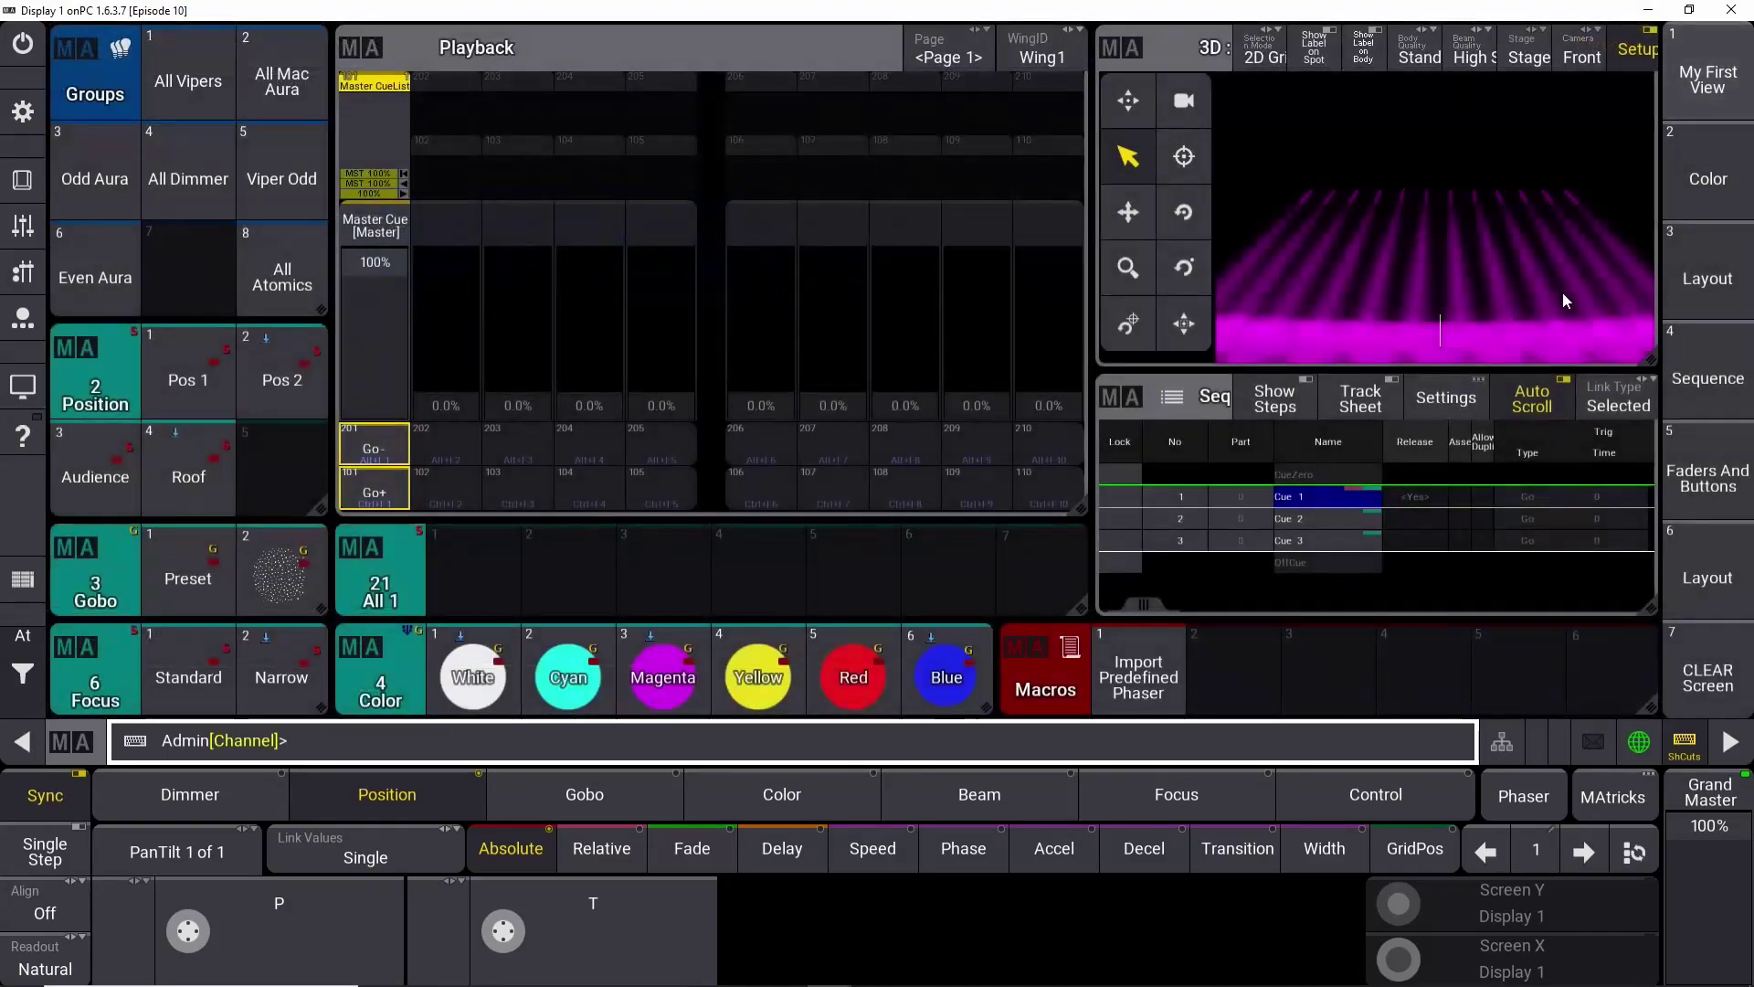
Run Import Predefined Phaser, tap the Dim Sinus, Dim On and Snap On presets, then Master Go-.
left_click(1148, 688)
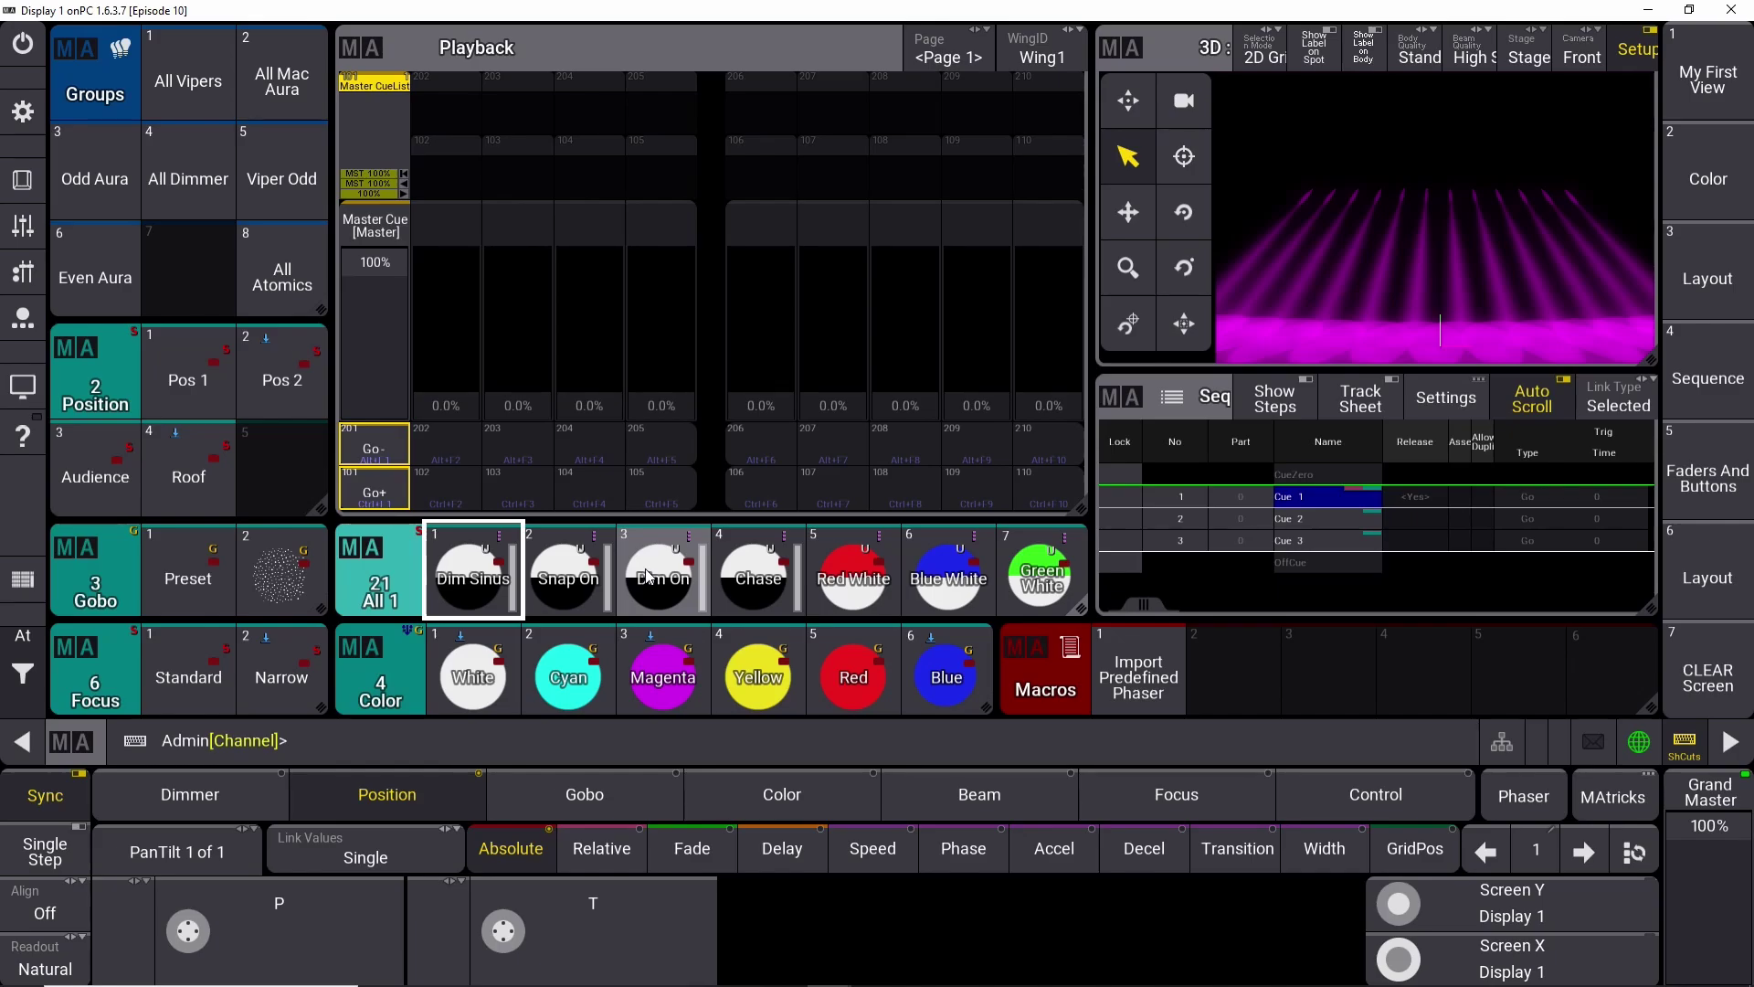
left_click(459, 566)
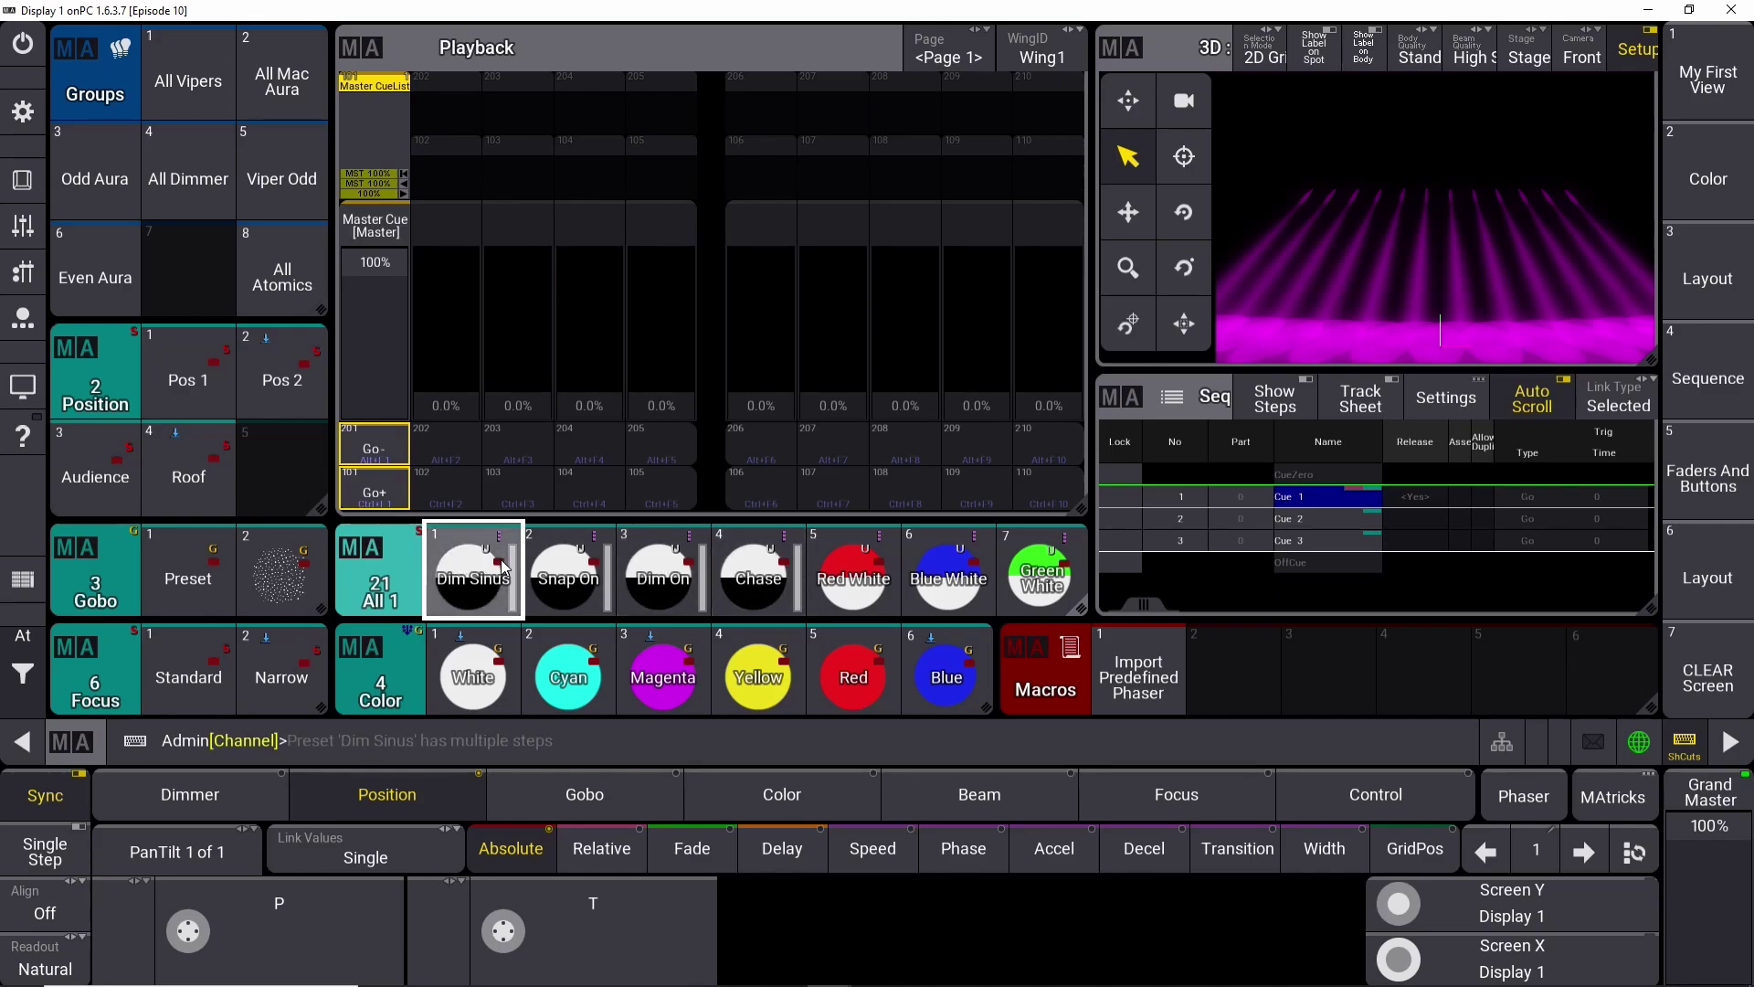
left_click(637, 581)
left_click(642, 580)
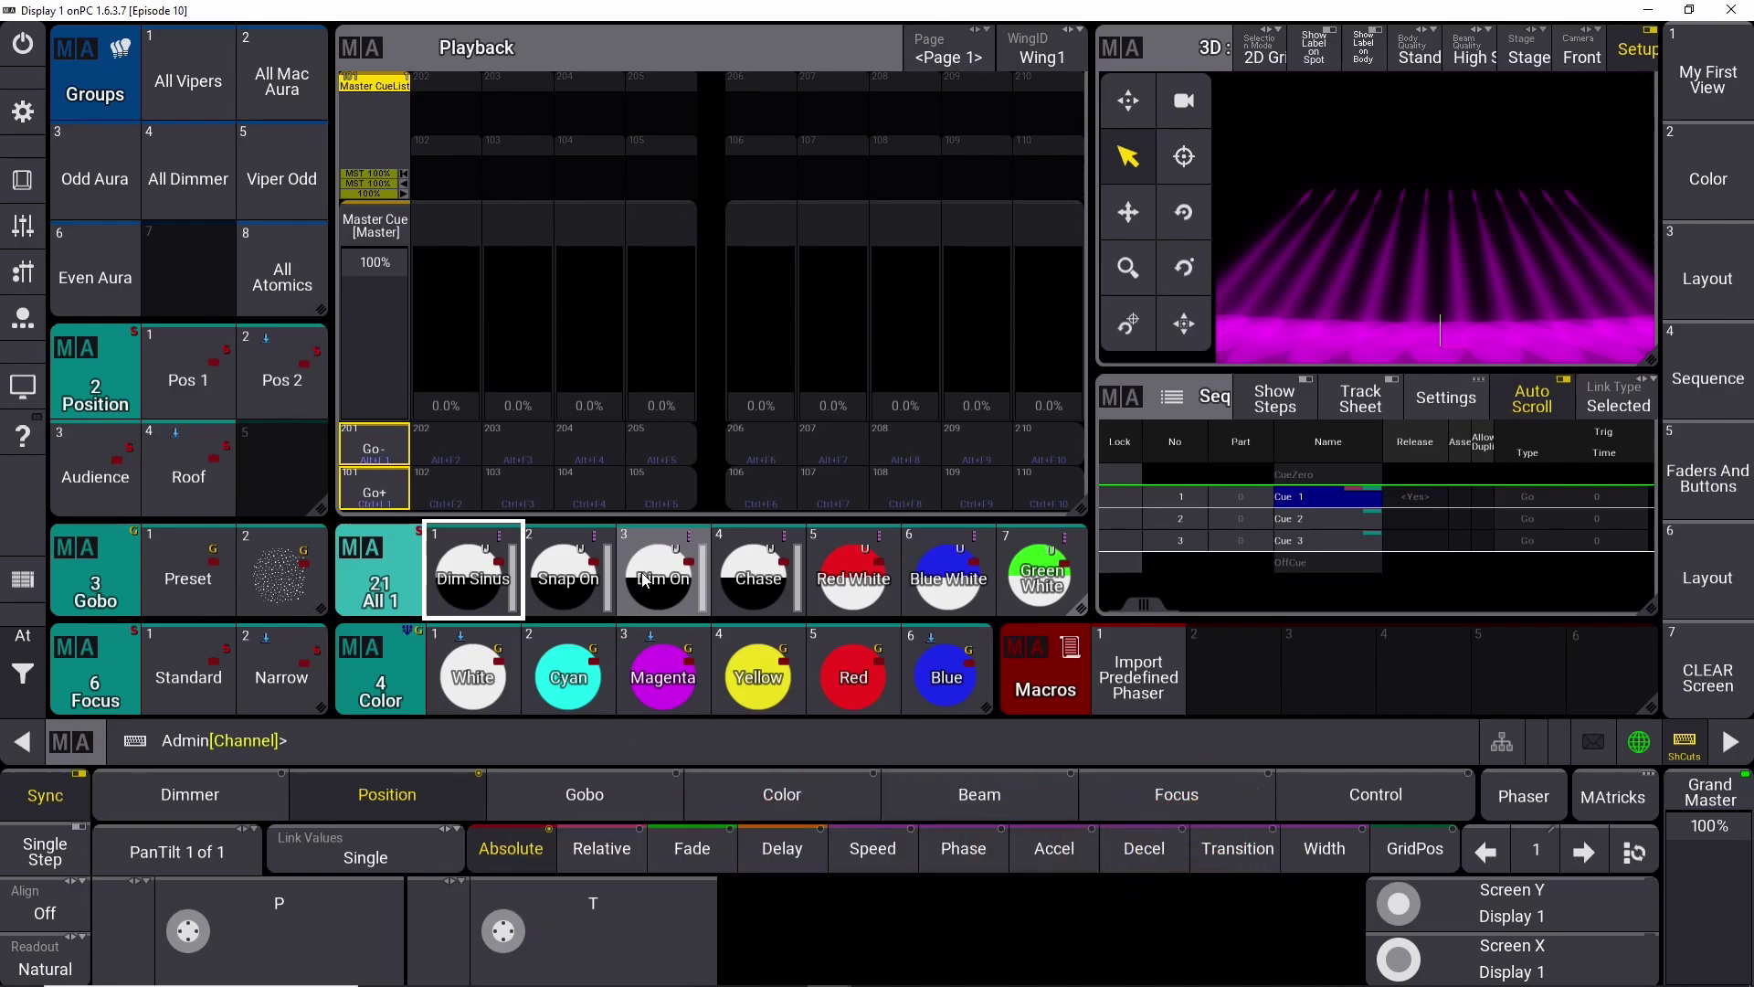
left_click(475, 568)
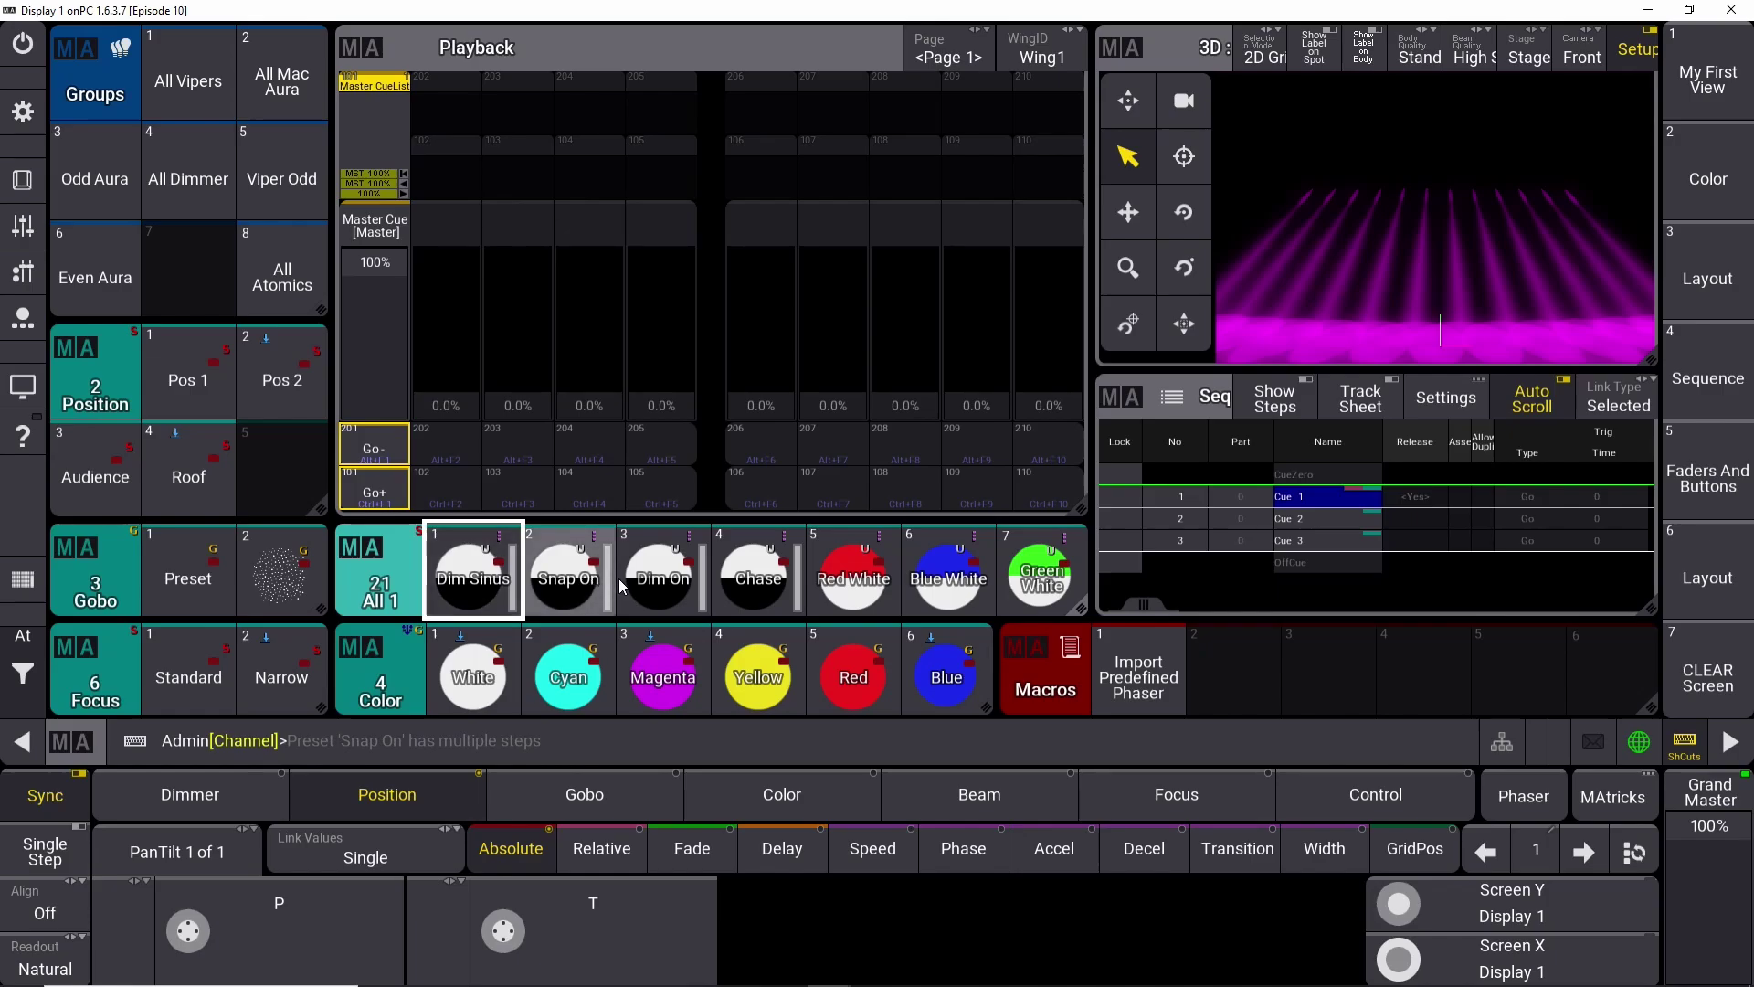
left_click(663, 566)
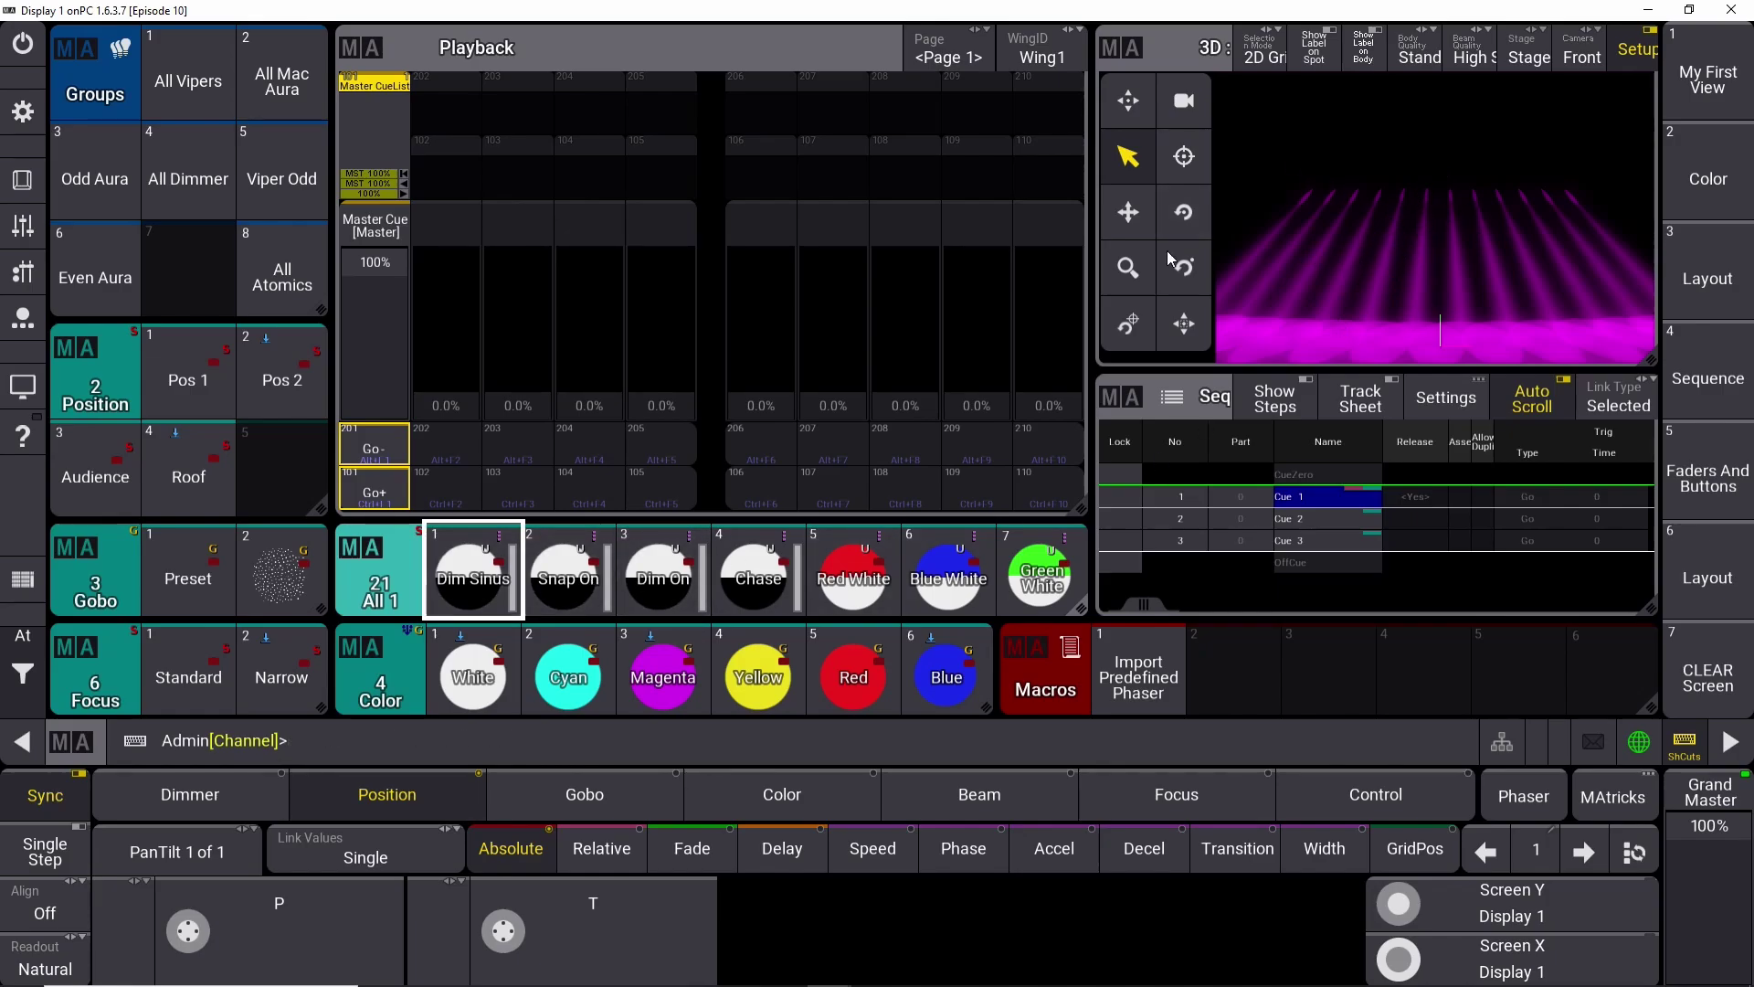
left_click(359, 461)
Select All Vipers, try the Dim Sinus and Snap On phasers, then clear the programmer.
left_click(177, 86)
left_click(482, 576)
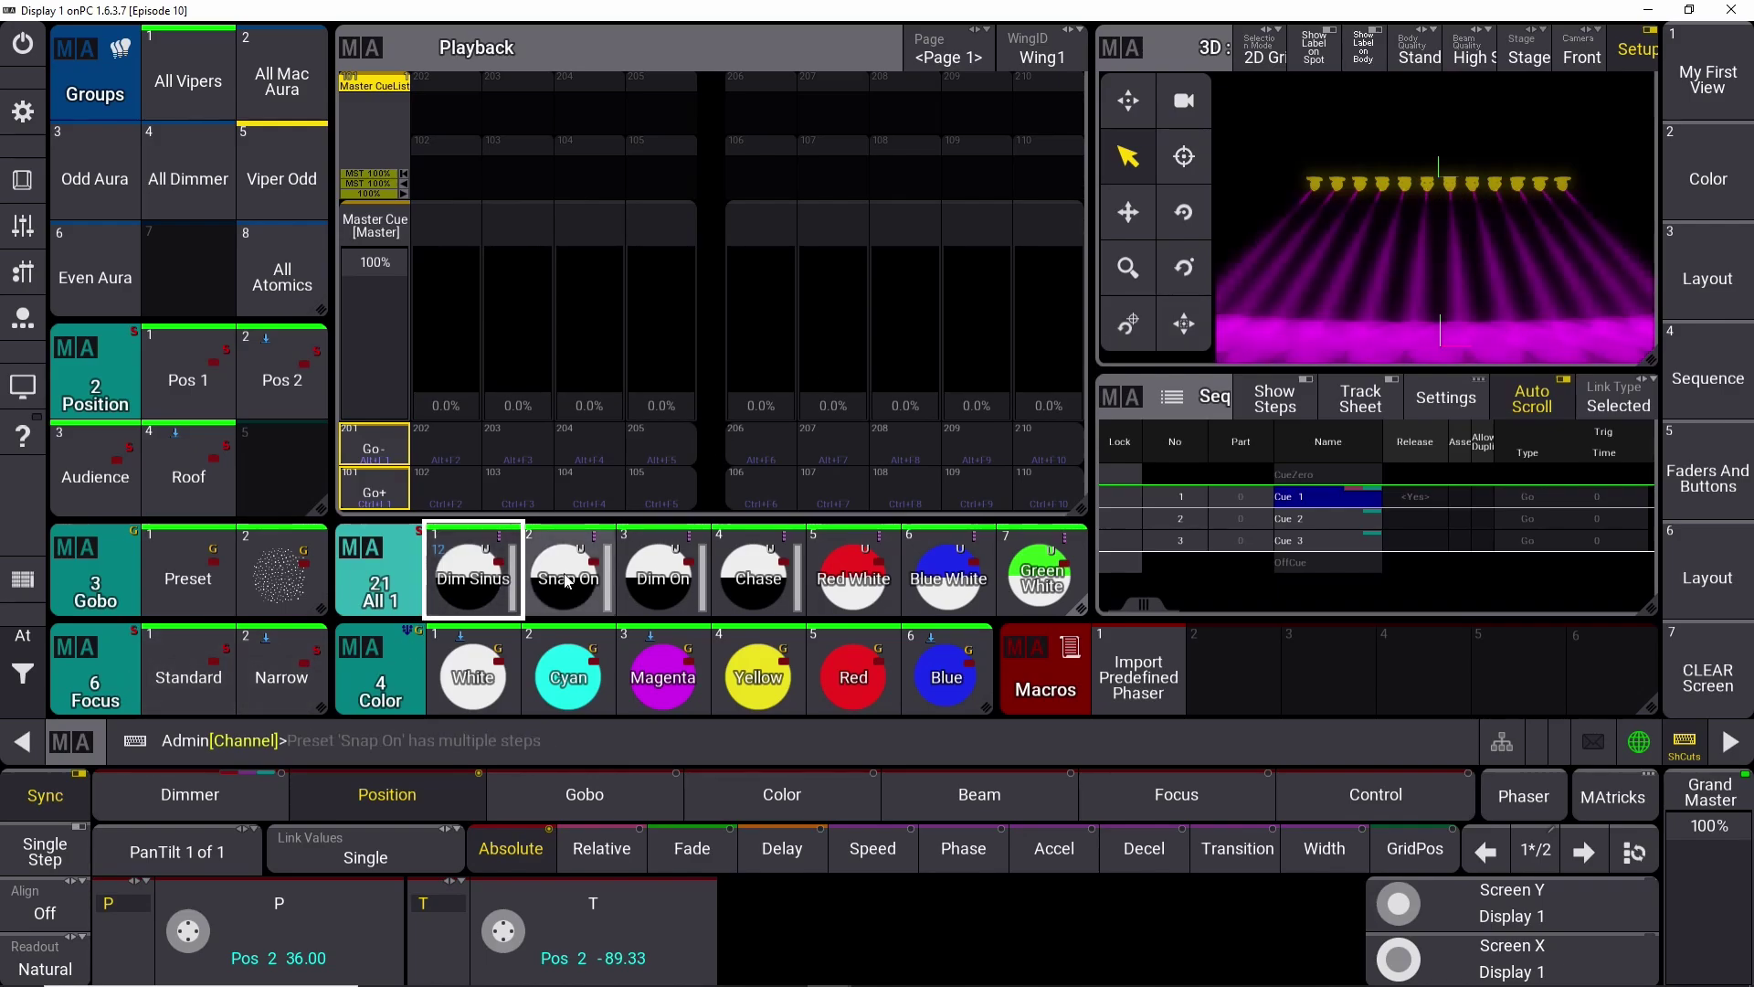
left_click(472, 587)
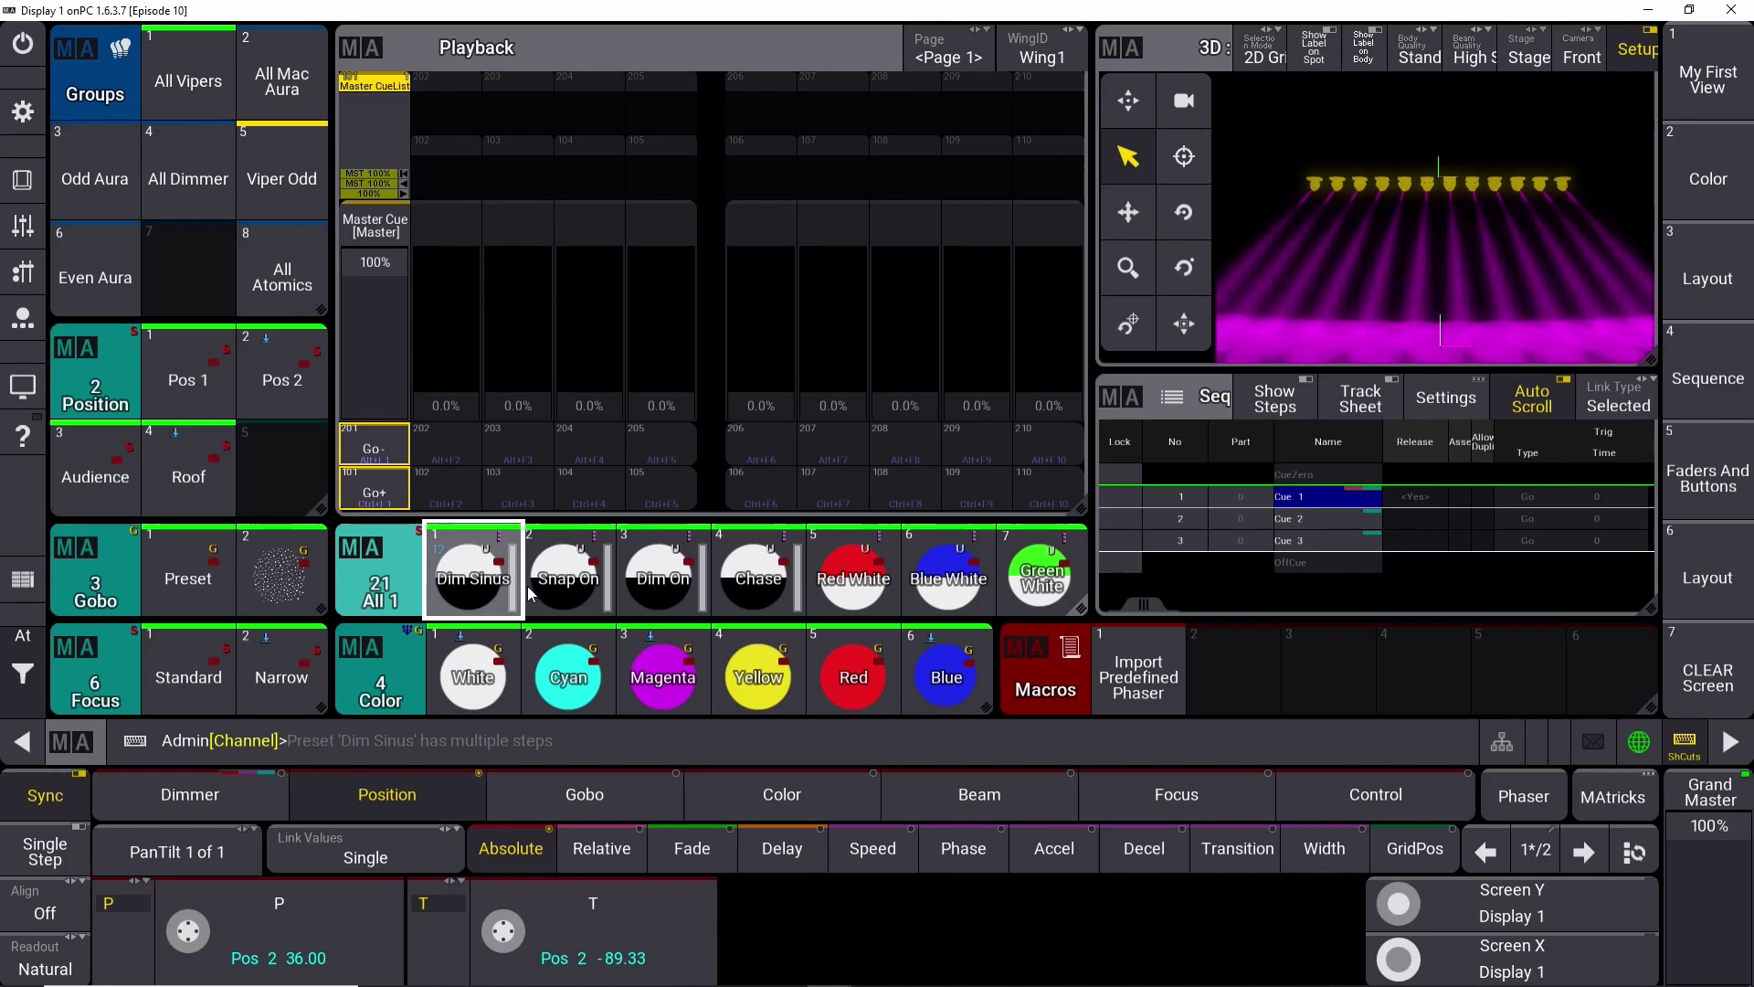
left_click(576, 594)
left_click(576, 594)
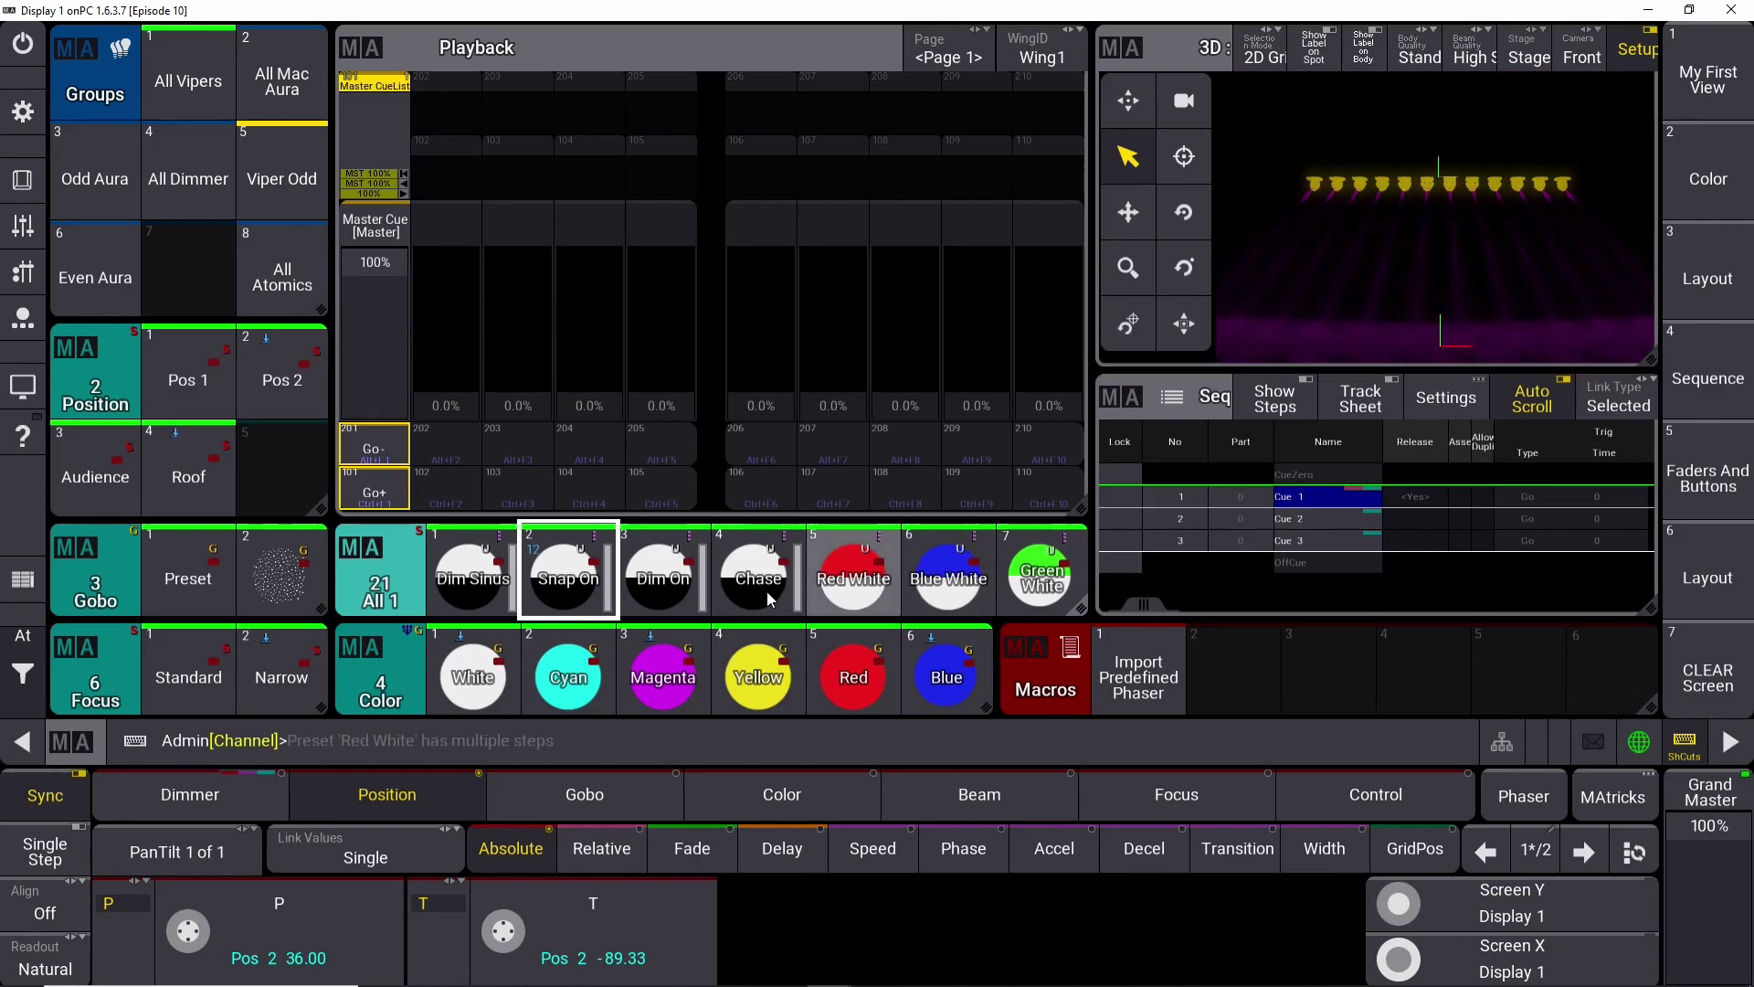
left_click(474, 595)
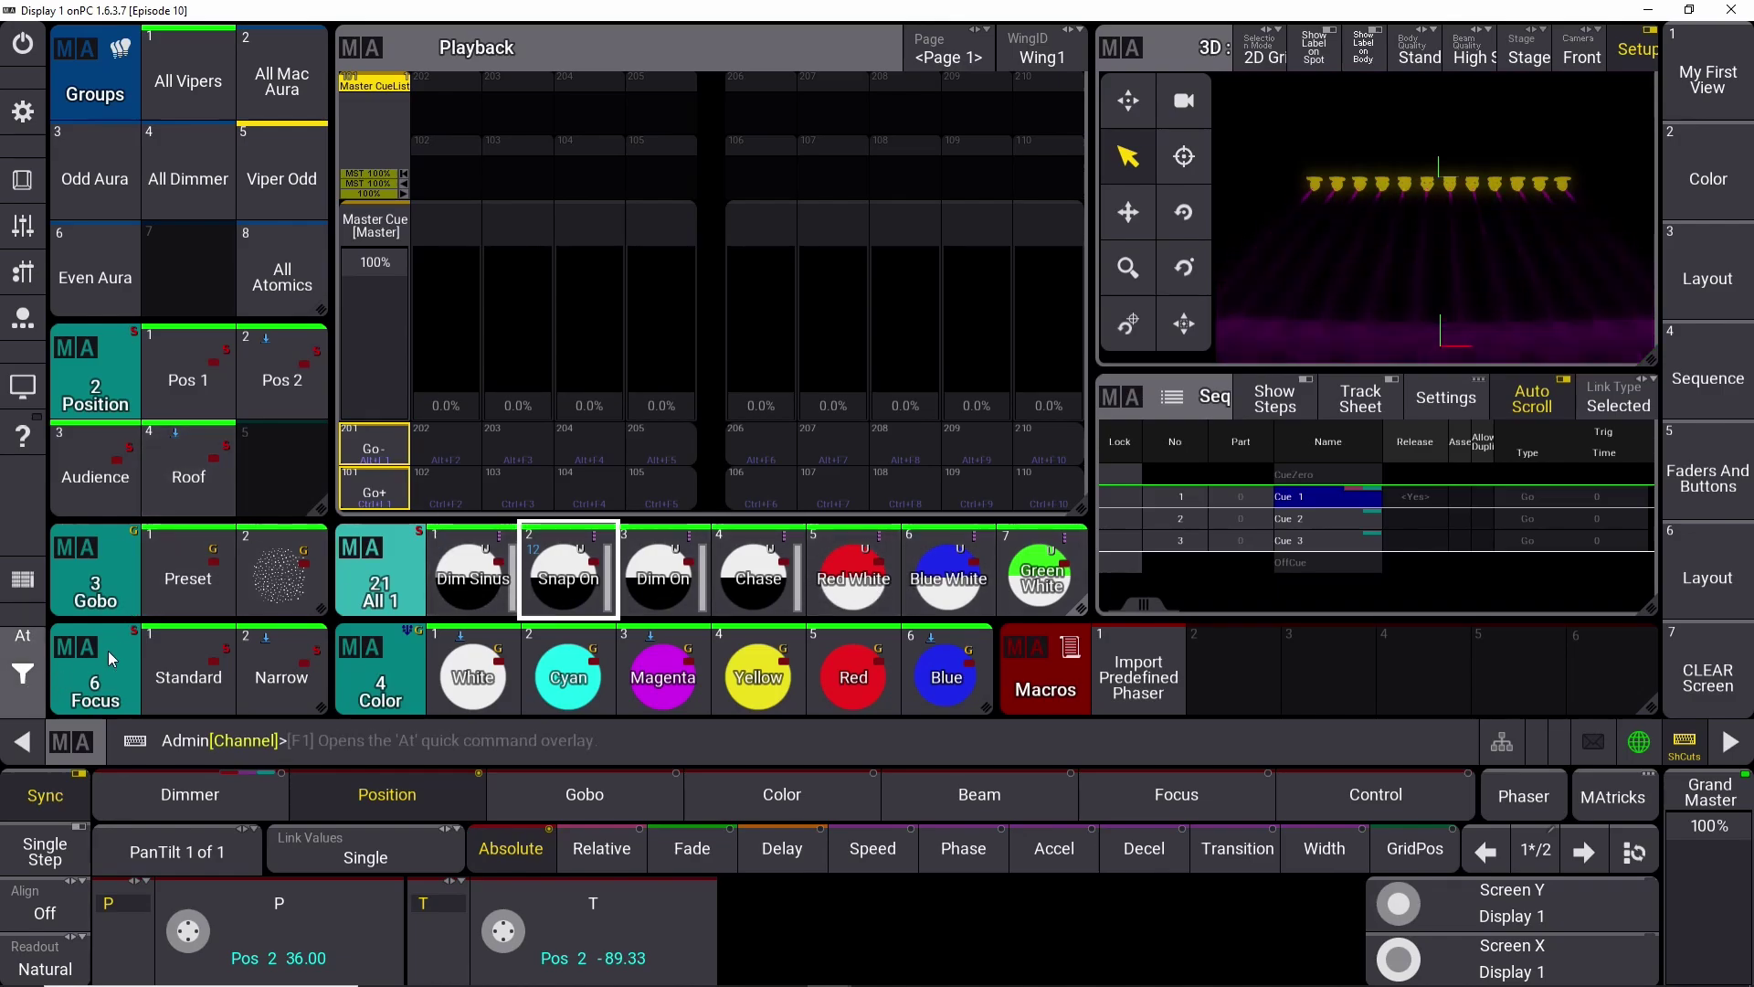
left_click(42, 685)
left_click(152, 676)
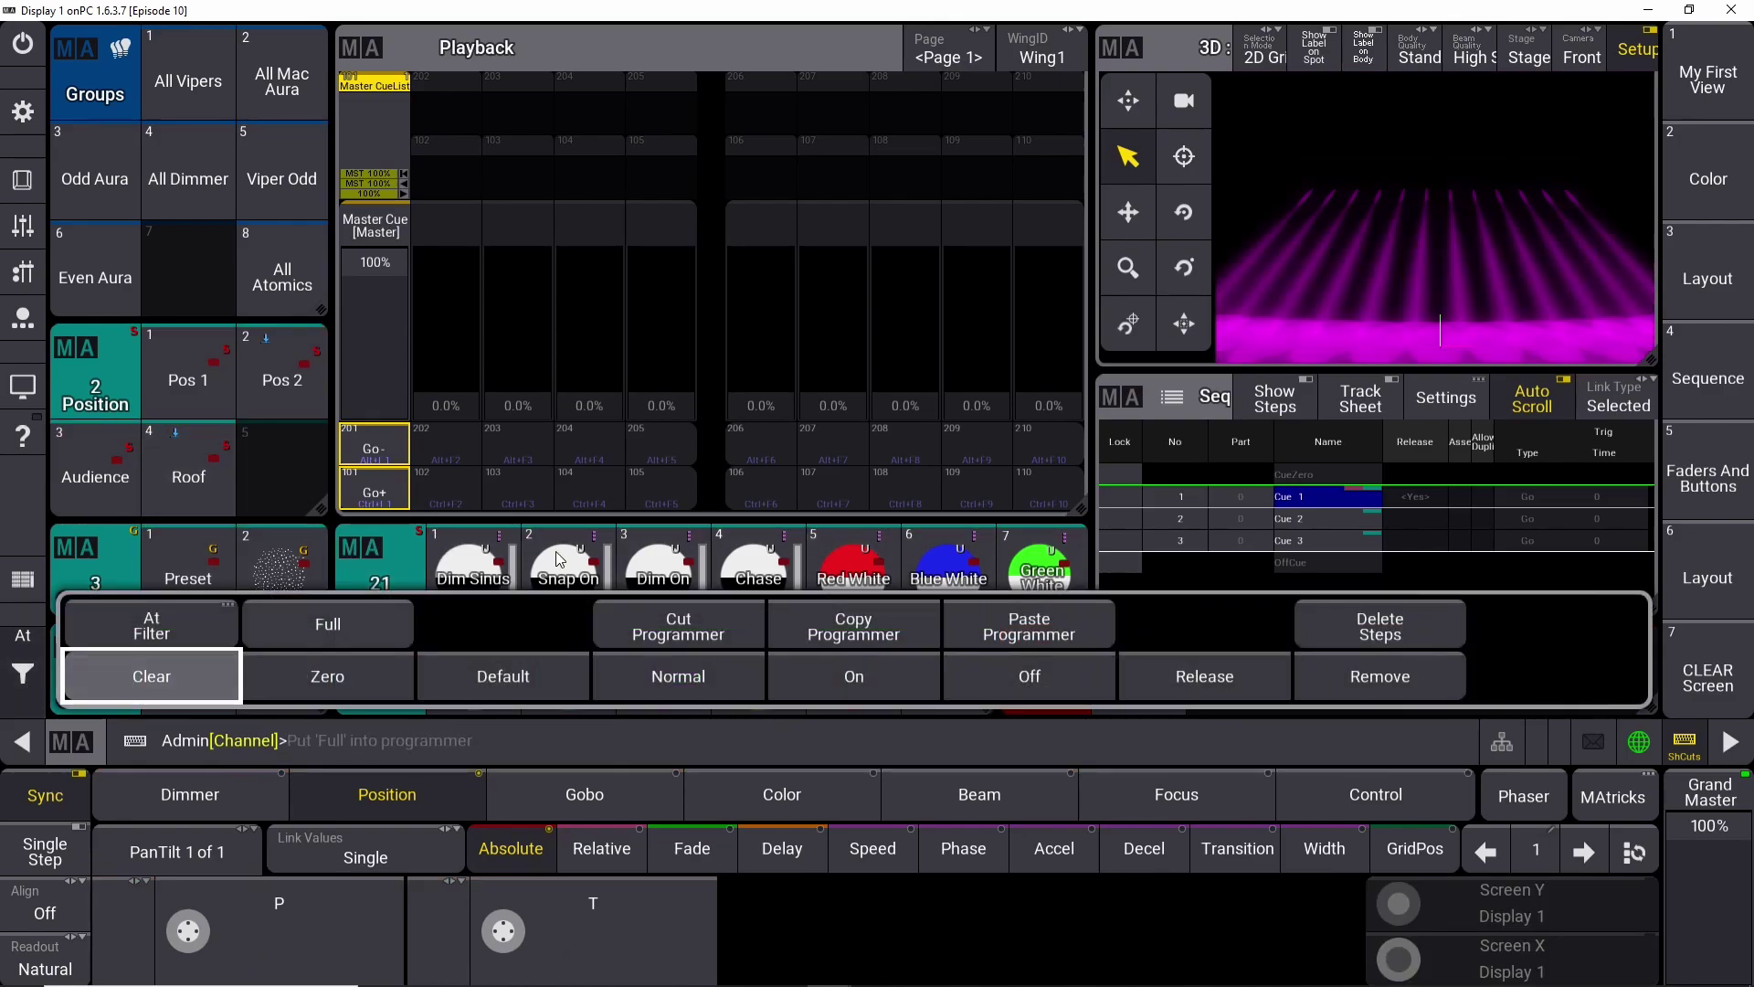
Try the Red White and Blue White color phasers on All Vipers, then clear.
left_click(188, 81)
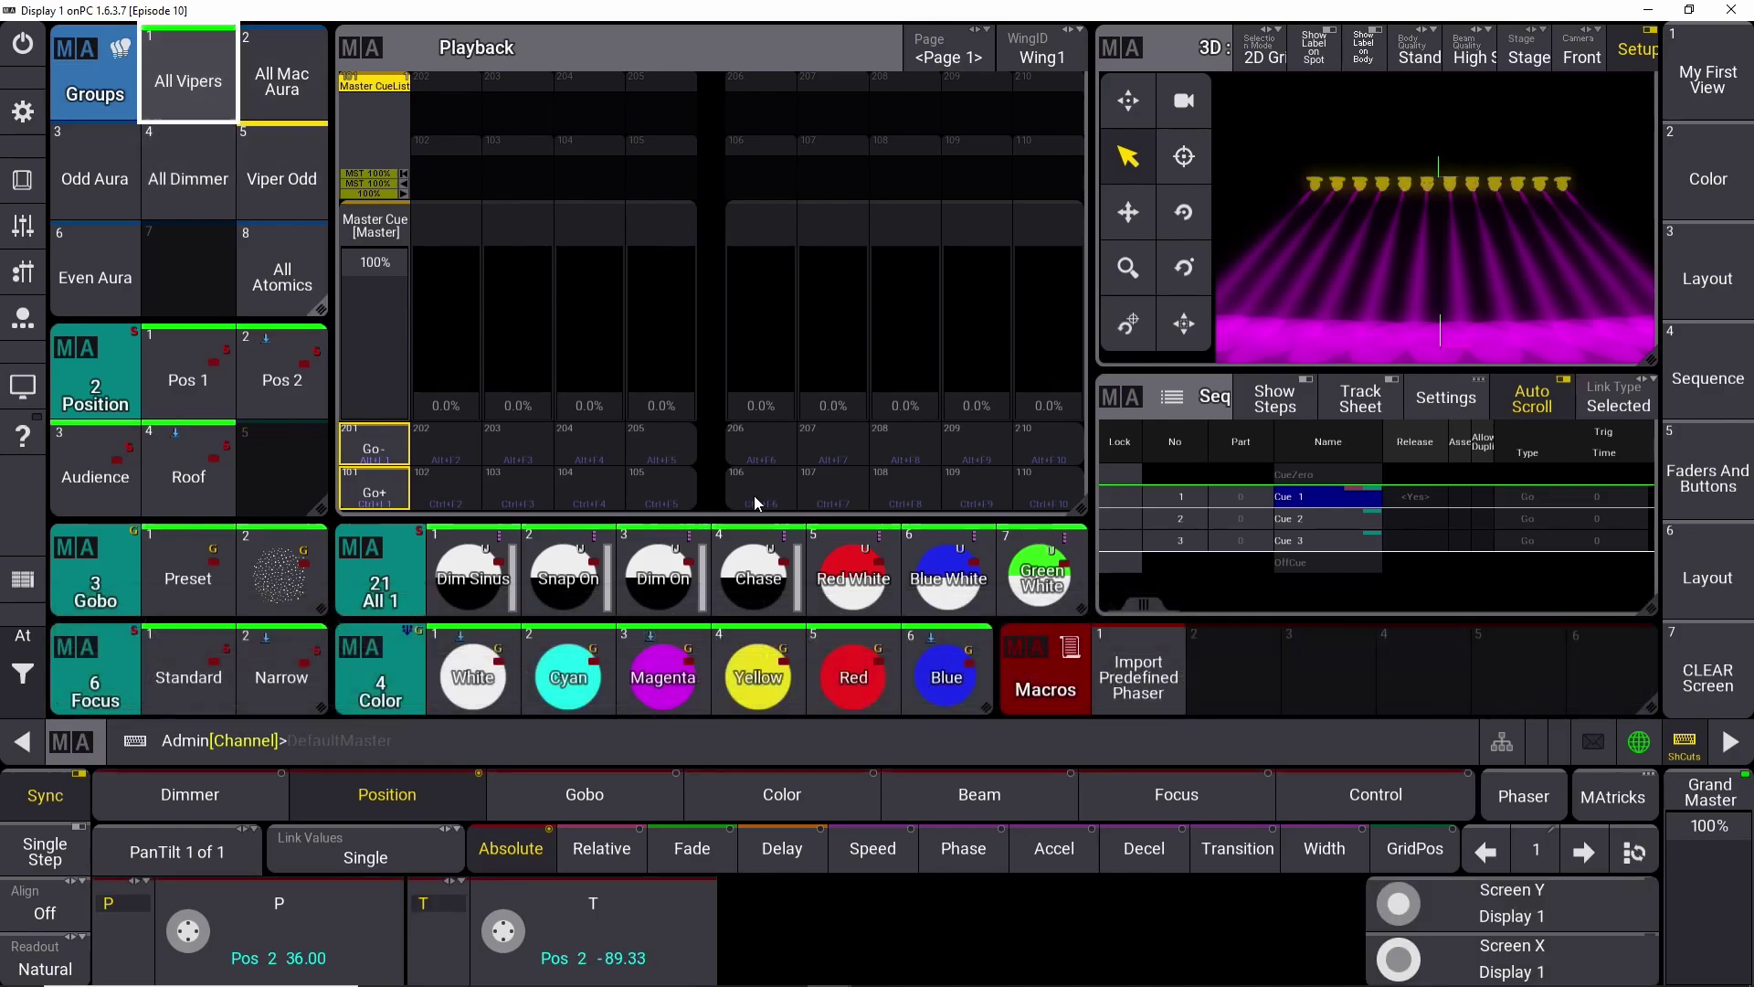
left_click(859, 585)
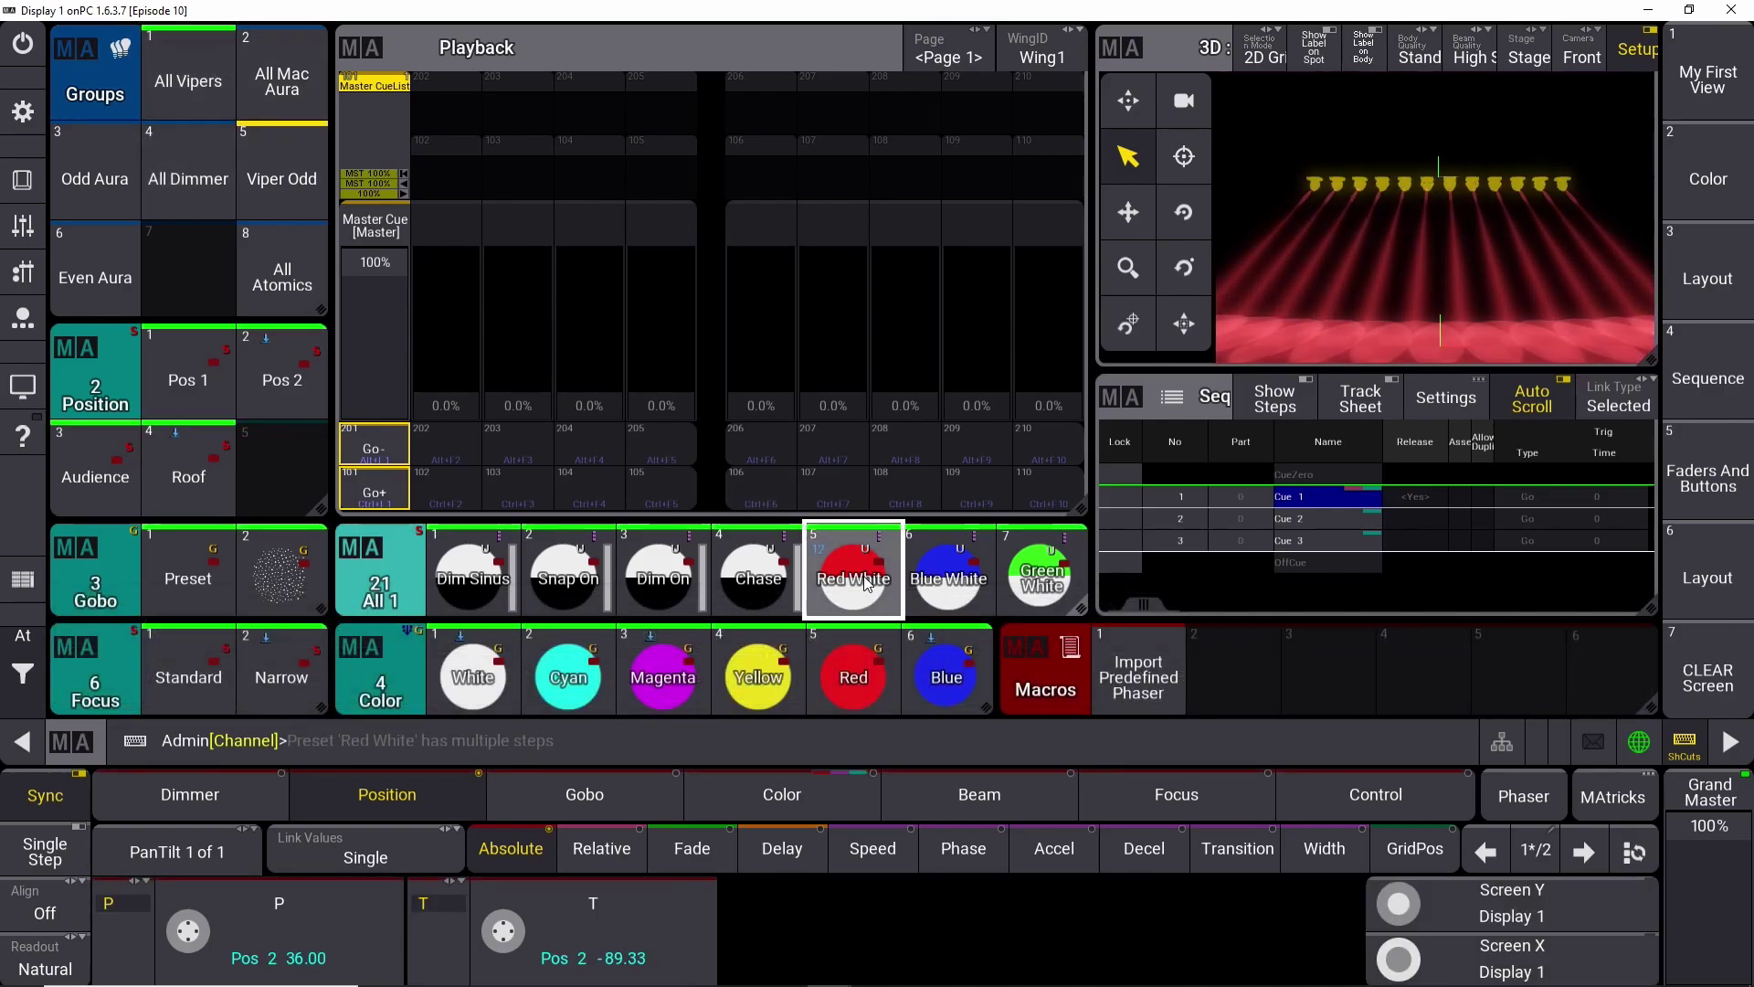
left_click(952, 576)
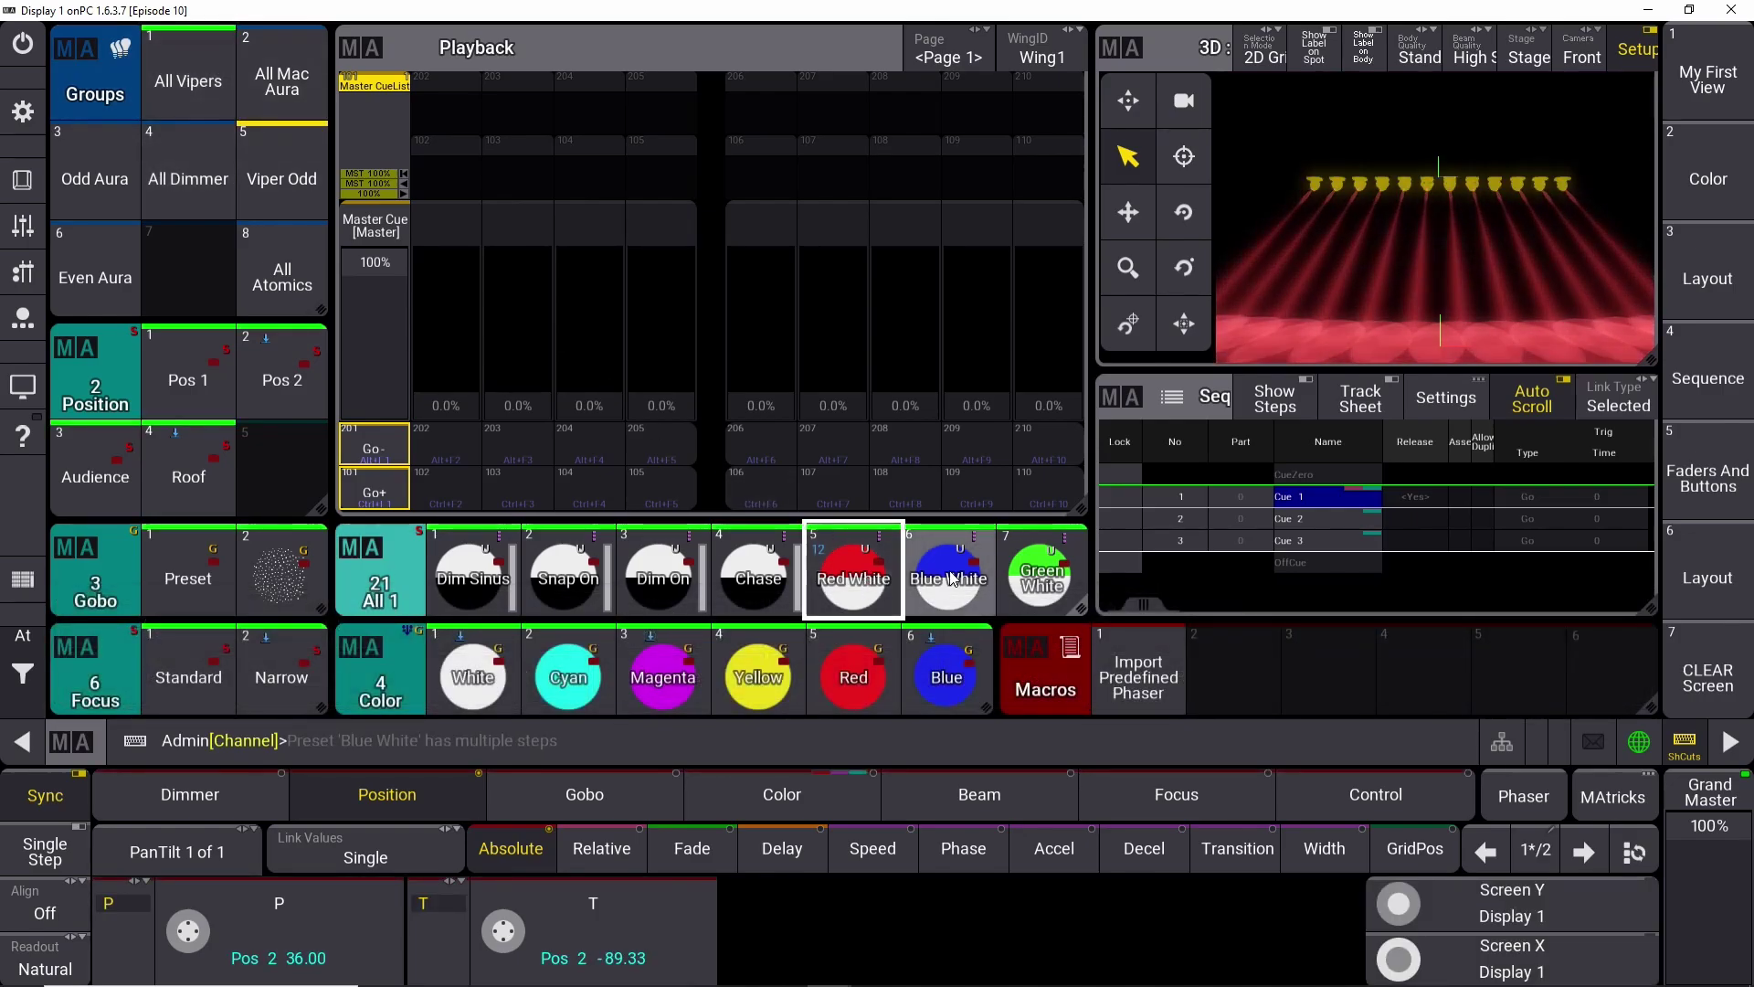
scroll(953, 575, "down", 1)
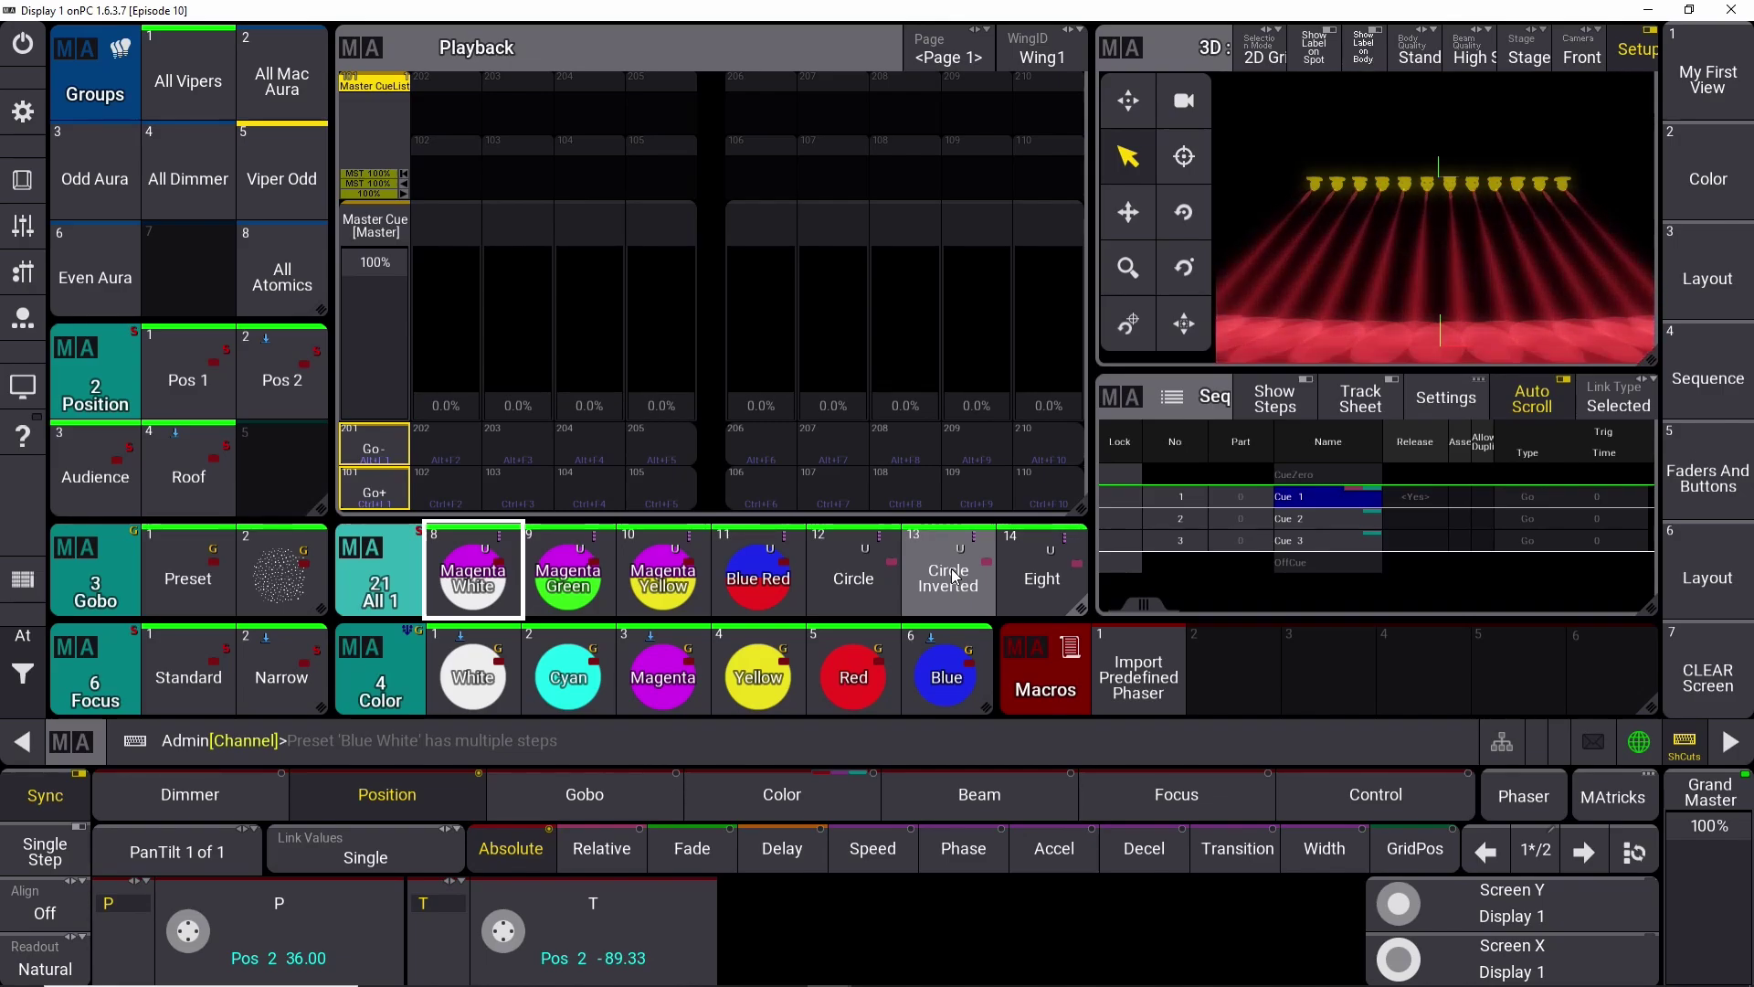
scroll(895, 581, "down", 1)
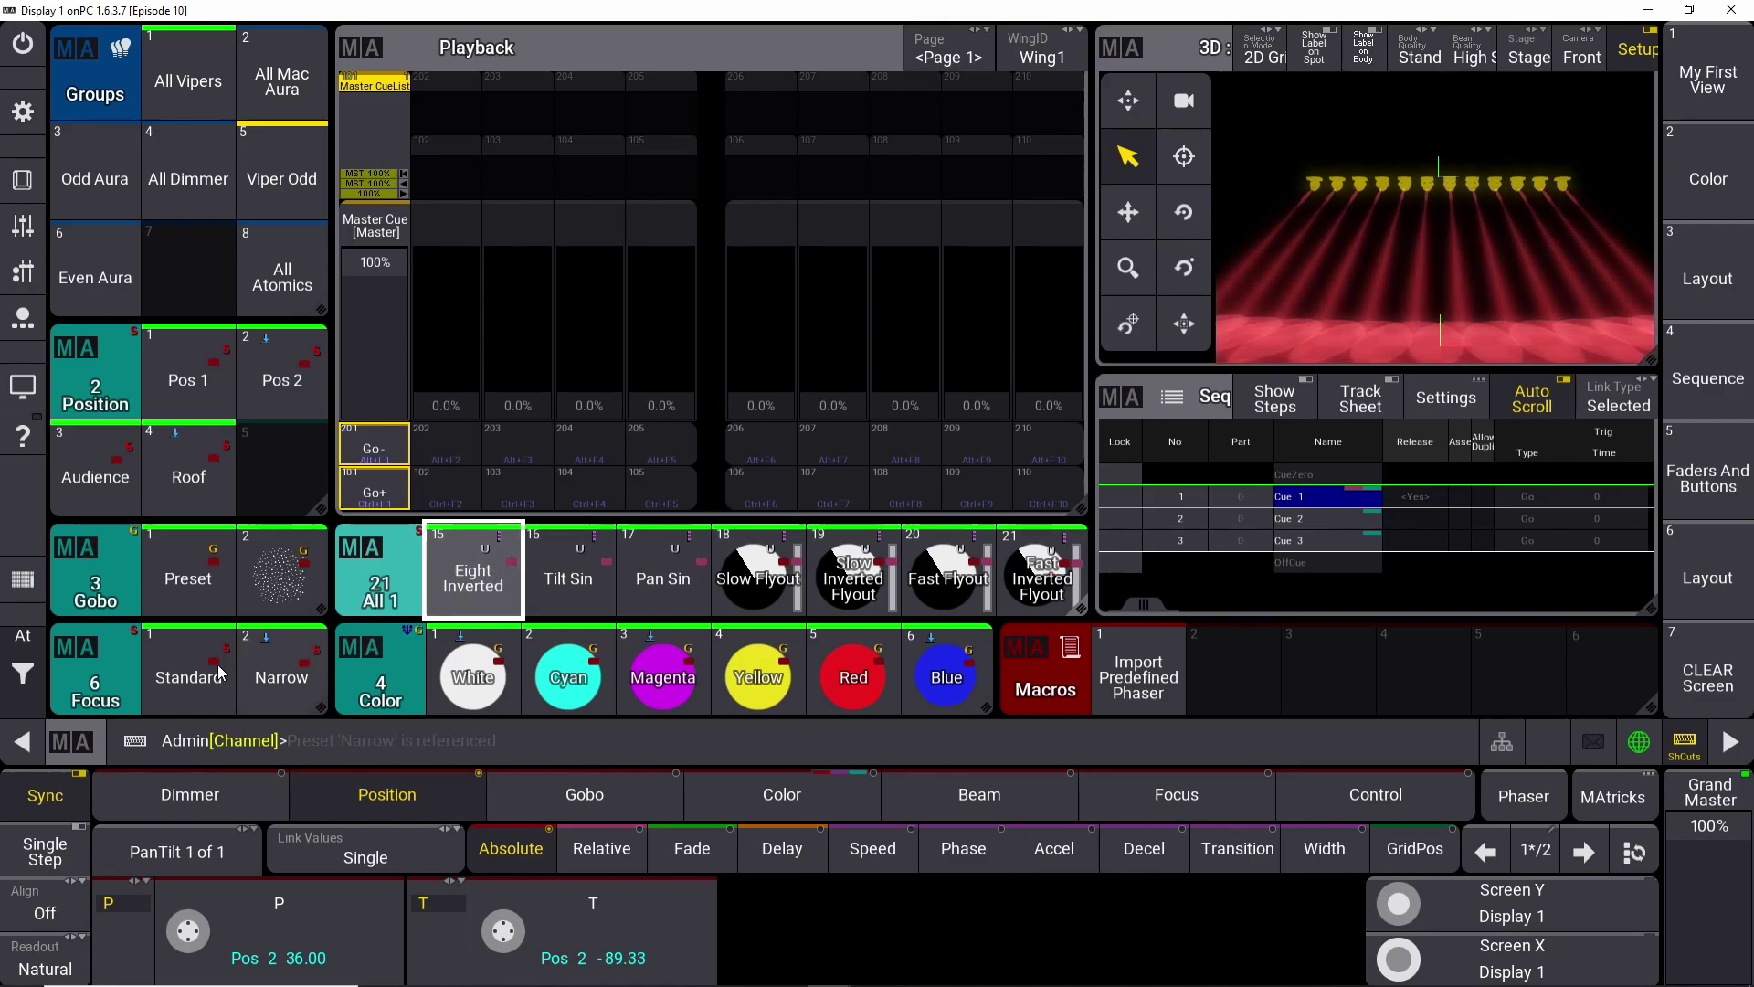
left_click(27, 699)
left_click(151, 680)
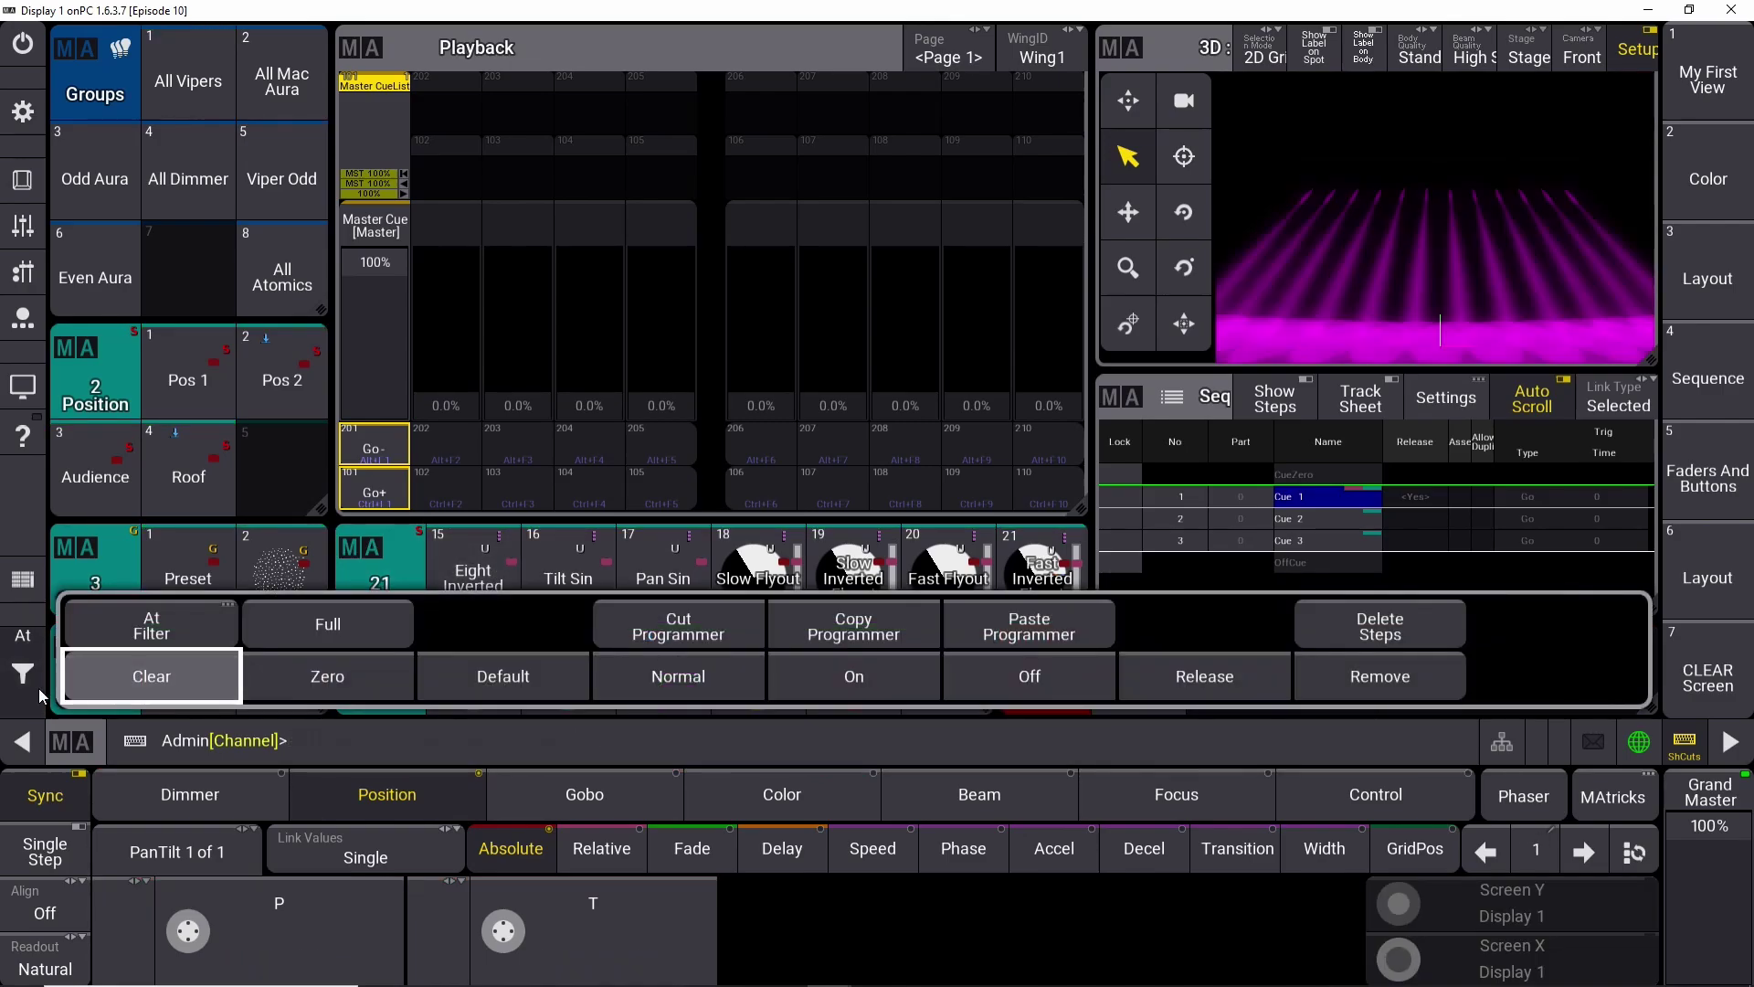
Apply the Tilt Sin phaser to All Vipers, try Pan Sin, then clear.
left_click(568, 587)
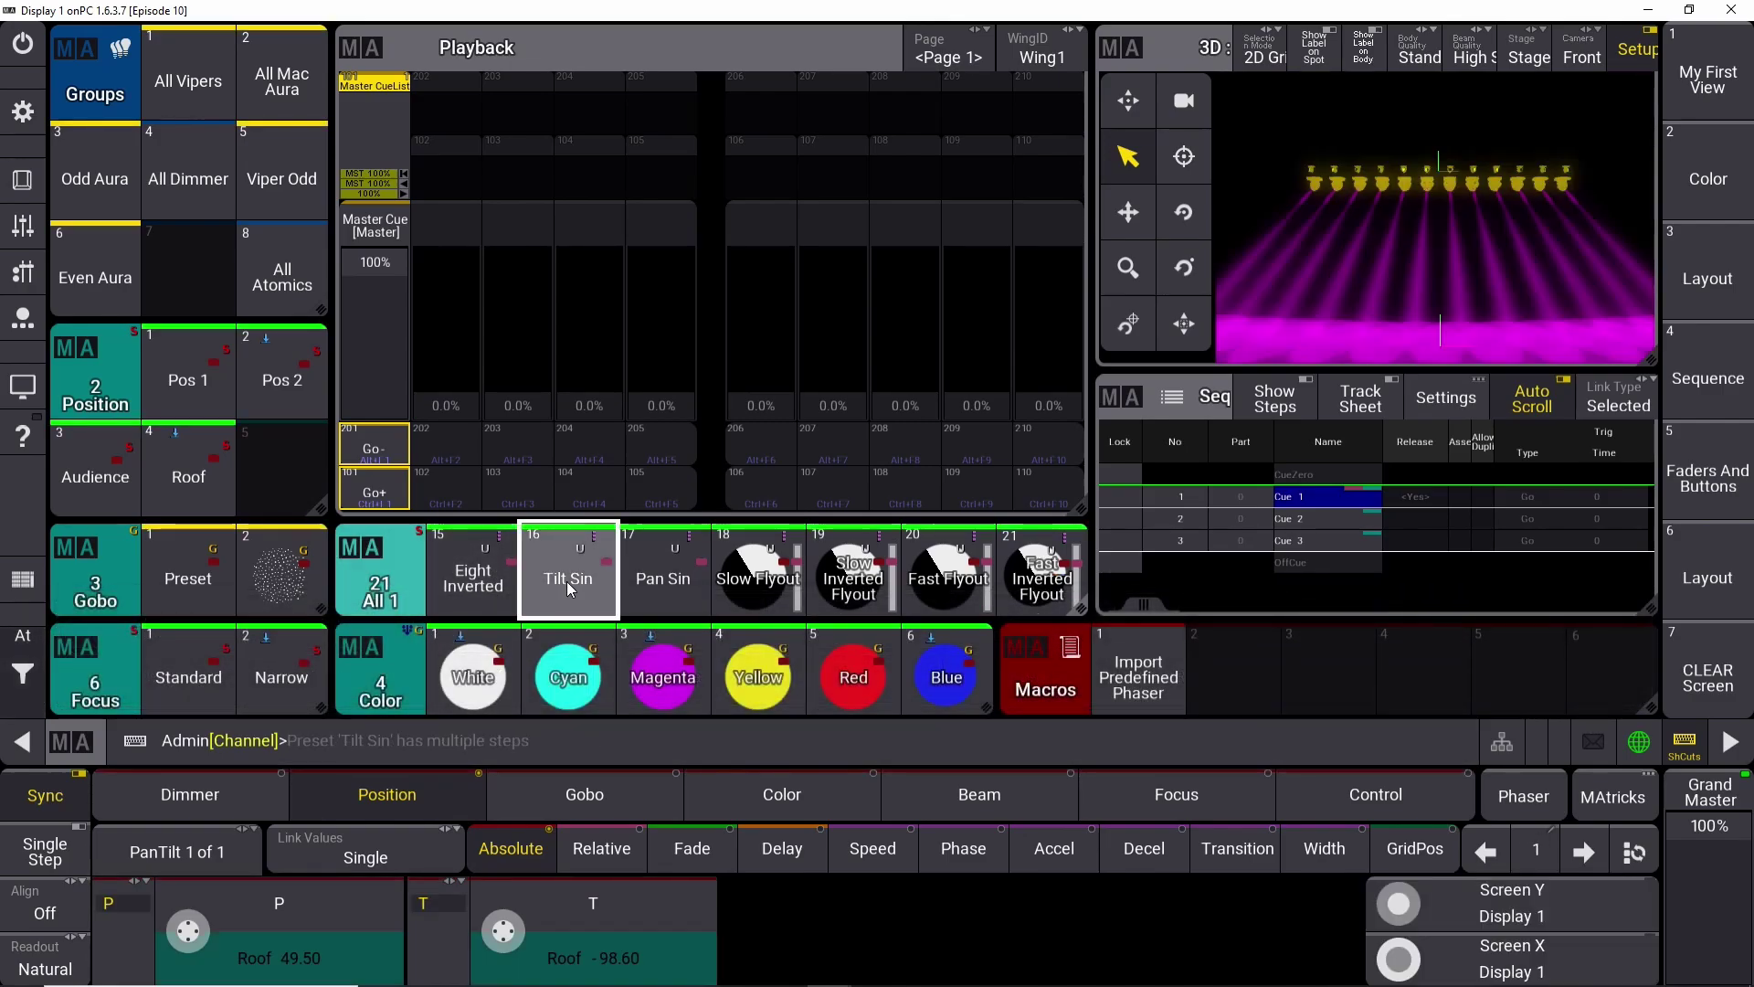
left_click(188, 81)
left_click(566, 578)
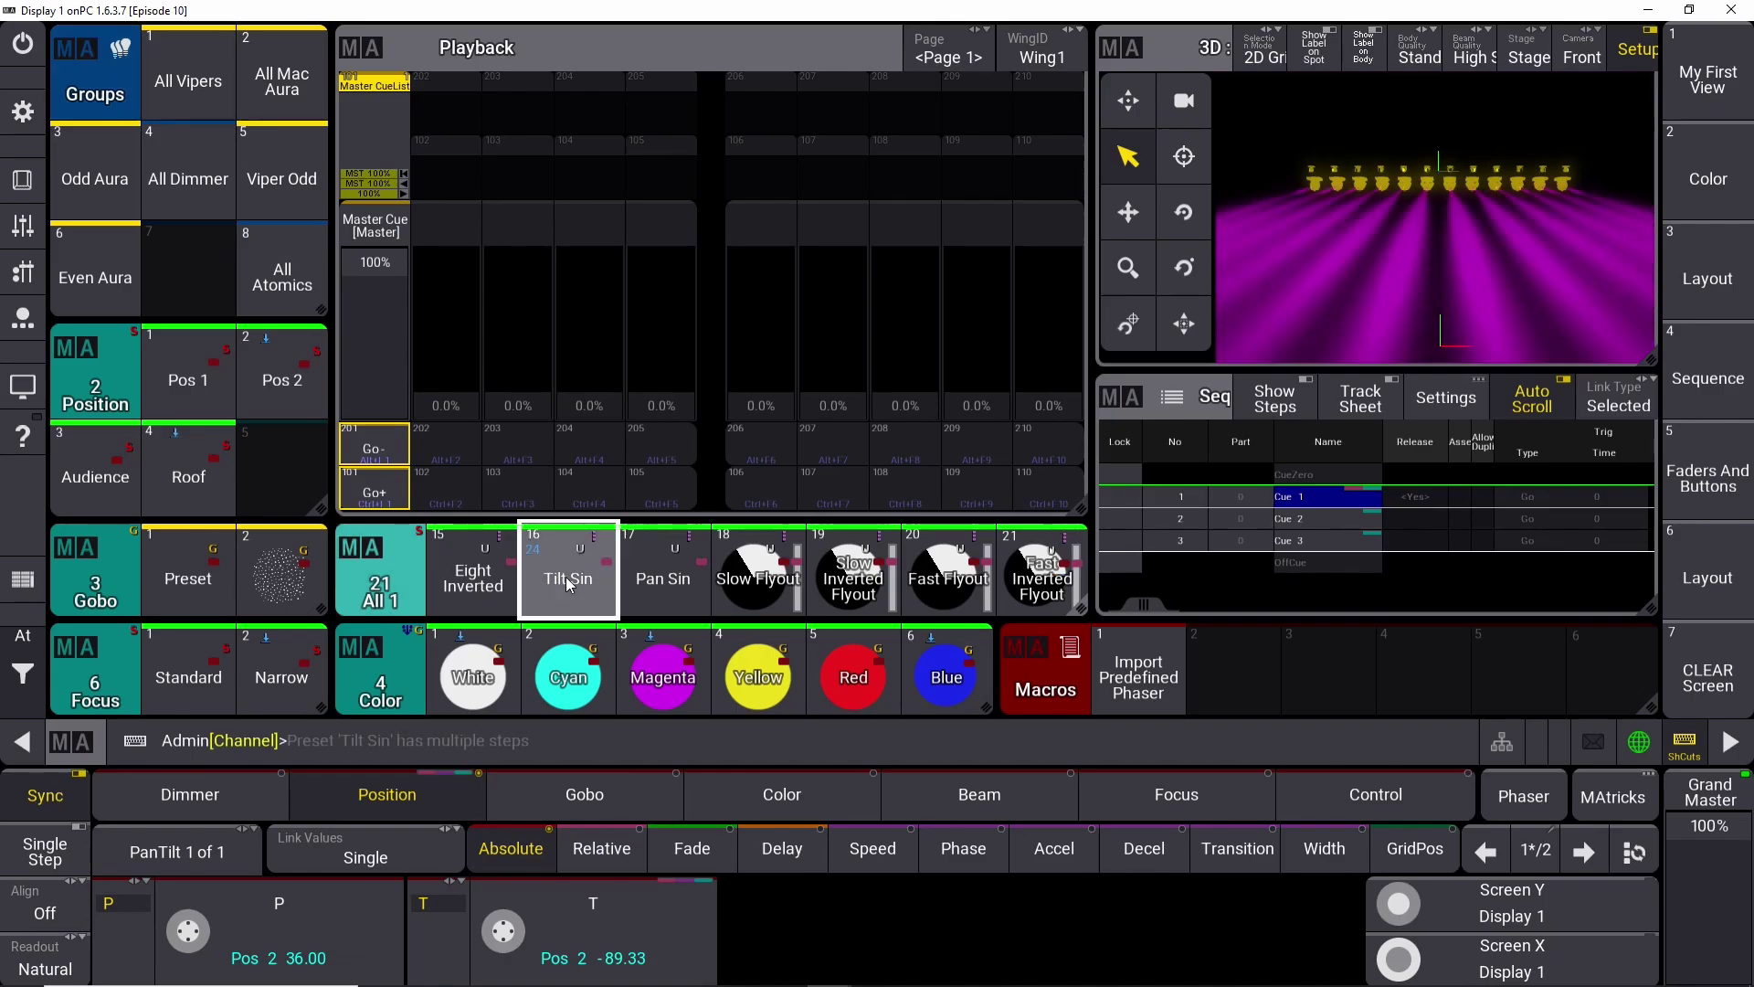
left_click(681, 579)
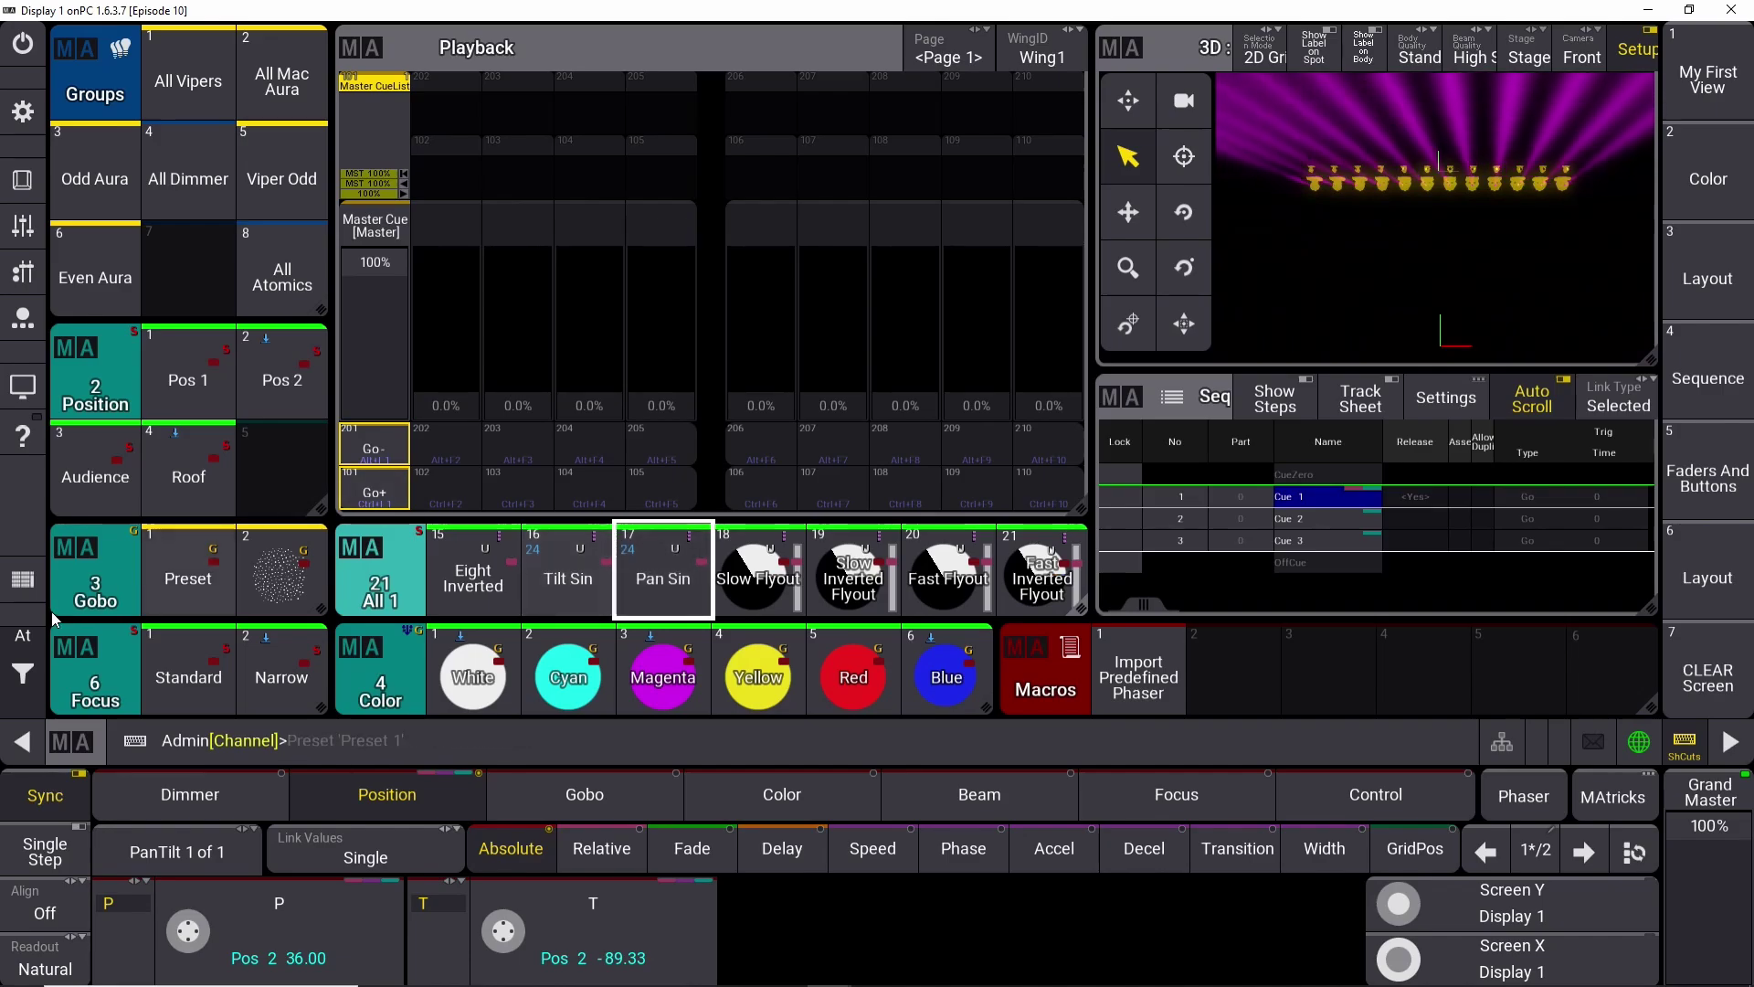
left_click(23, 634)
left_click(151, 676)
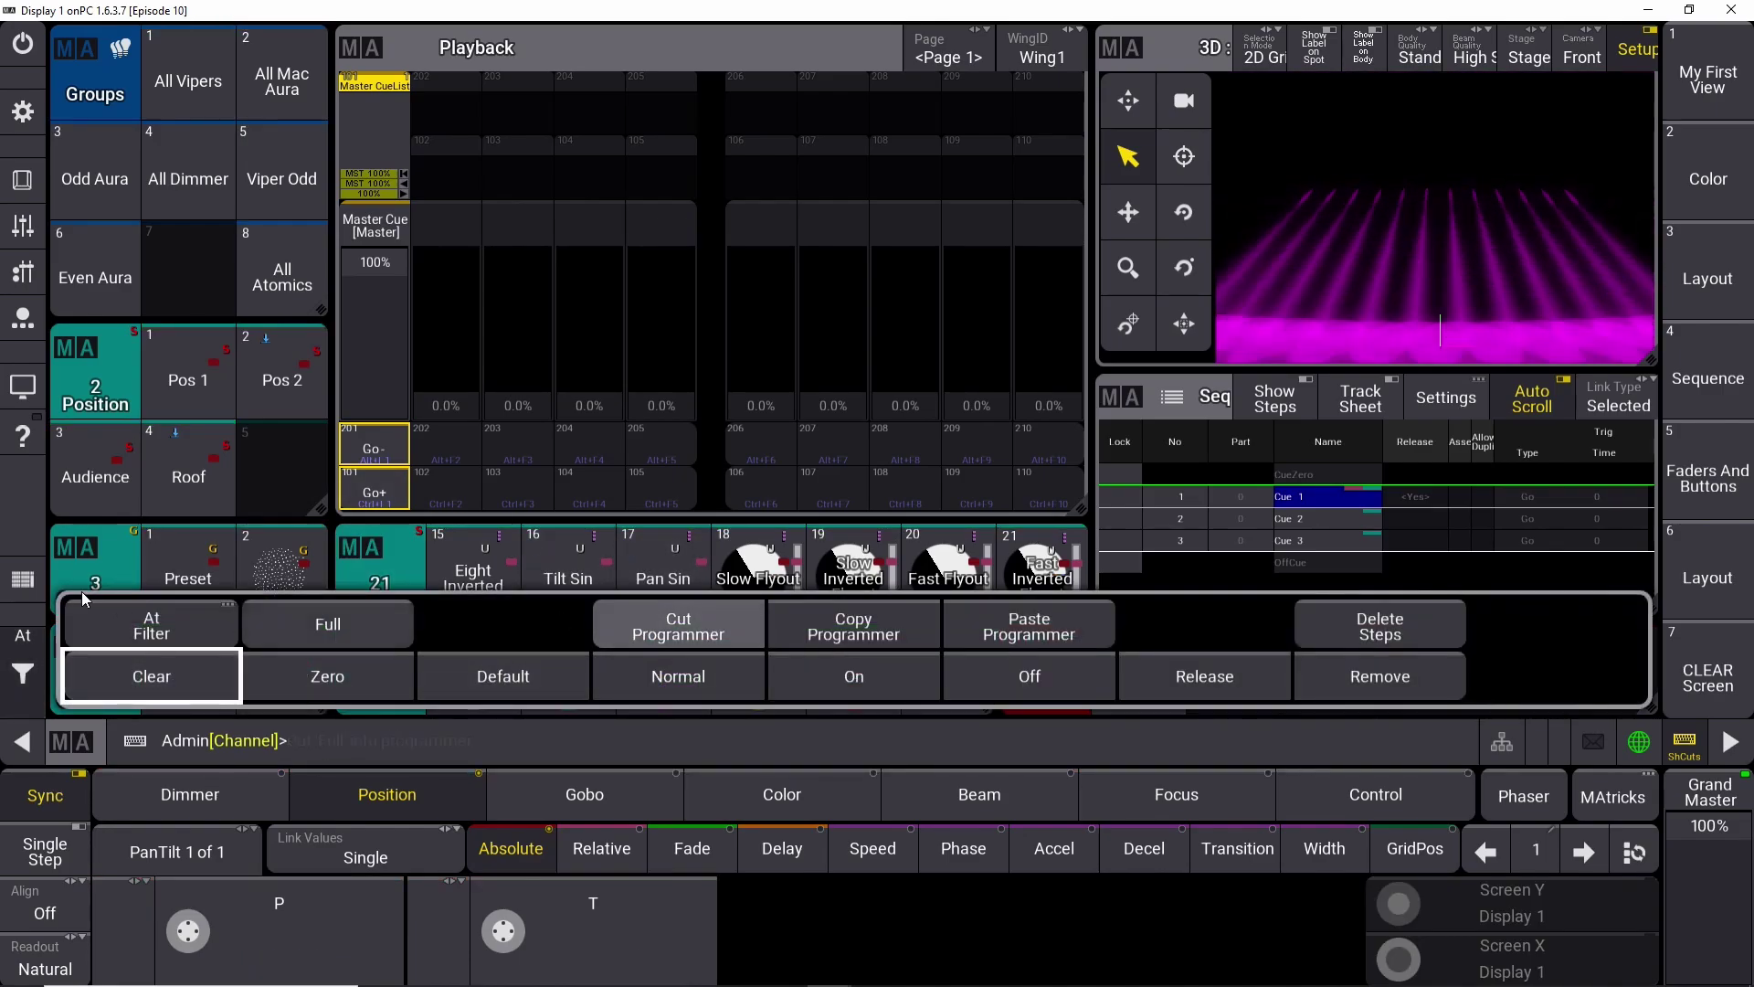
left_click(22, 634)
Try the Slow Flyout and Fast Flyout phasers, clear, then reapply Tilt Sin to All Vipers.
left_click(200, 91)
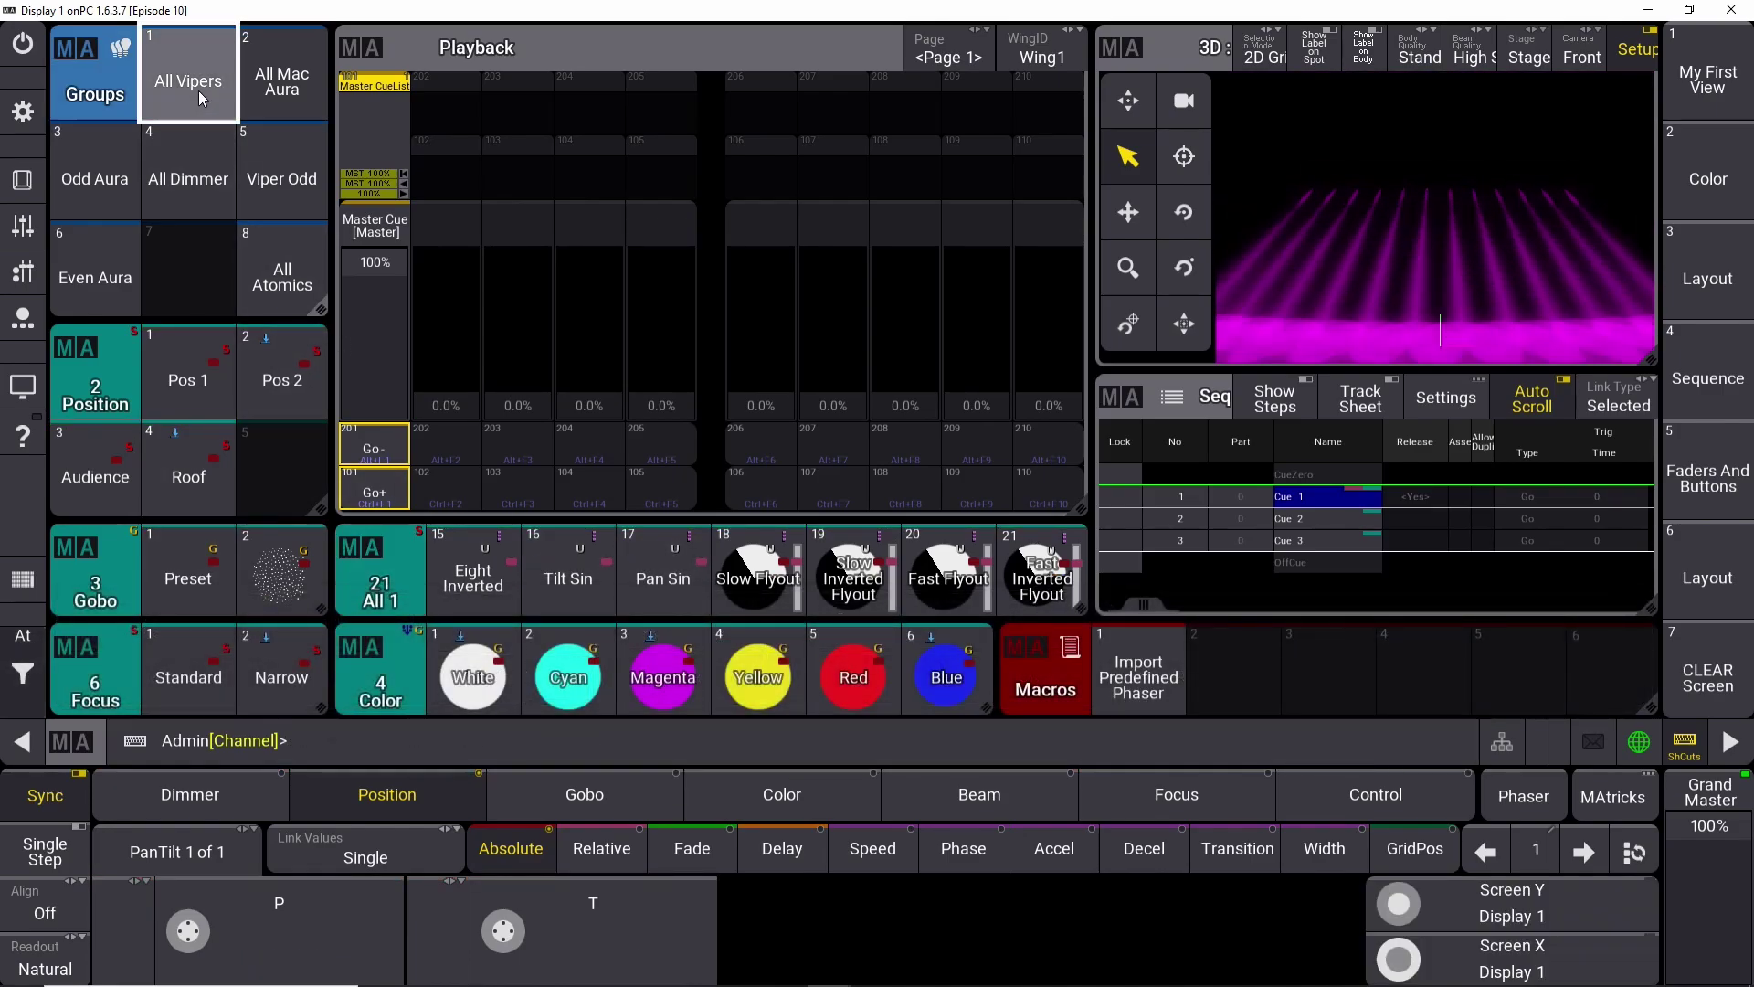
left_click(758, 575)
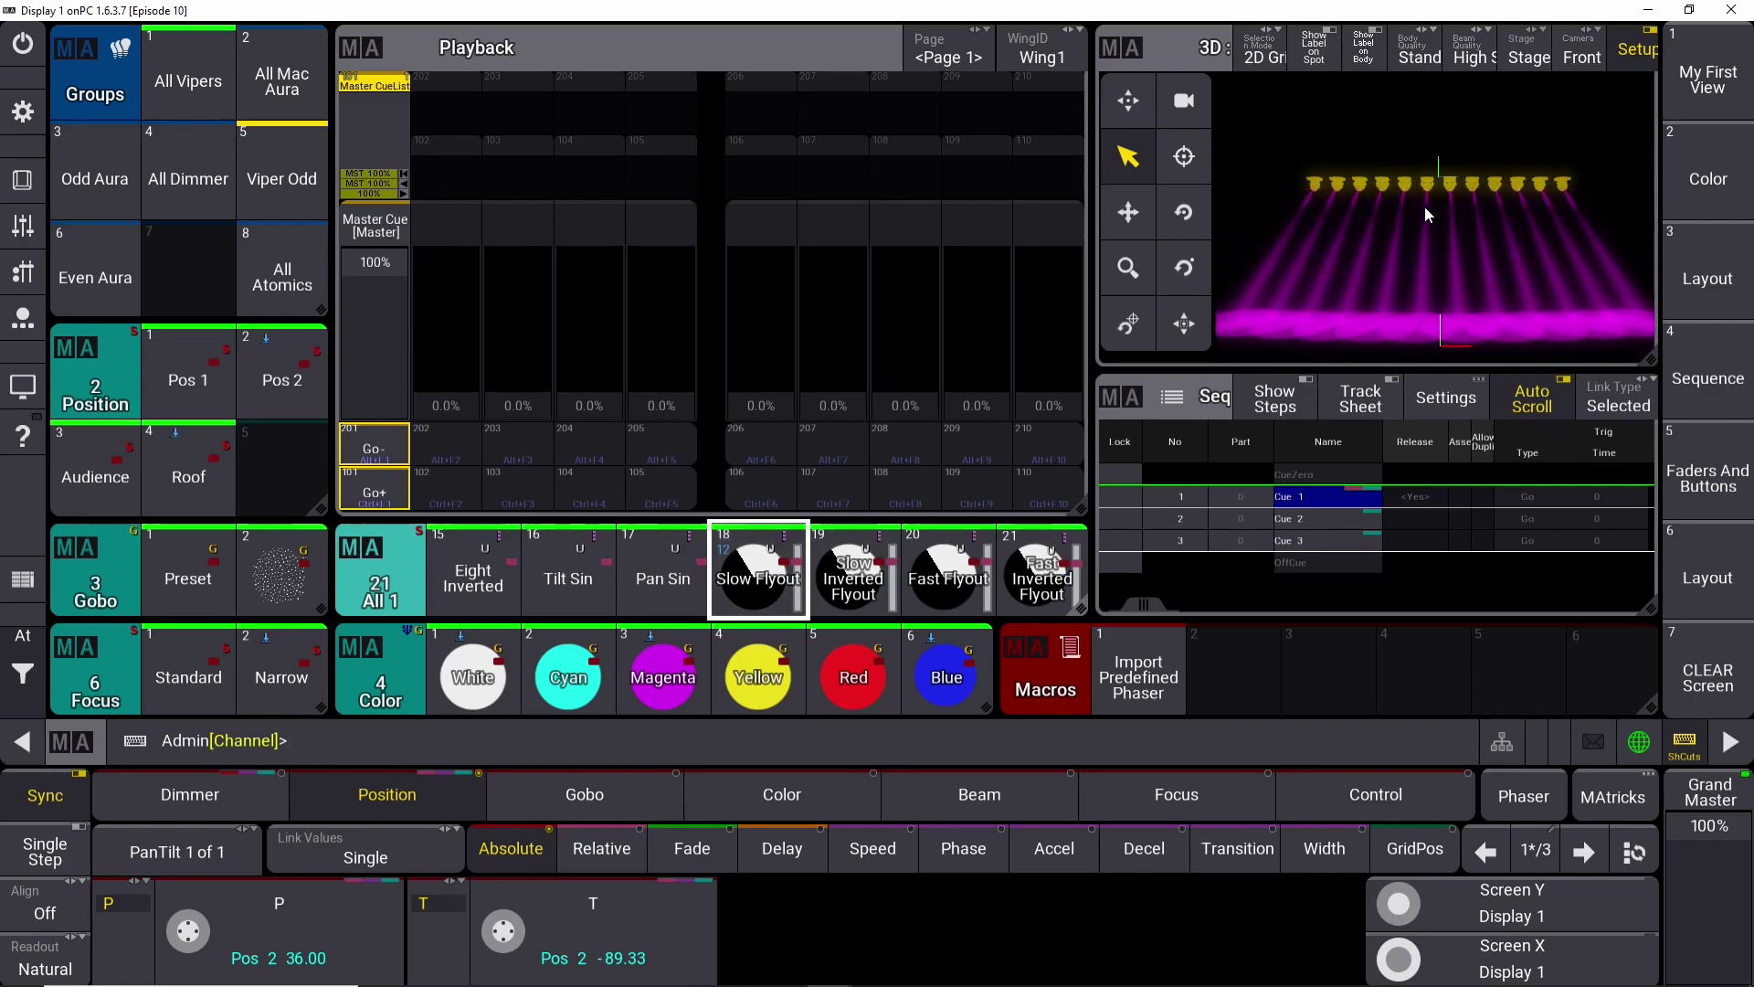
left_click(921, 538)
left_click(25, 671)
left_click(119, 676)
left_click(26, 686)
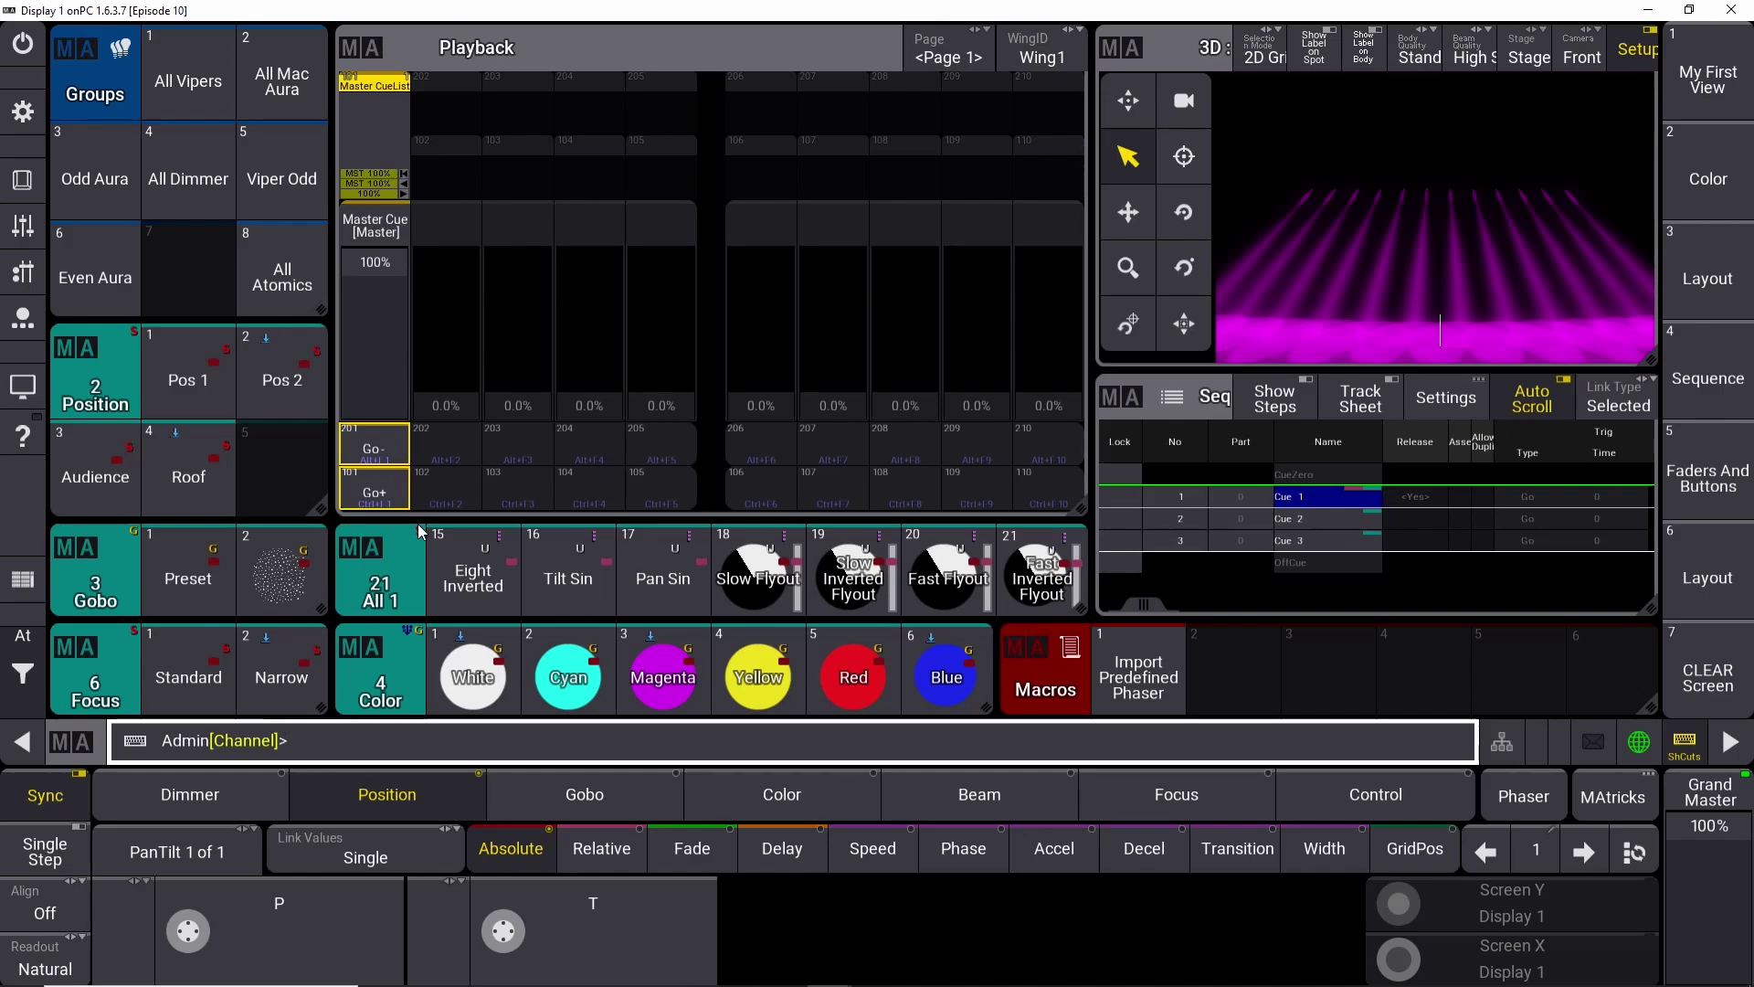
left_click(197, 85)
left_click(555, 582)
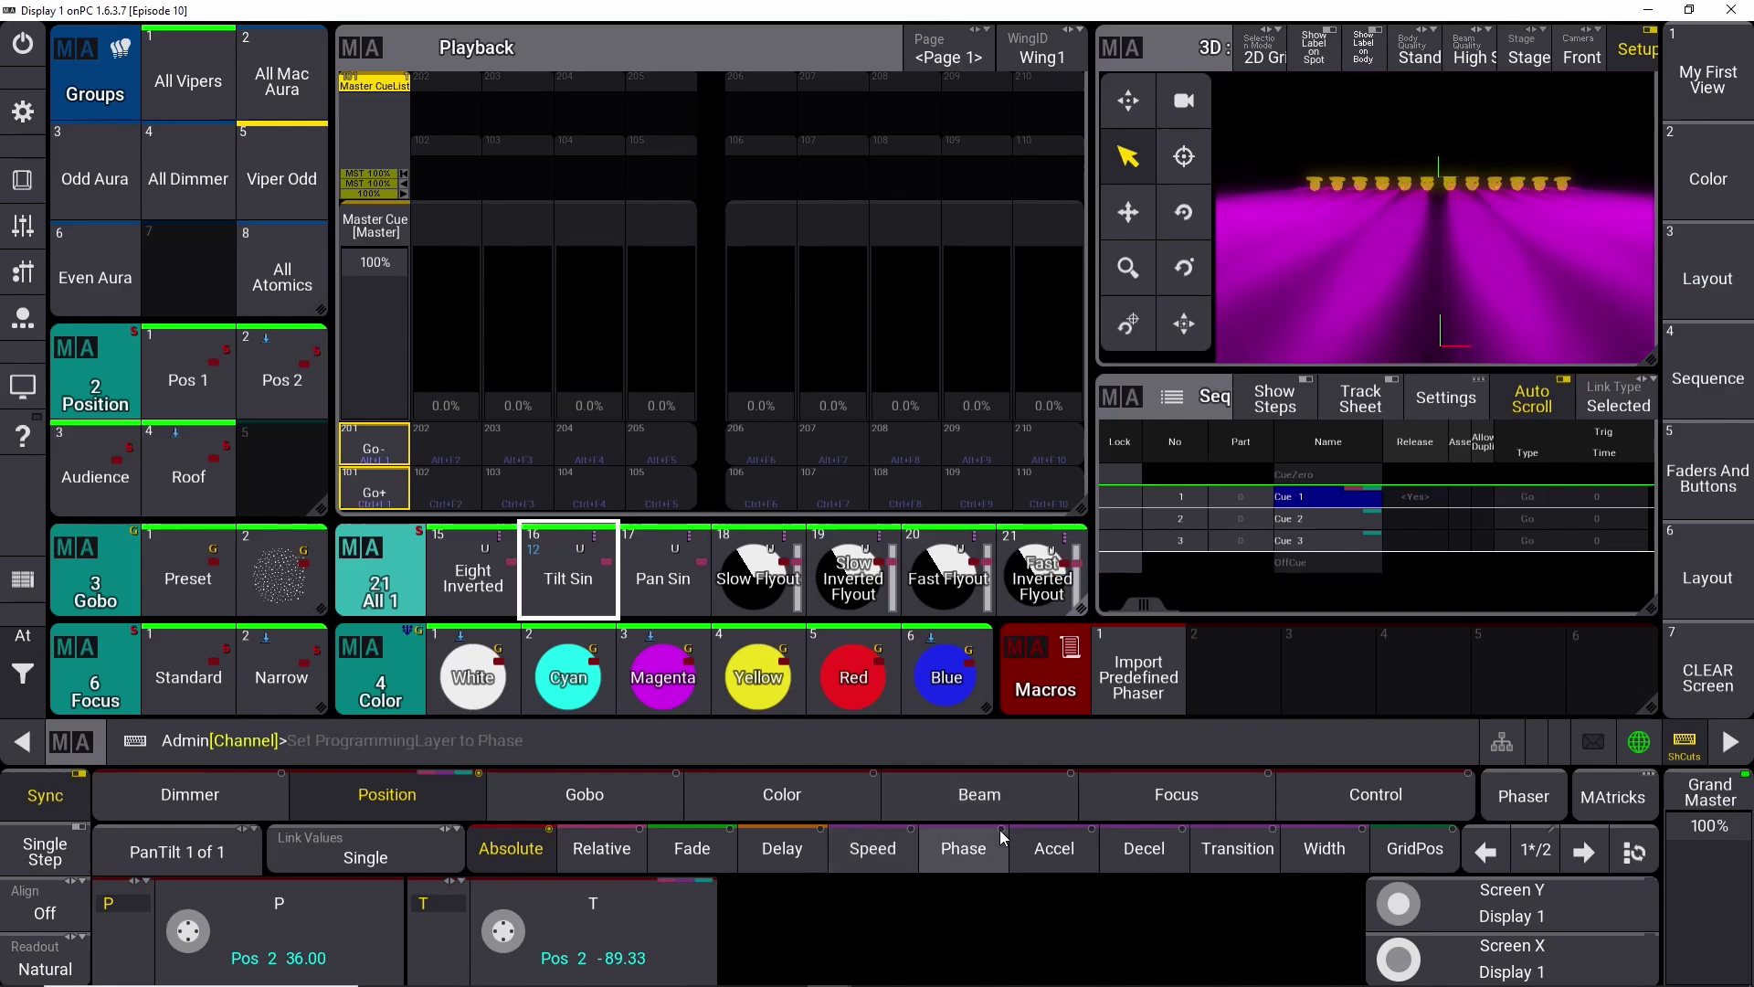
Switch the encoders to the Phase layer and spread the tilt phase from 0 to 360.
left_click(742, 853)
left_click(963, 855)
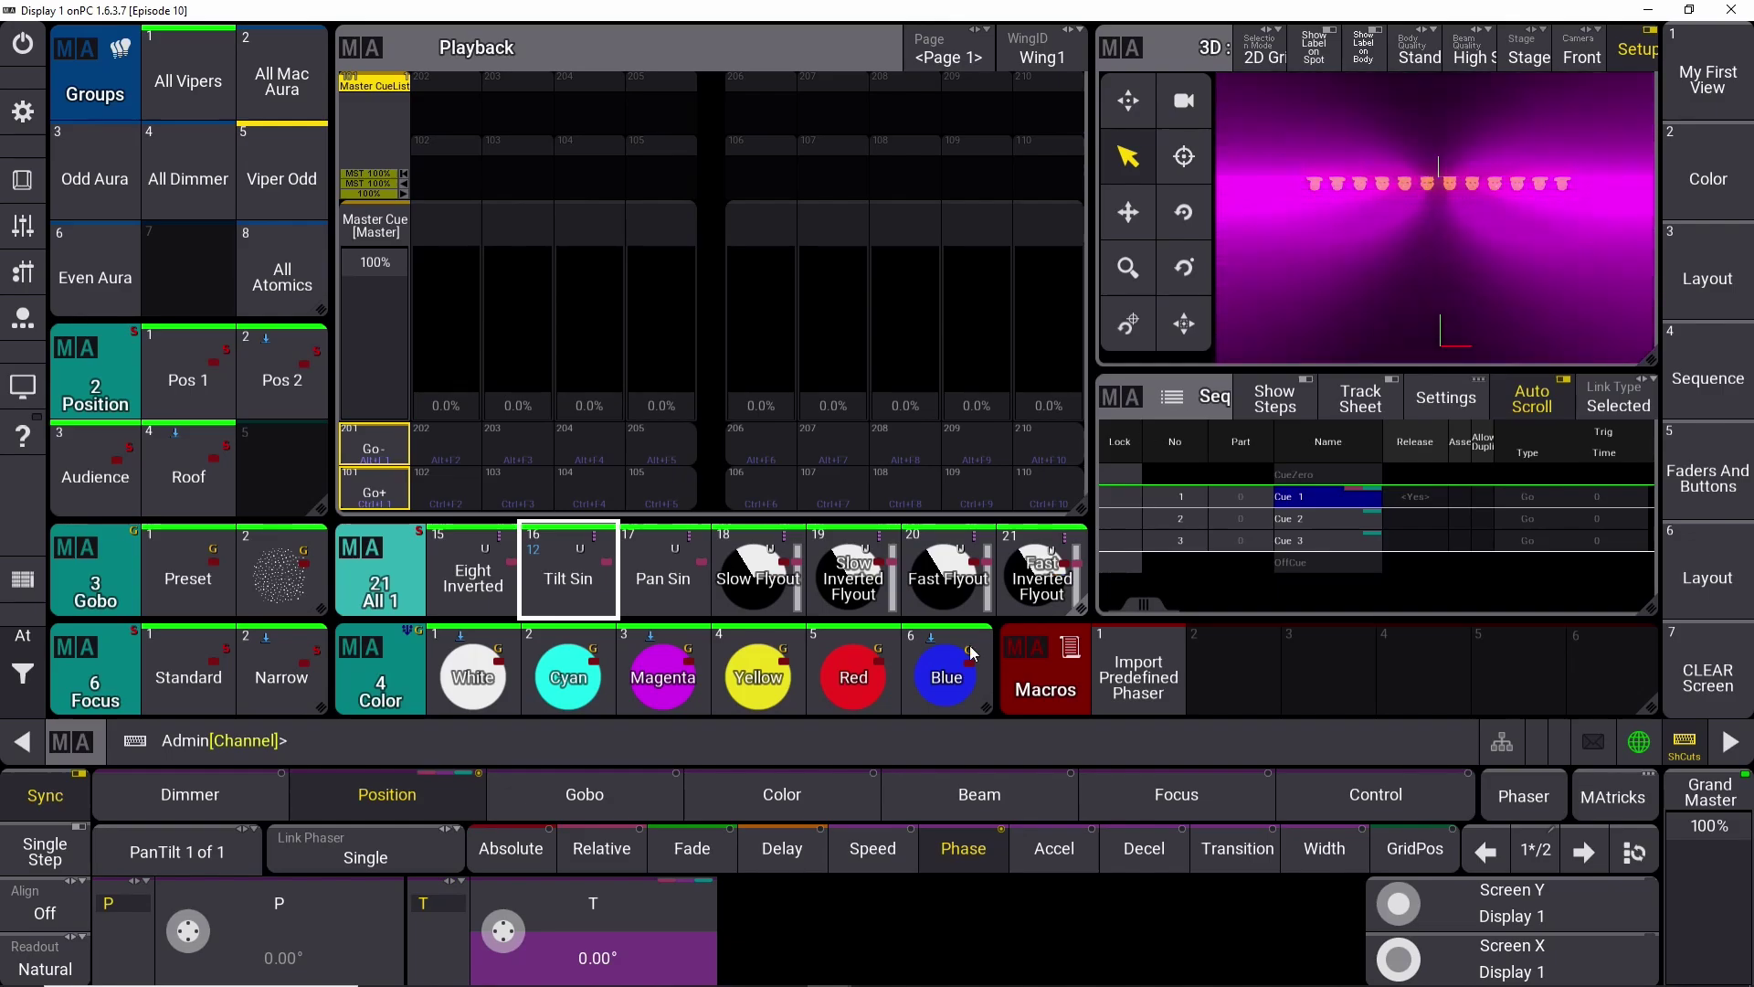
left_click(703, 848)
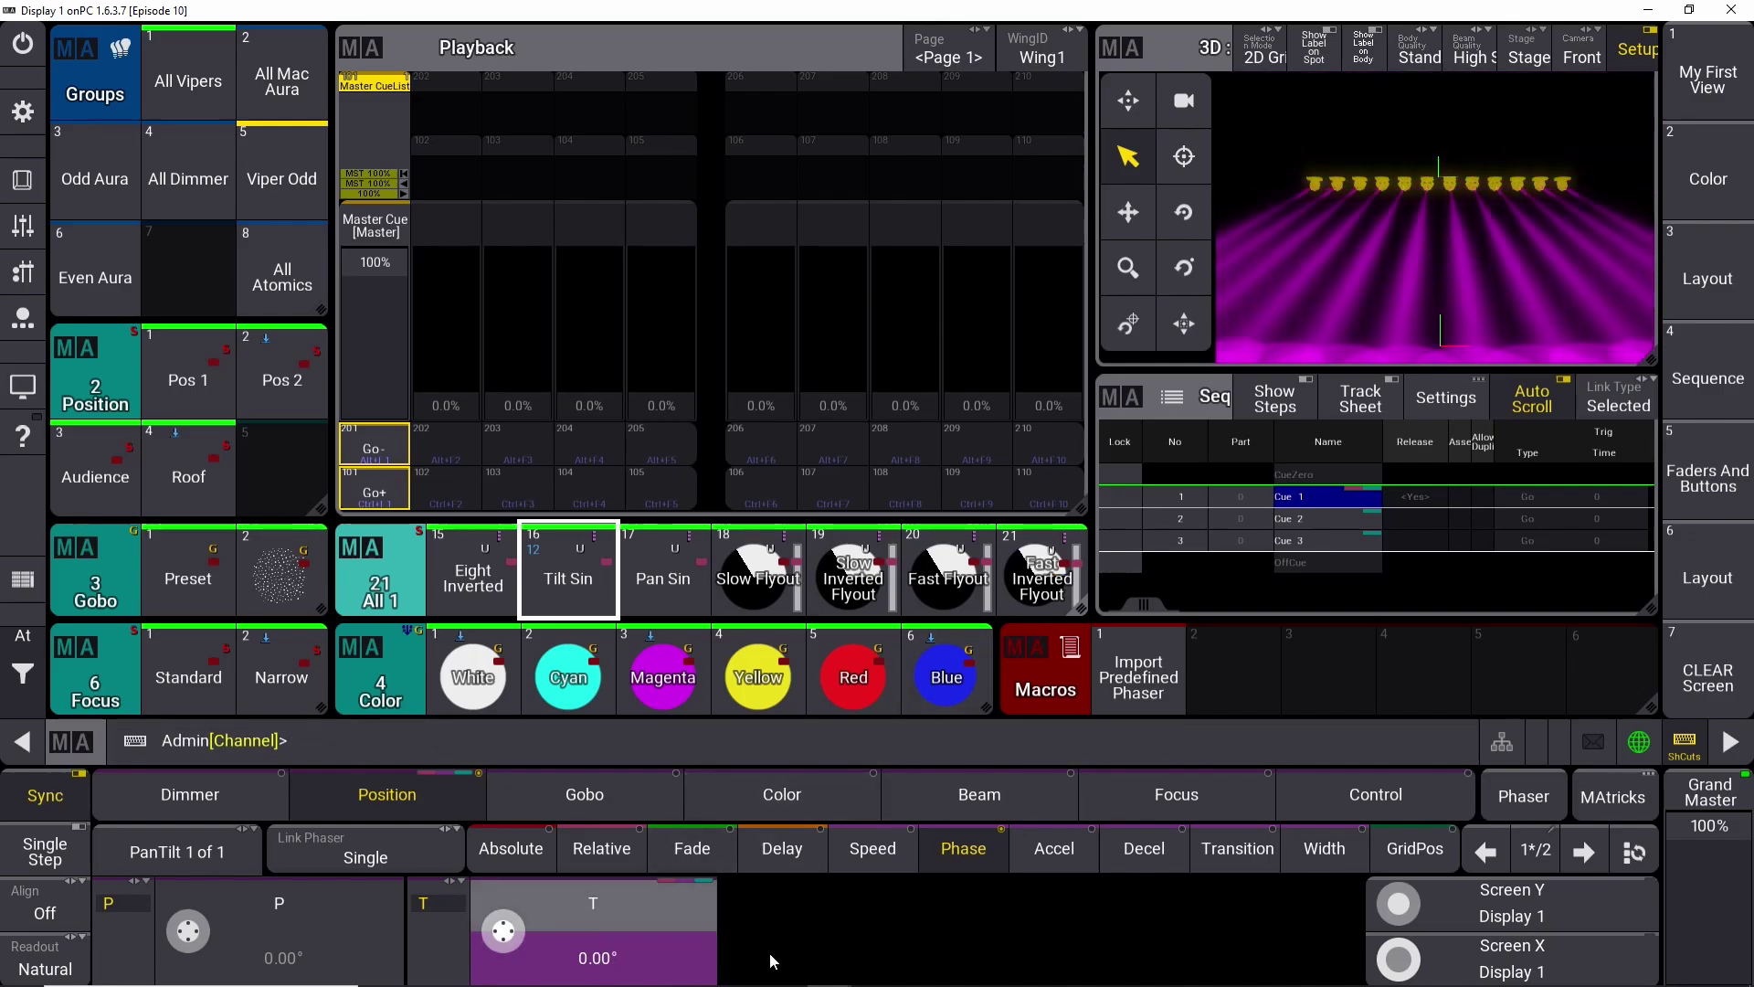
left_click(957, 859)
left_click(694, 954)
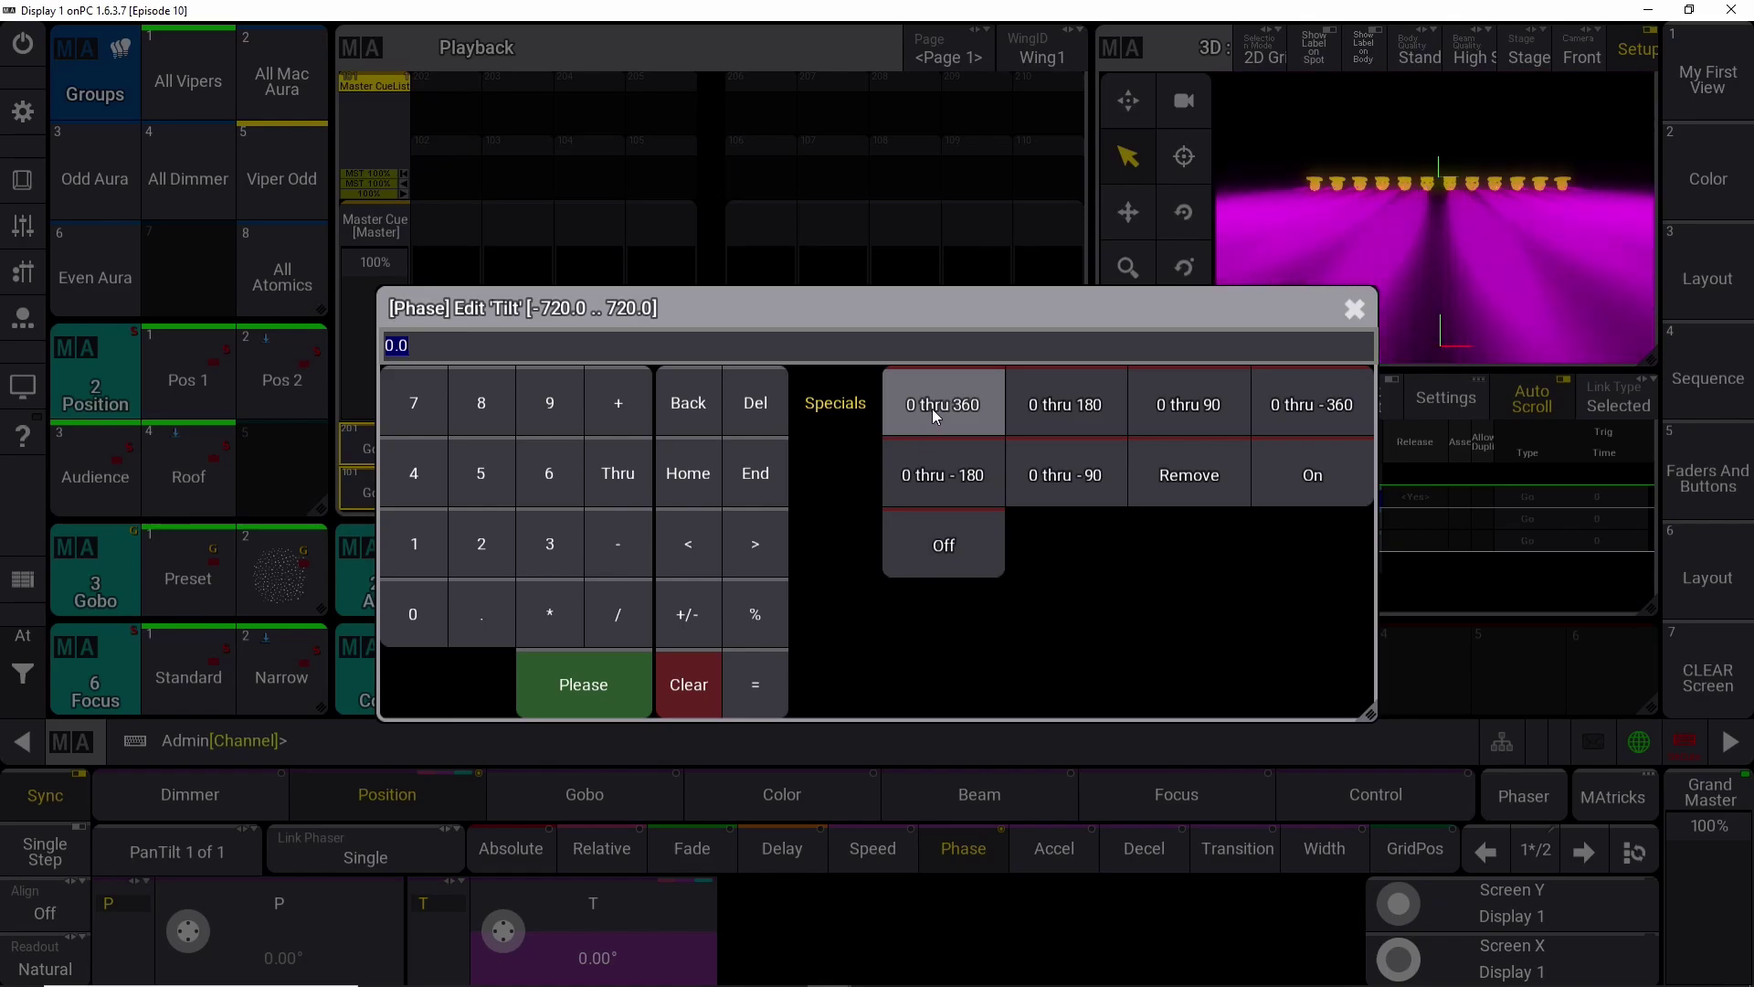
left_click(931, 408)
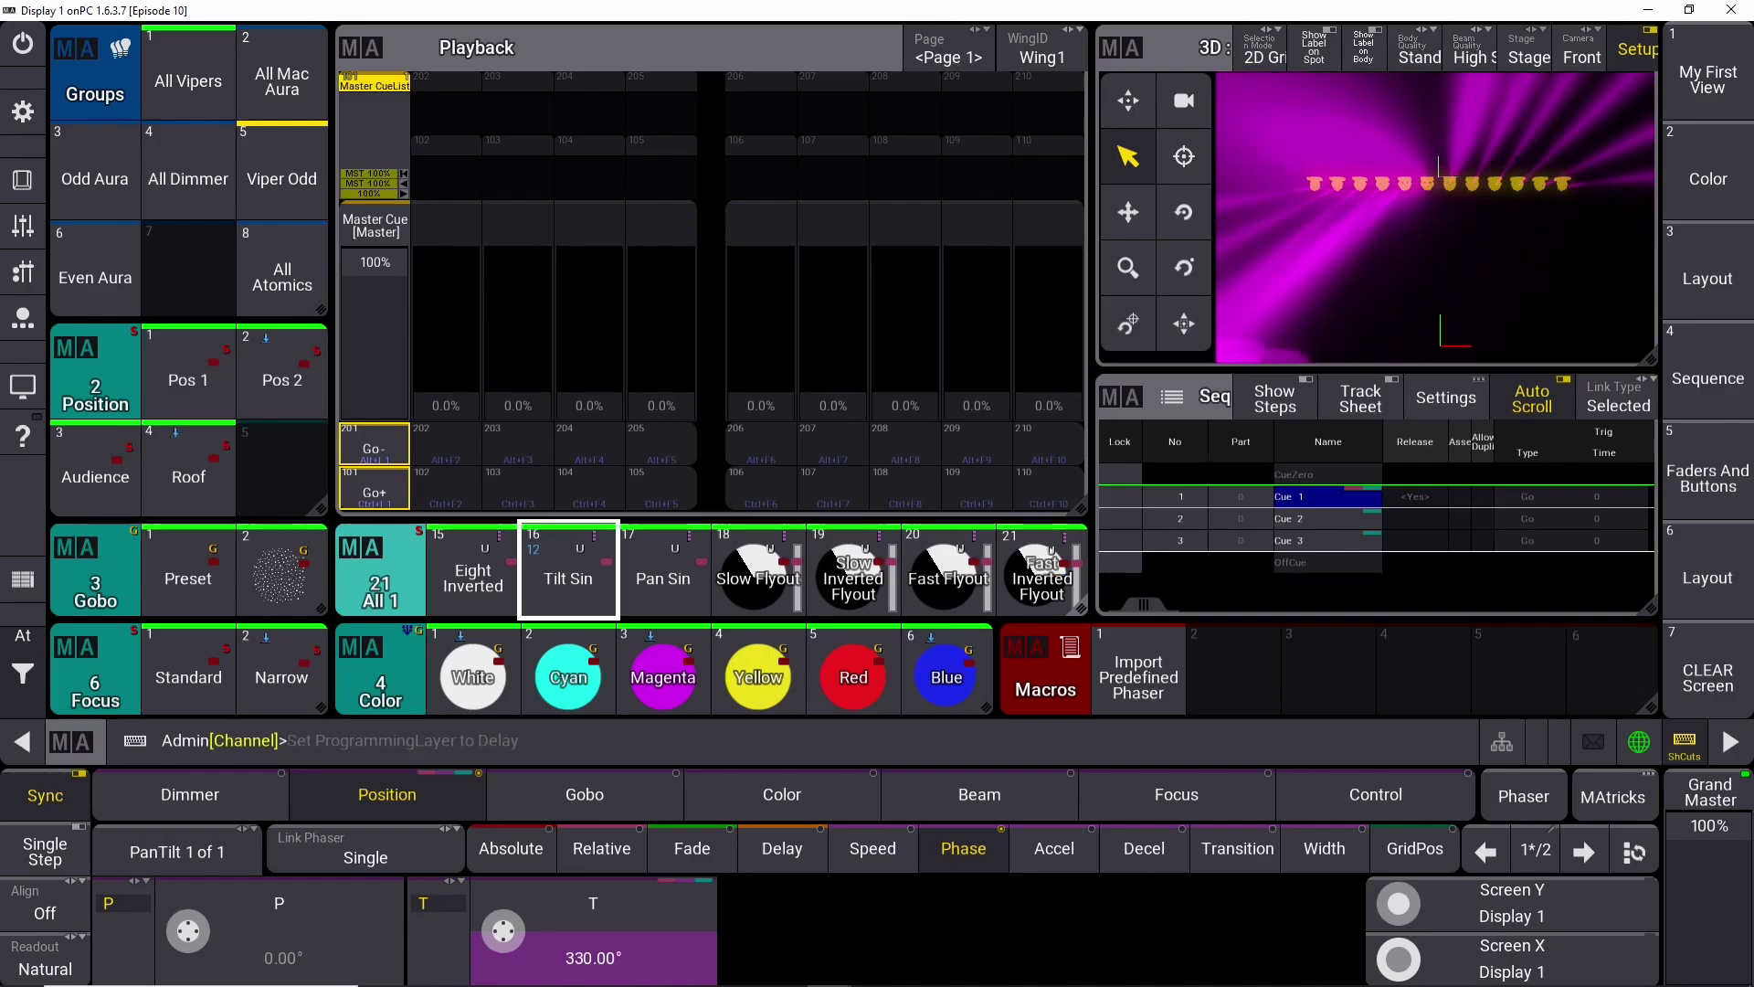
Try a 0 to -360 tilt phase, then enter 0 Thru 360 Thru 0.
left_click(593, 957)
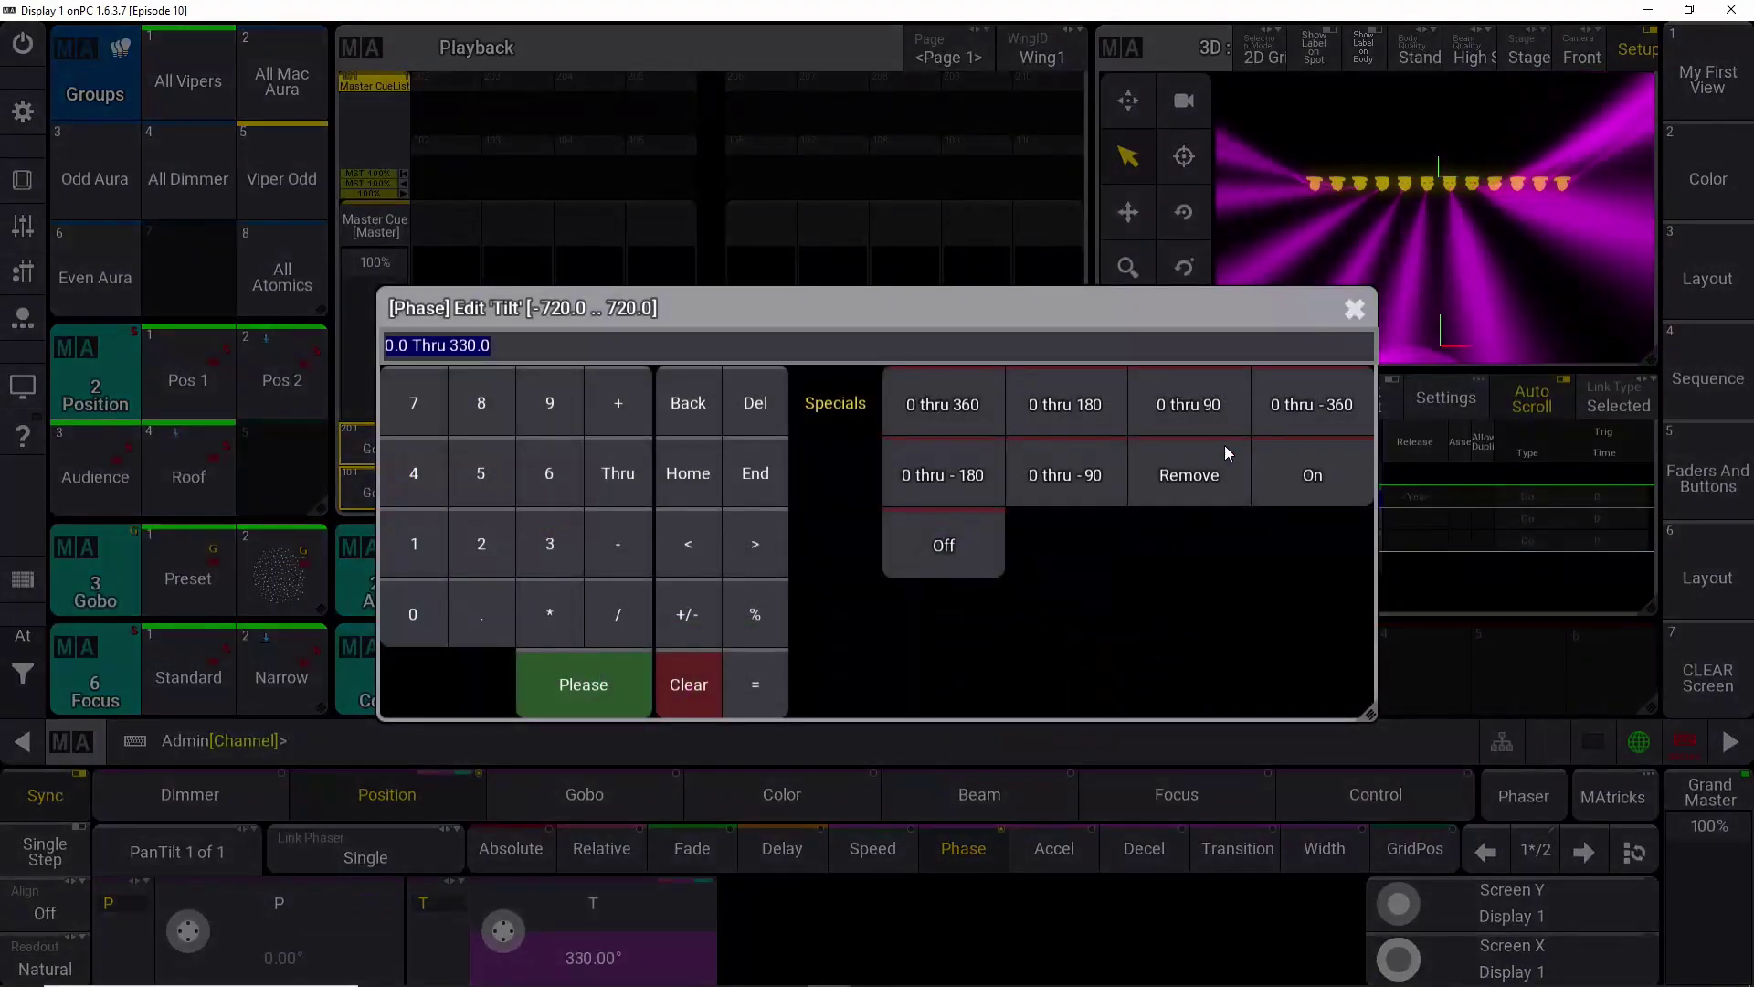
left_click(1292, 408)
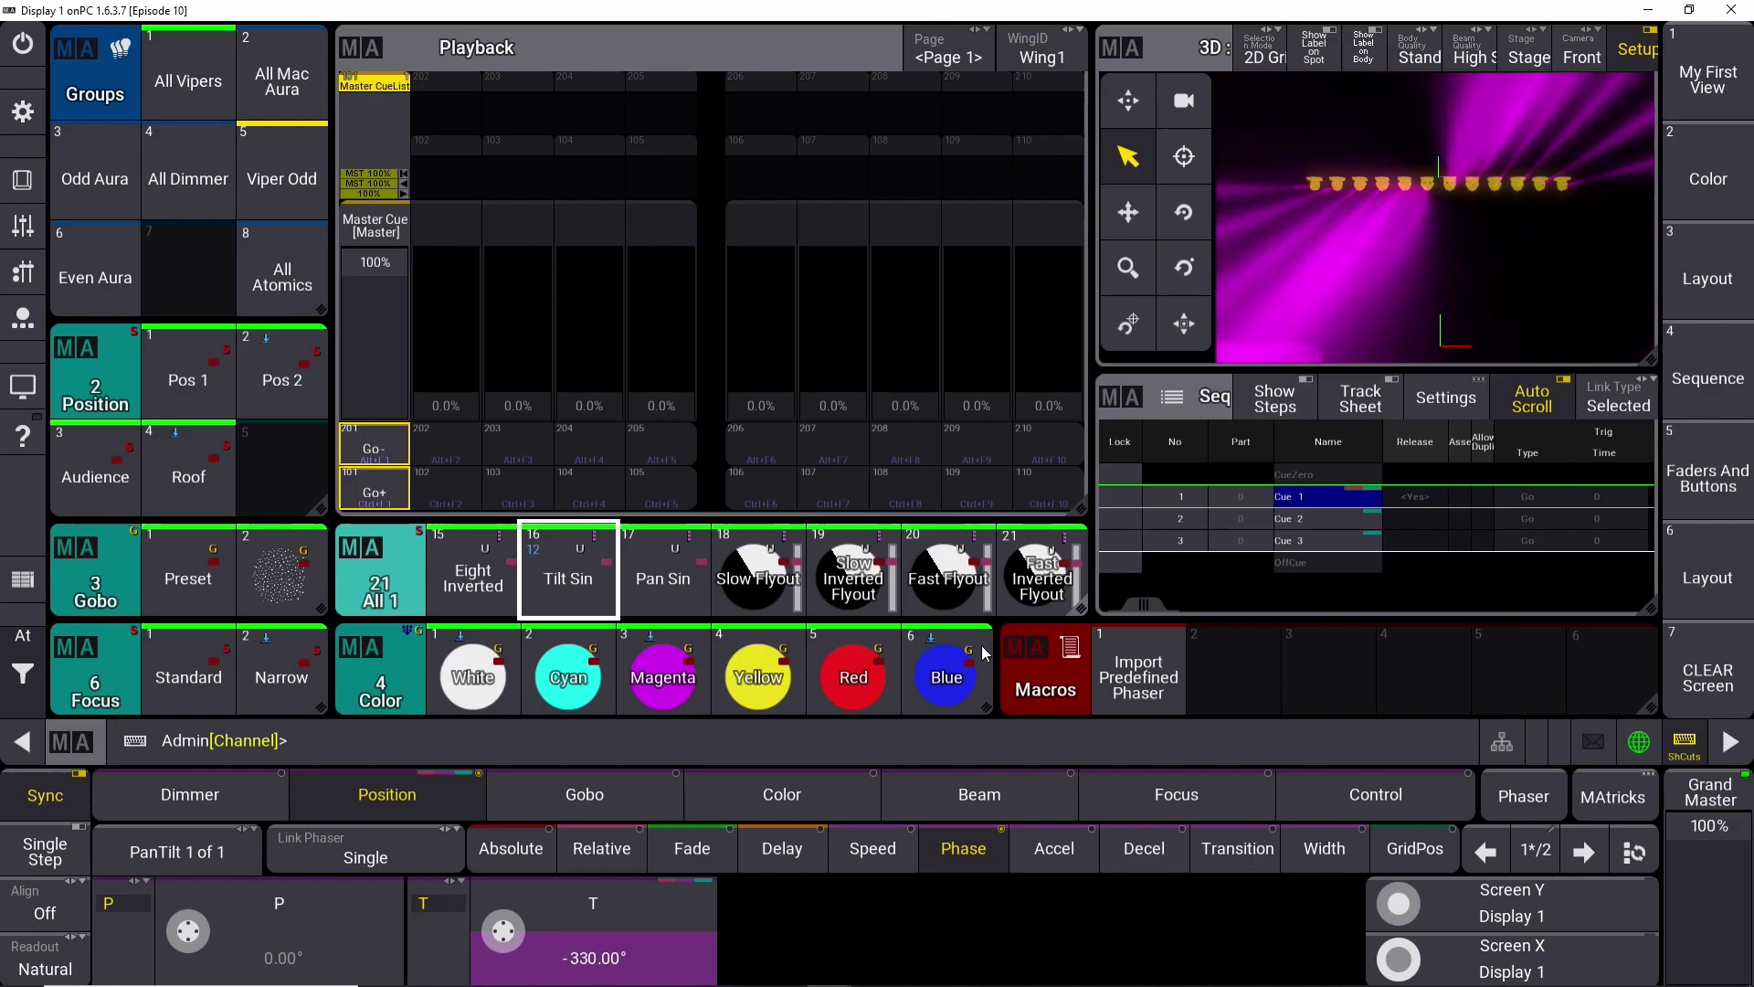
left_click(665, 952)
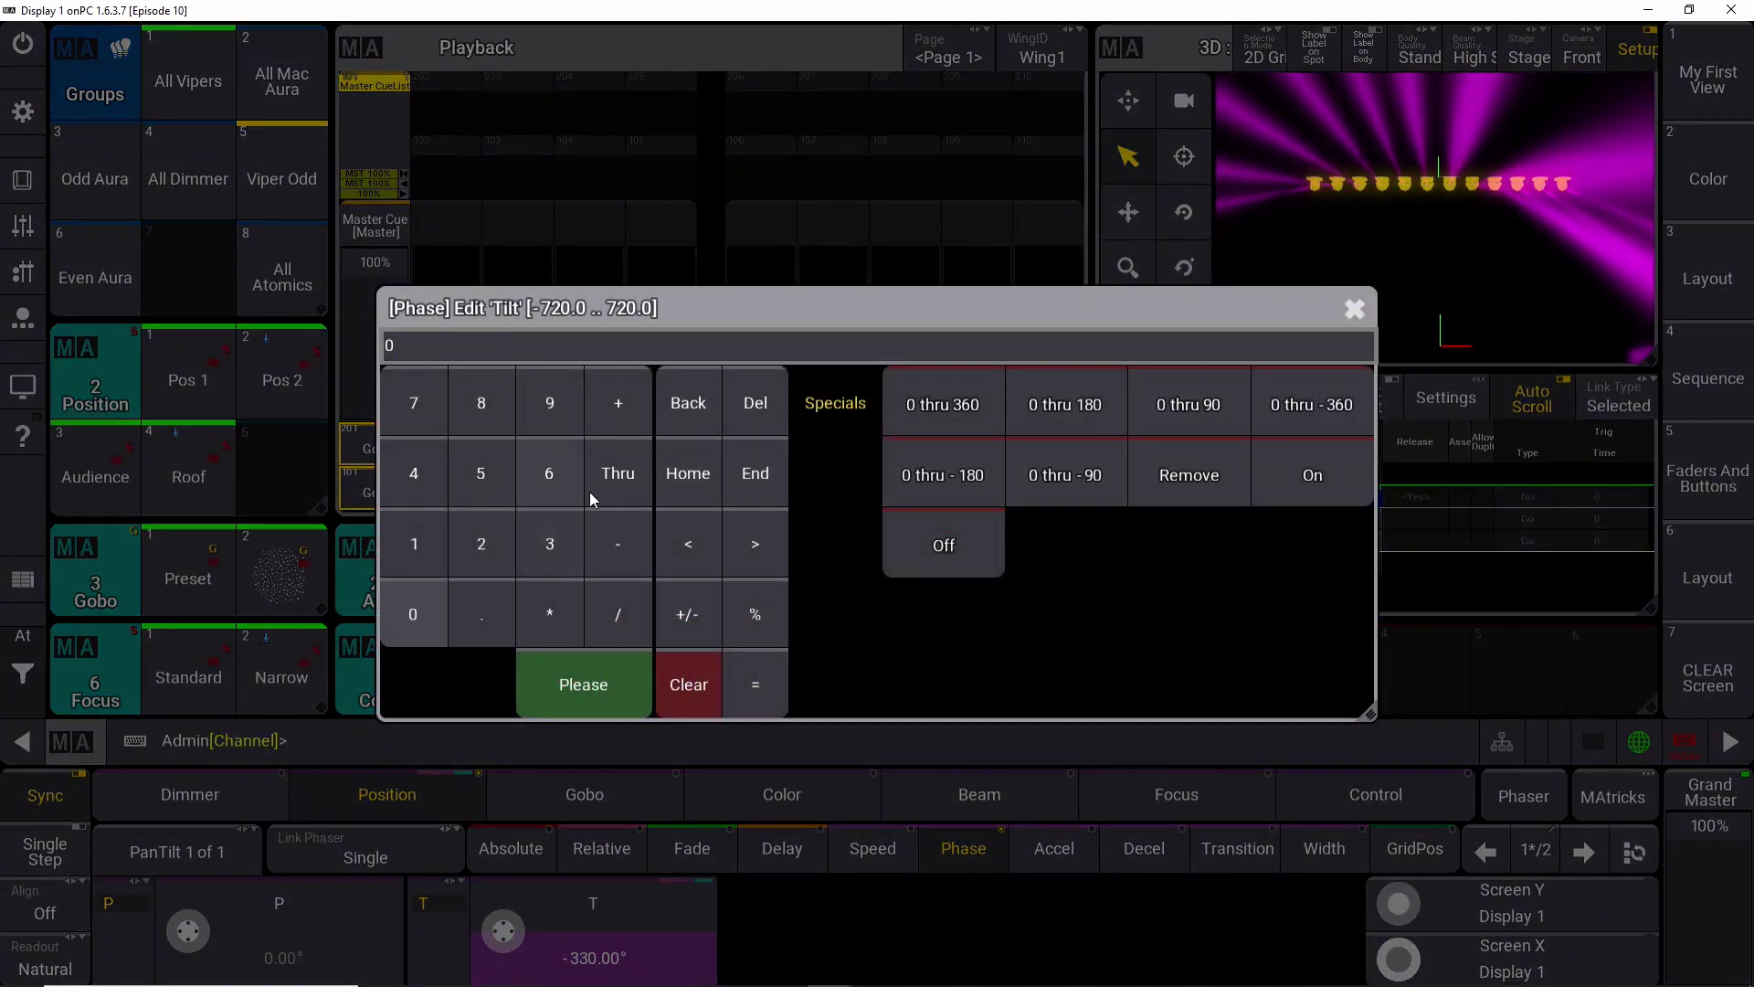
left_click(614, 475)
left_click(549, 543)
left_click(553, 472)
left_click(415, 614)
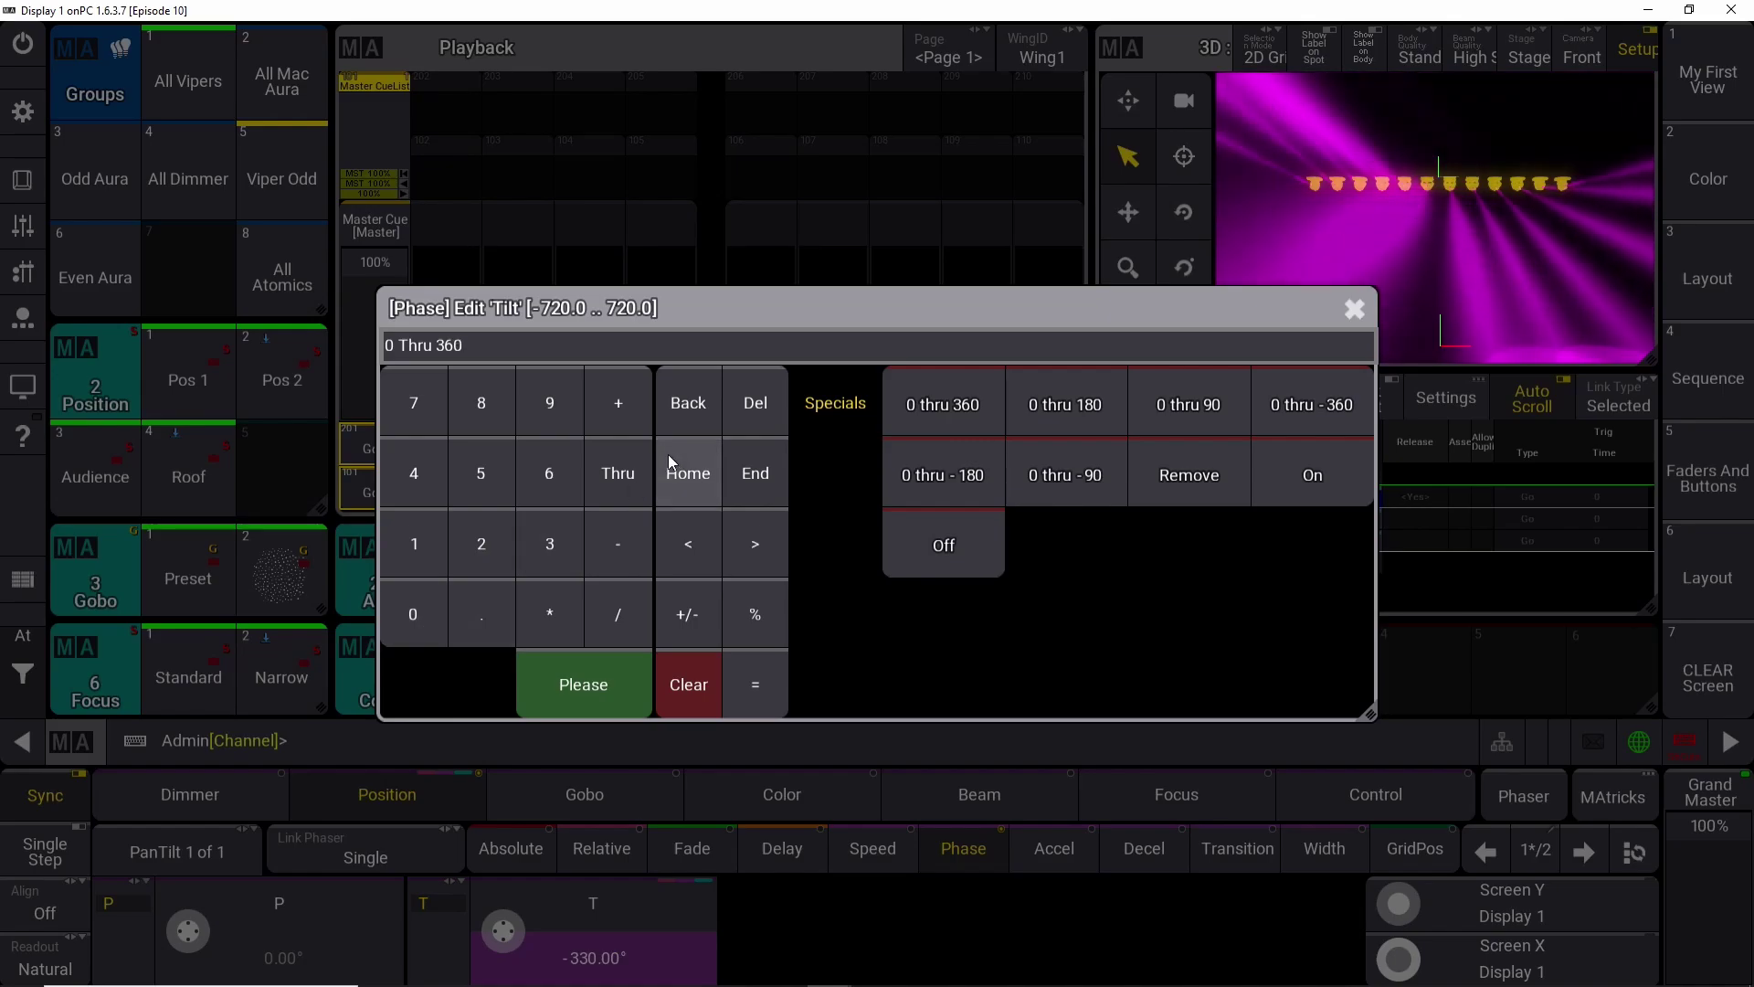
left_click(618, 472)
left_click(413, 610)
Confirm the mirrored tilt phase, color the fixtures magenta, and delete the Macros pool window.
left_click(585, 685)
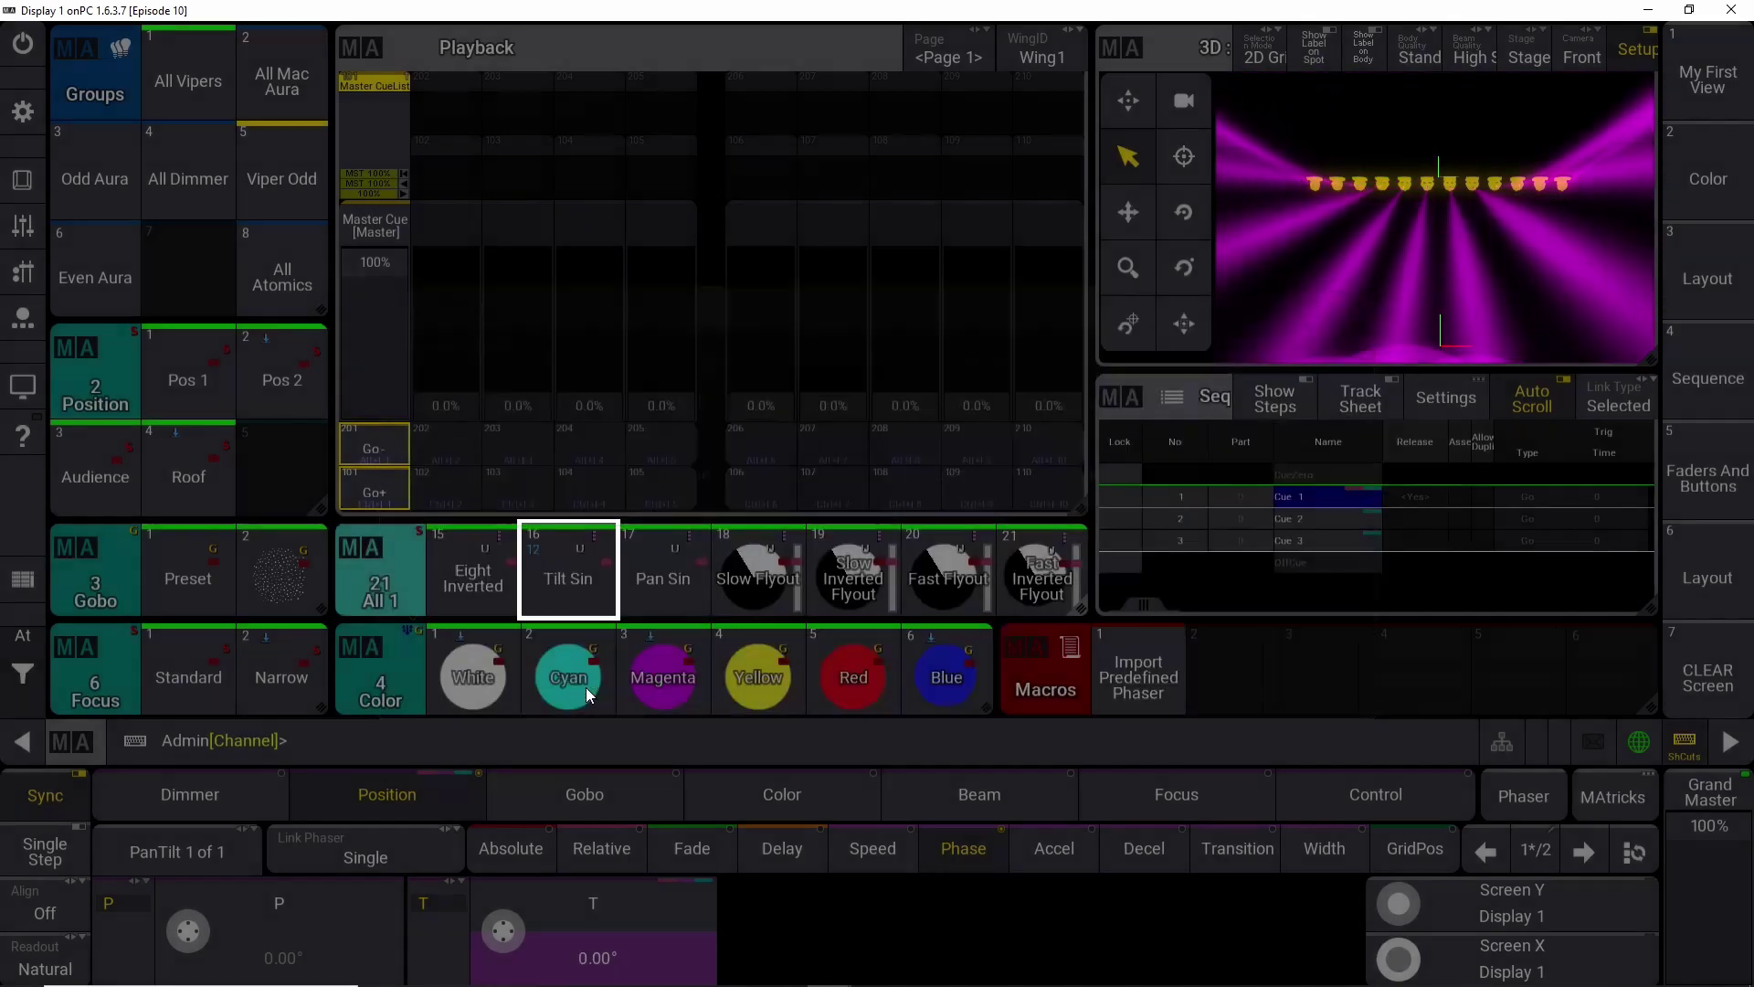
left_click(633, 659)
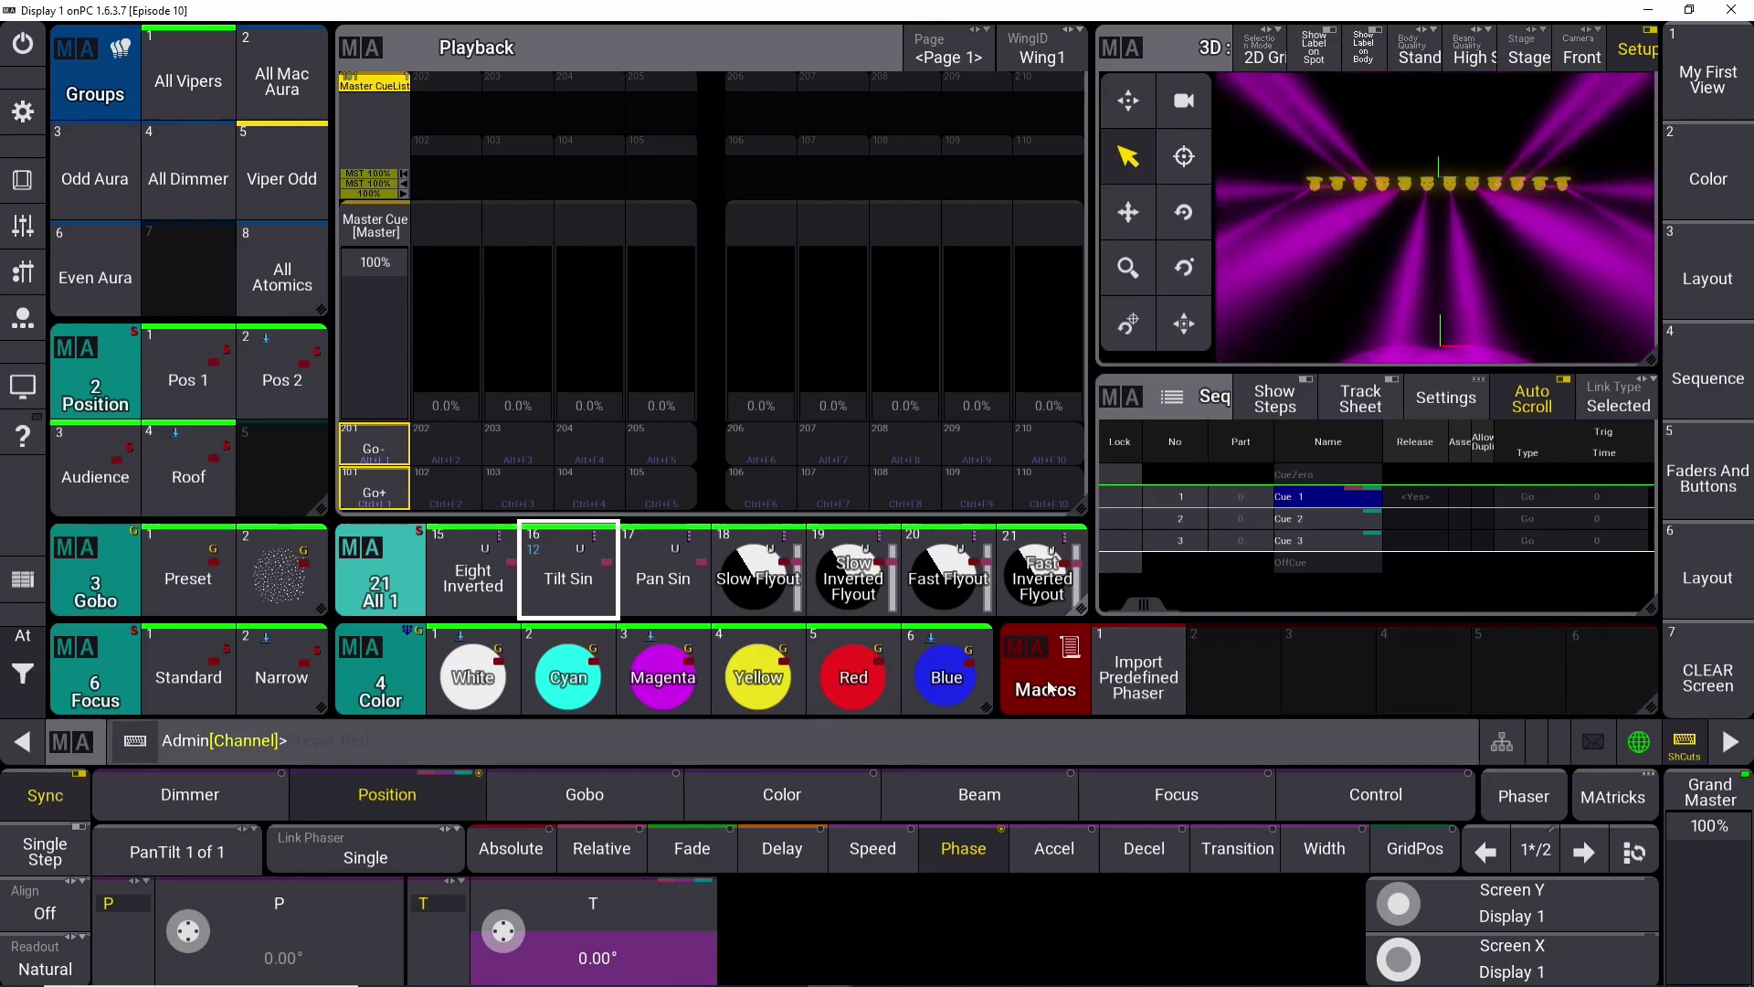
left_click(1012, 654)
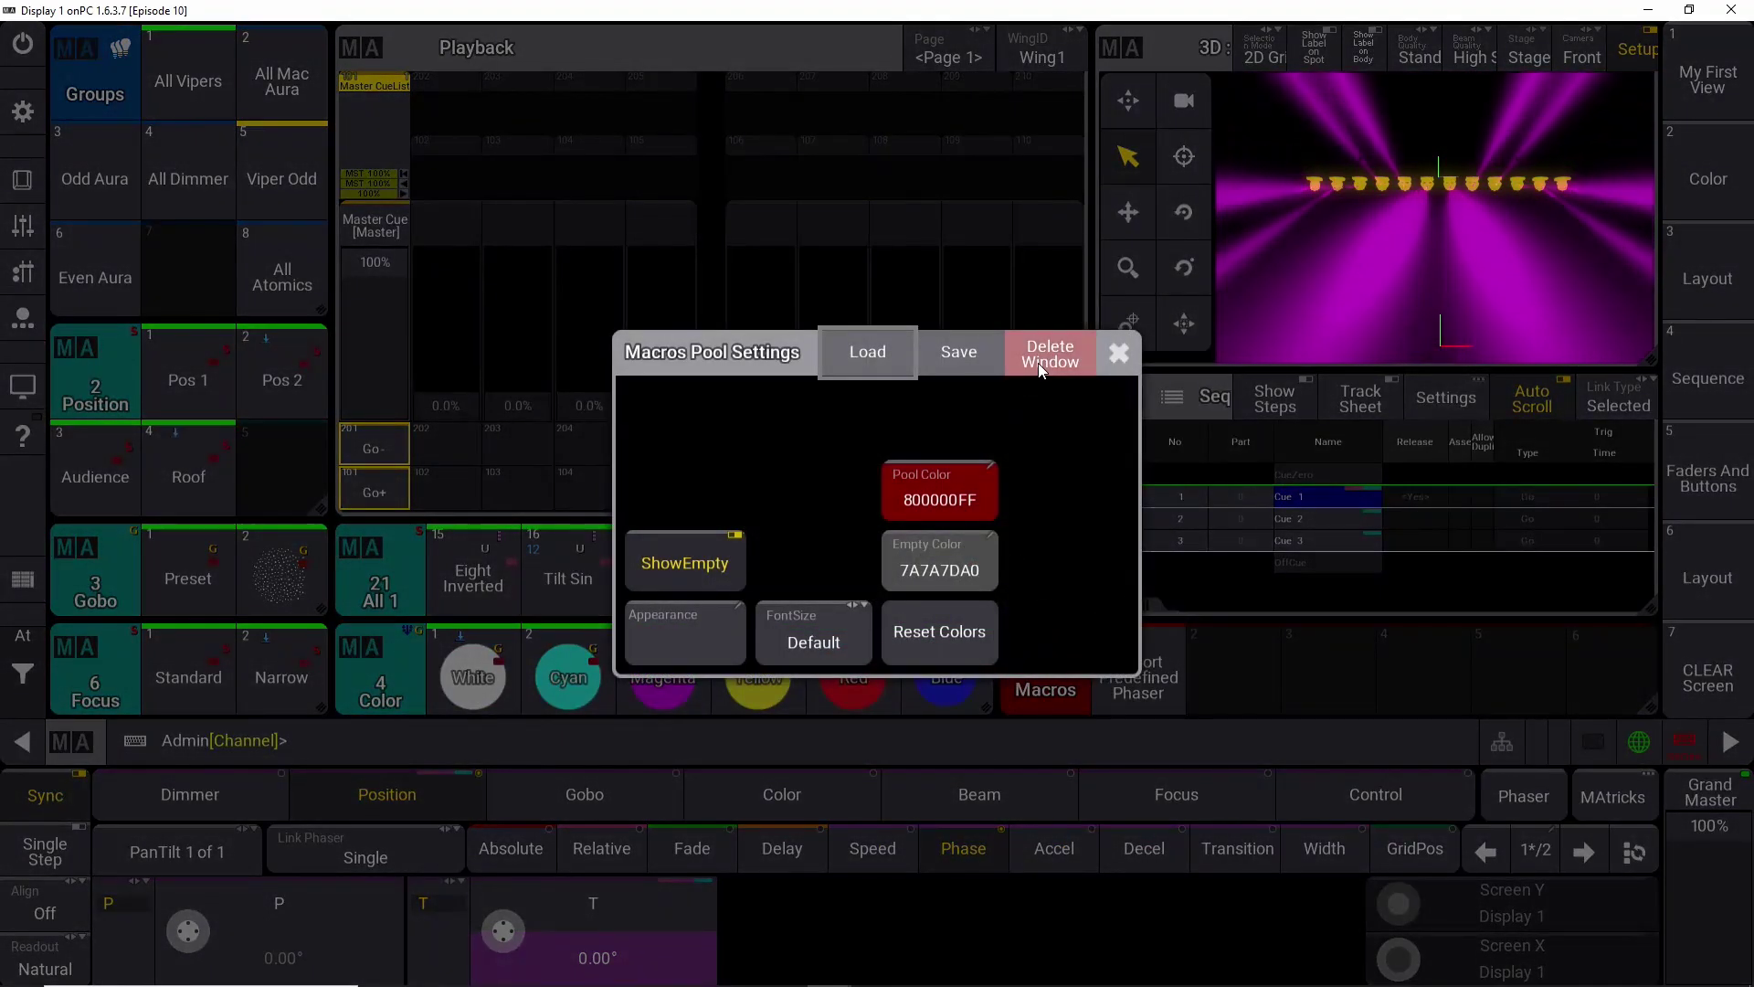
left_click(1037, 363)
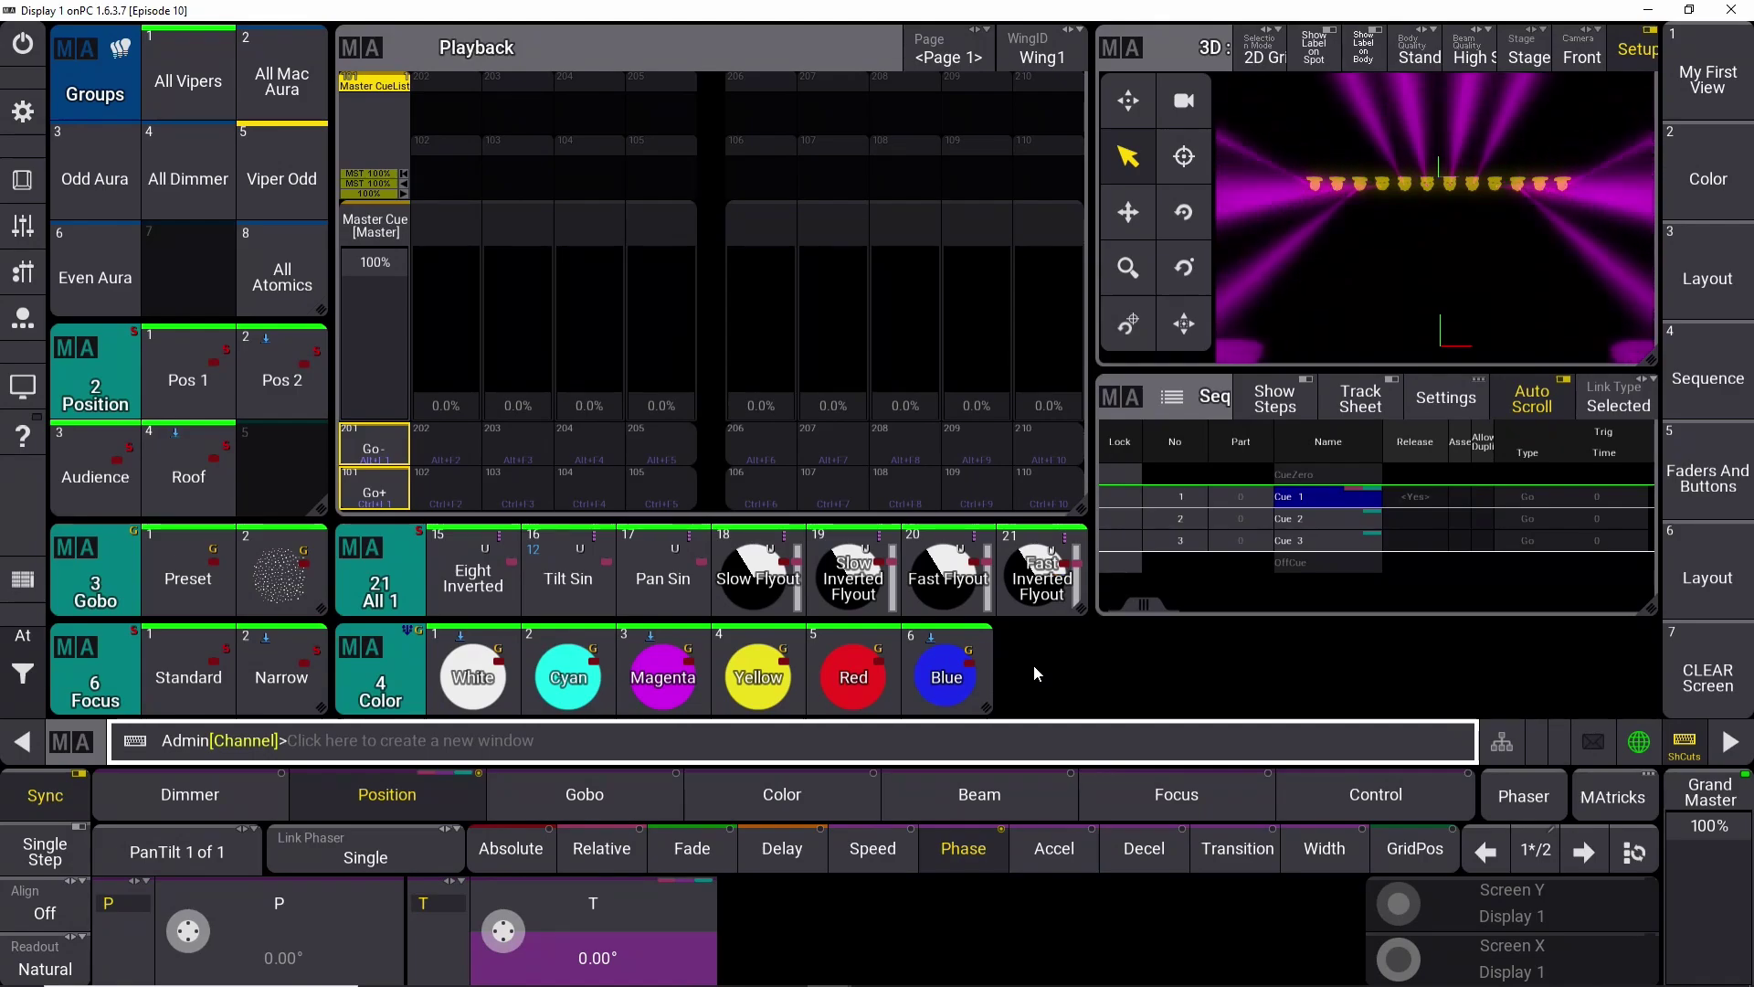
left_click(1034, 665)
Add a Sequence pool window, store Sequence 2 on executor 202, clear, and push fader 202 to full.
left_click(820, 534)
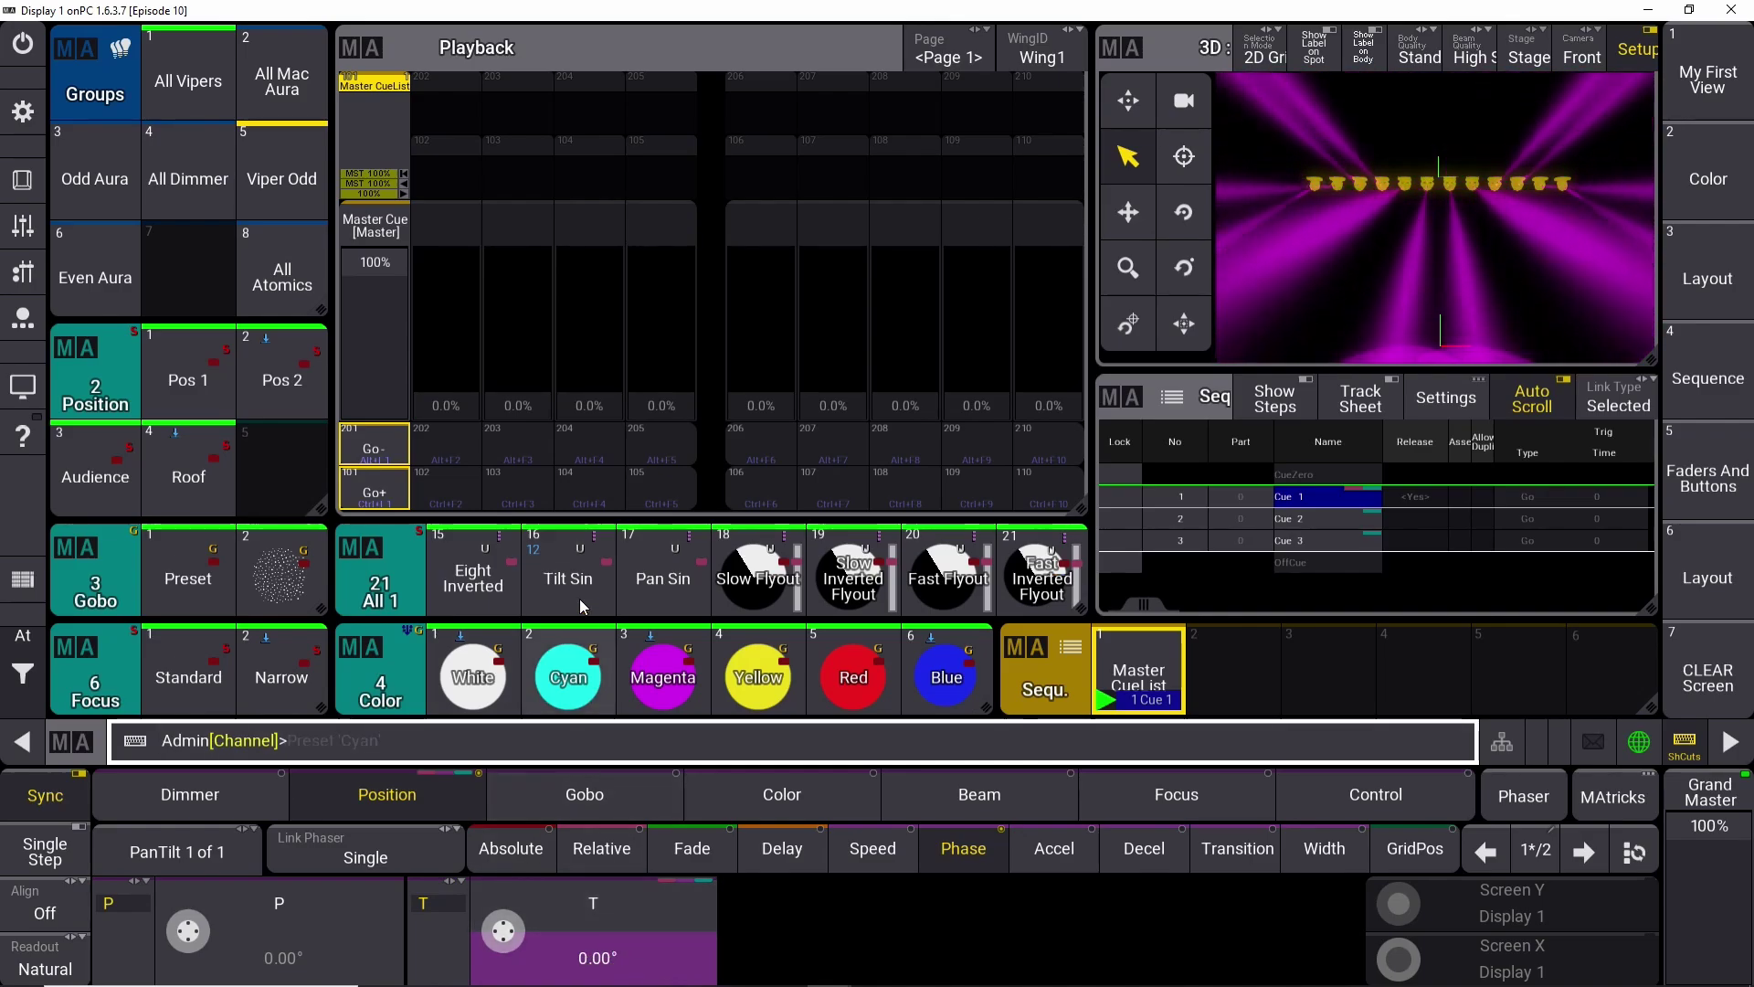
left_click(443, 447)
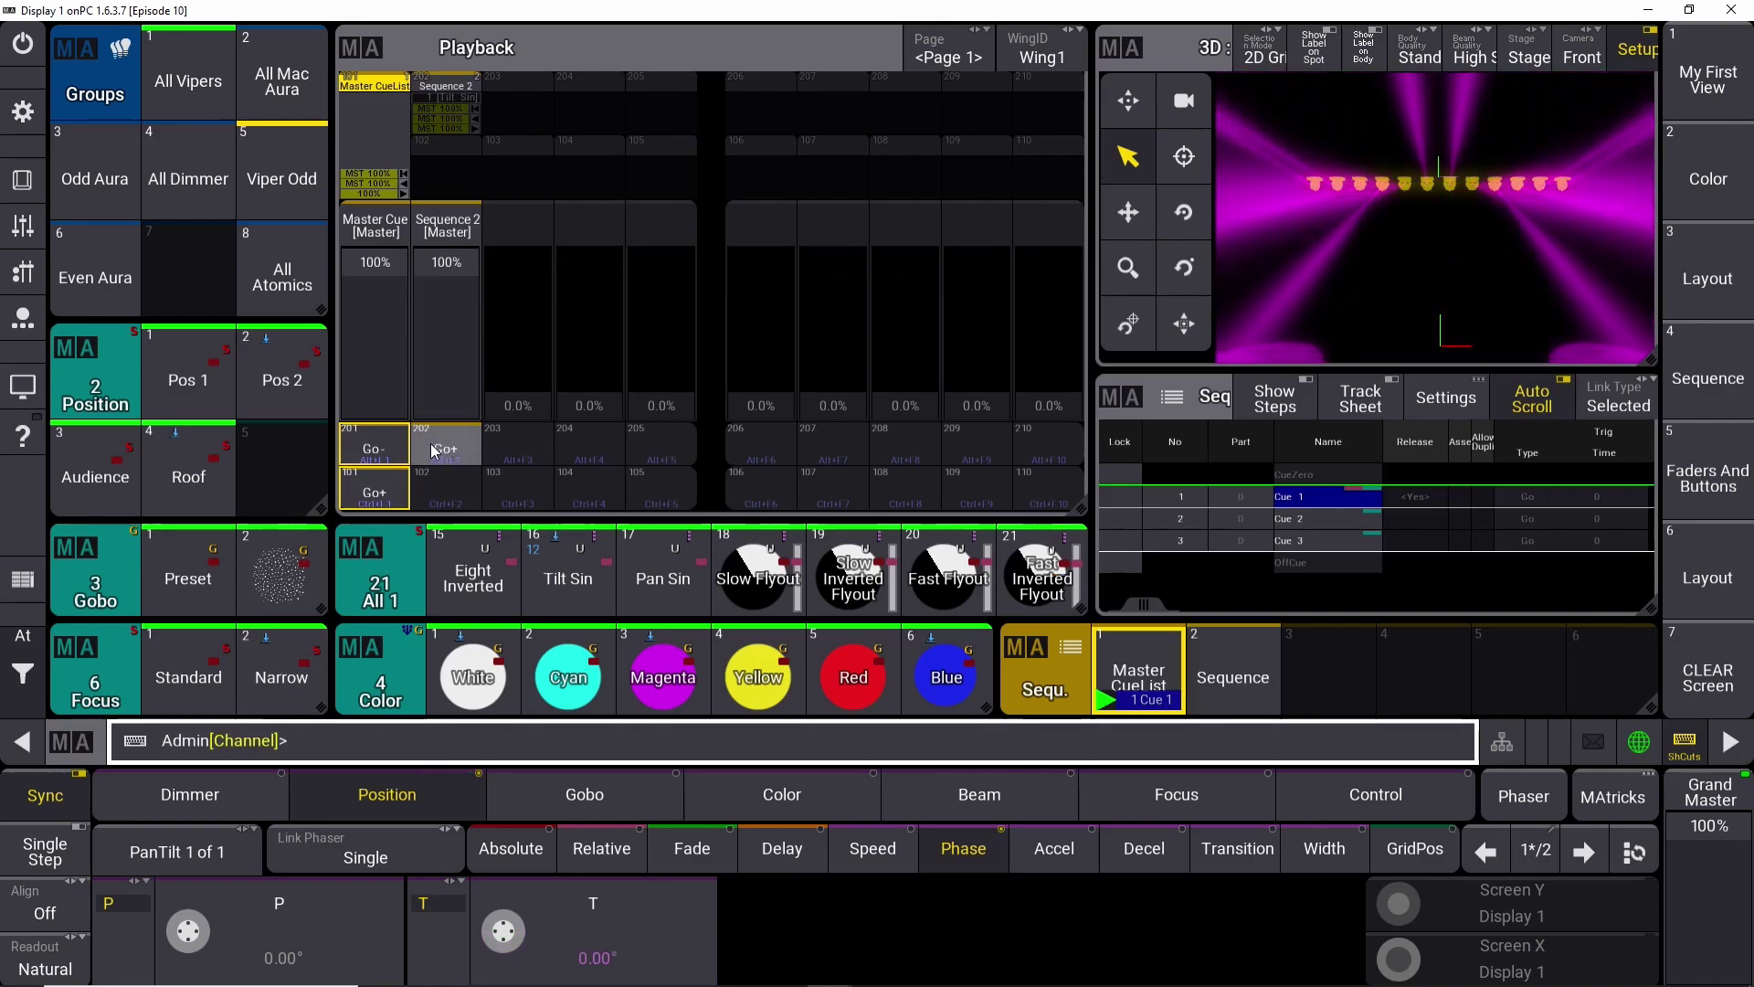
left_click(25, 672)
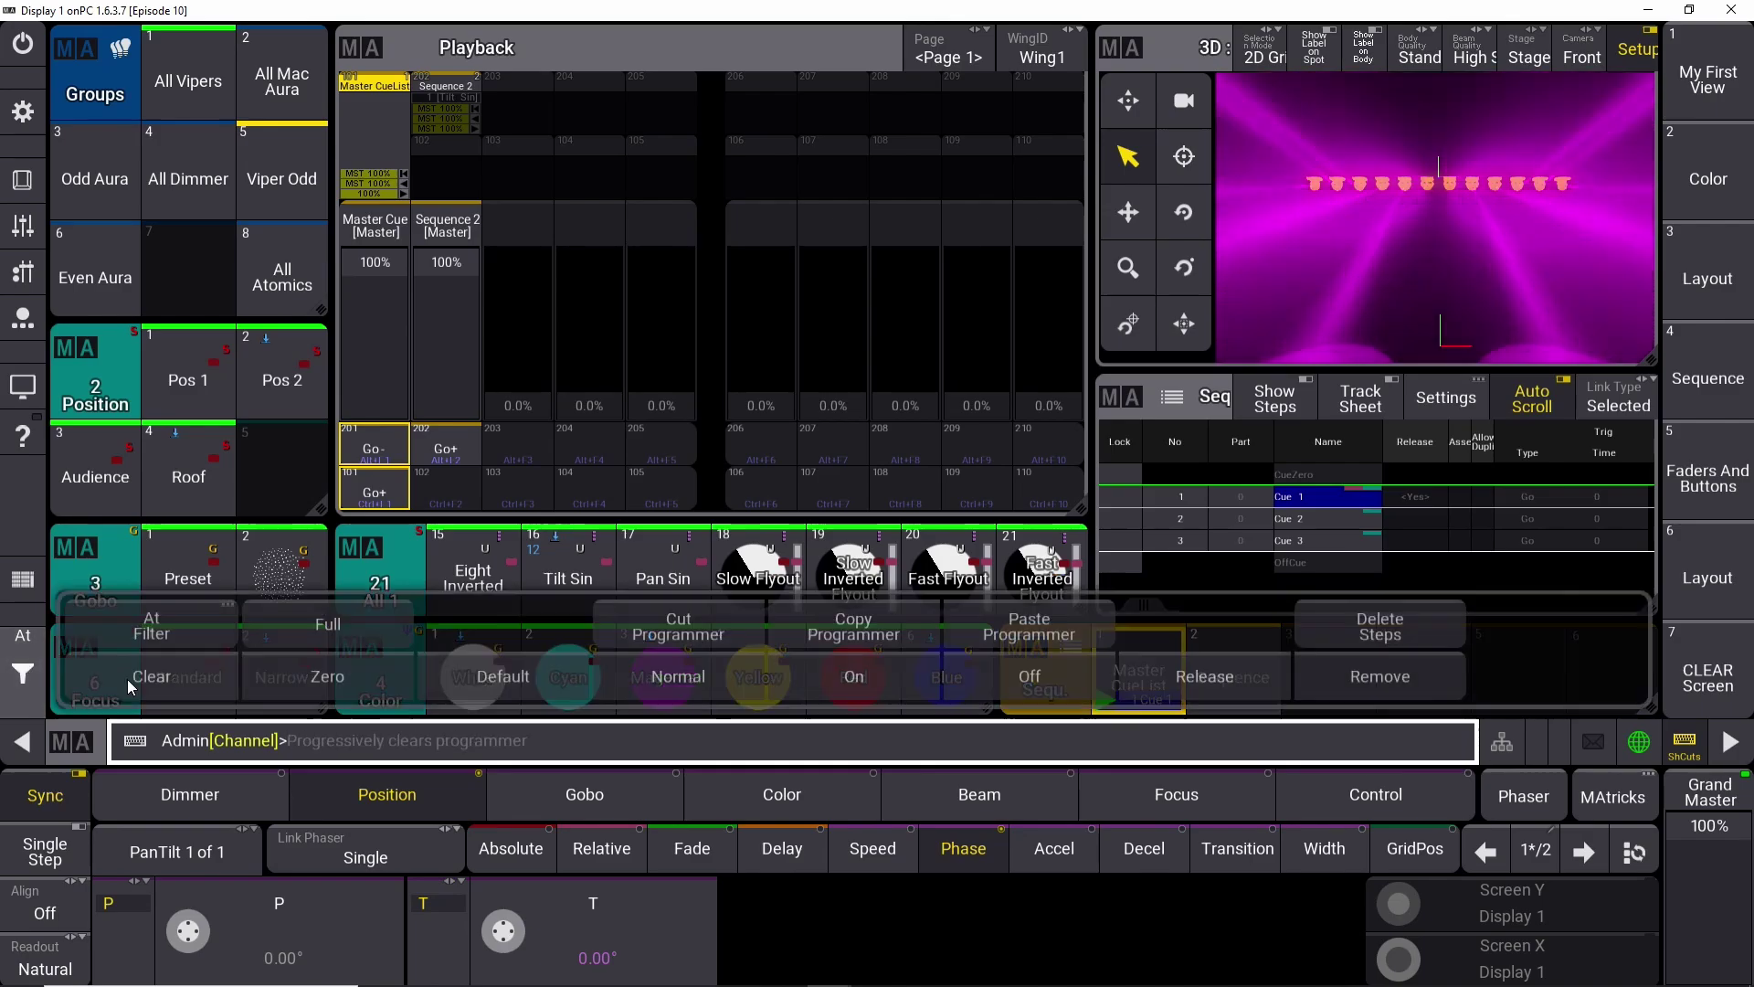
left_click(40, 677)
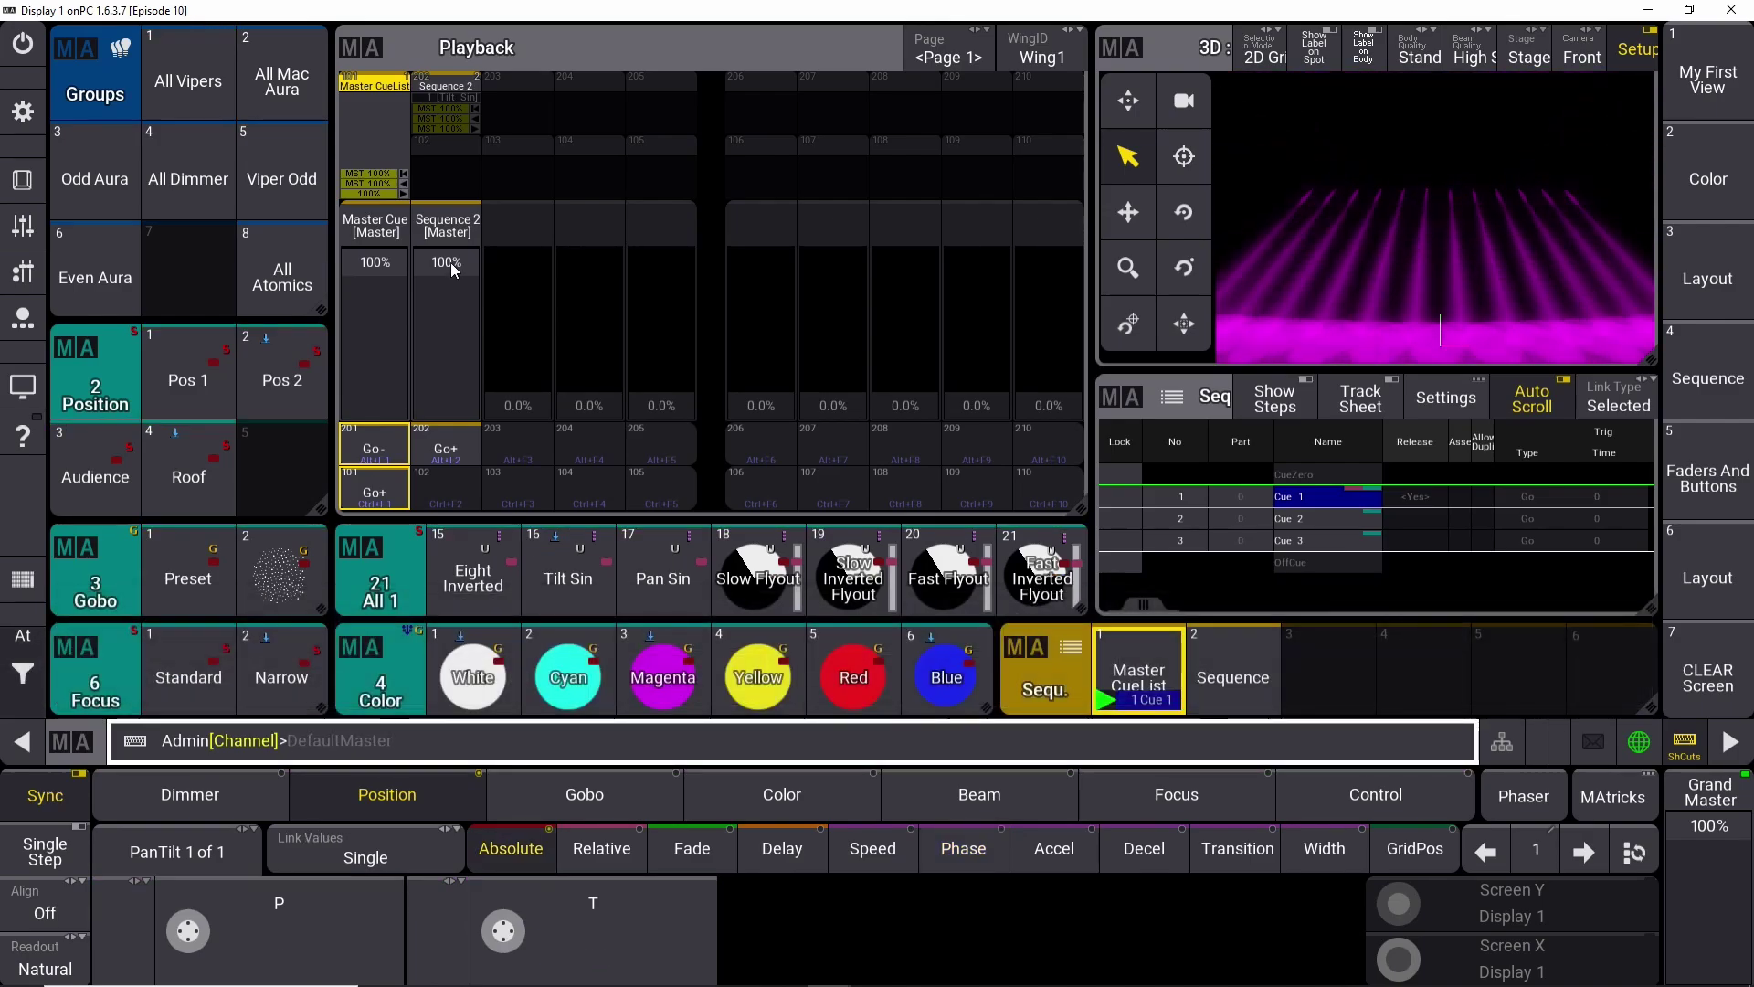
left_click_drag(451, 261, 457, 227)
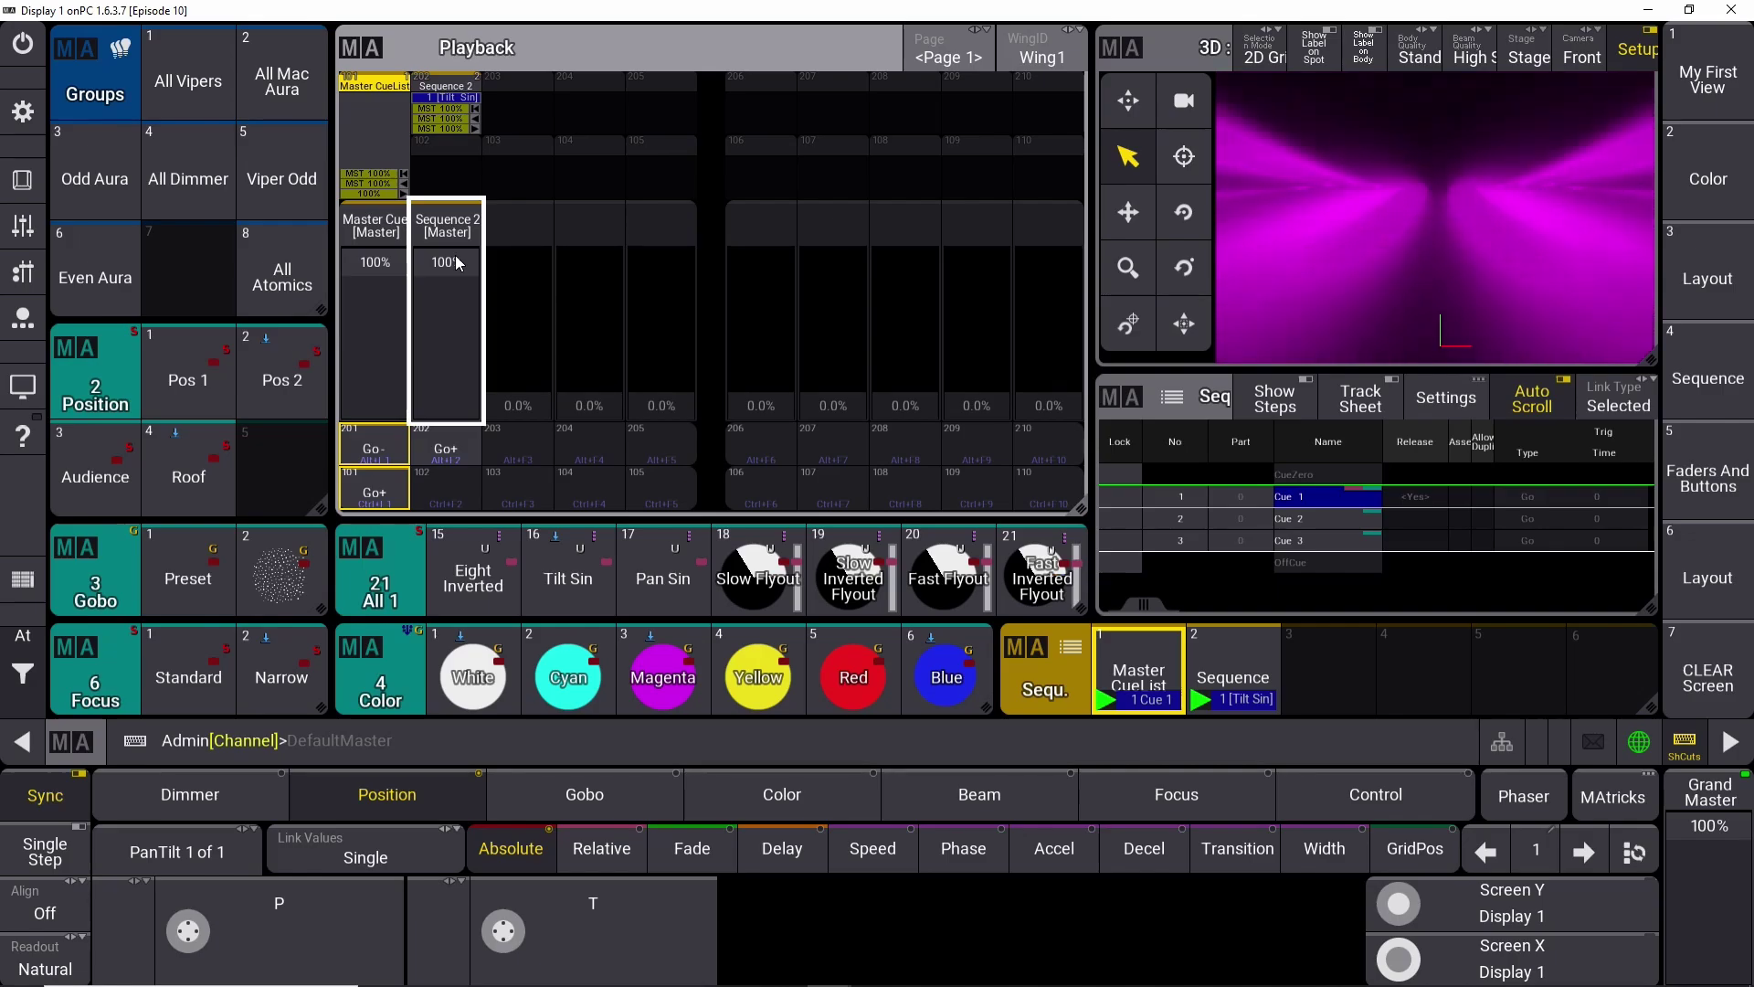
left_click(450, 91)
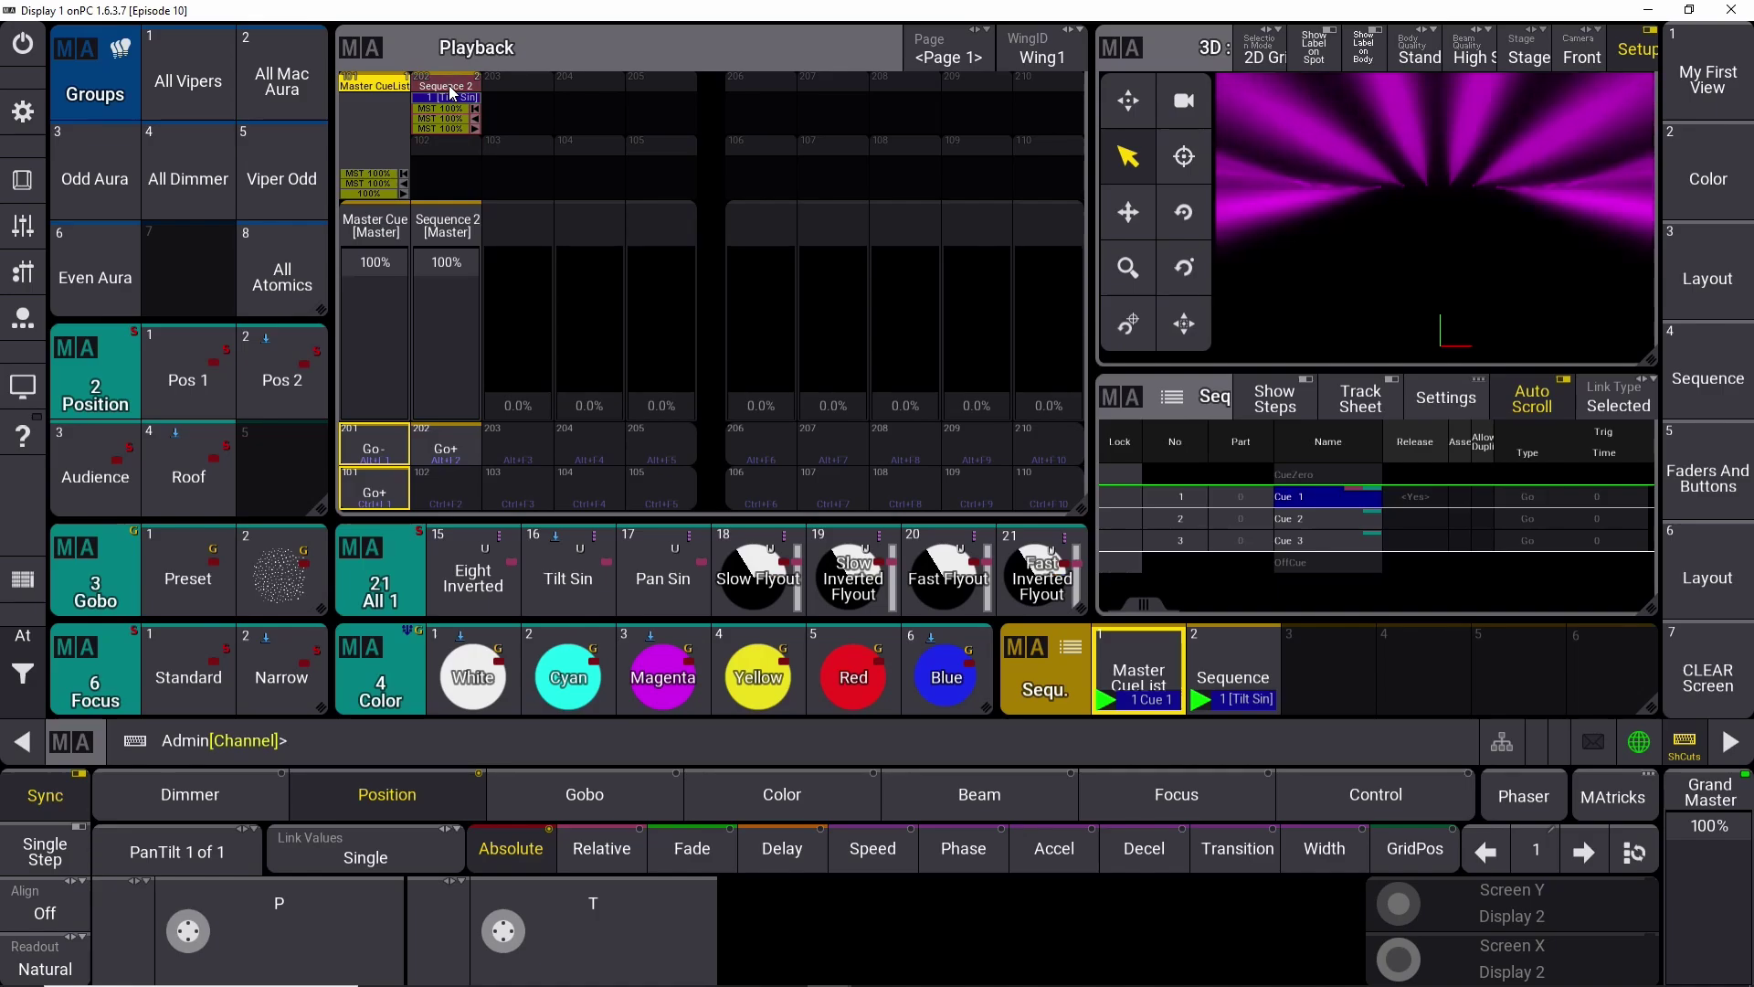
left_click(450, 91)
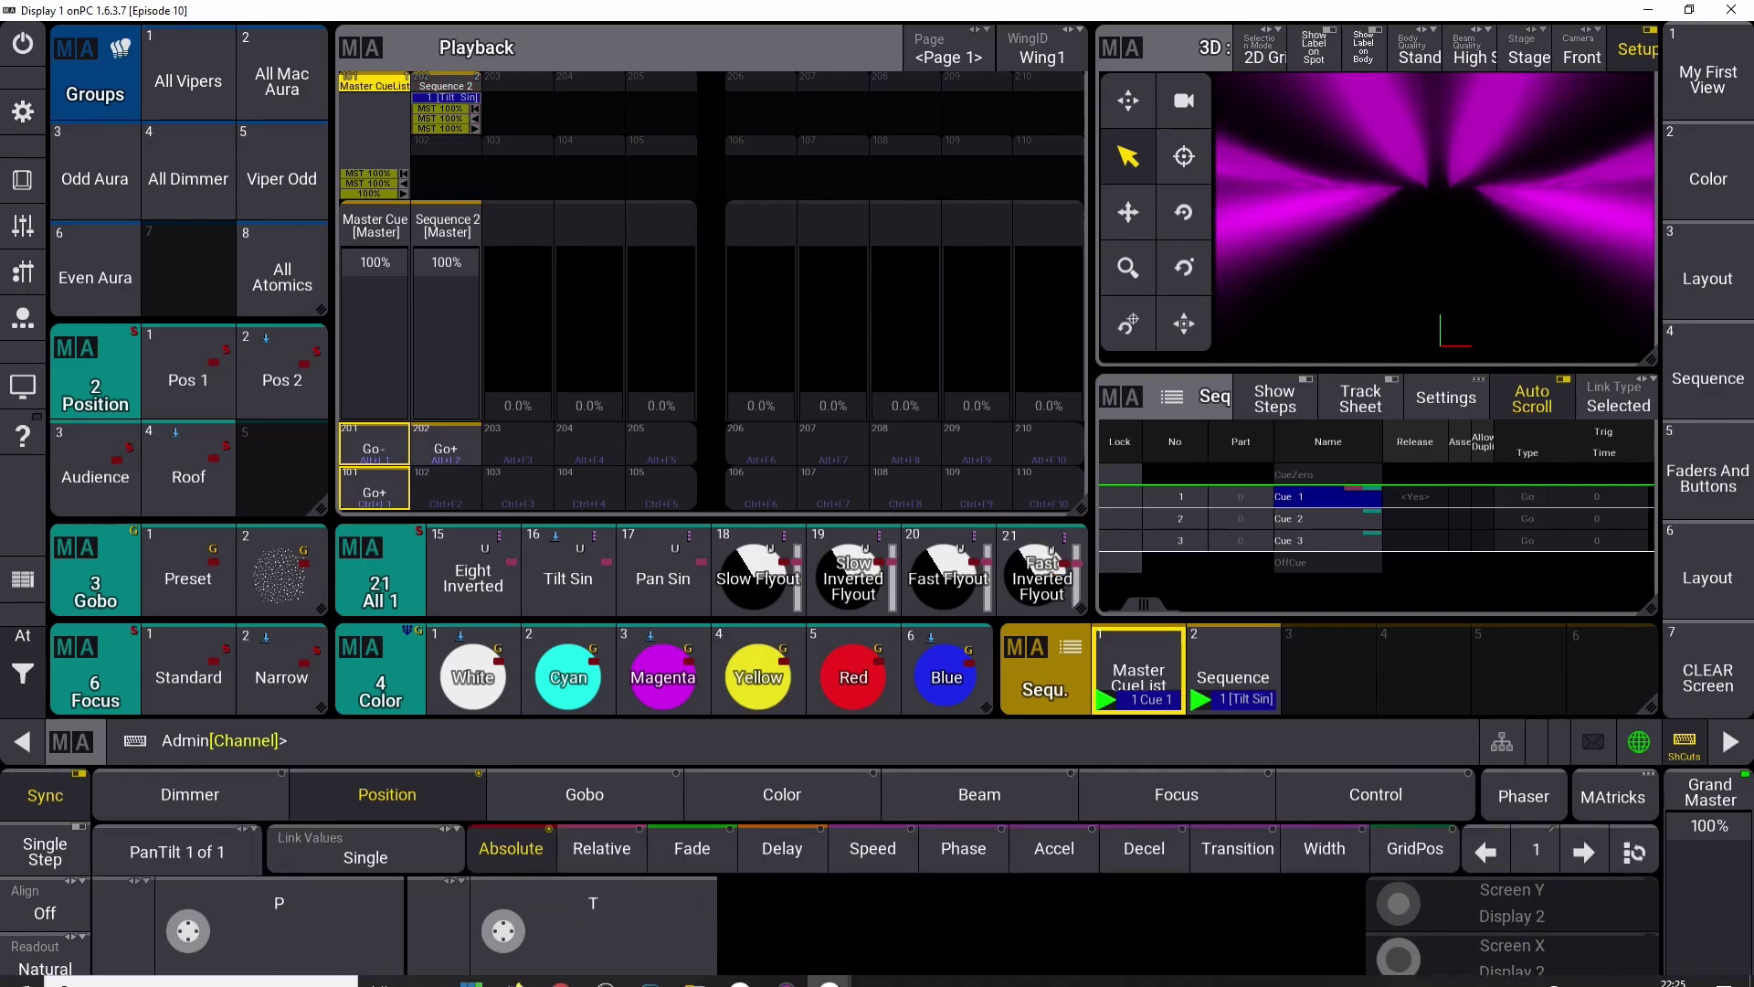
mouse_move(826, 970)
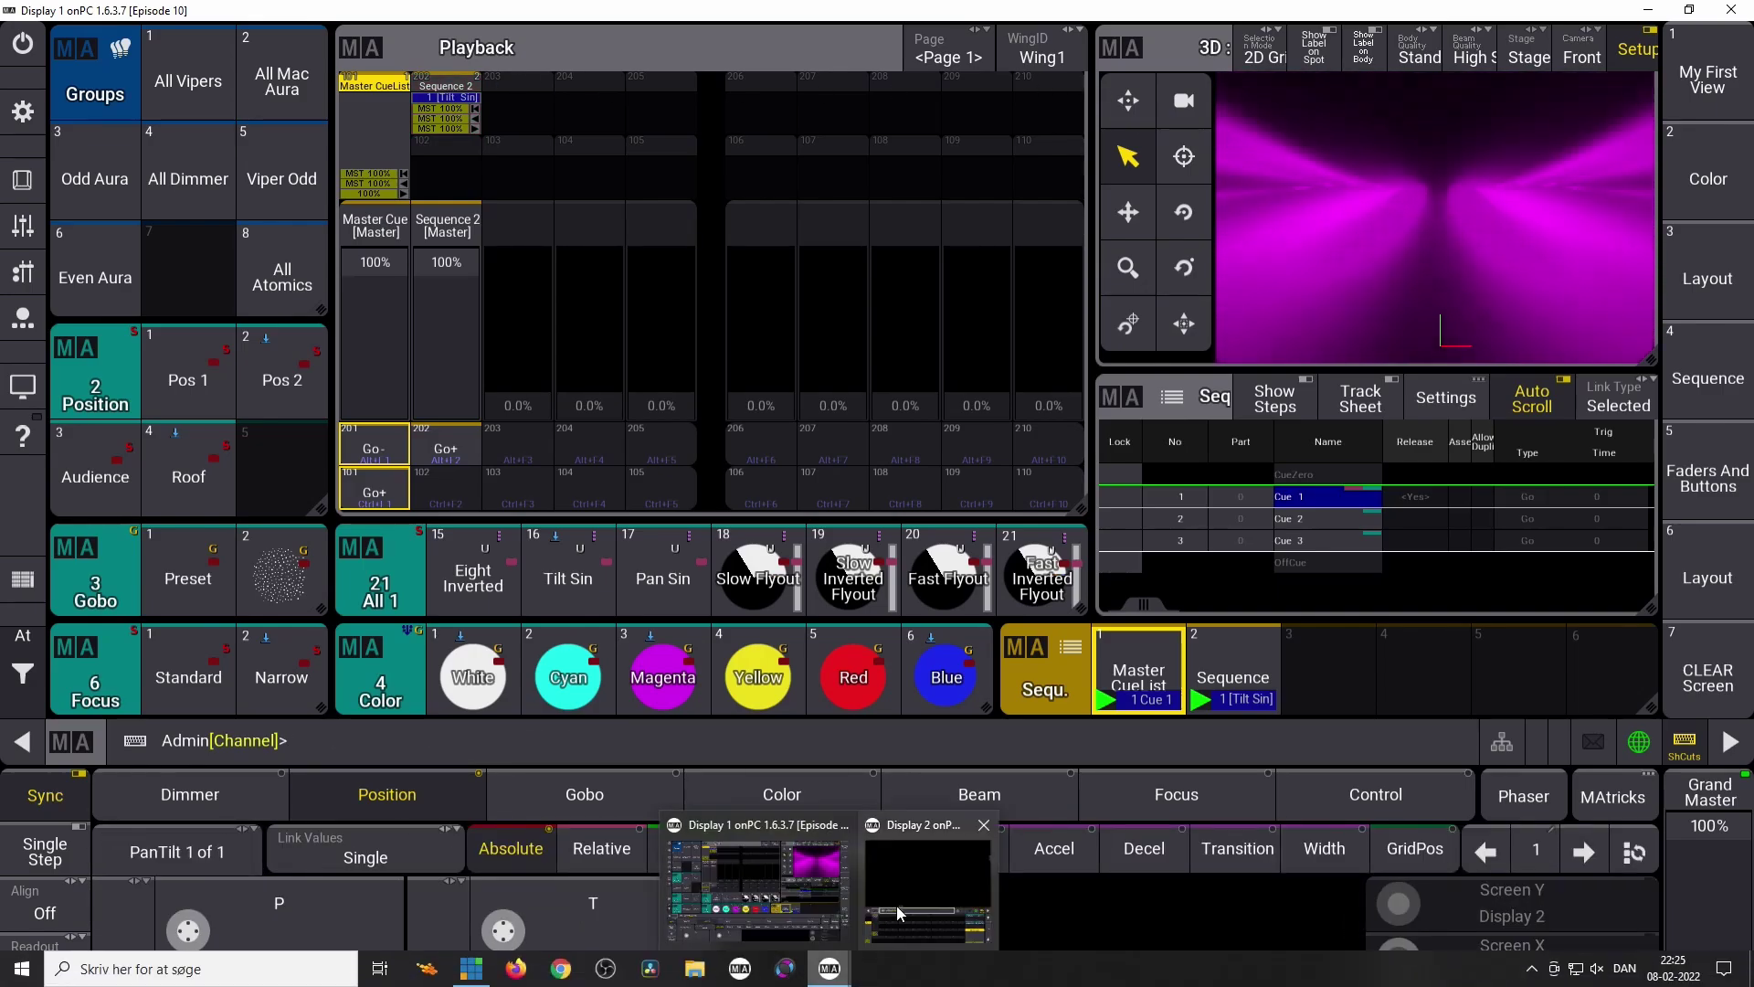
left_click(881, 772)
left_click(454, 92)
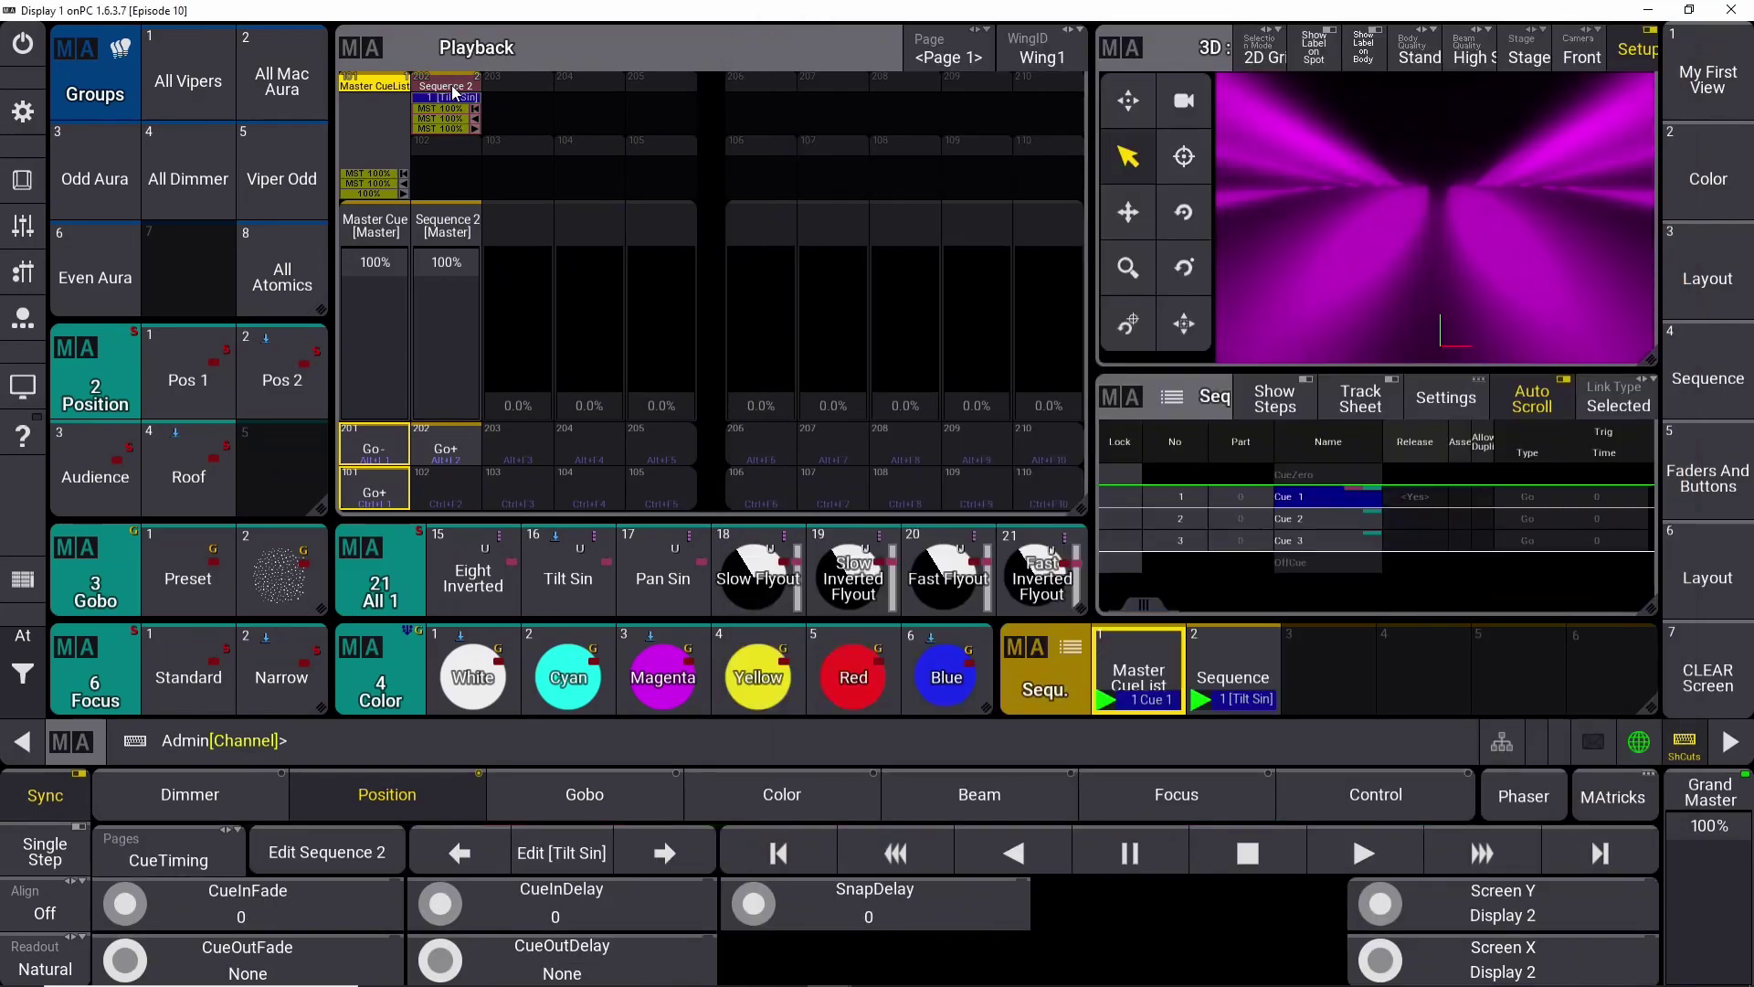
mouse_move(822, 975)
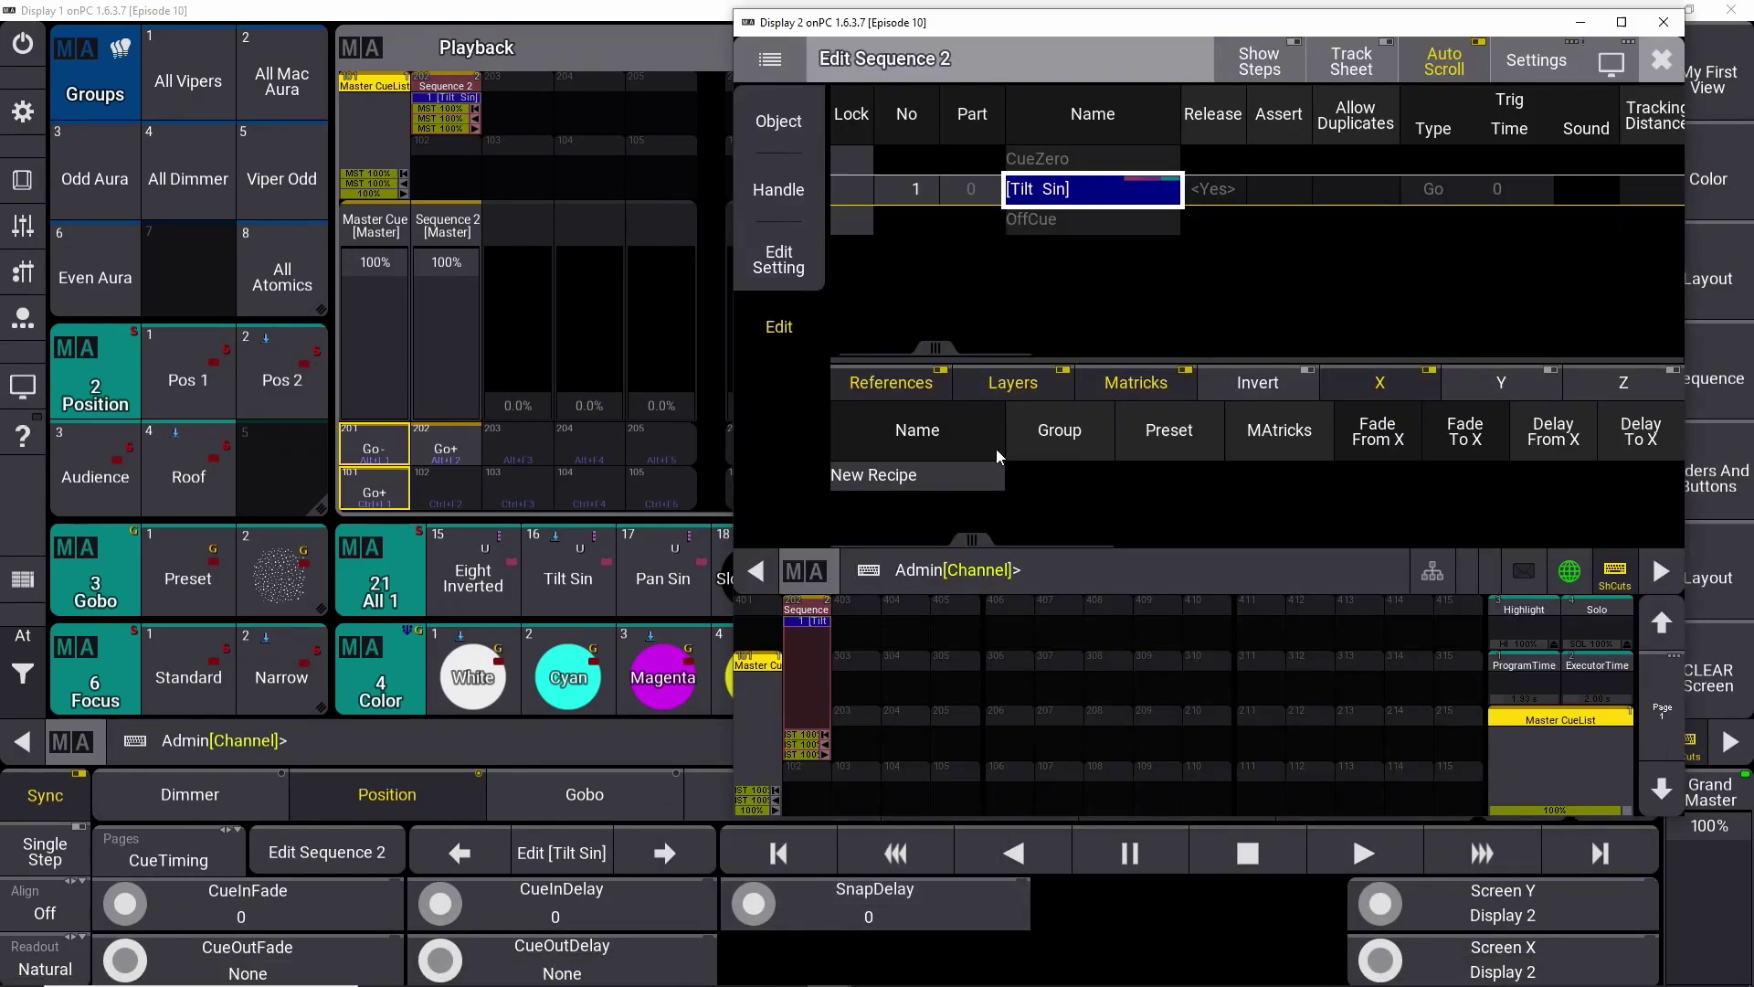
left_click(781, 265)
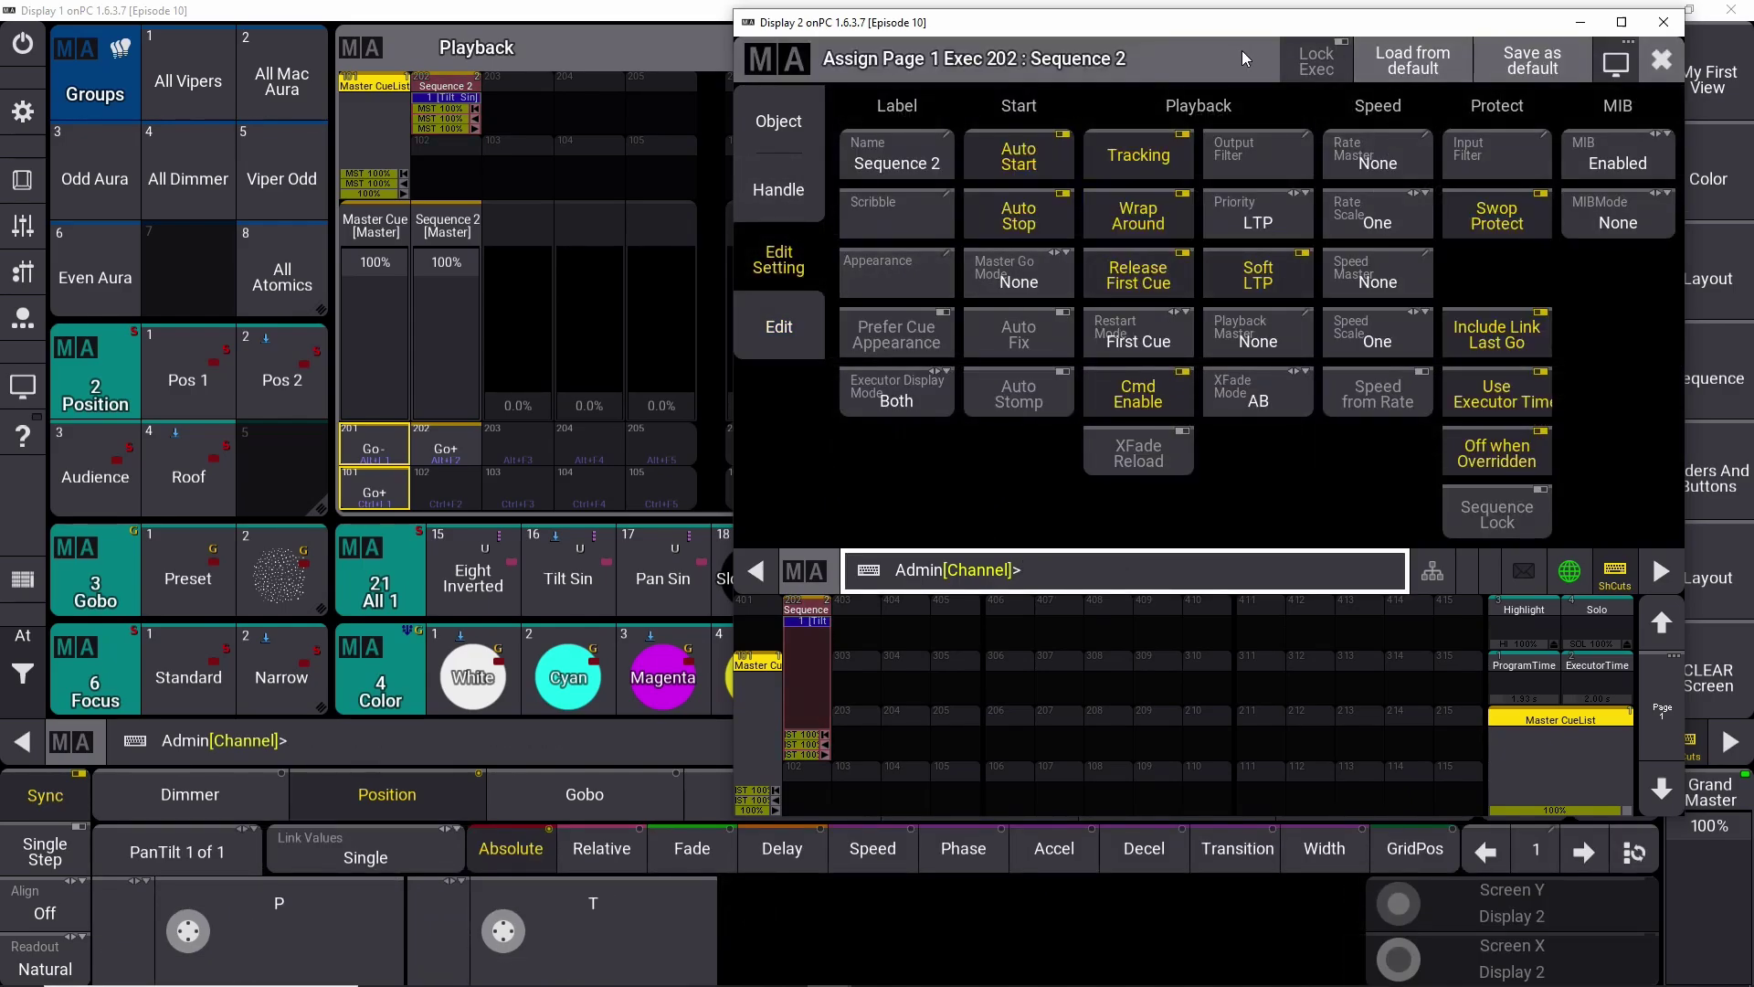
left_click_drag(1230, 24, 637, 185)
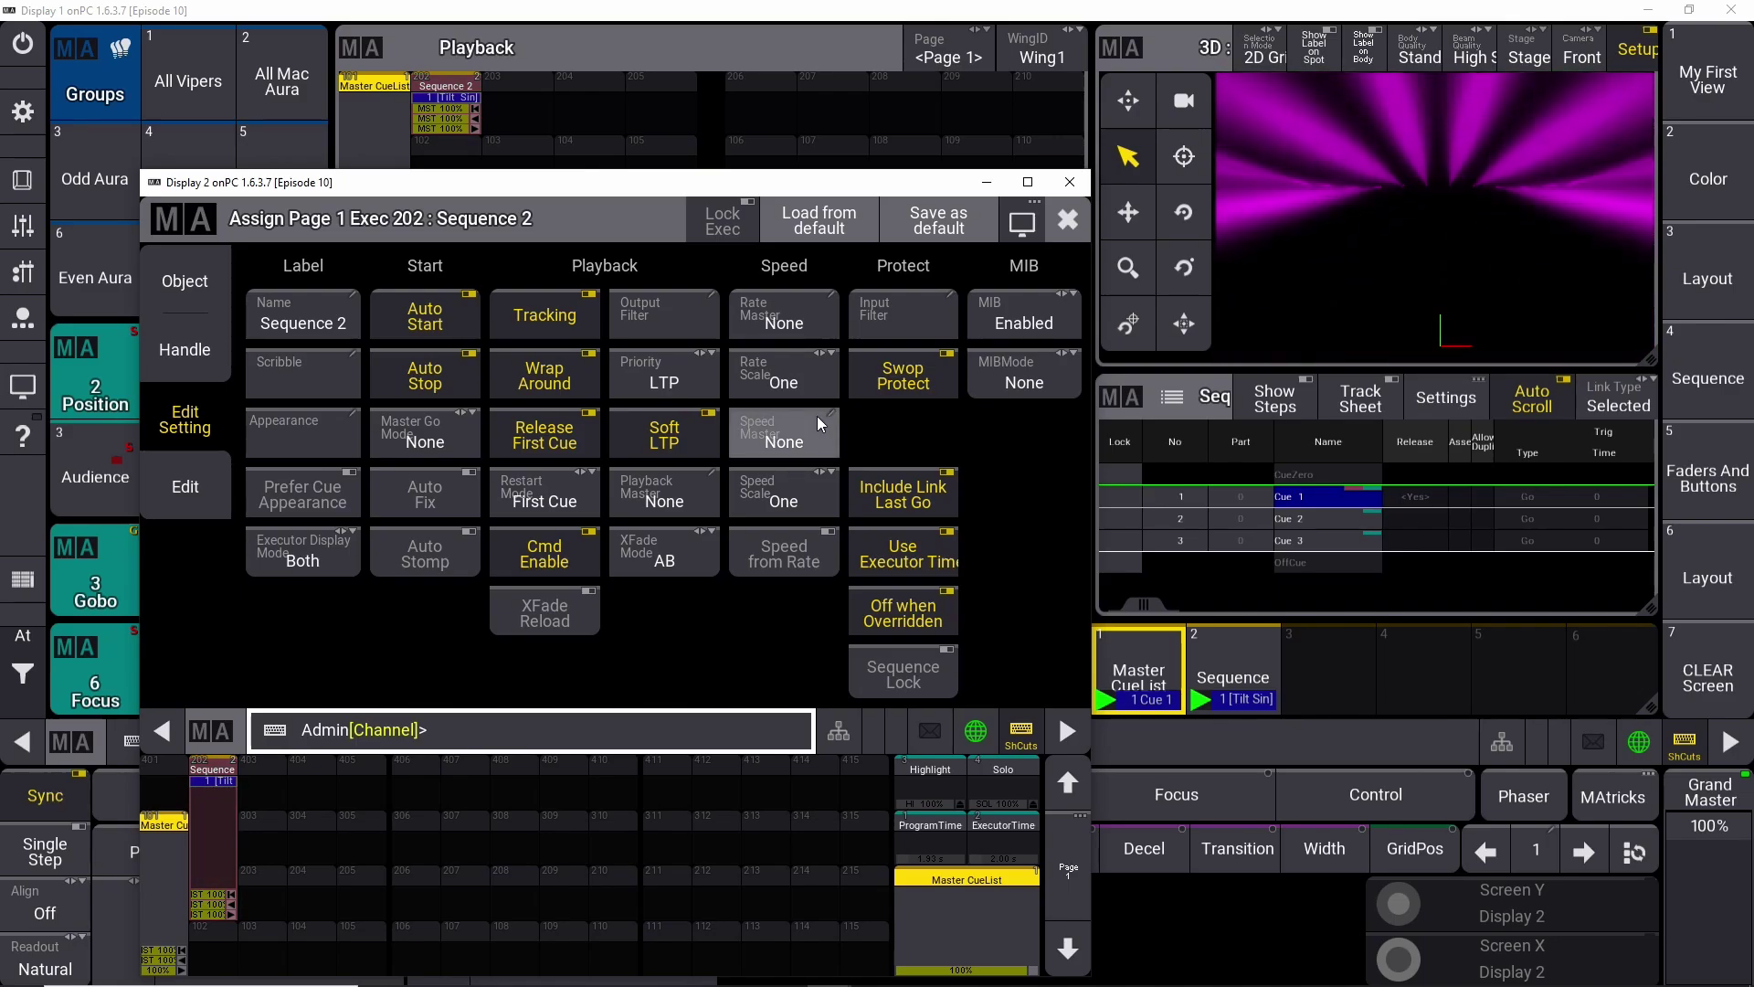
left_click(1069, 182)
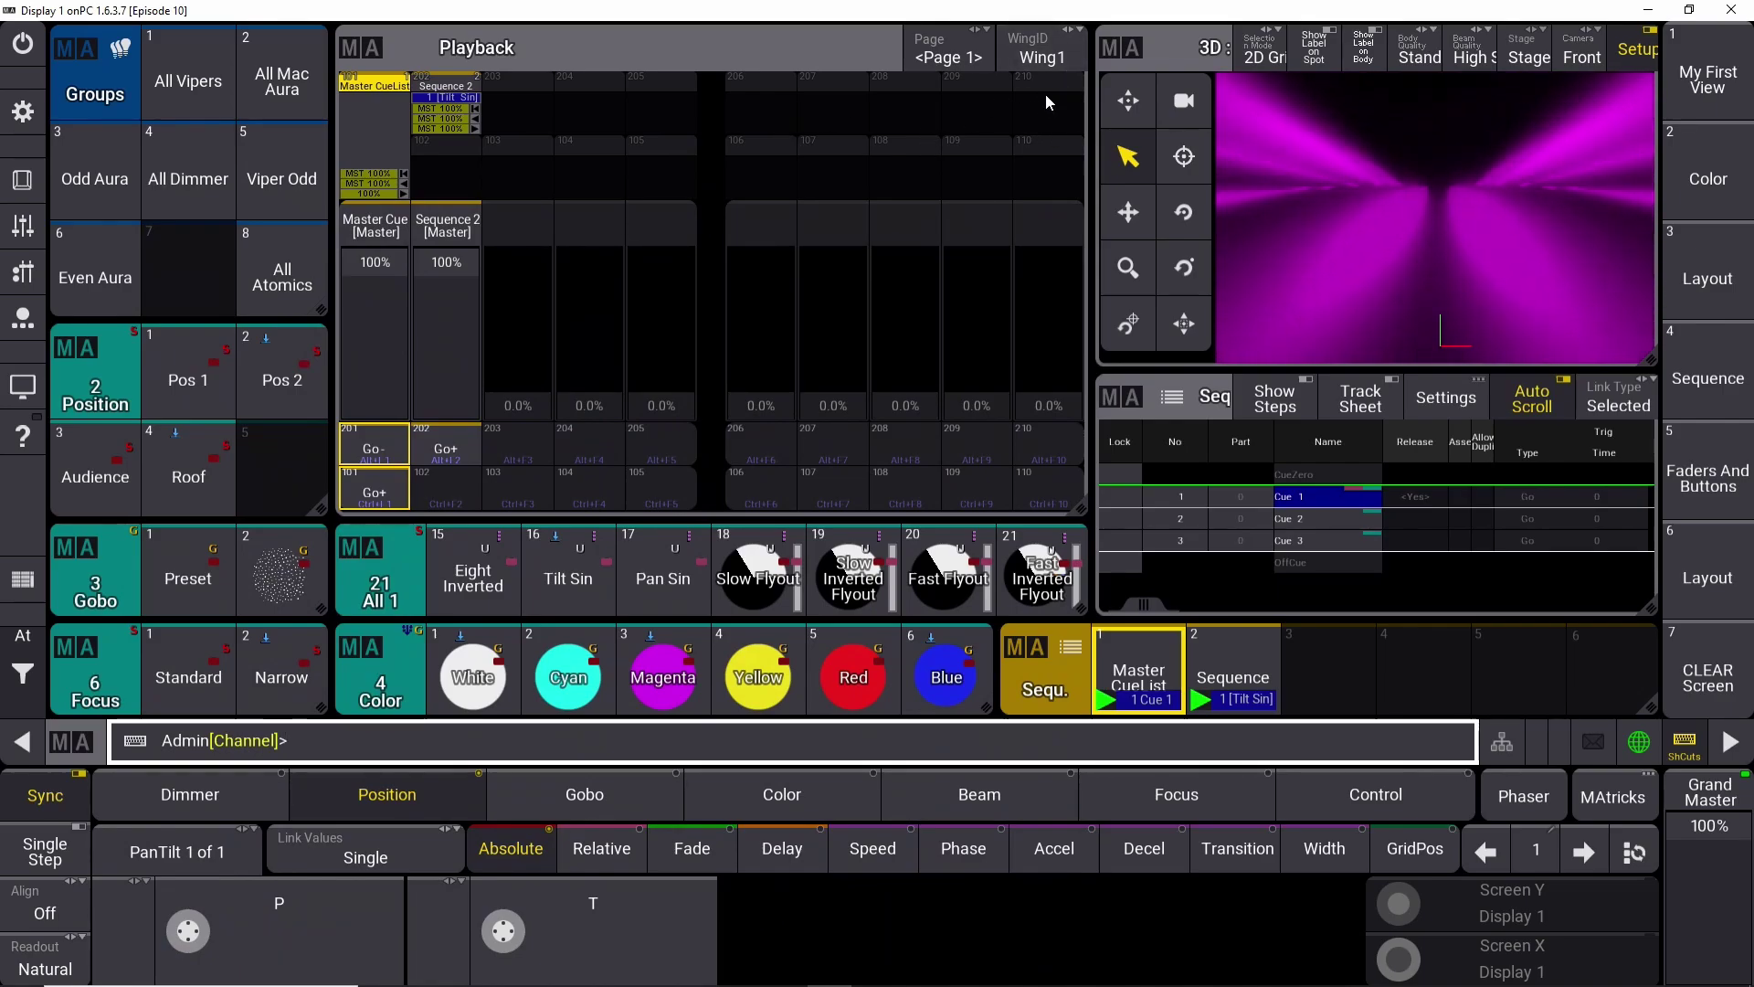
Assign the Speed1 master to executor 110 and move its fader to test the level.
left_click(1042, 144)
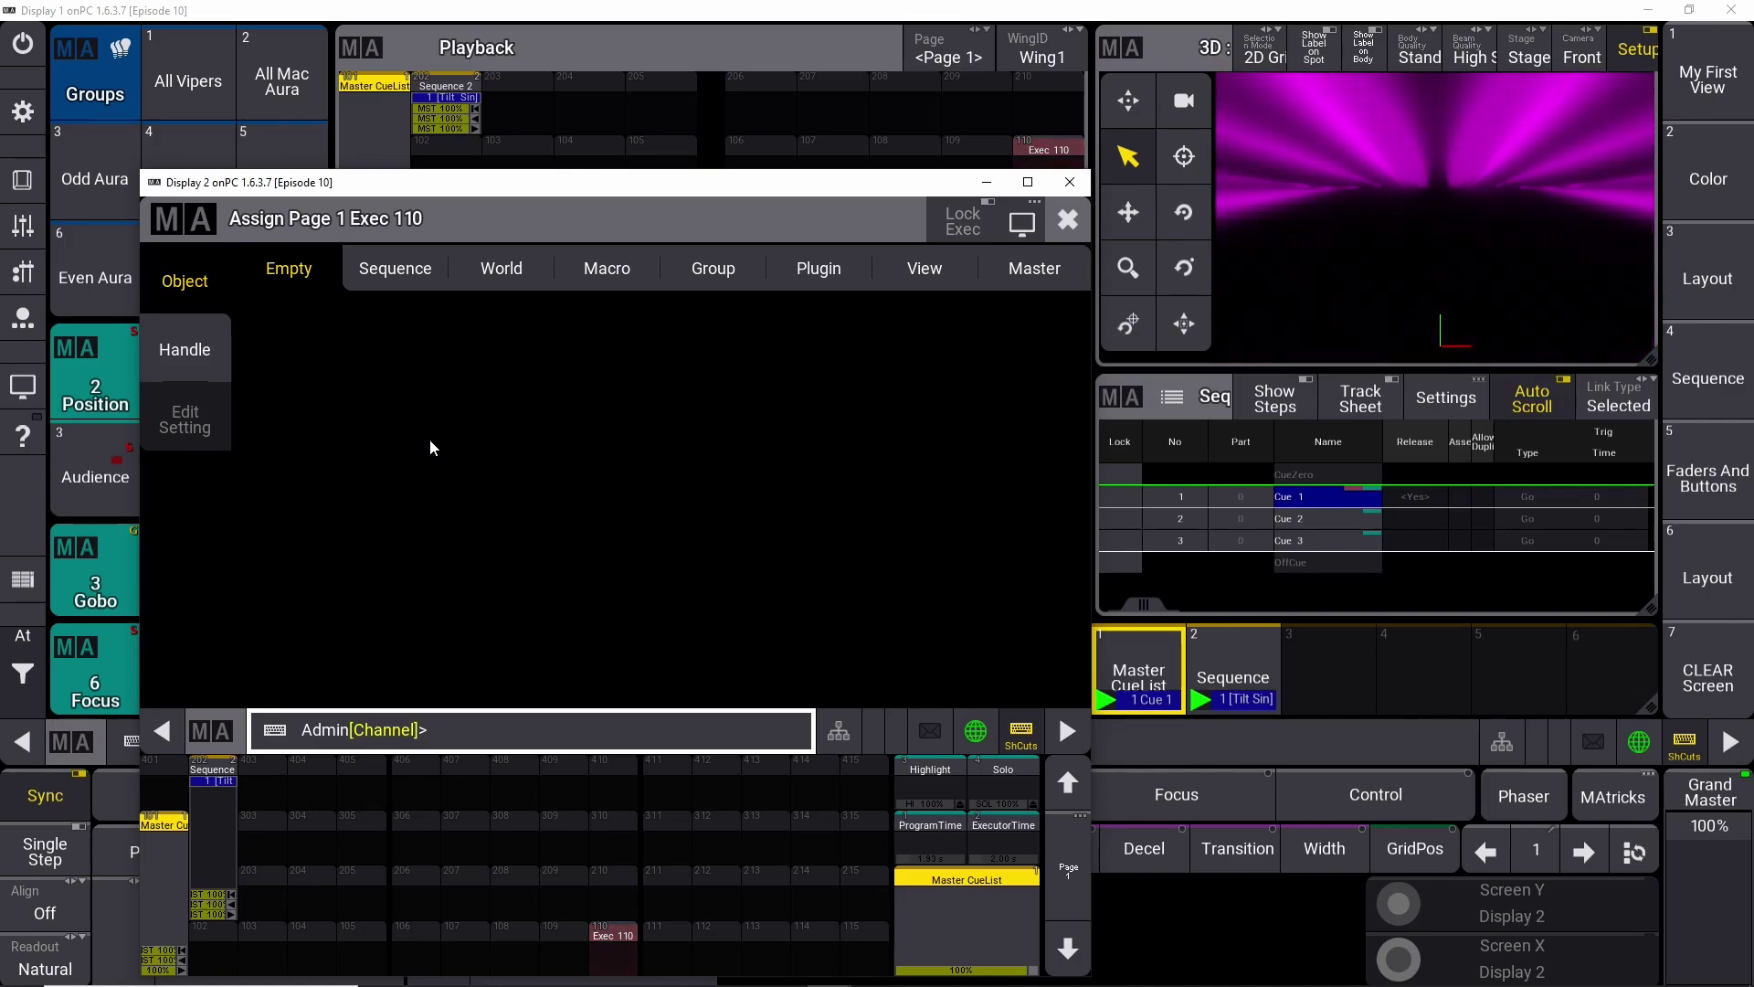
left_click(1029, 280)
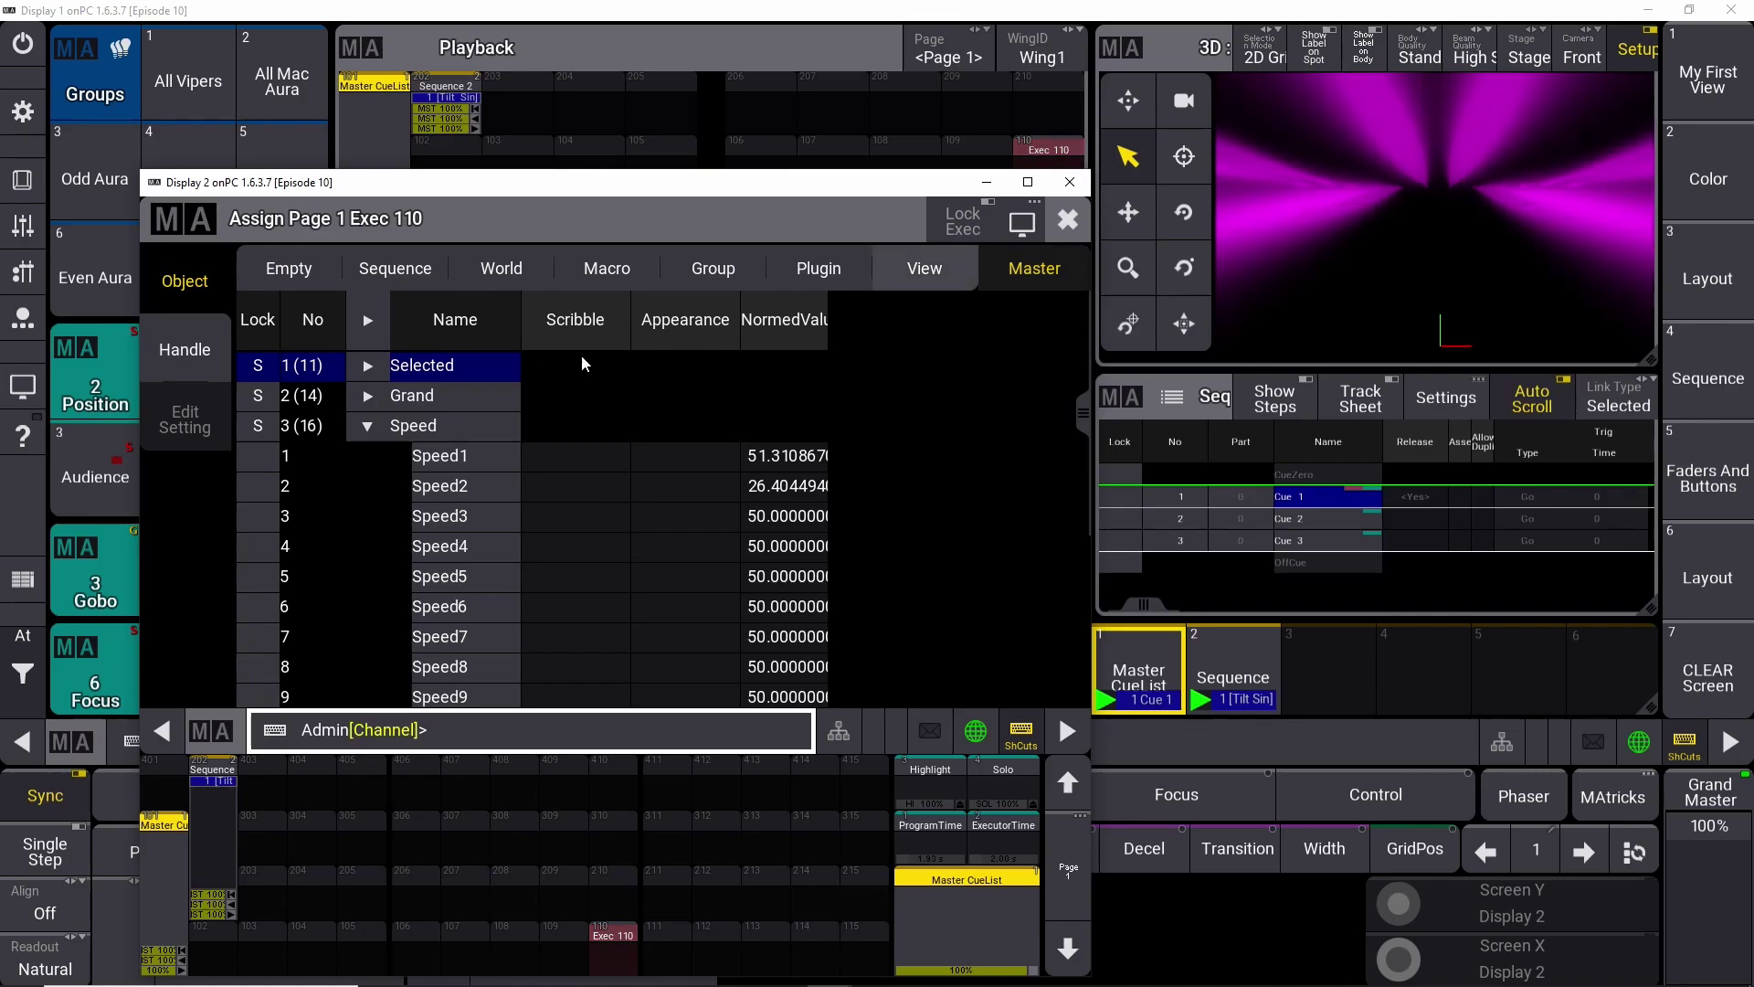
left_click(444, 457)
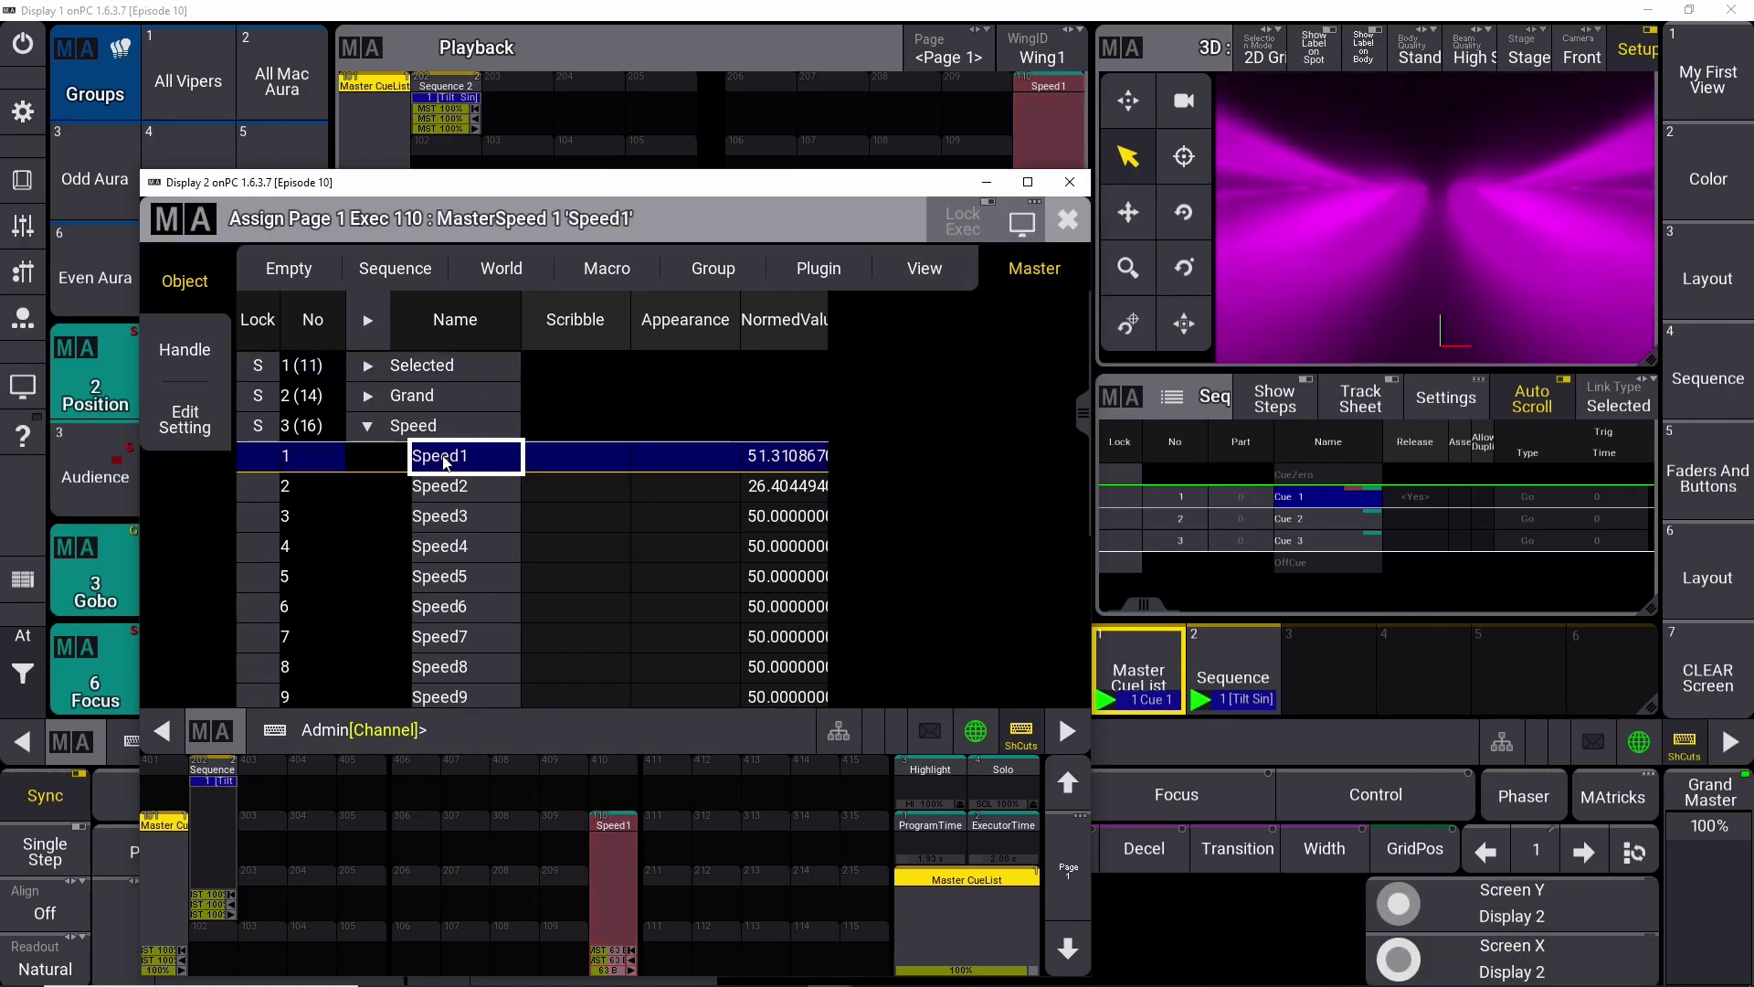
left_click(1070, 183)
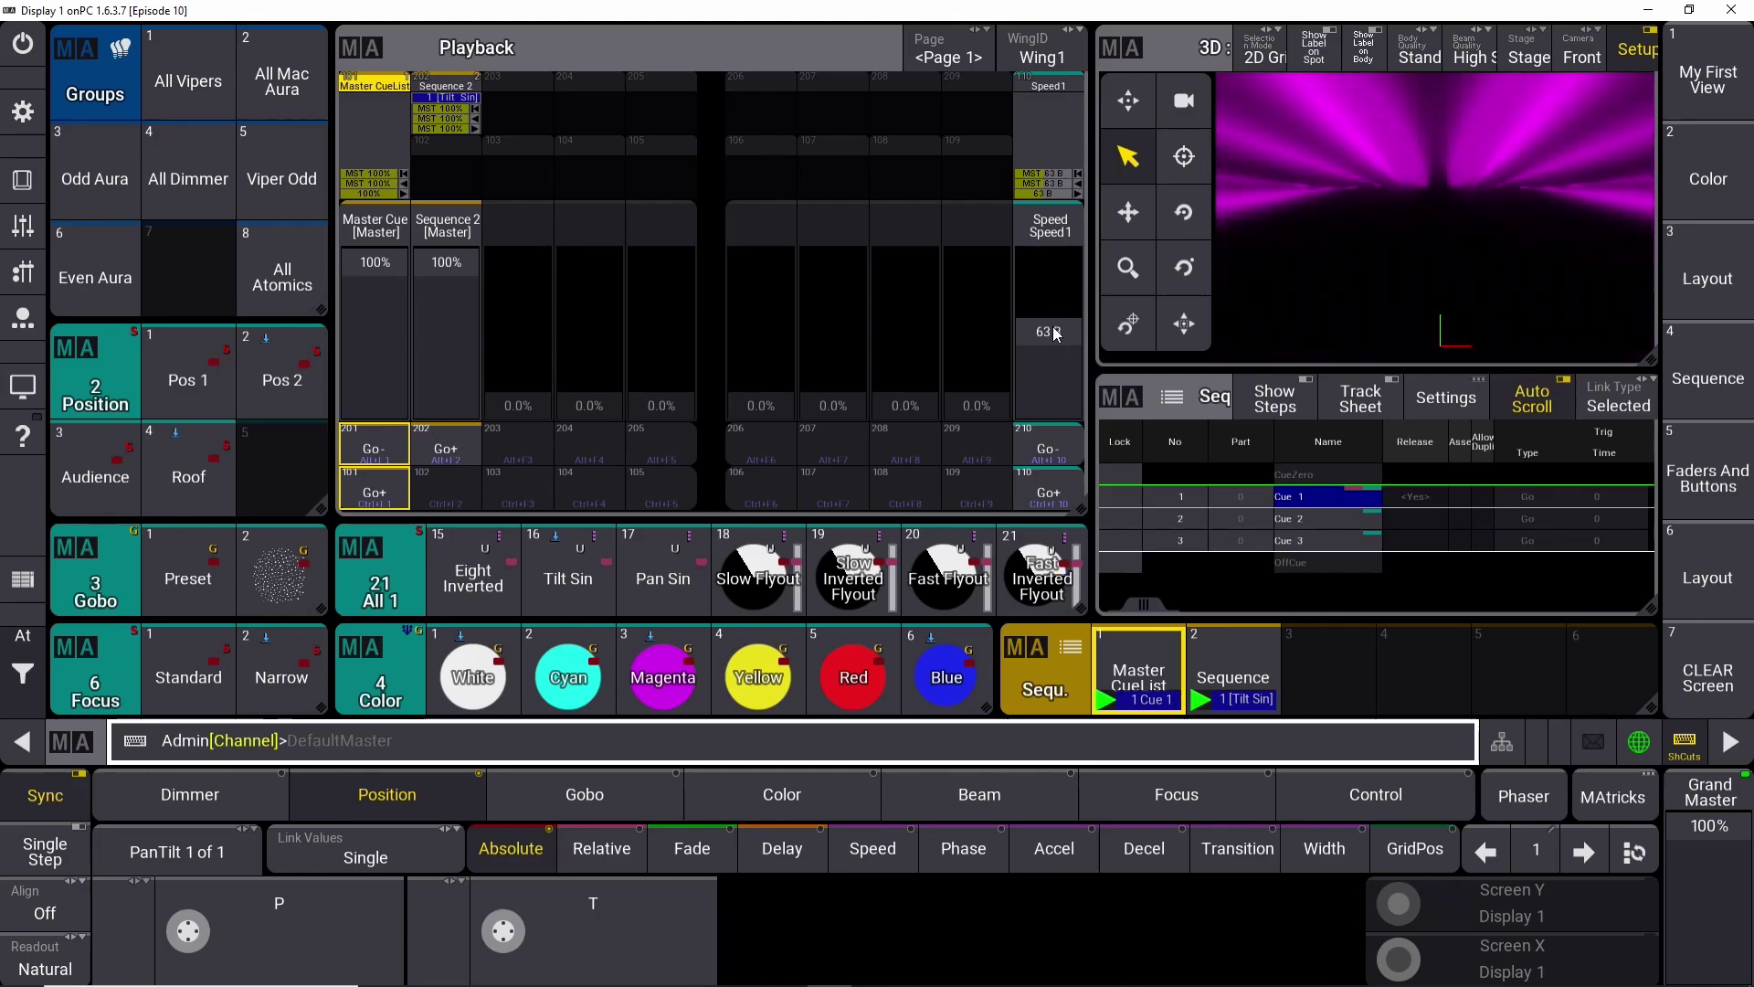
mouse_move(1057, 340)
left_mouse_down()
mouse_move(1050, 283)
mouse_move(1049, 395)
mouse_move(1048, 353)
left_mouse_up()
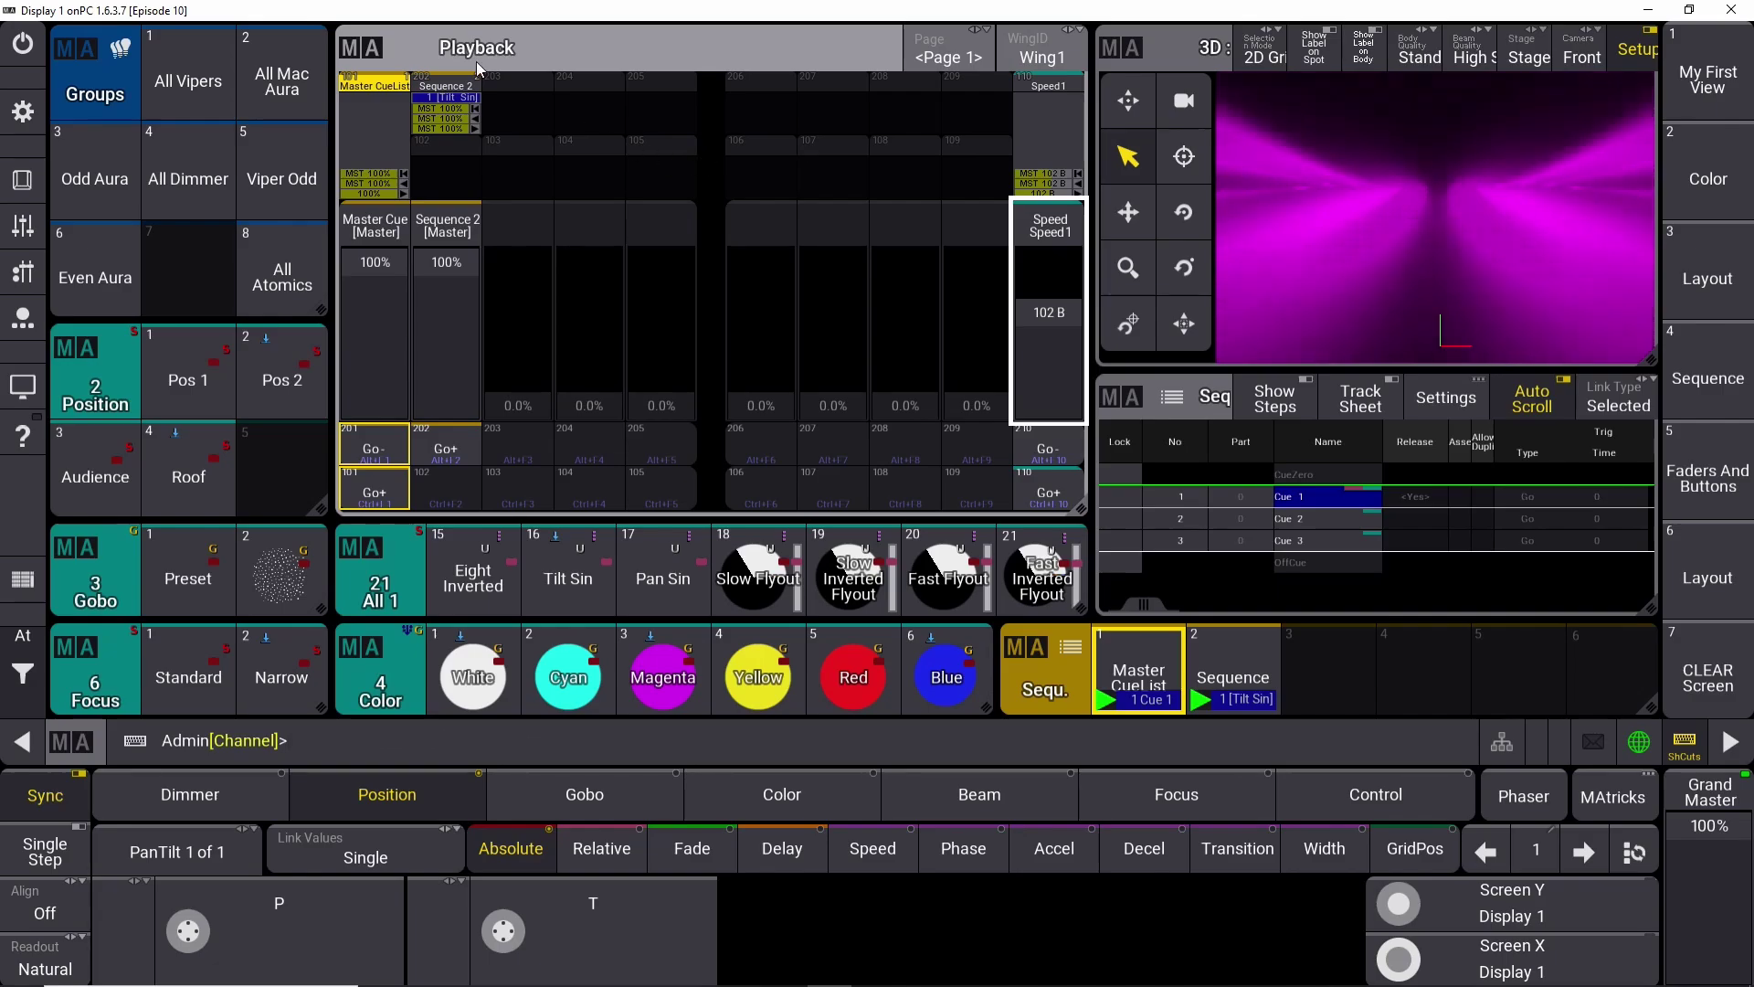
Make Speed1 the speed master of Sequence 2 on executor 202 and raise Speed1 to 240 BPM.
right_click(449, 89)
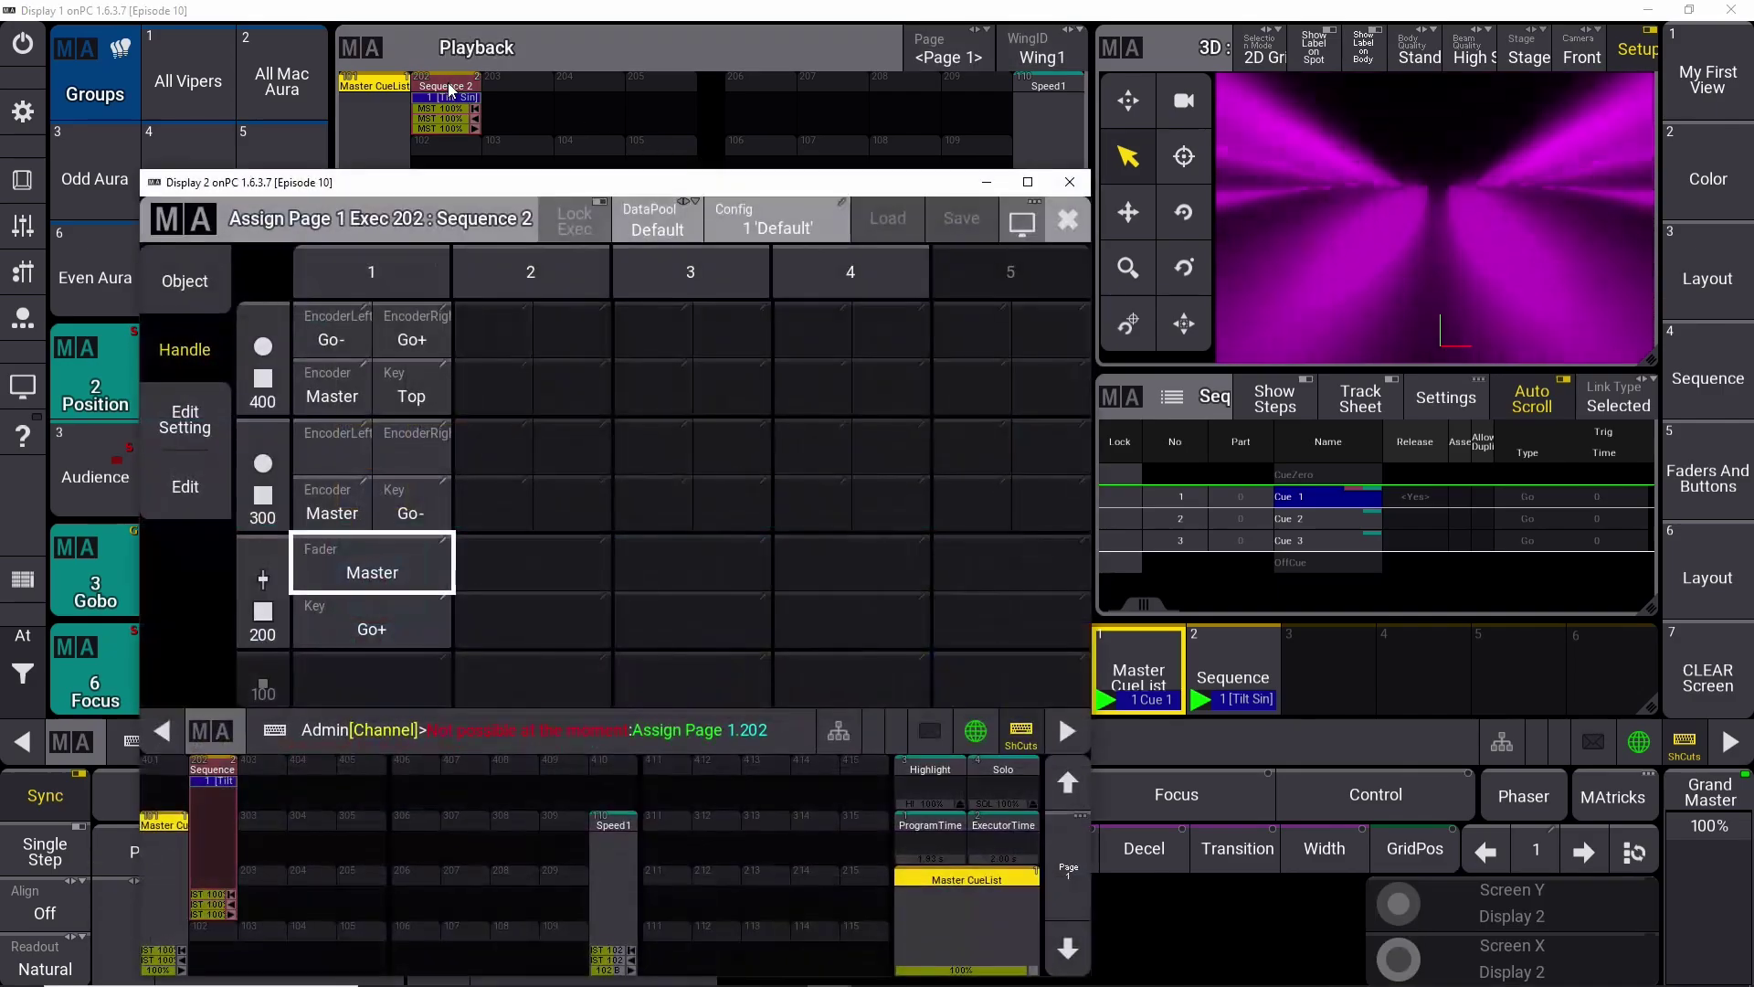
left_click(189, 427)
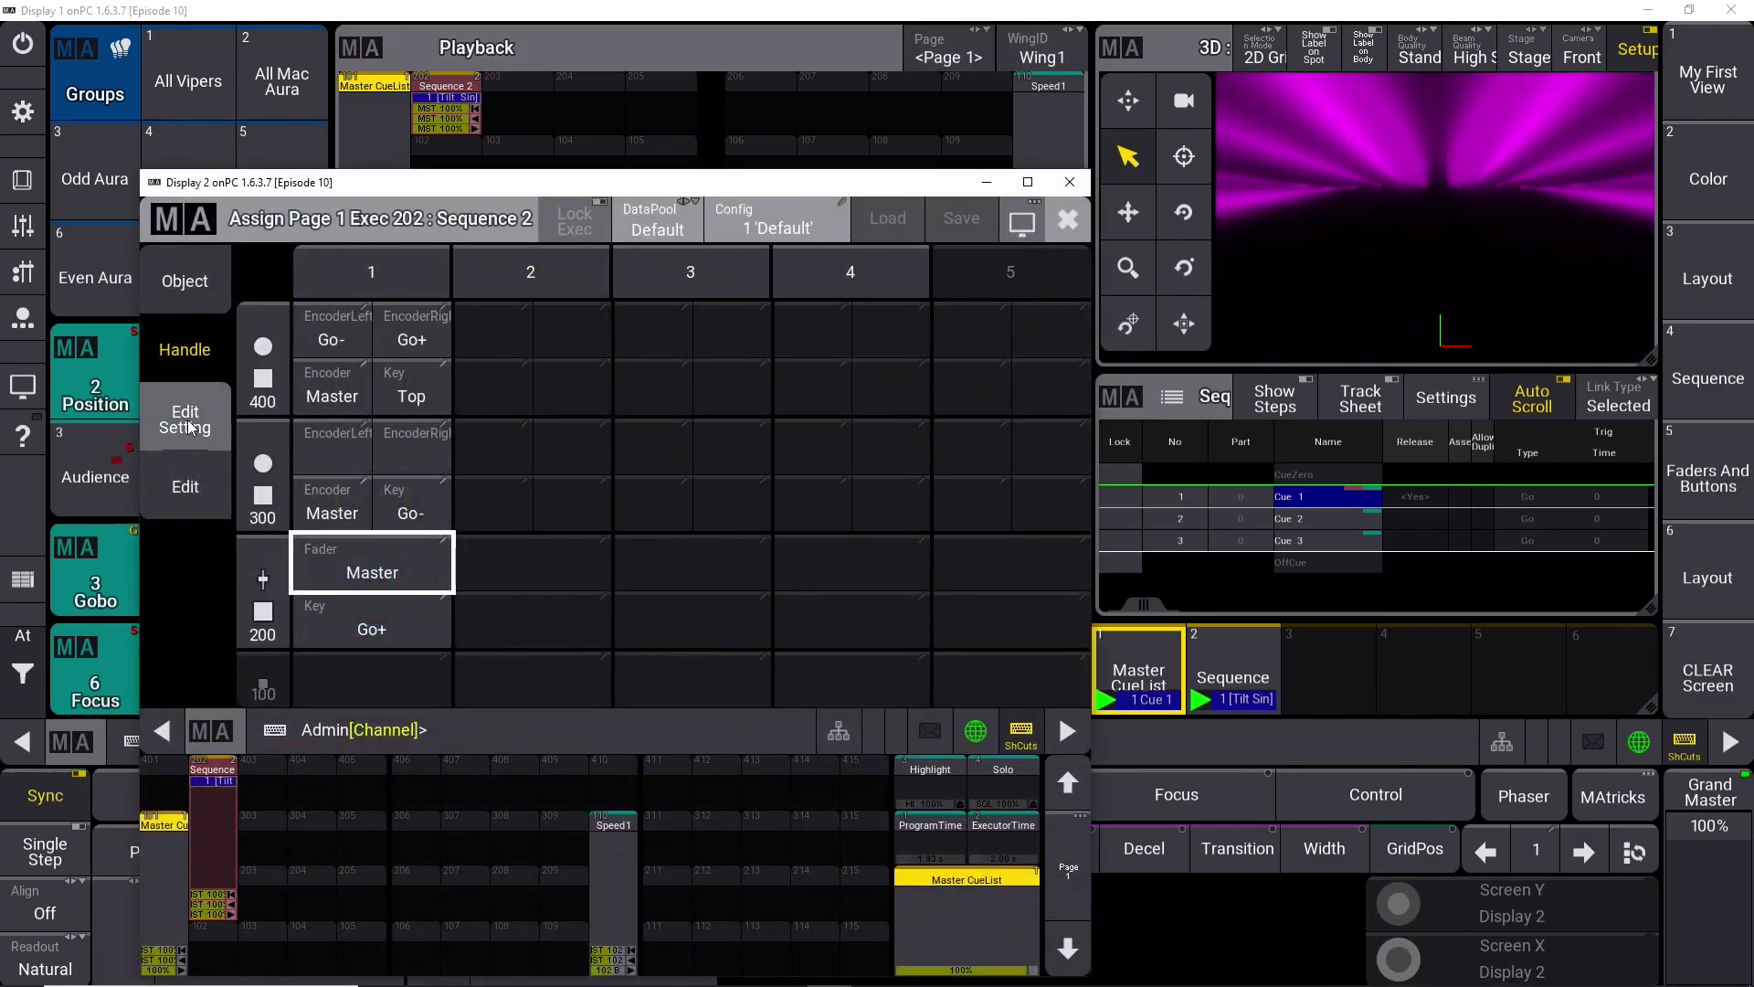
left_click(189, 427)
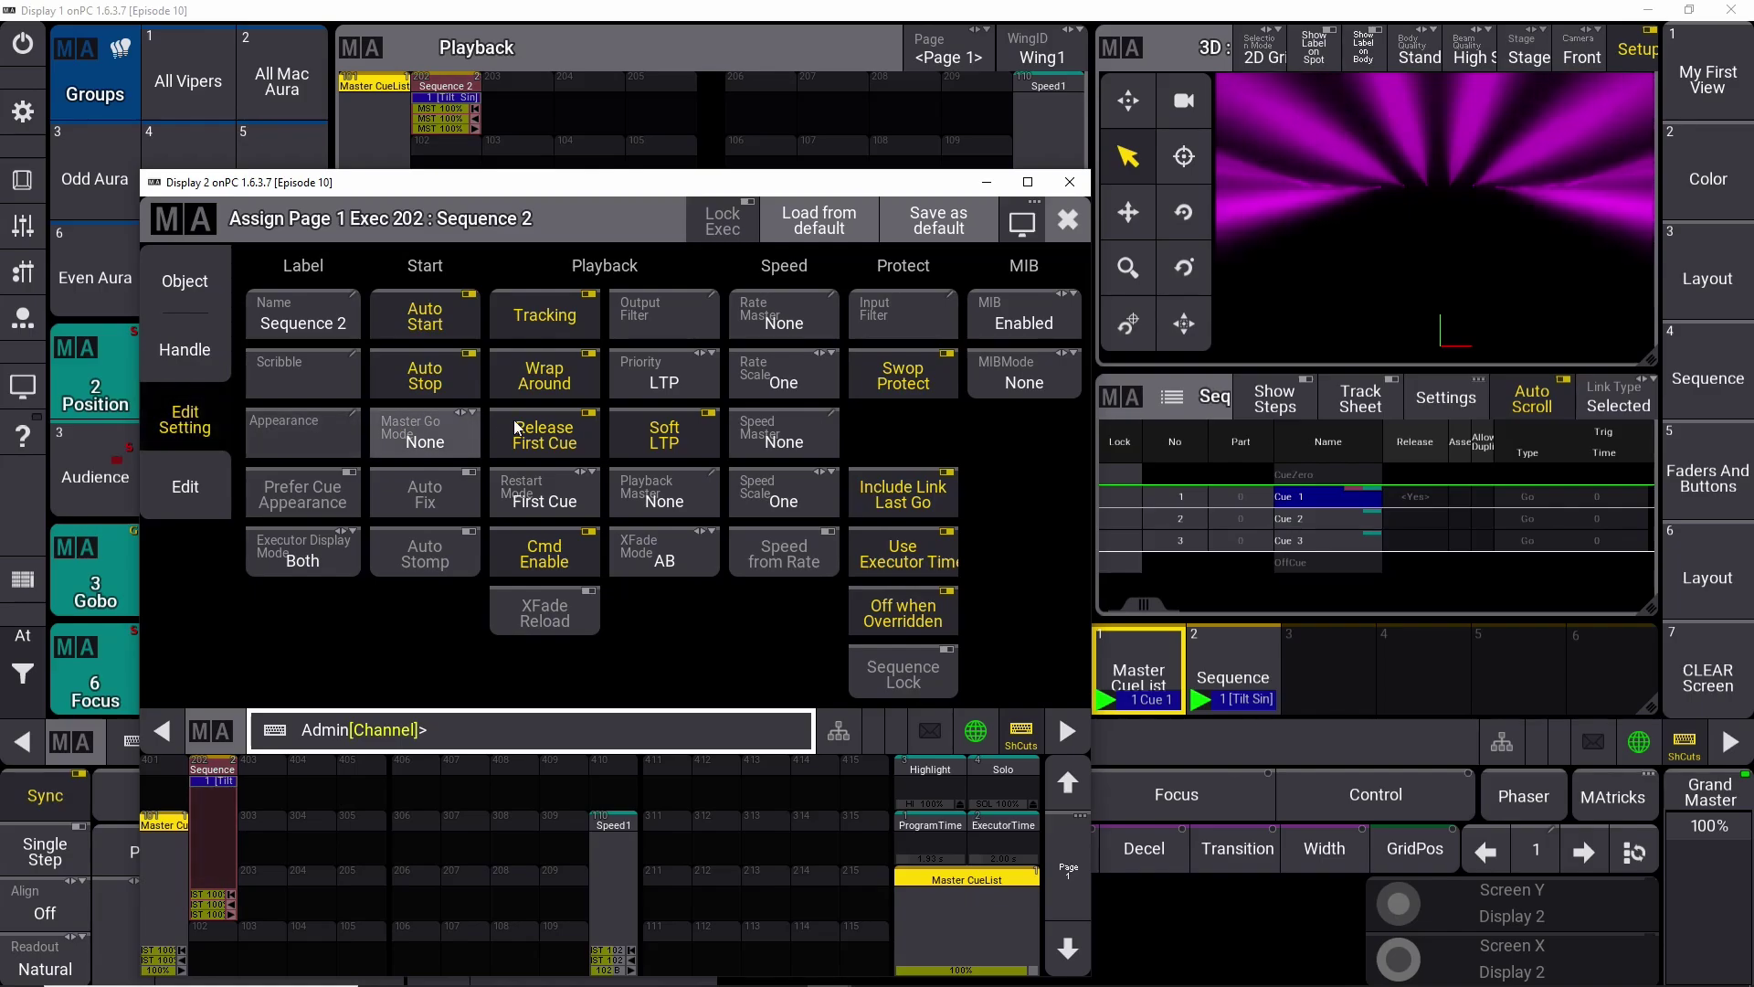
left_click(755, 430)
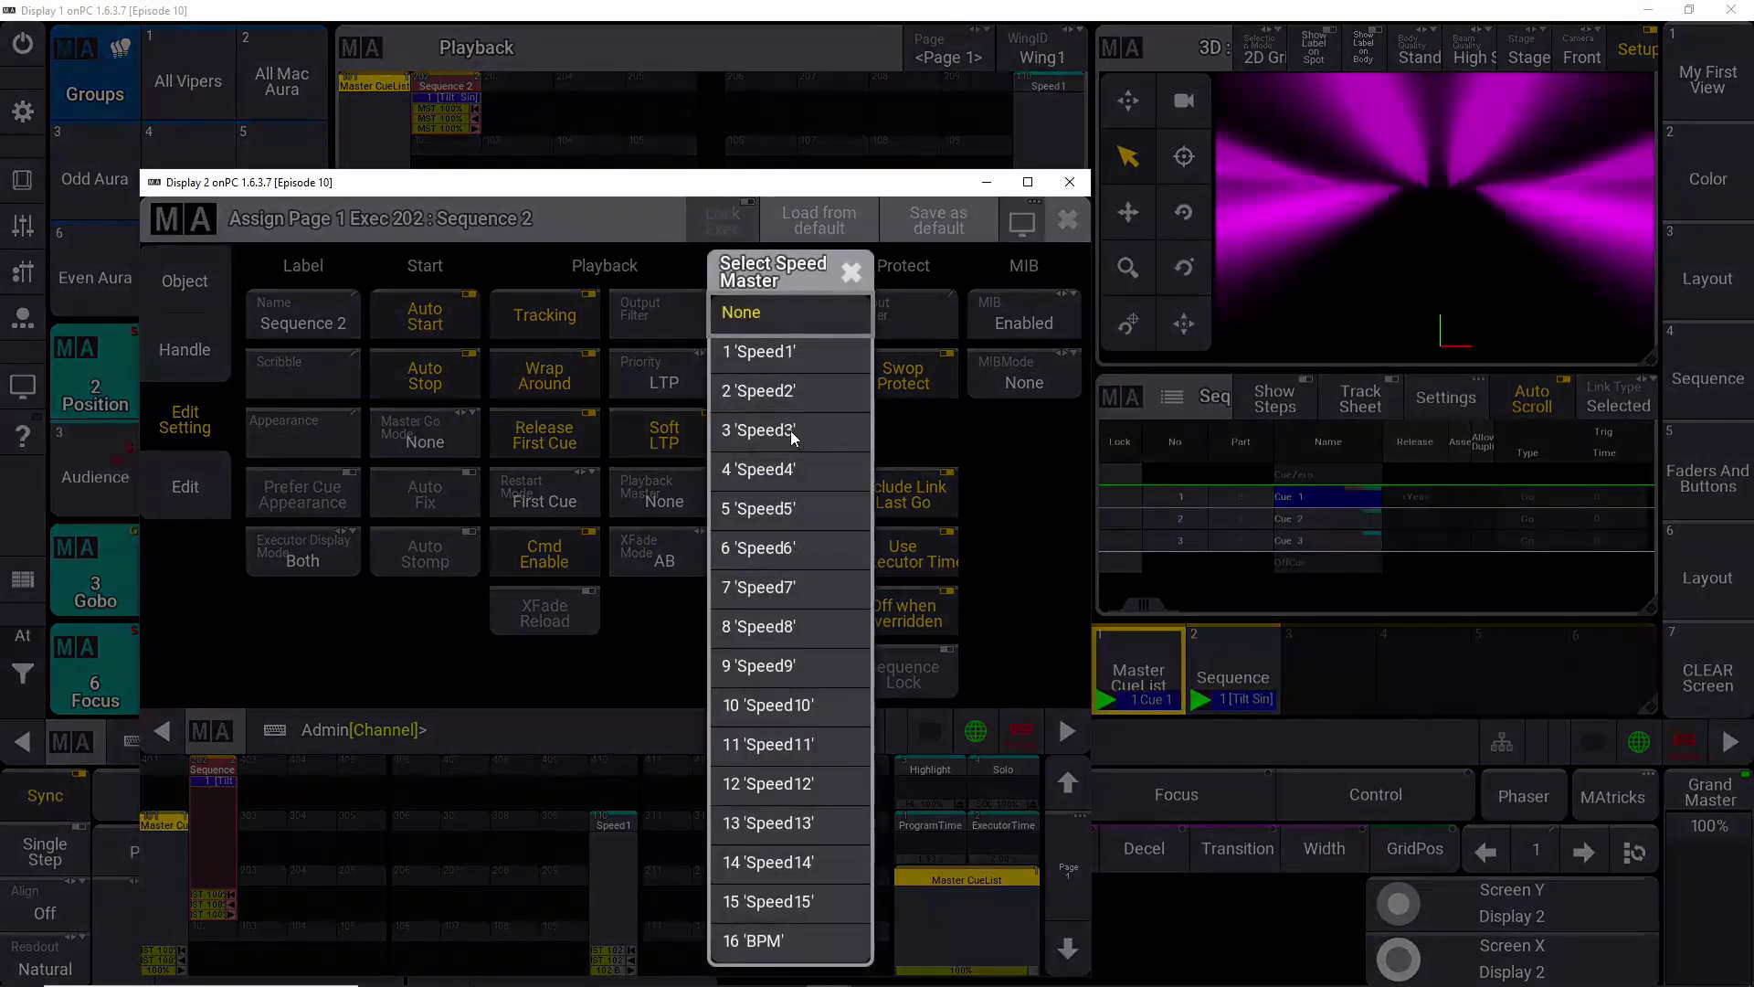
left_click(758, 361)
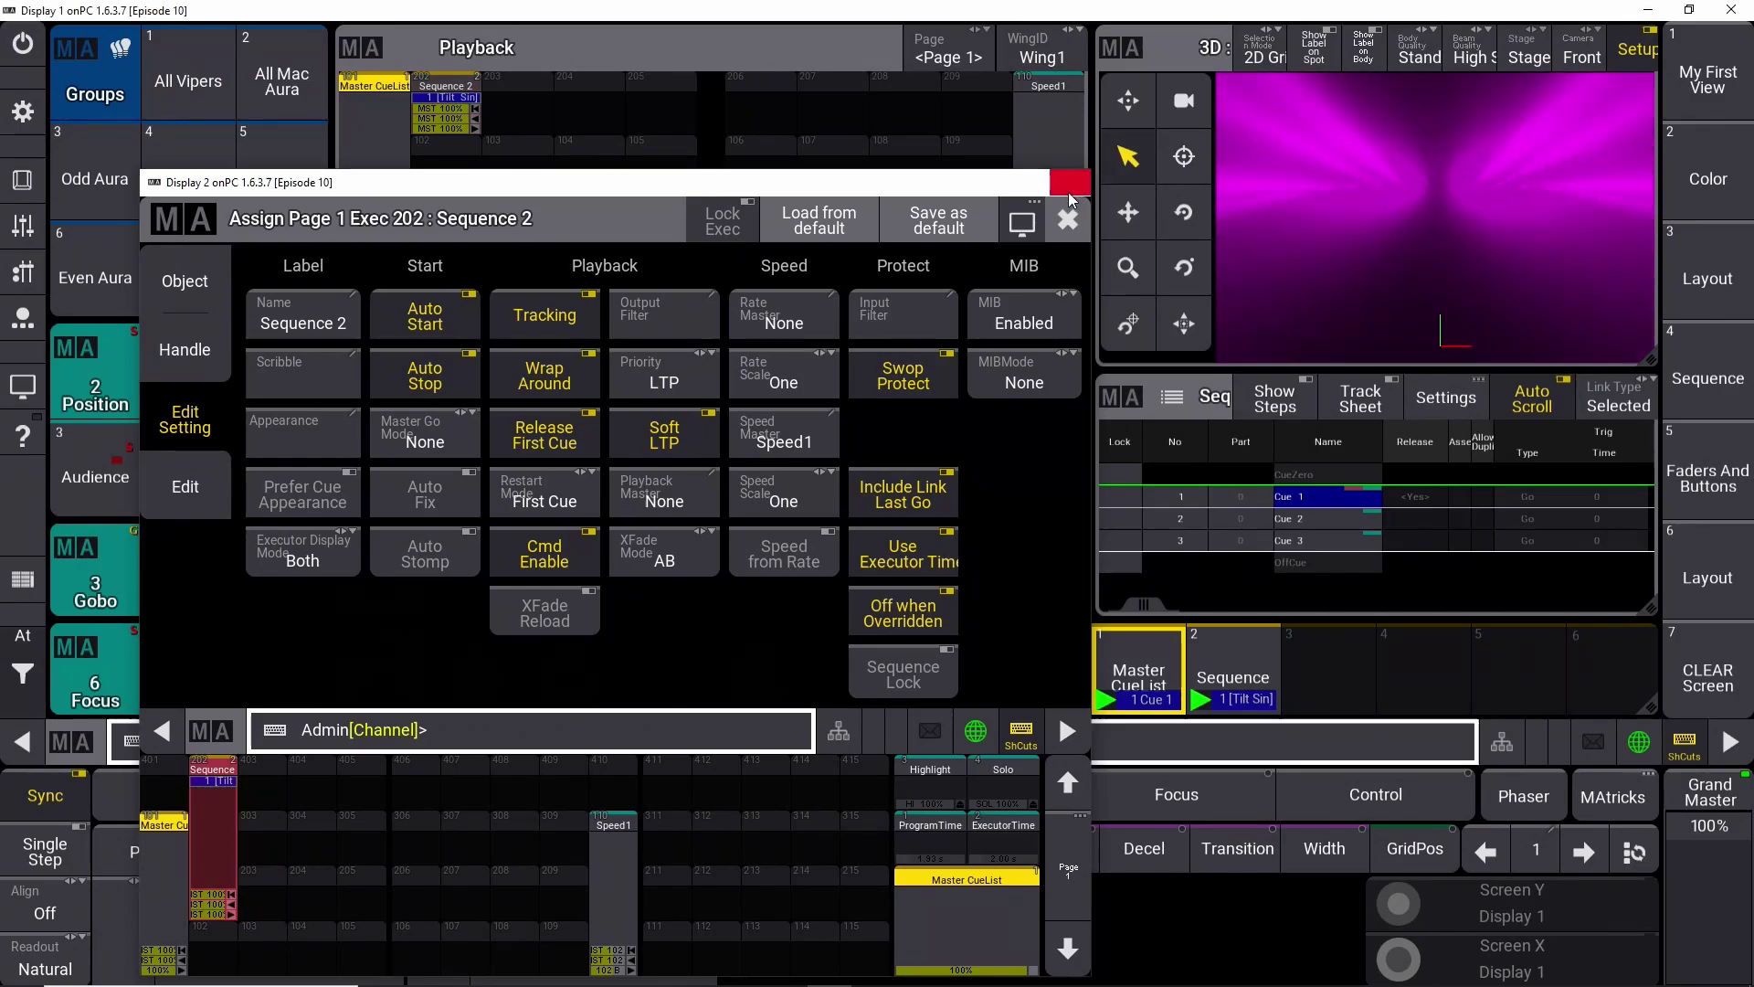
left_click(1070, 182)
left_click(1056, 311)
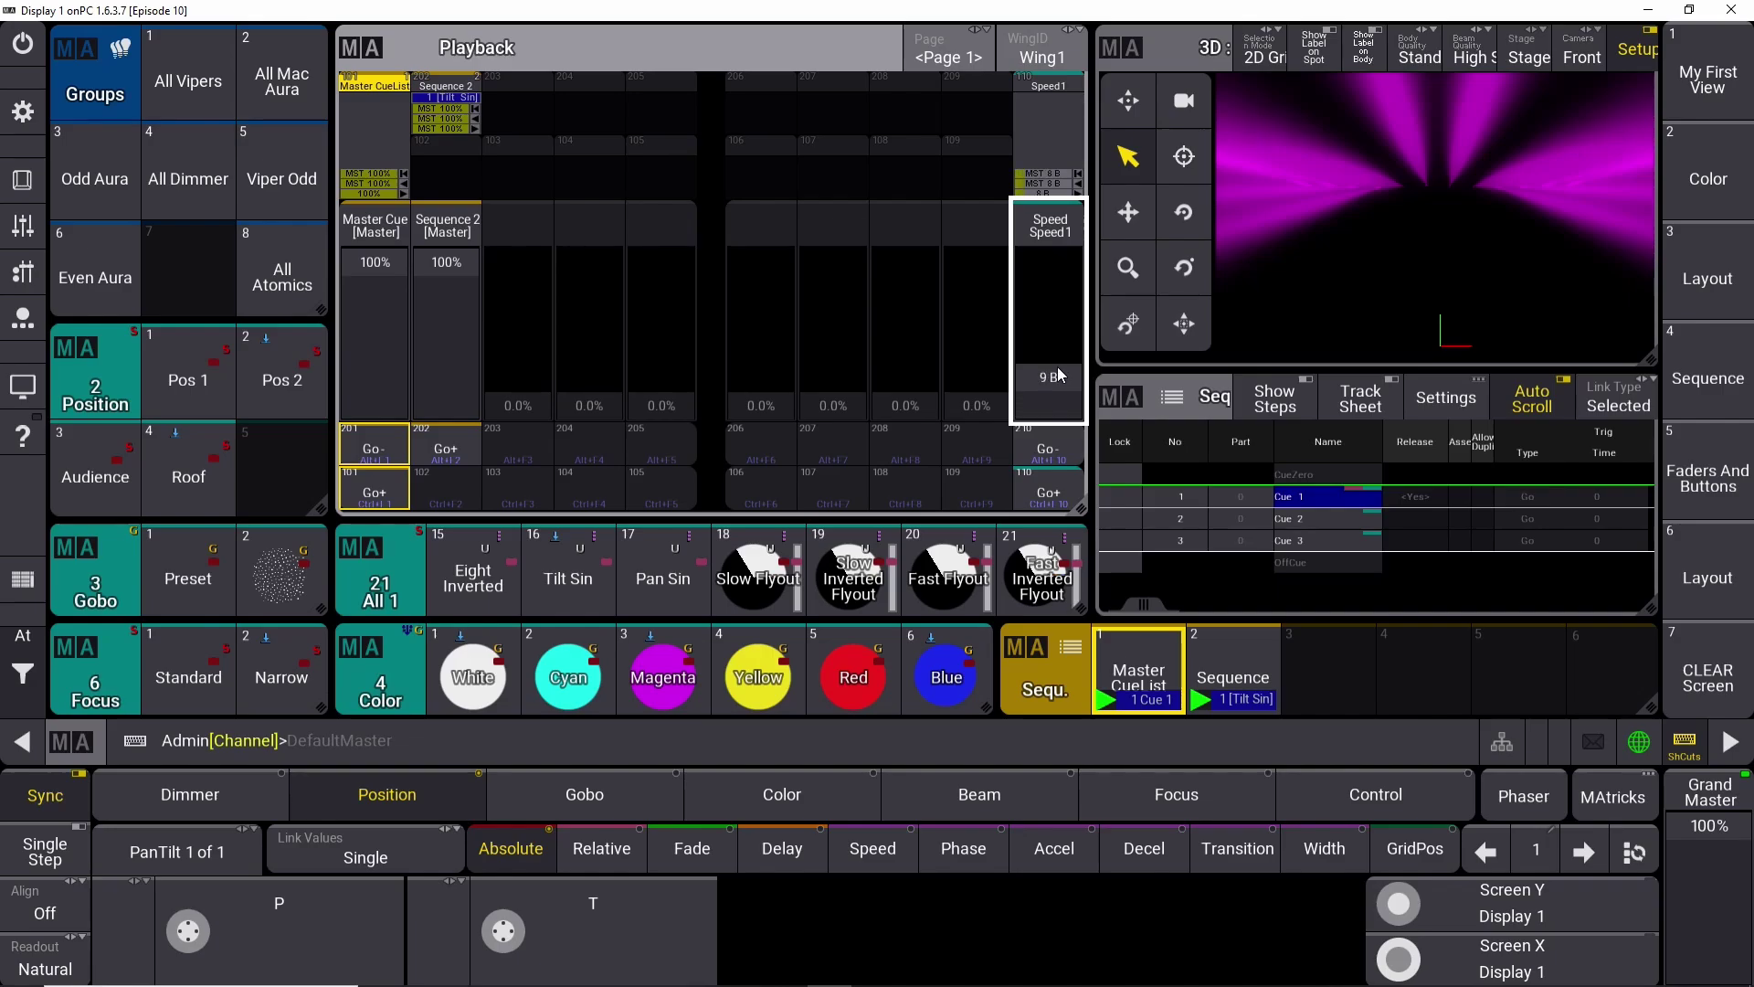
left_click_drag(1064, 280, 1064, 235)
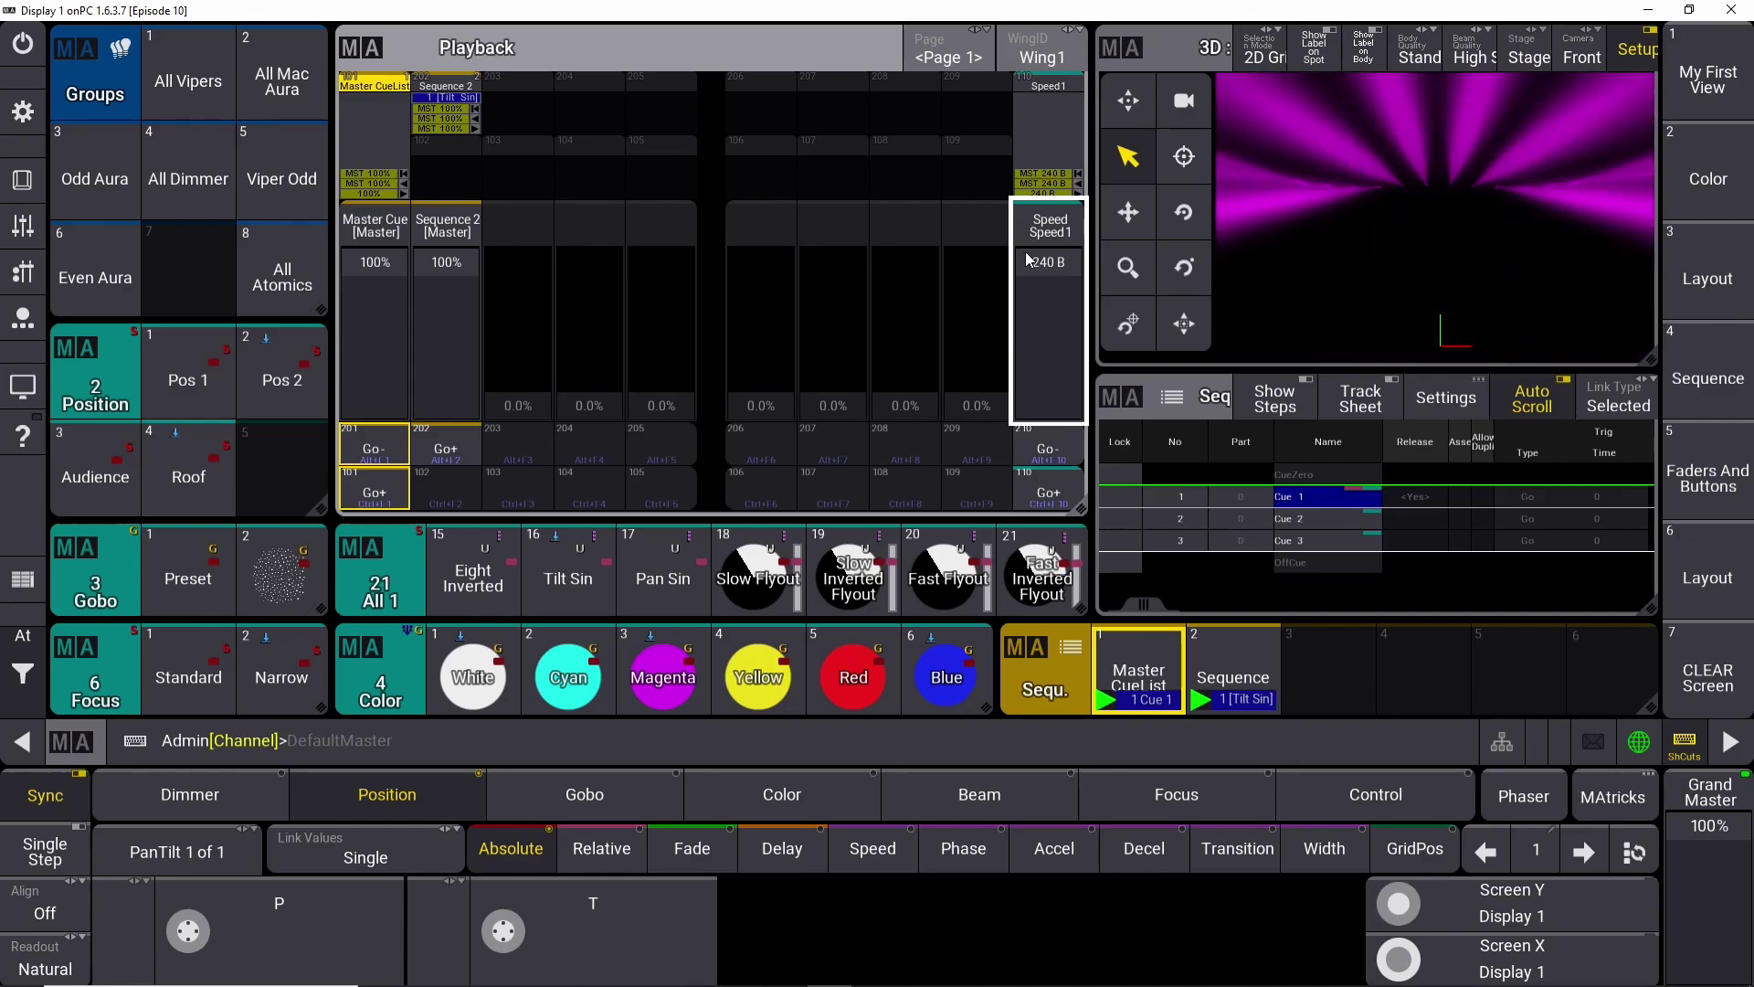
left_click(444, 89)
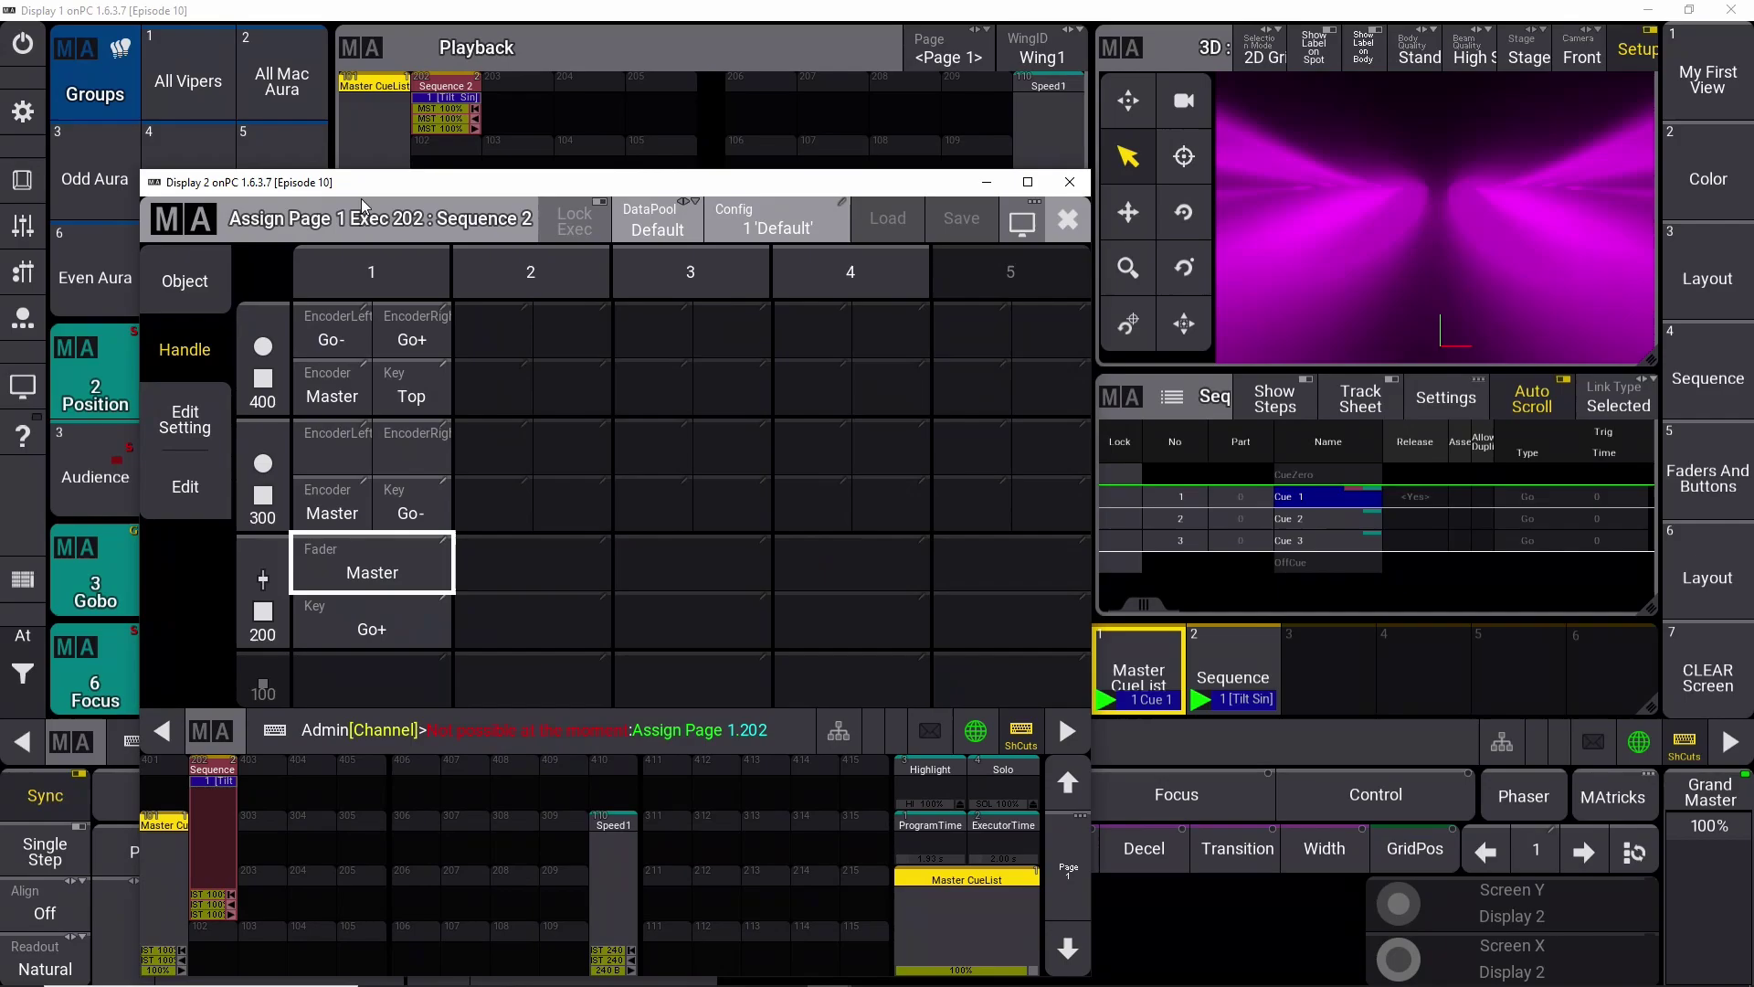
Try speed scales One and Div4 on executor 202, settle on Mul2, and close the window.
left_click(184, 421)
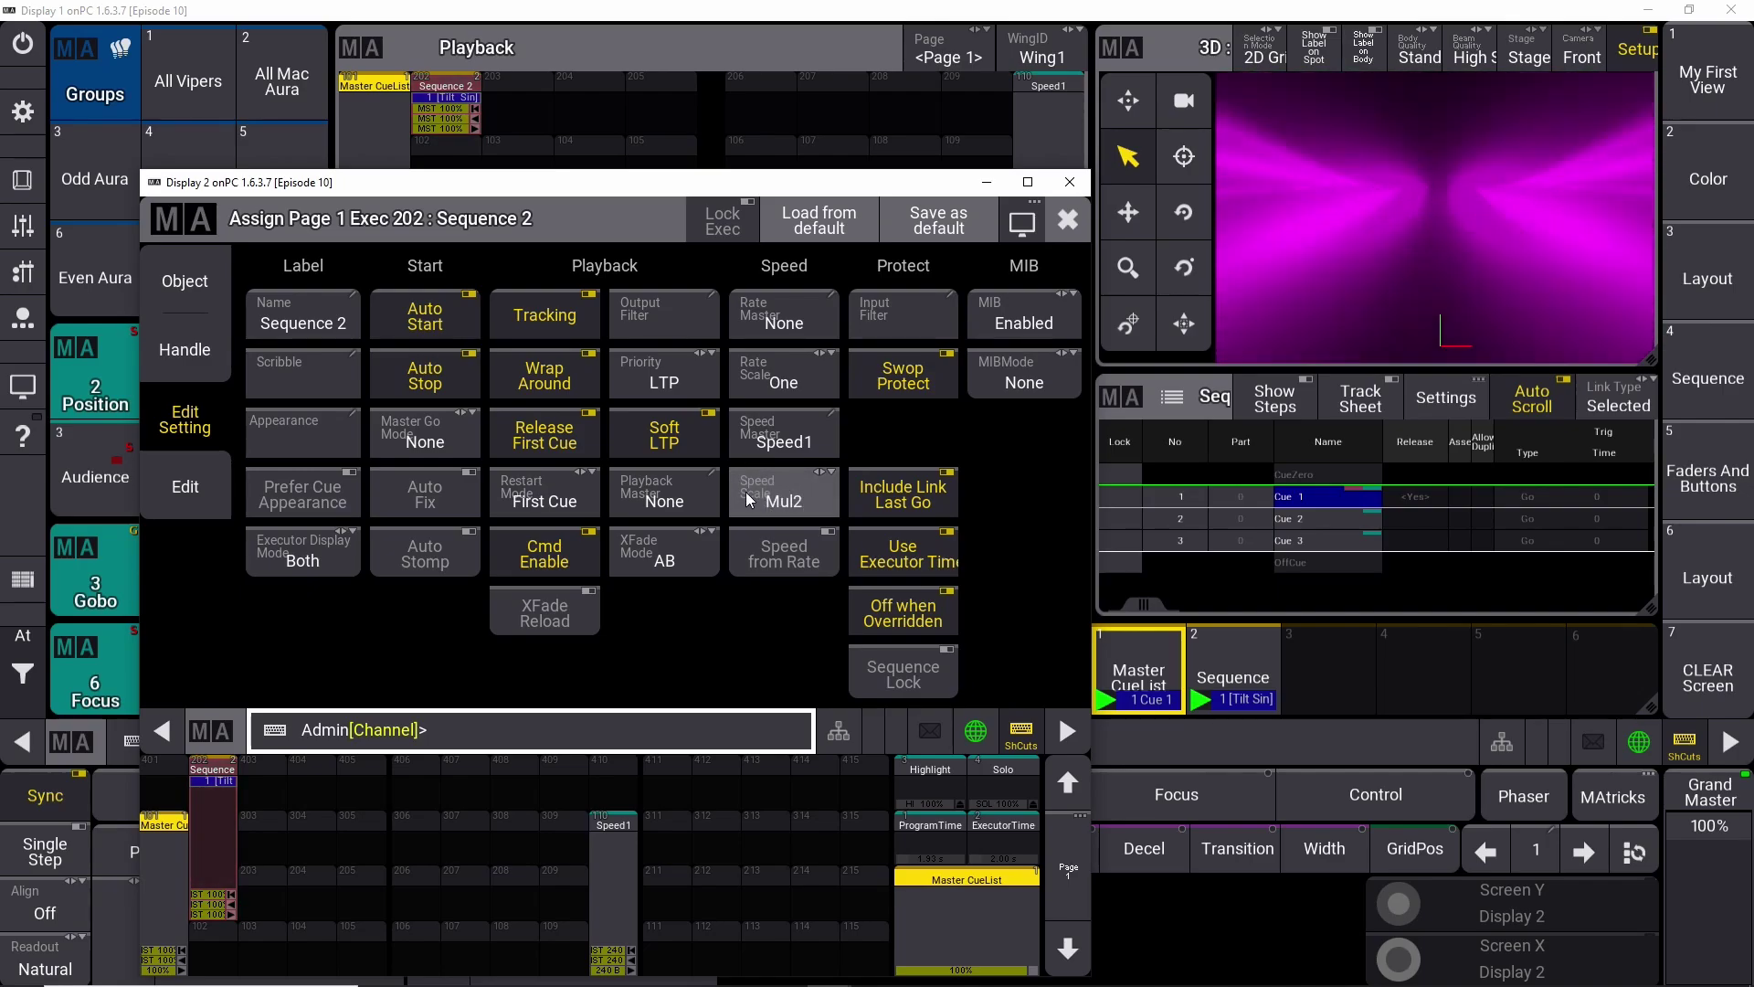
left_click(794, 502)
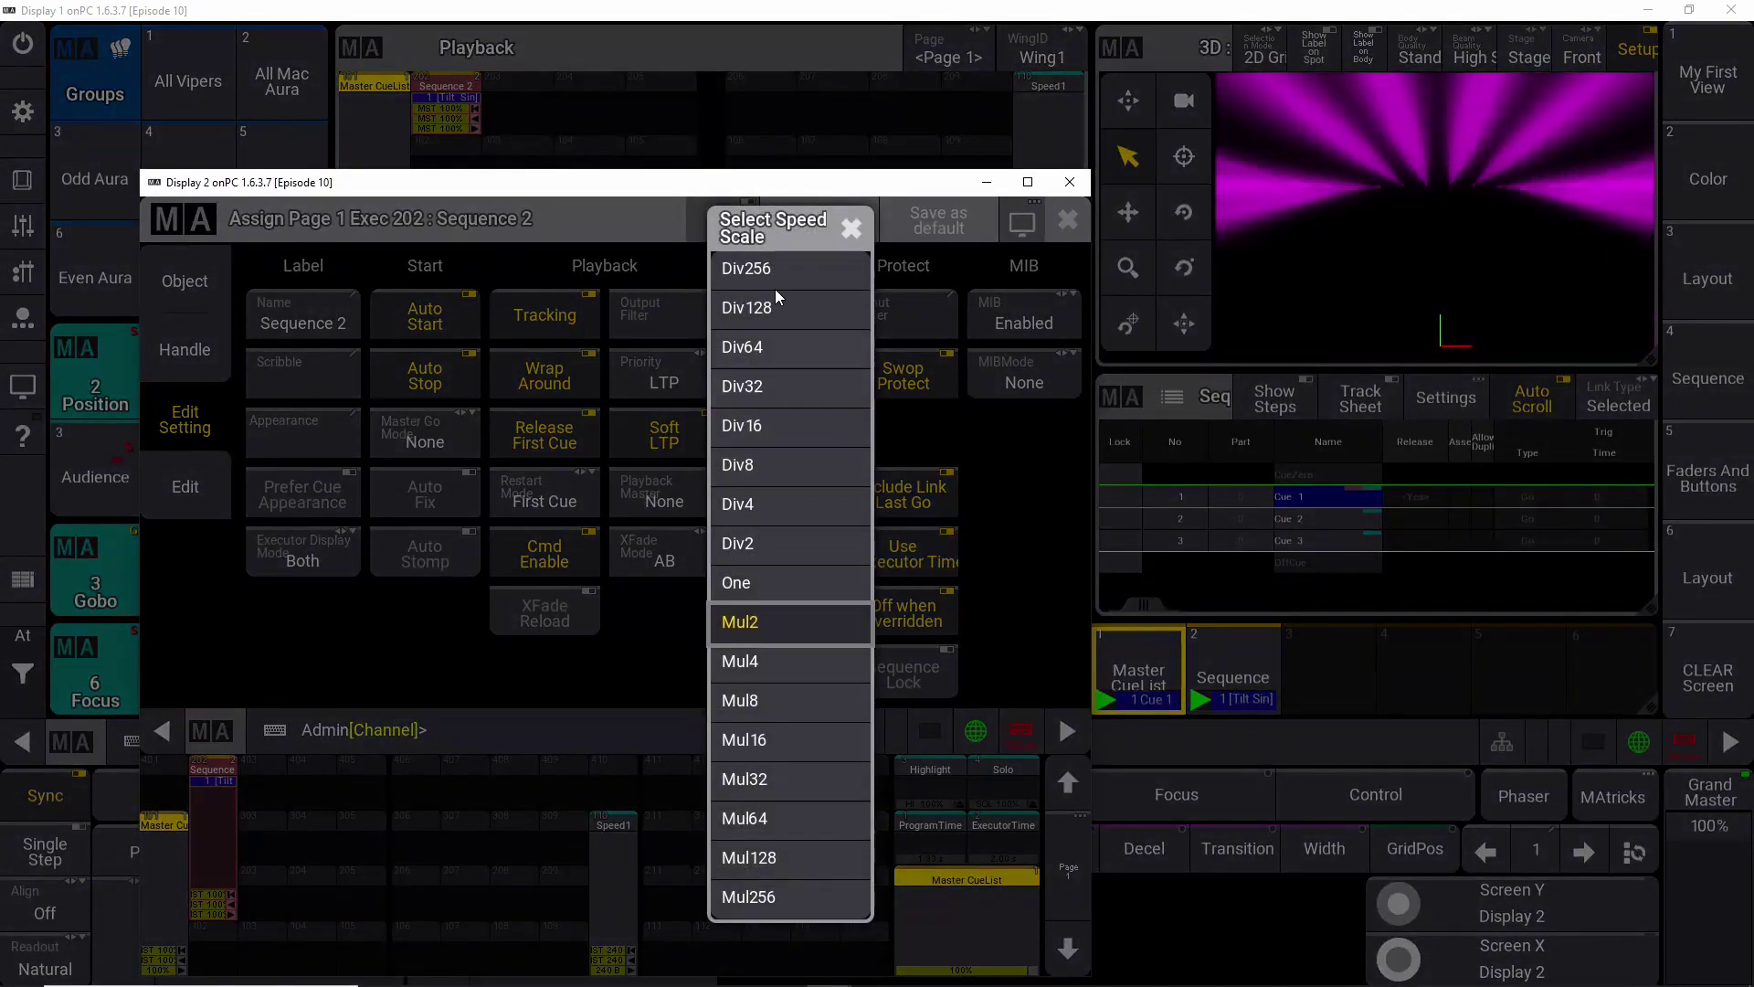
left_click(772, 584)
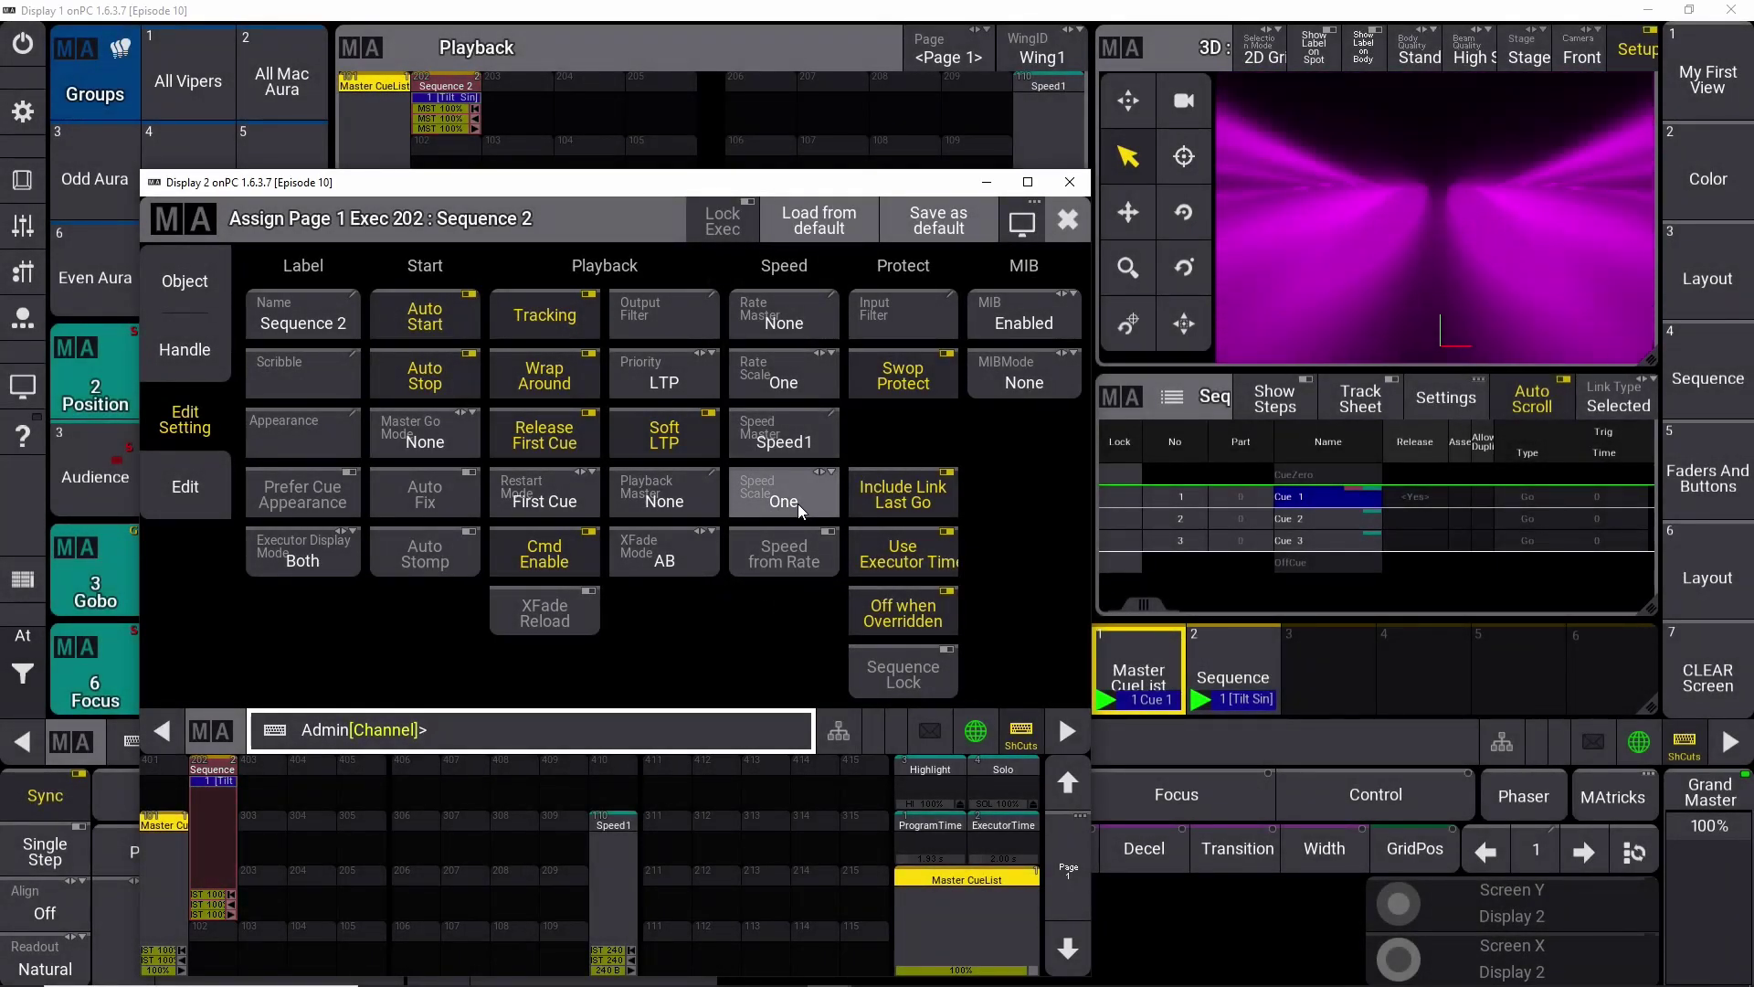
left_click(800, 510)
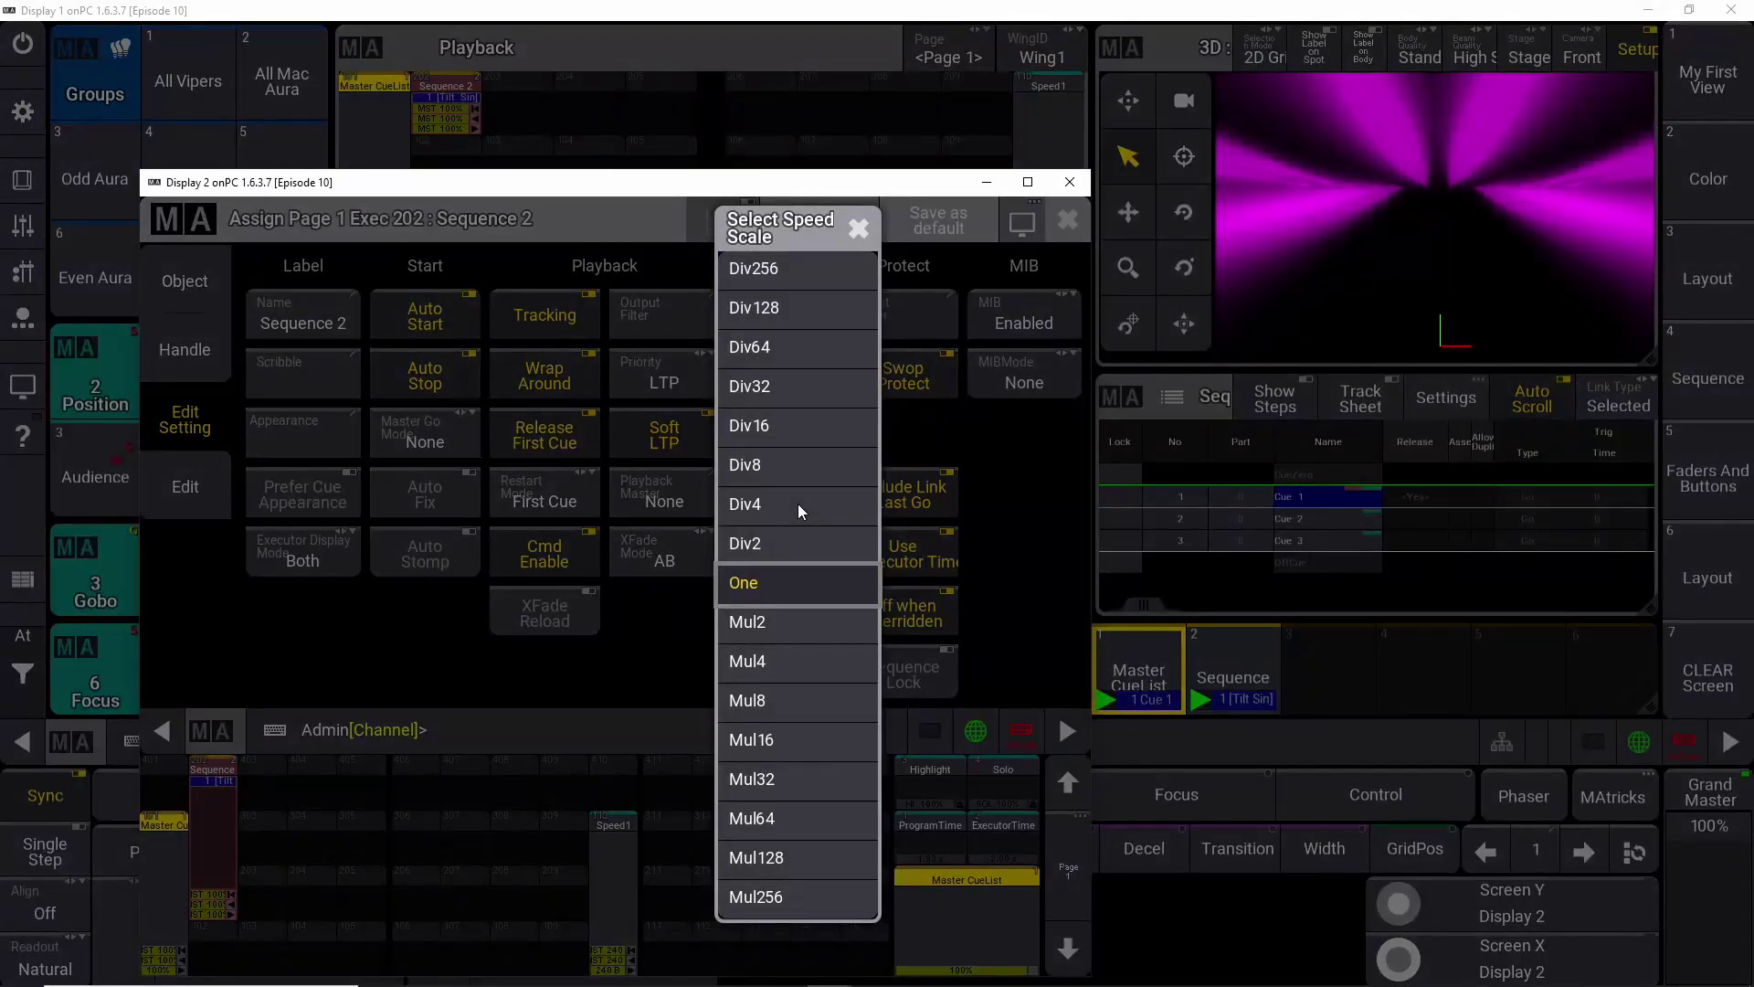
left_click(792, 506)
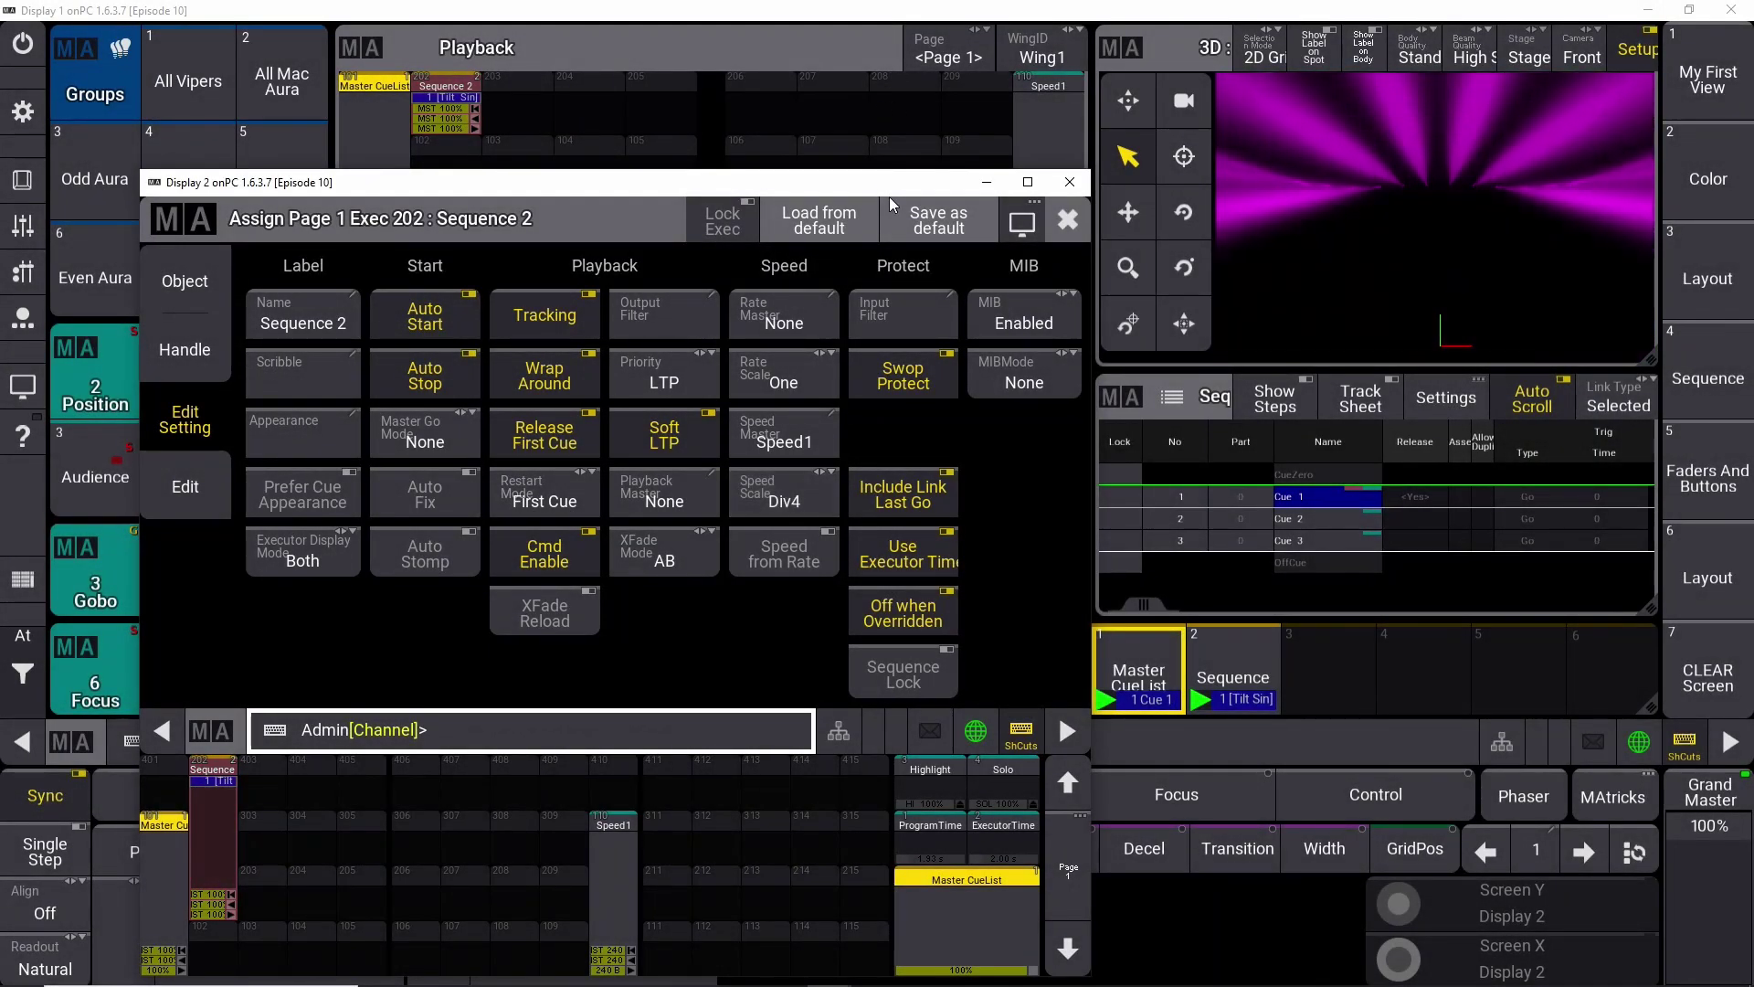
left_click_drag(885, 187, 715, 283)
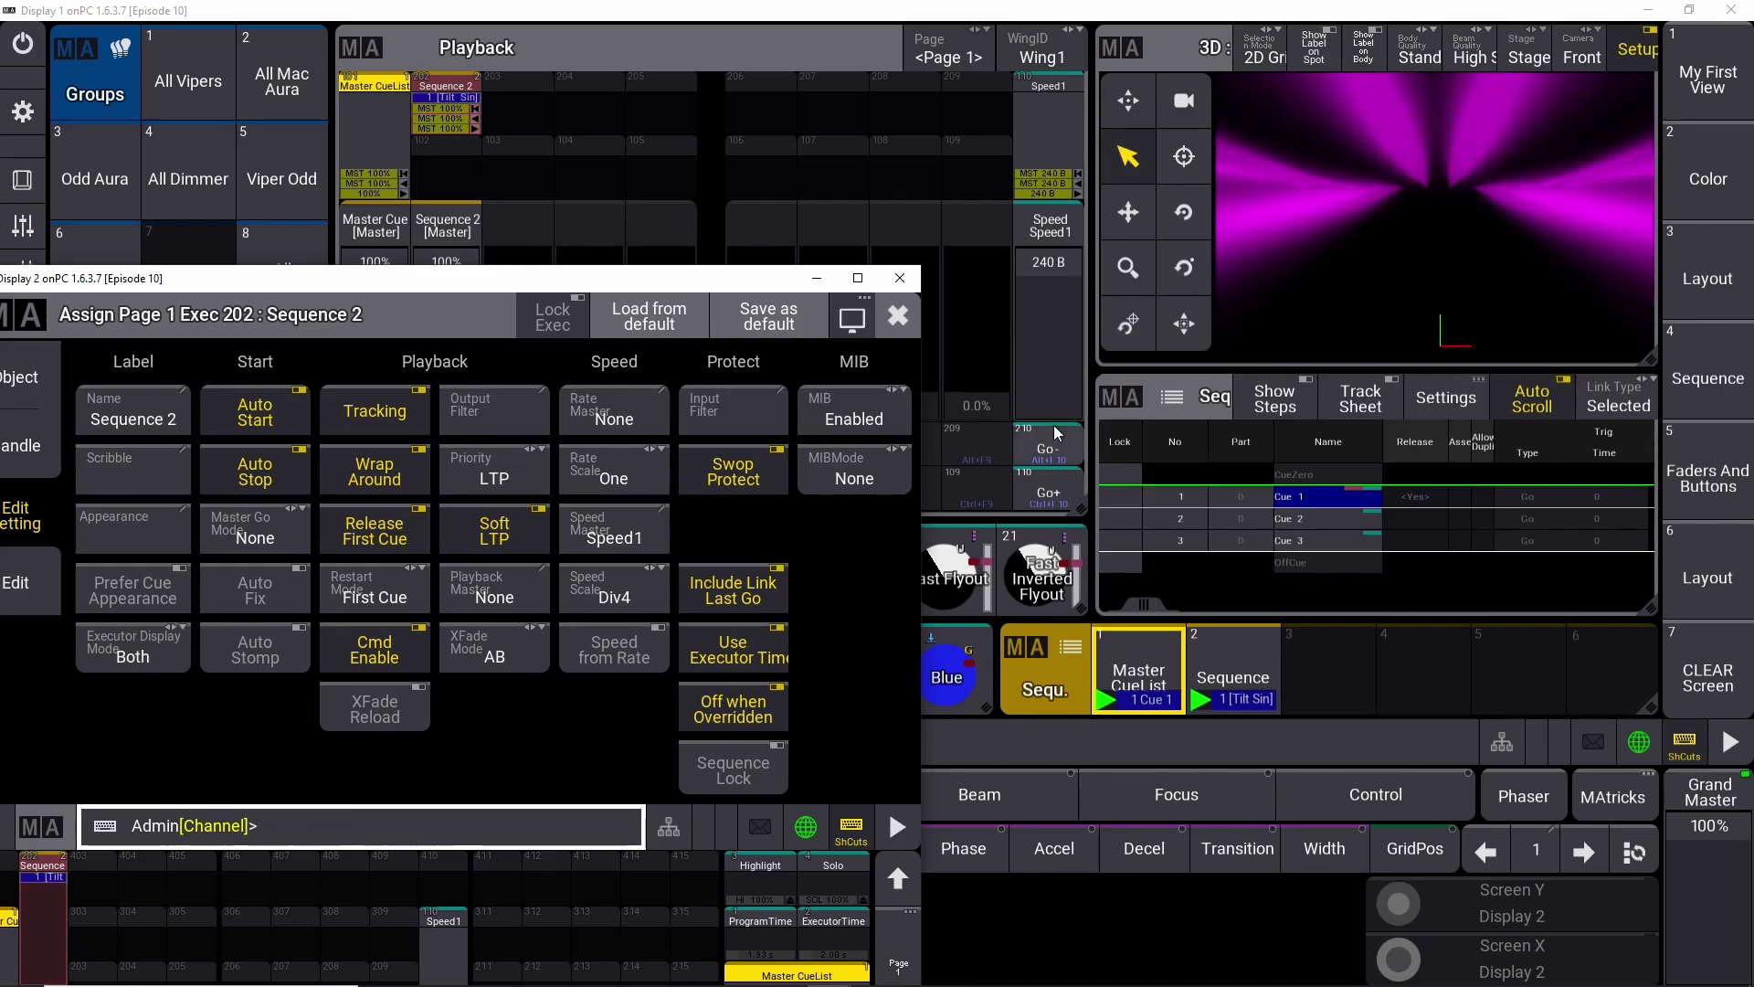
left_click_drag(730, 278, 845, 132)
left_click(724, 446)
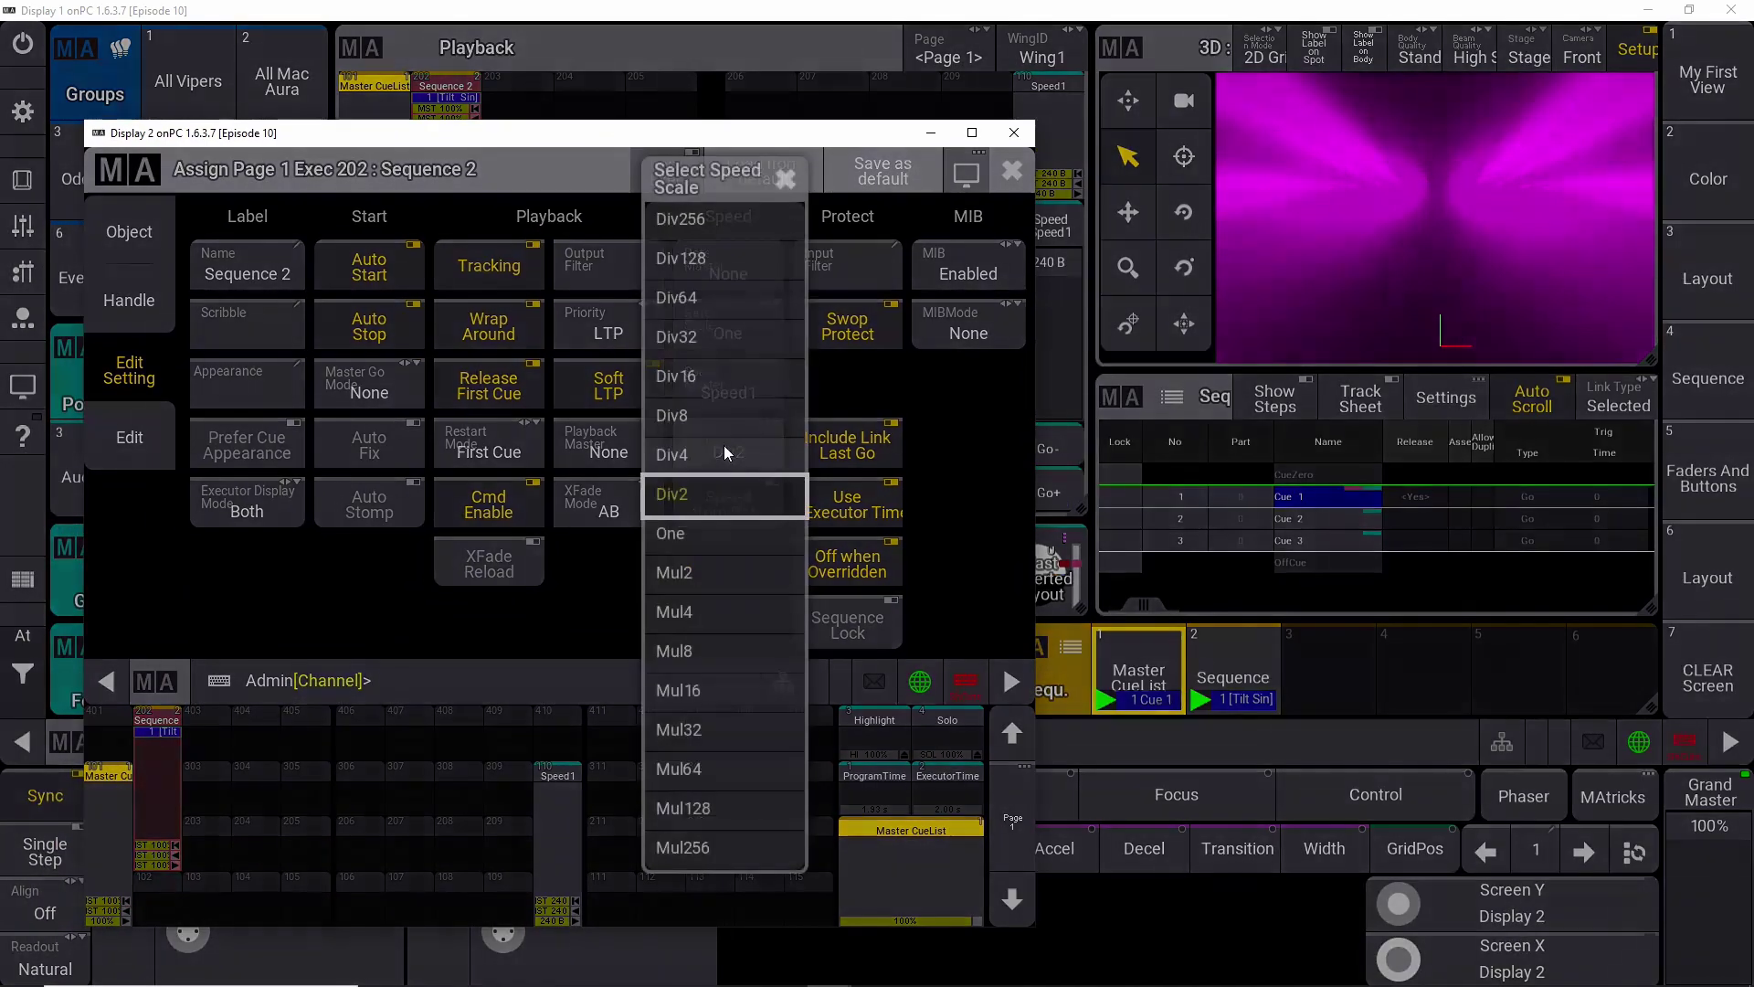
left_click(709, 572)
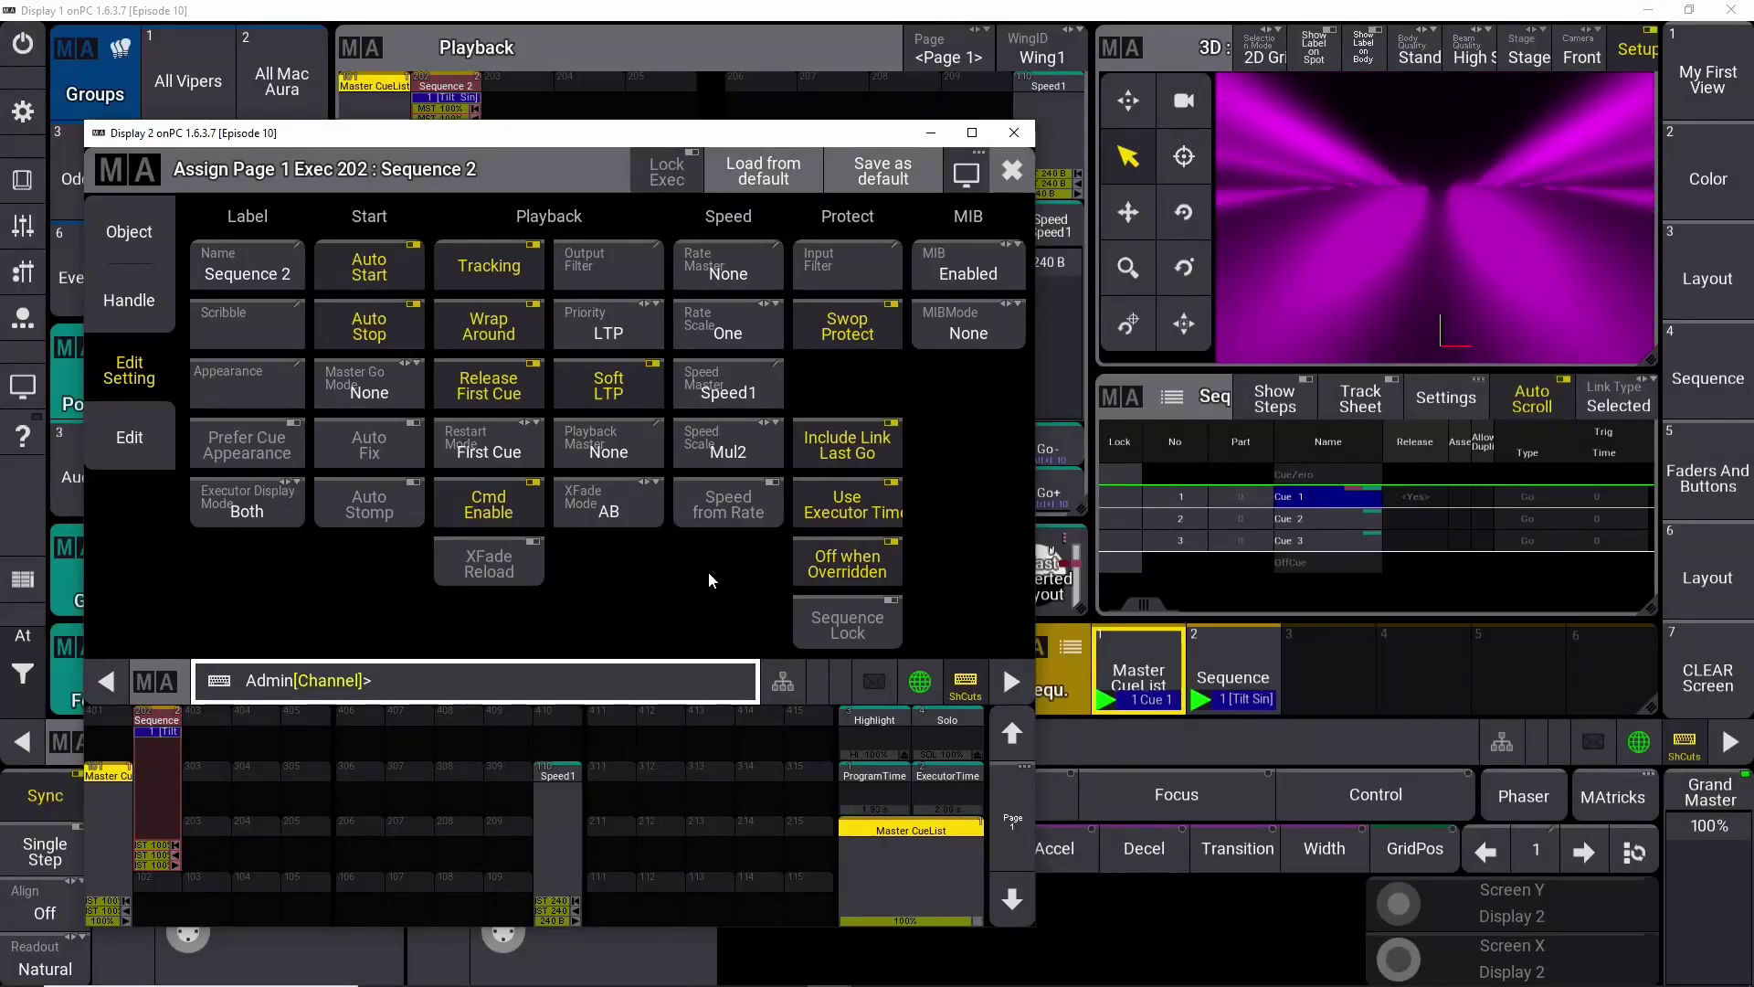
left_click(1013, 133)
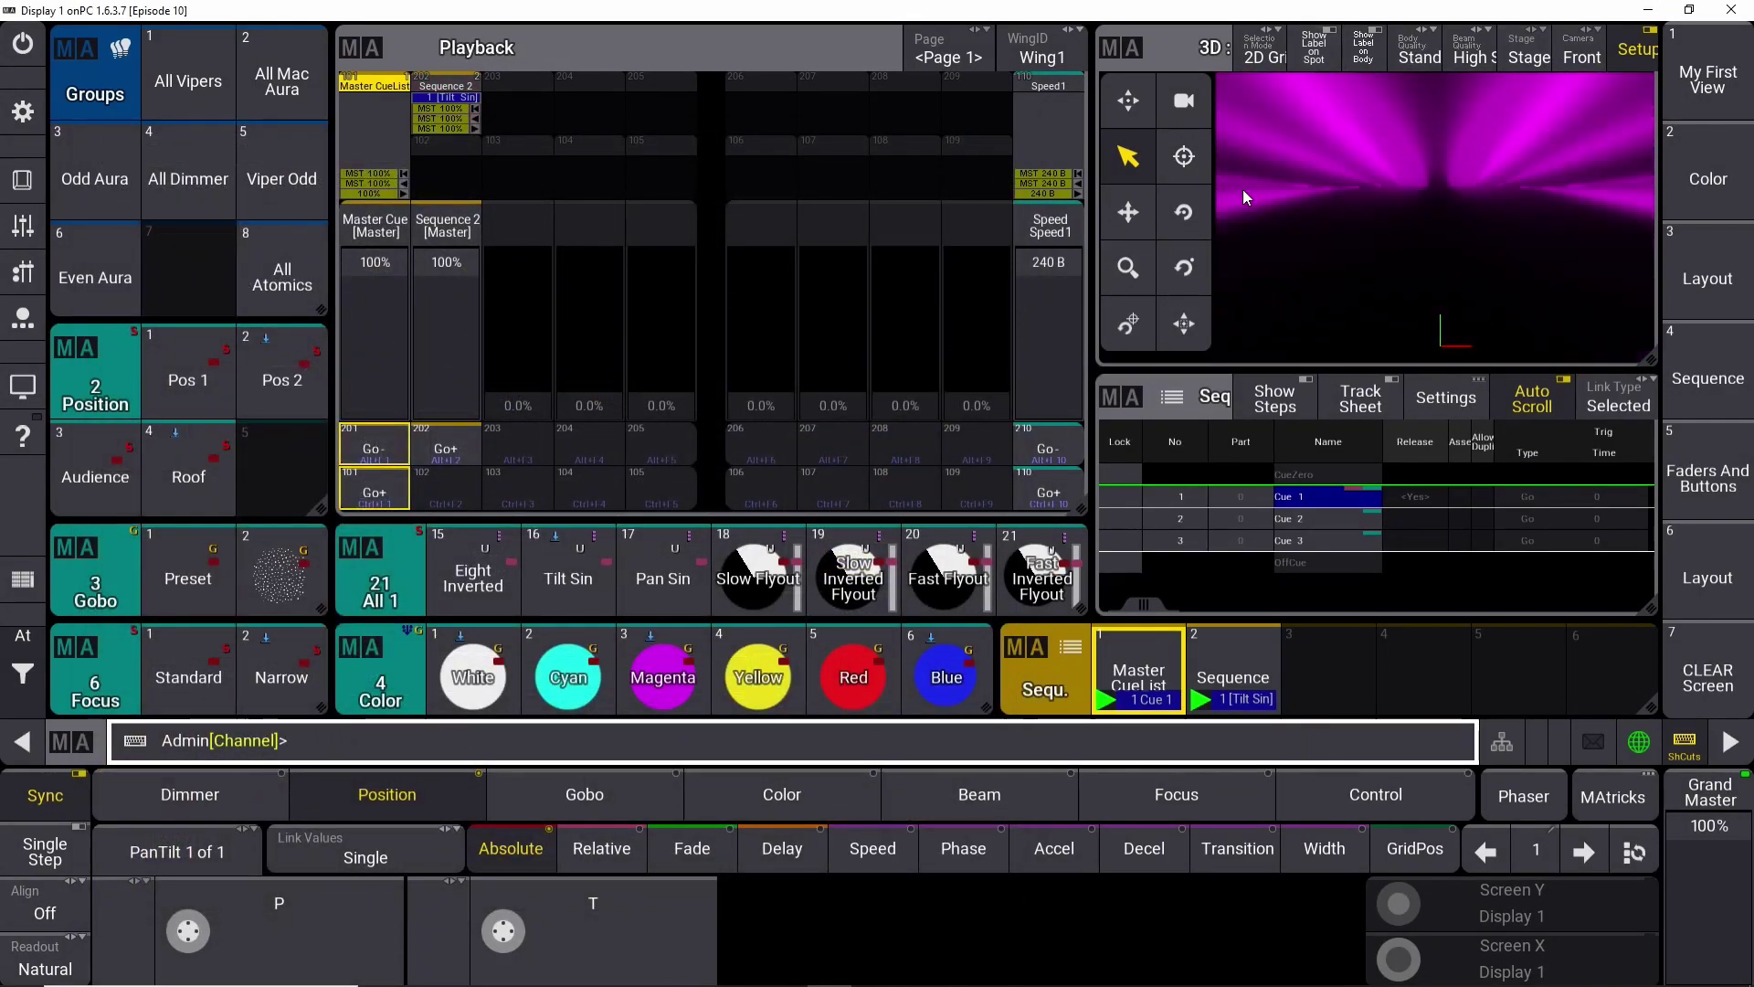
Lower Speed1 to 63 BPM, pull Sequence 2 to zero, and label it Tilt Effect.
left_click_drag(1053, 260, 1052, 338)
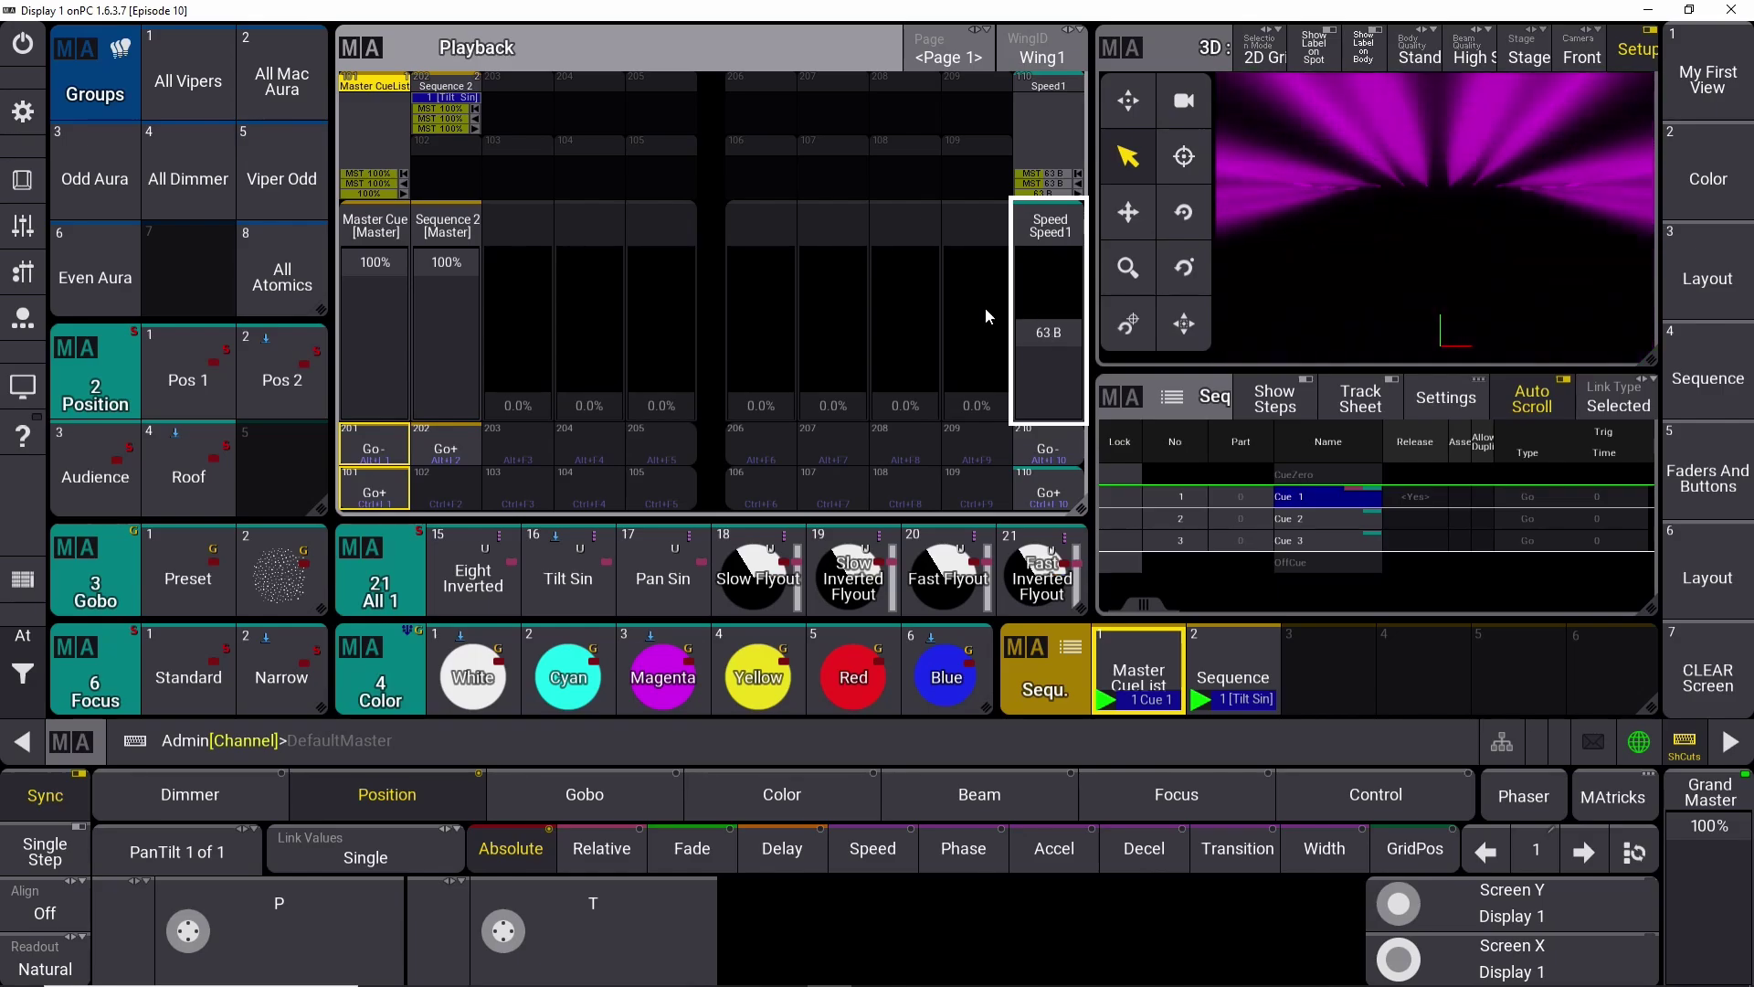
left_click_drag(421, 267, 453, 420)
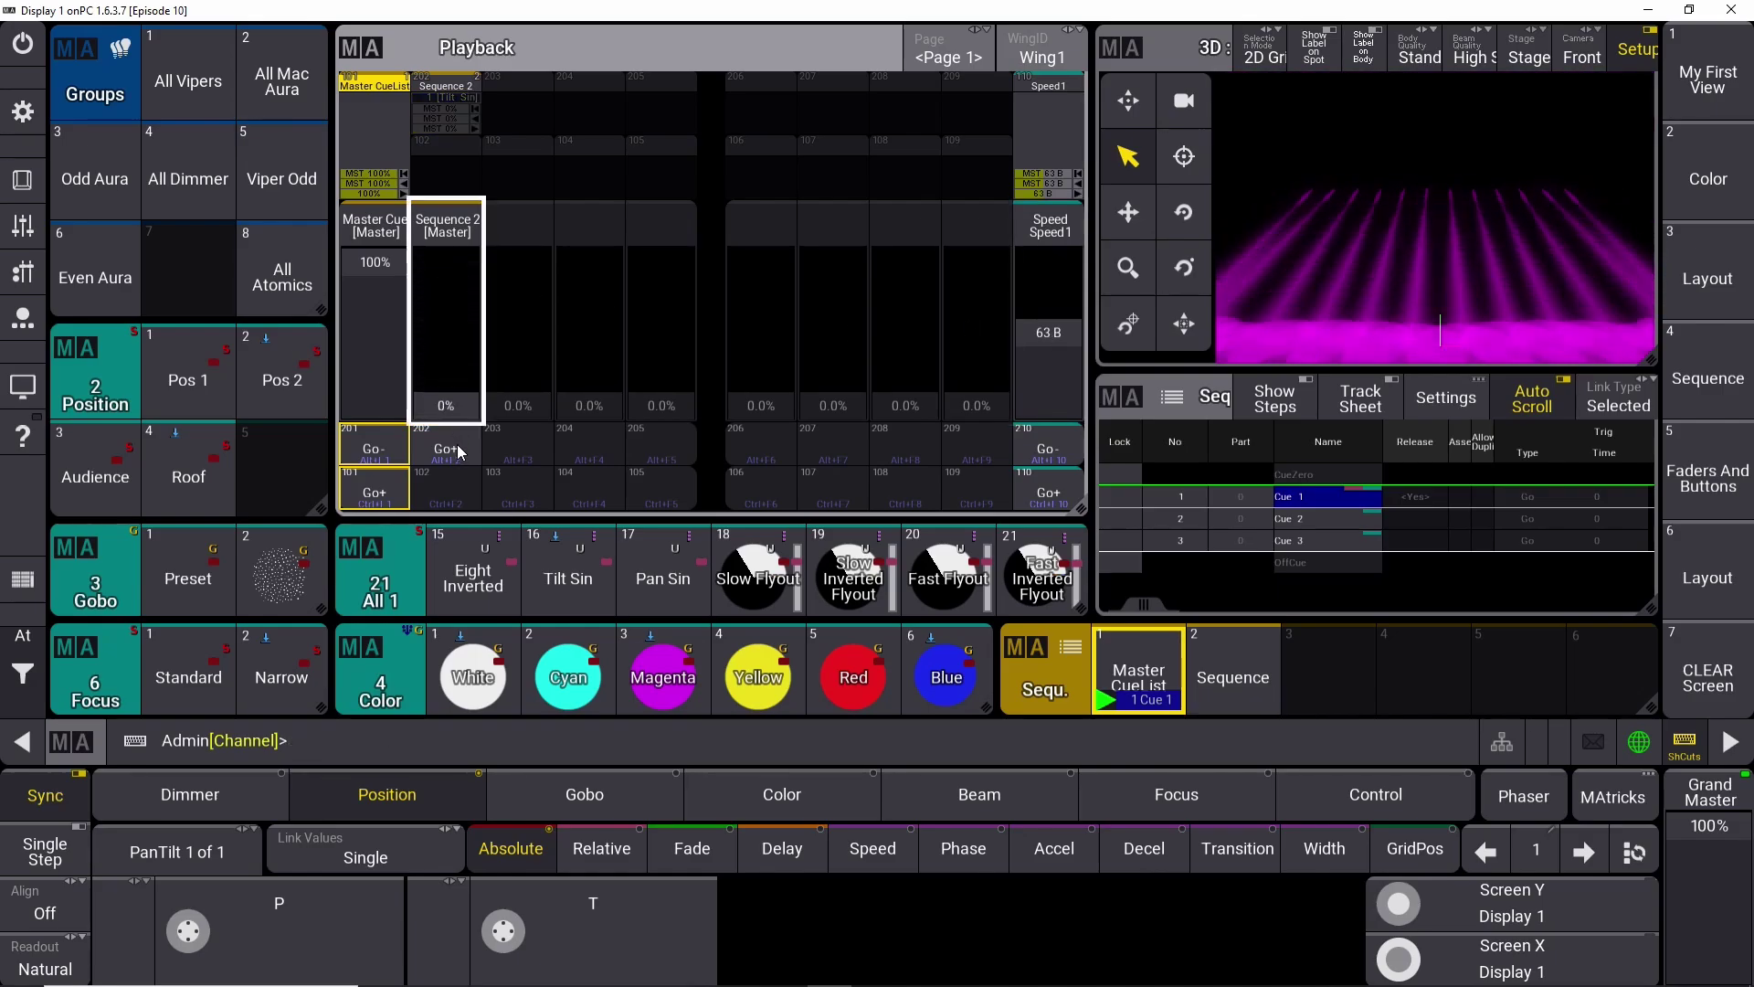
left_click(1230, 682)
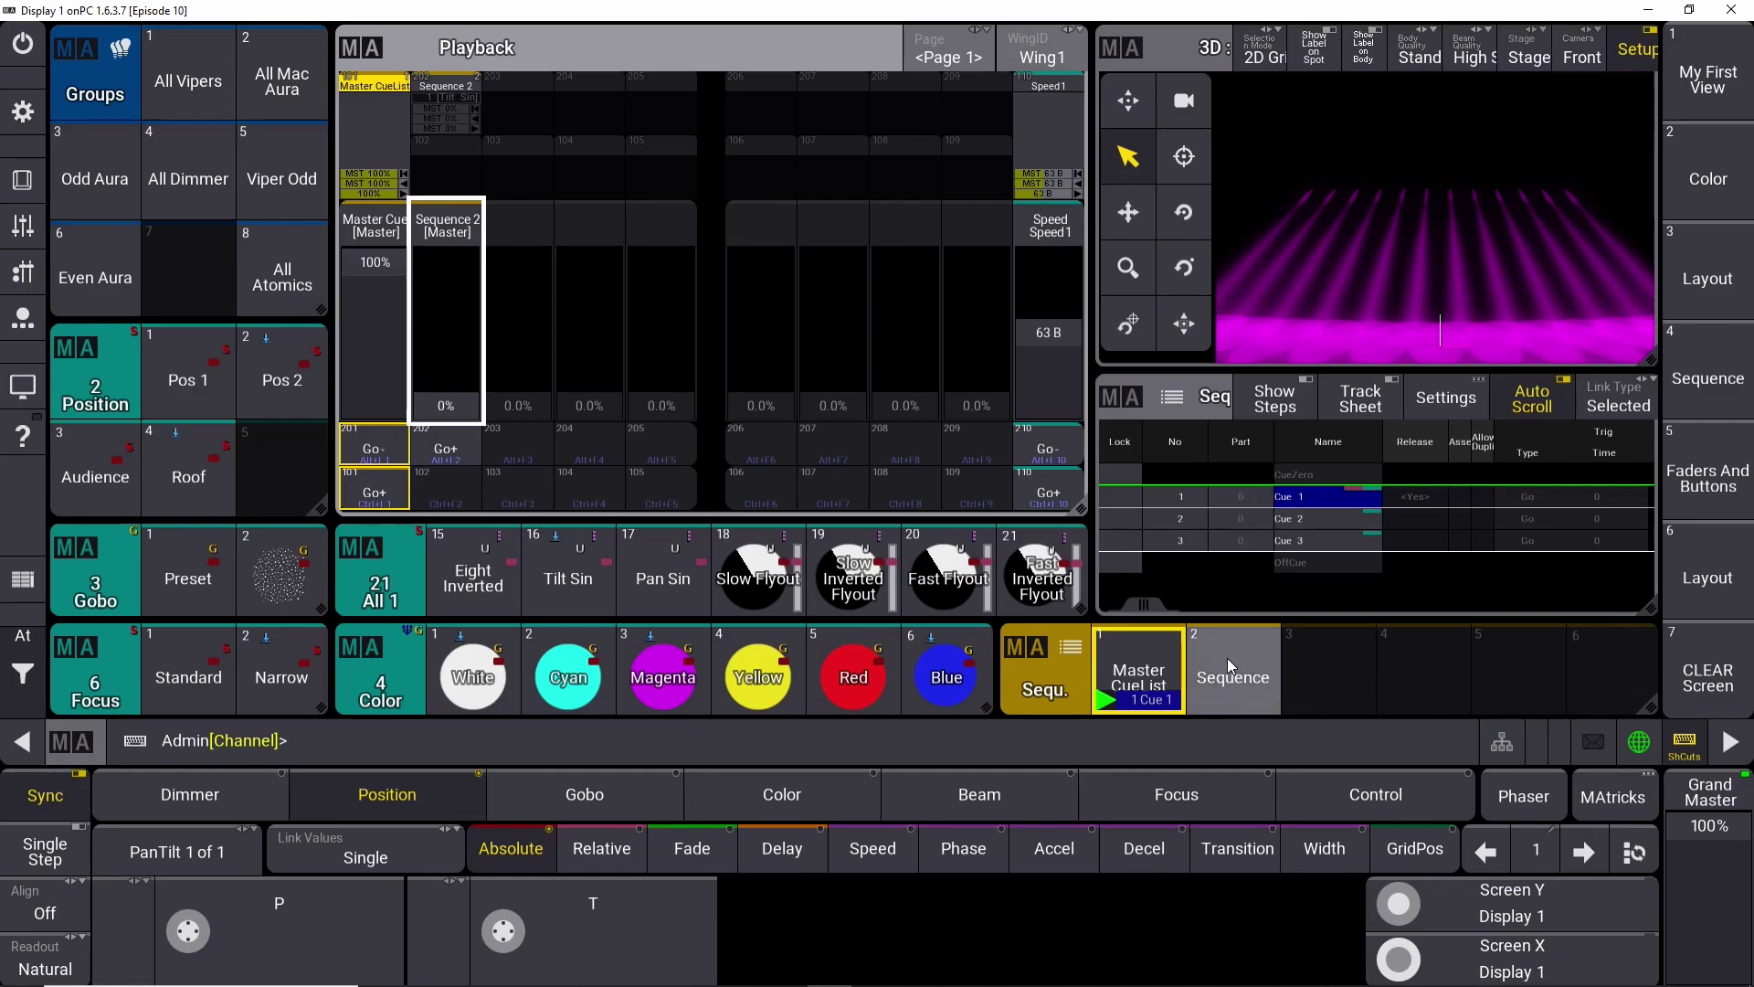
left_click(1231, 609)
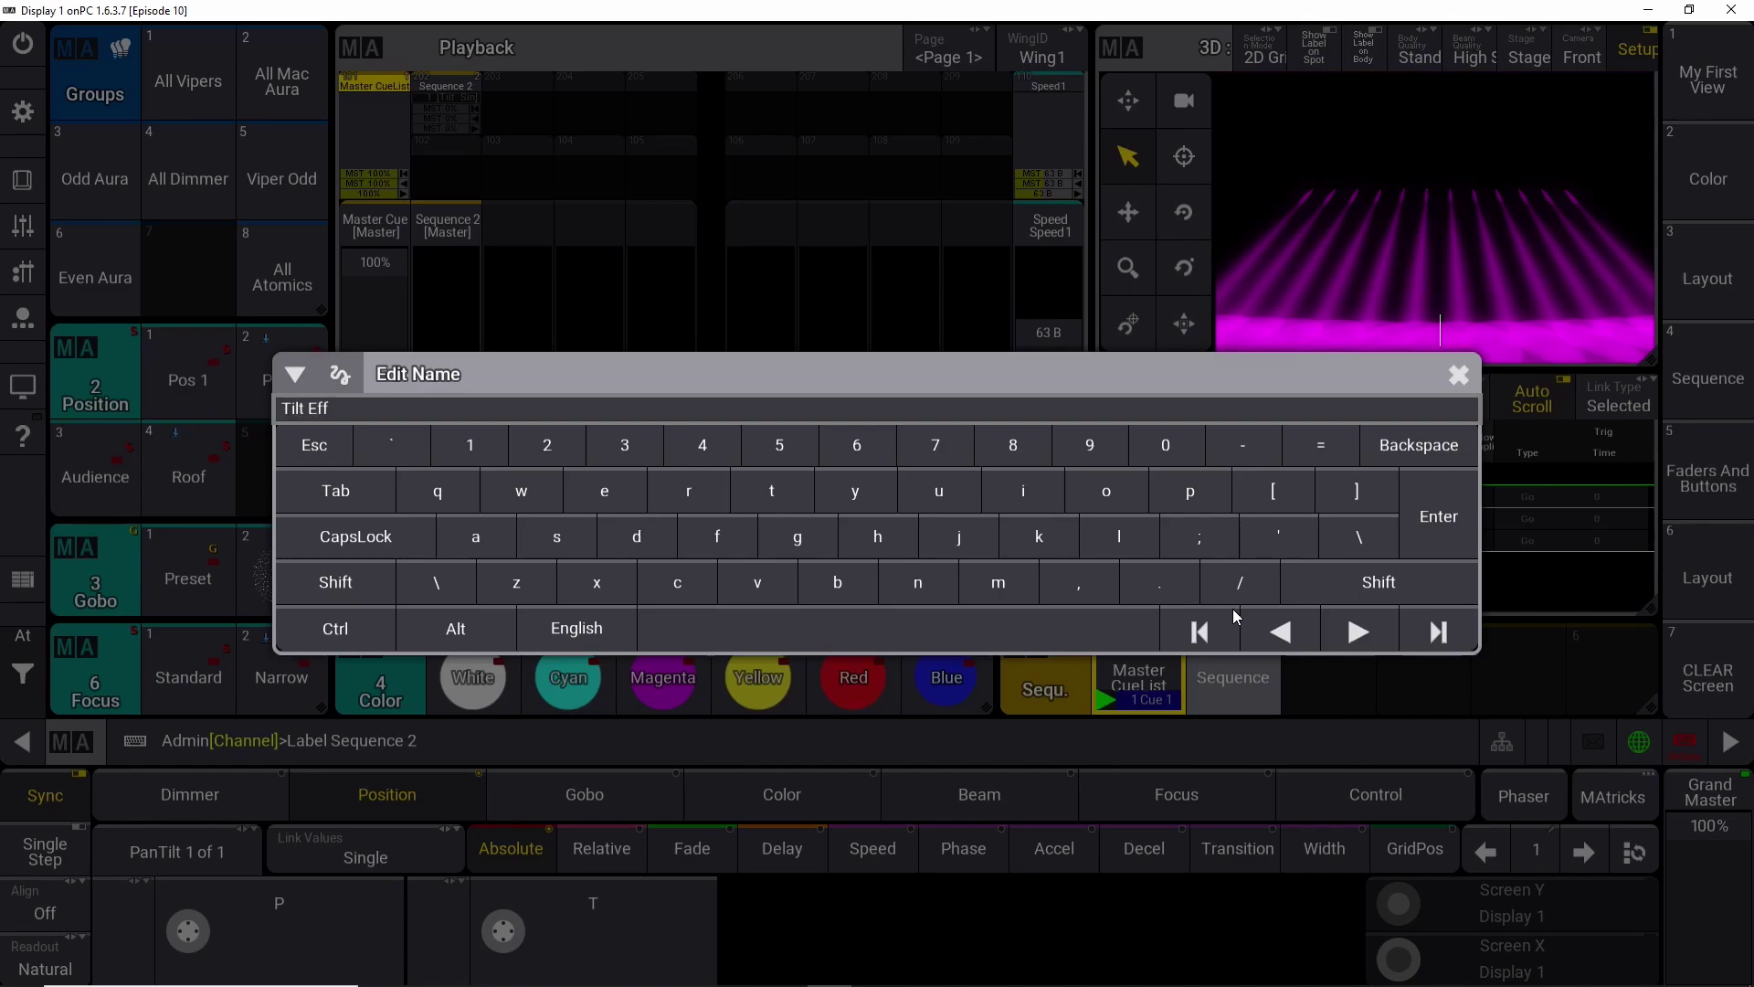
key("Return")
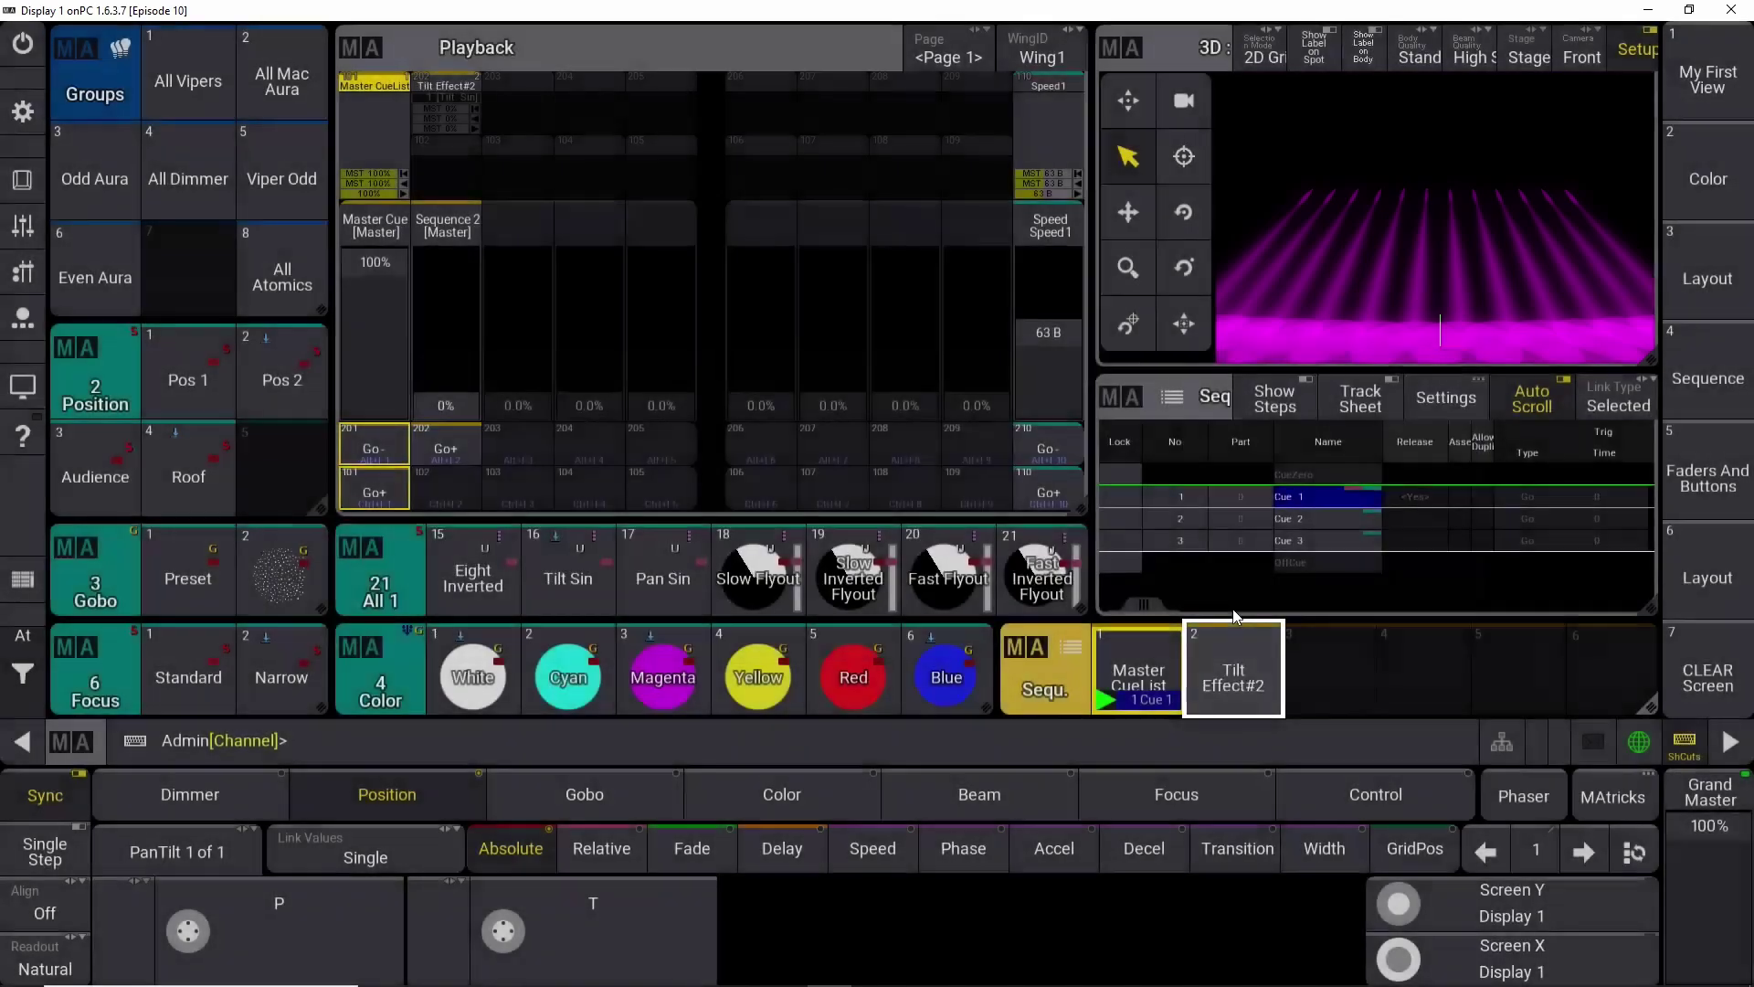
left_click(33, 681)
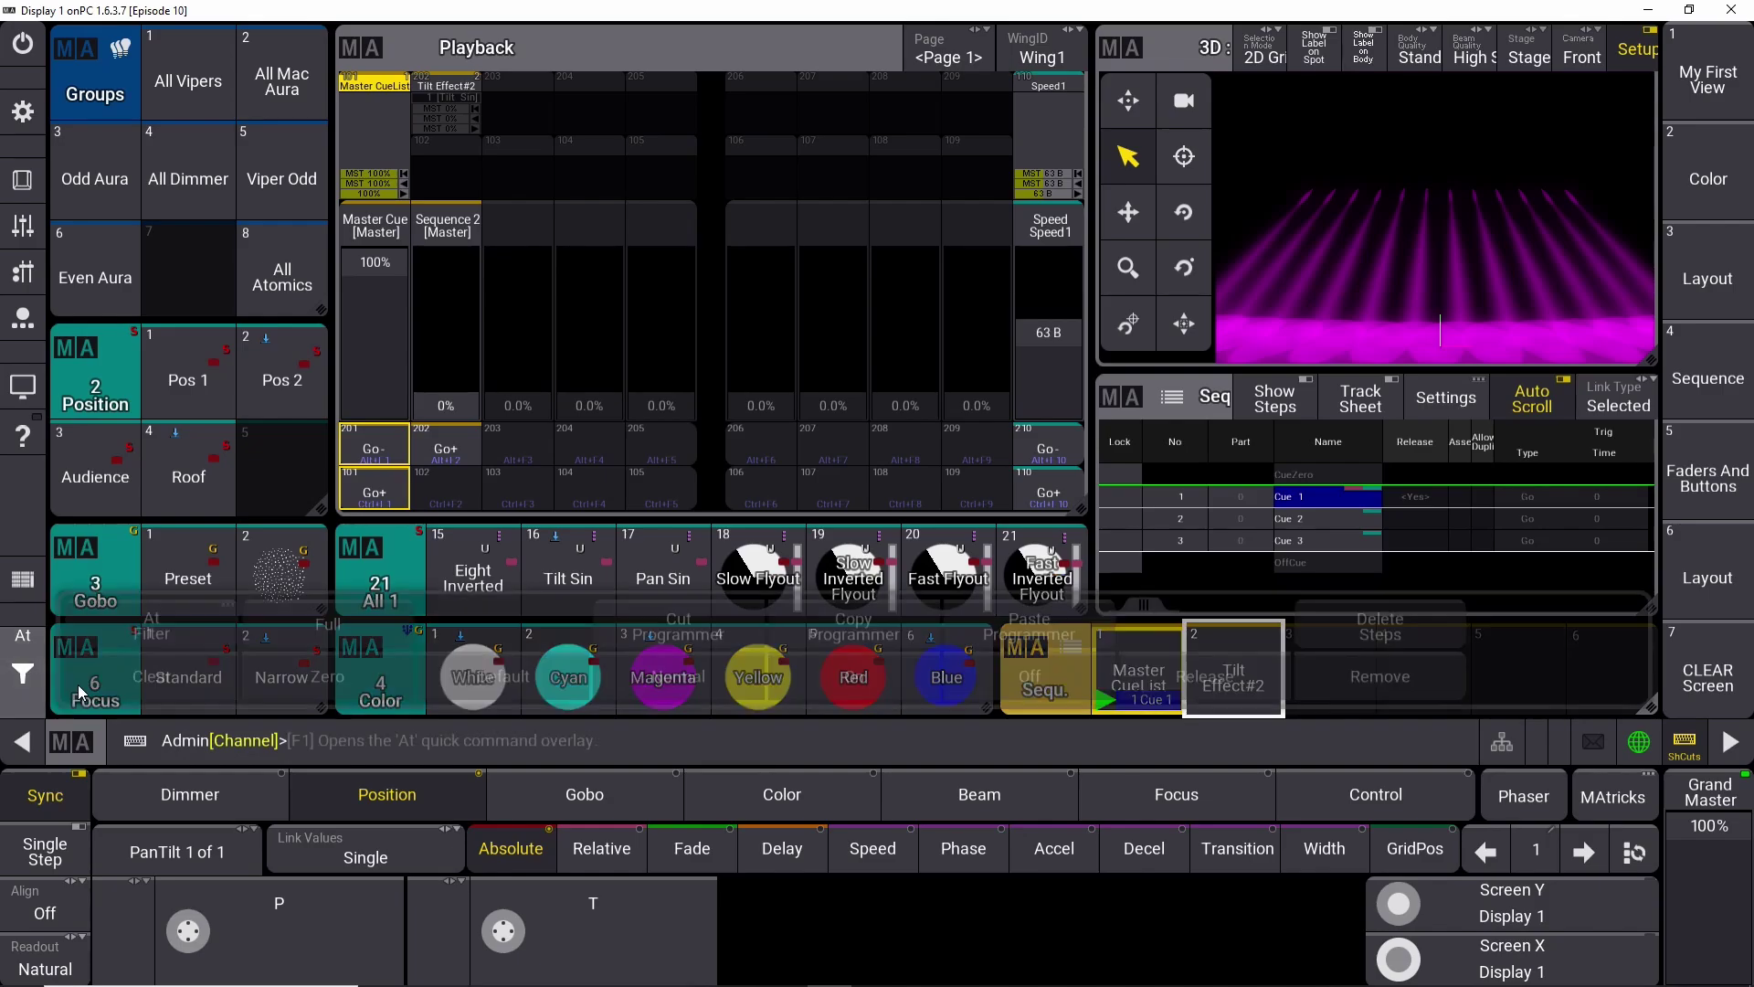
left_click(33, 680)
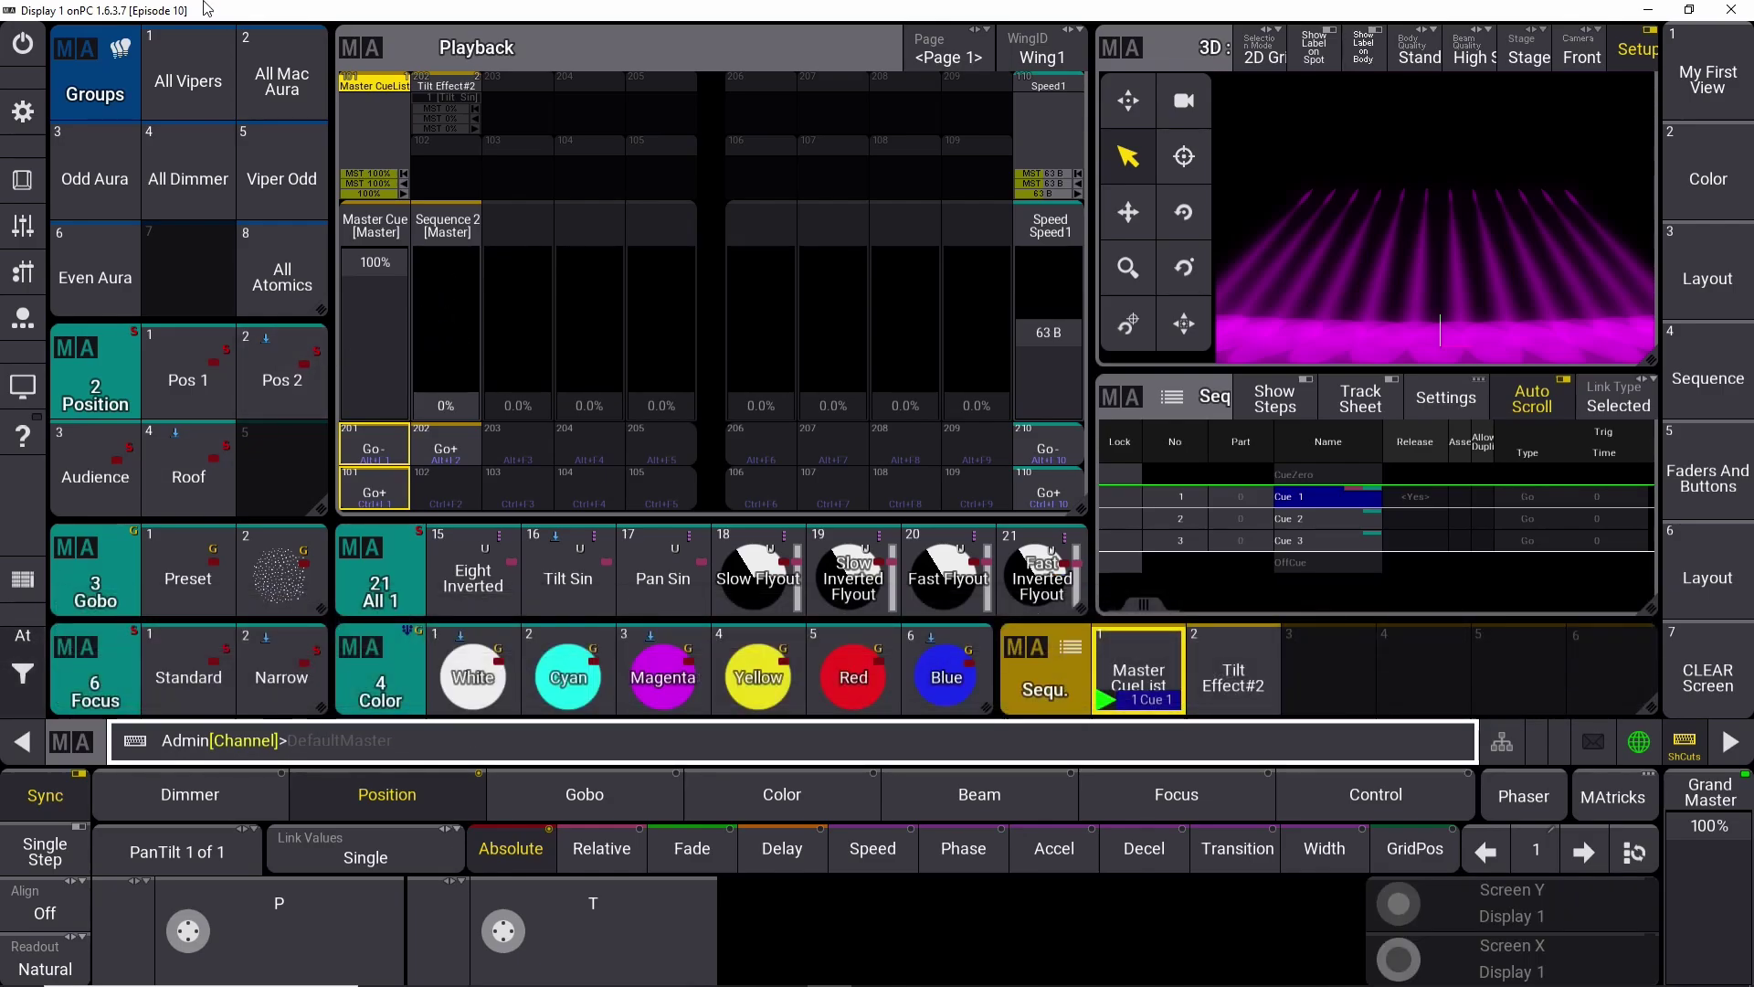
Select the All Vipers group and apply the Dim Sinus phaser to it.
left_click(203, 82)
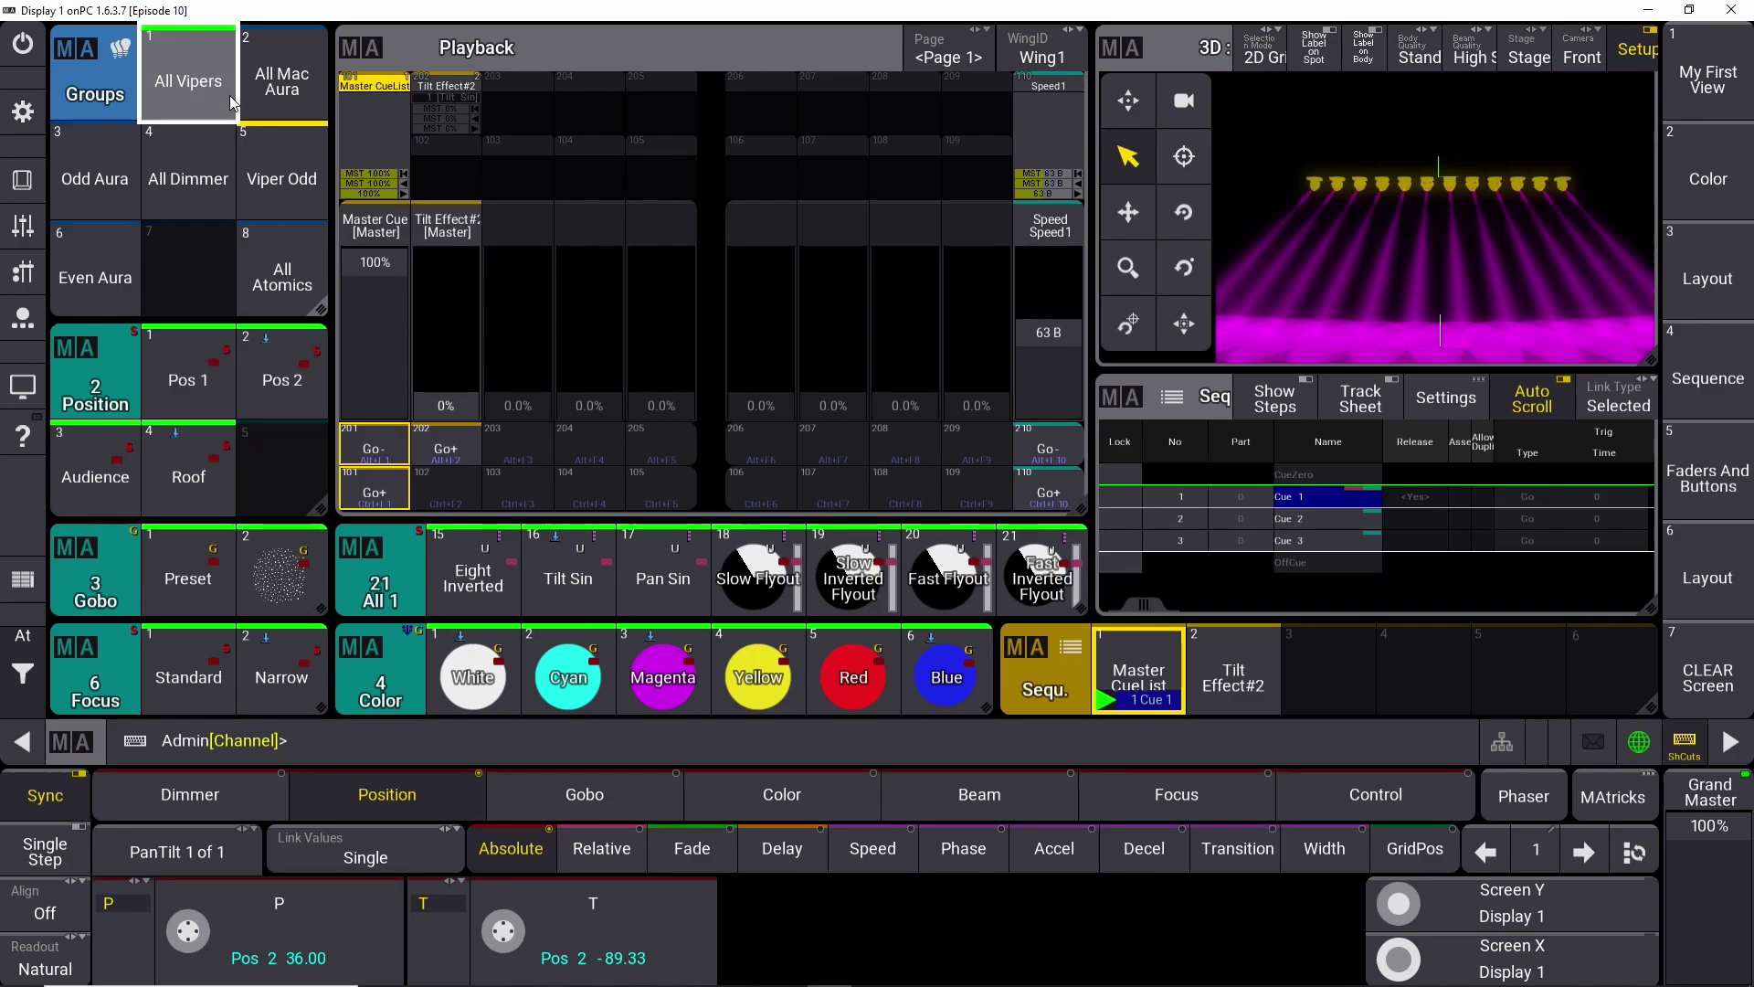
left_click(513, 534)
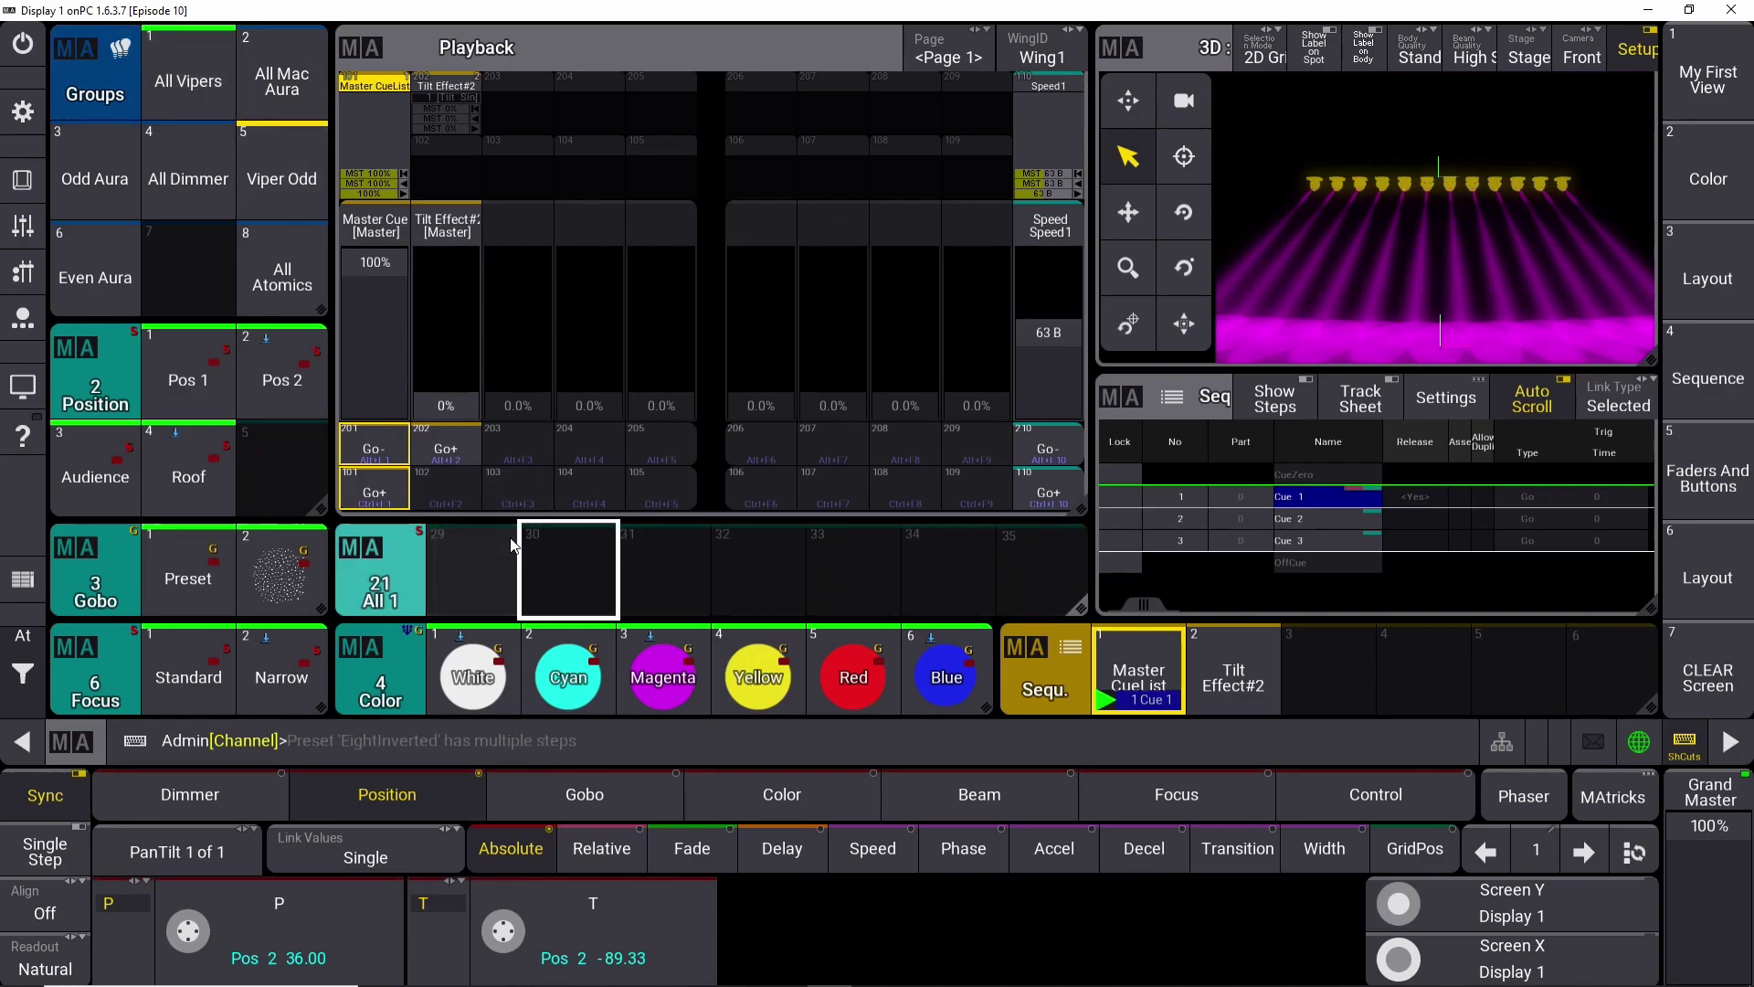
scroll(513, 545, "up", 4)
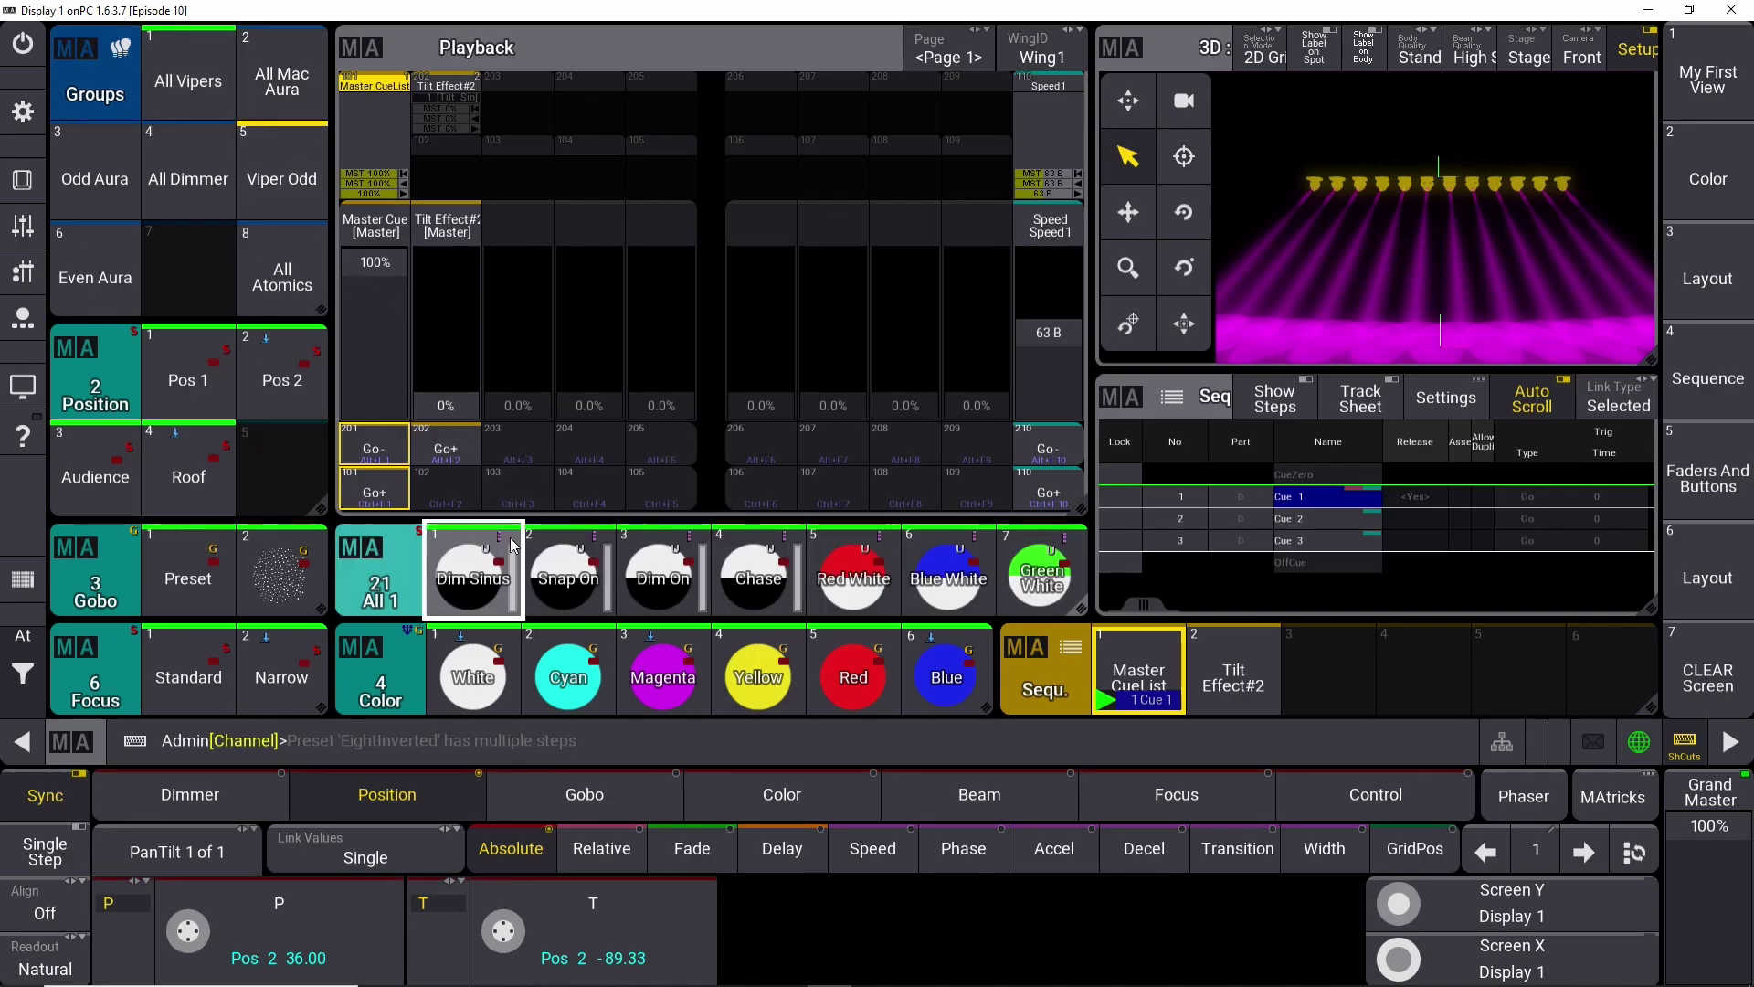
left_click(479, 572)
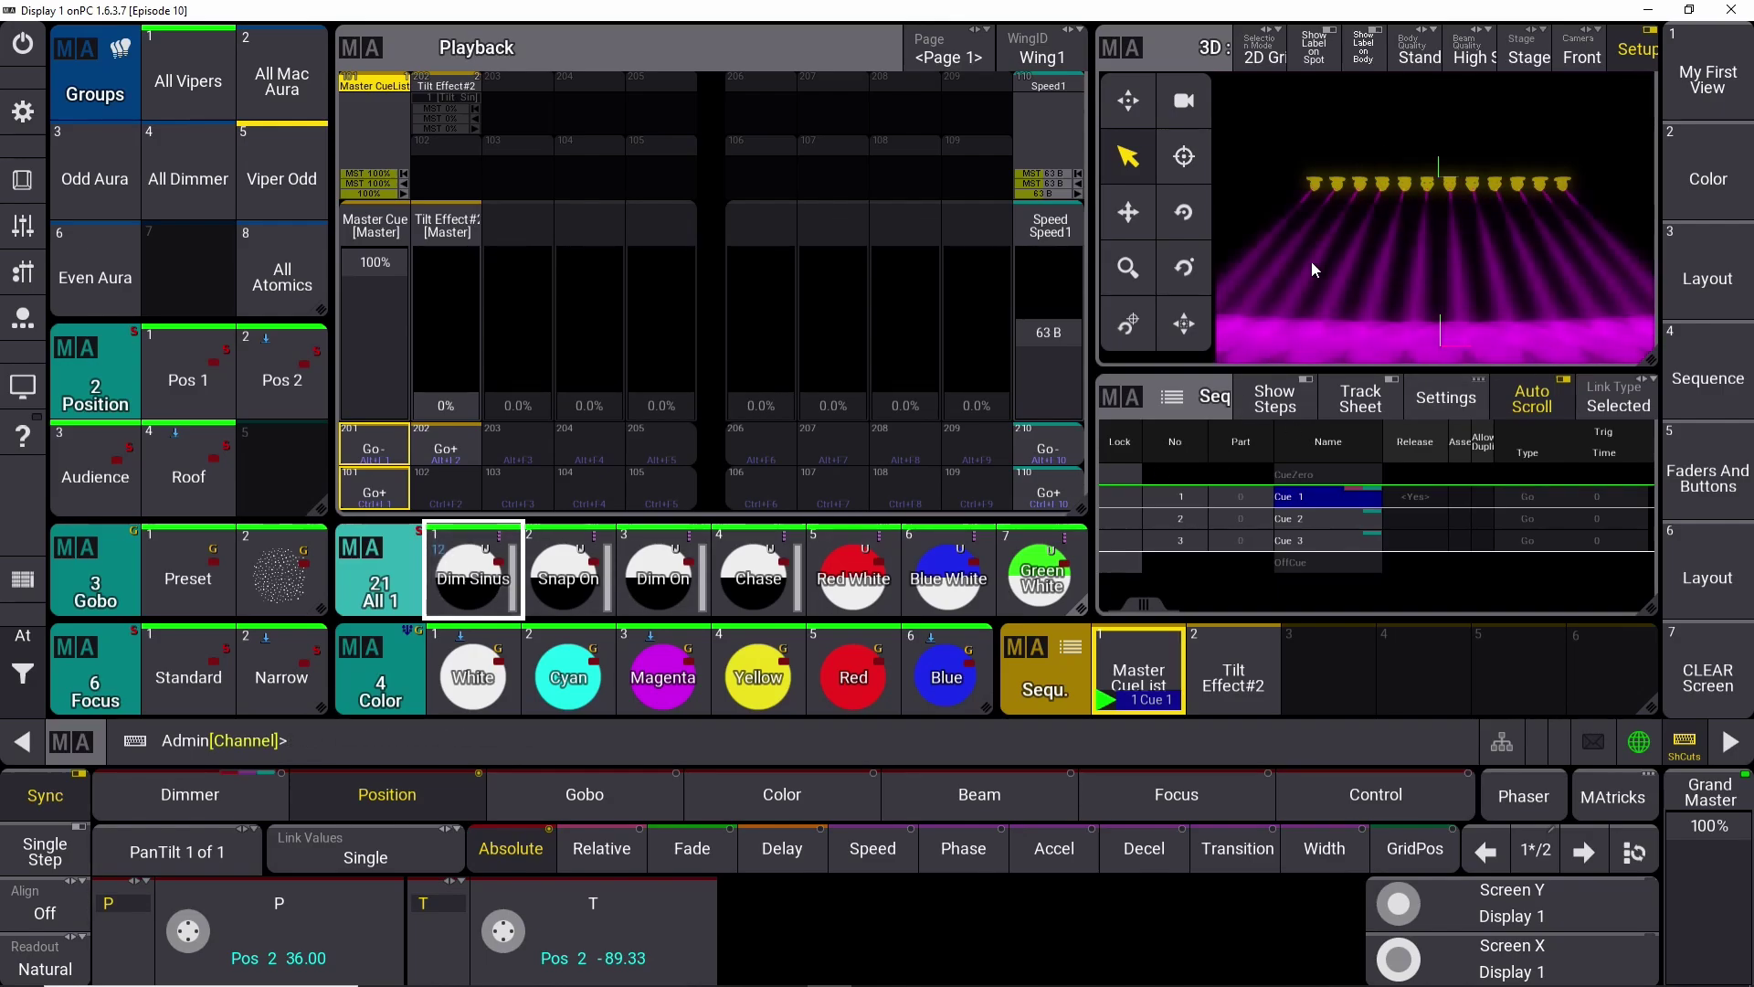
Spread the dimmer phase across the Vipers 0 thru -360.
left_click(965, 850)
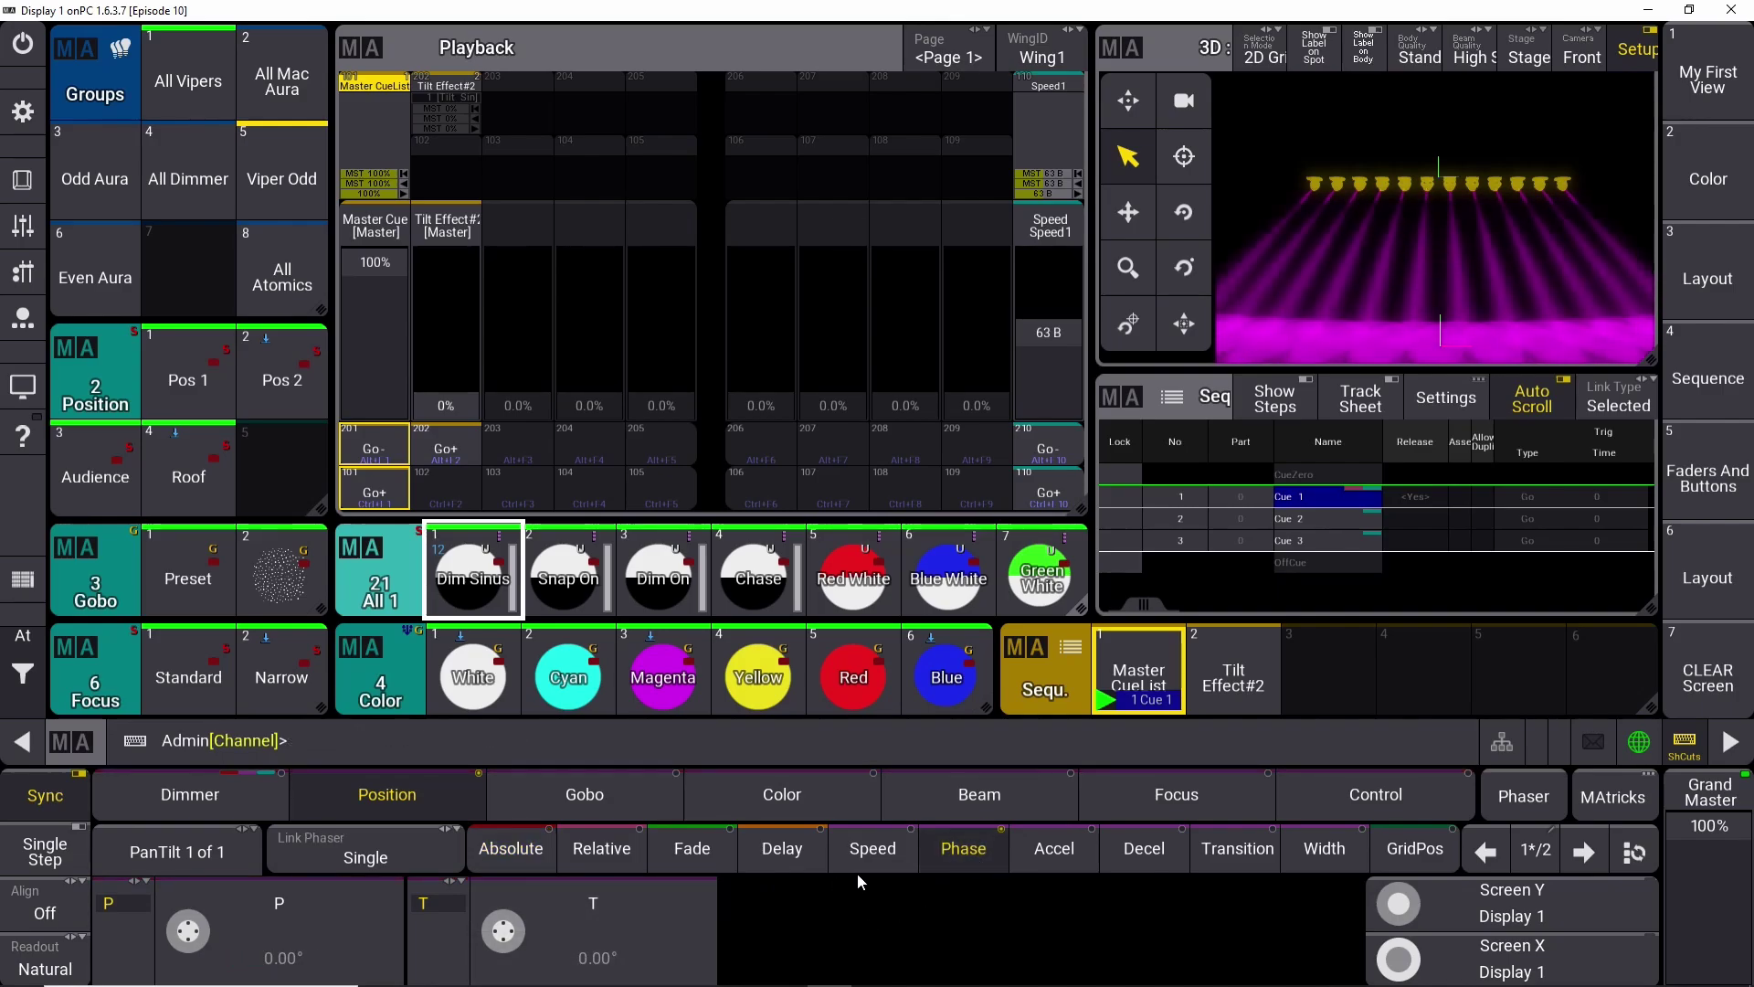
left_click(248, 804)
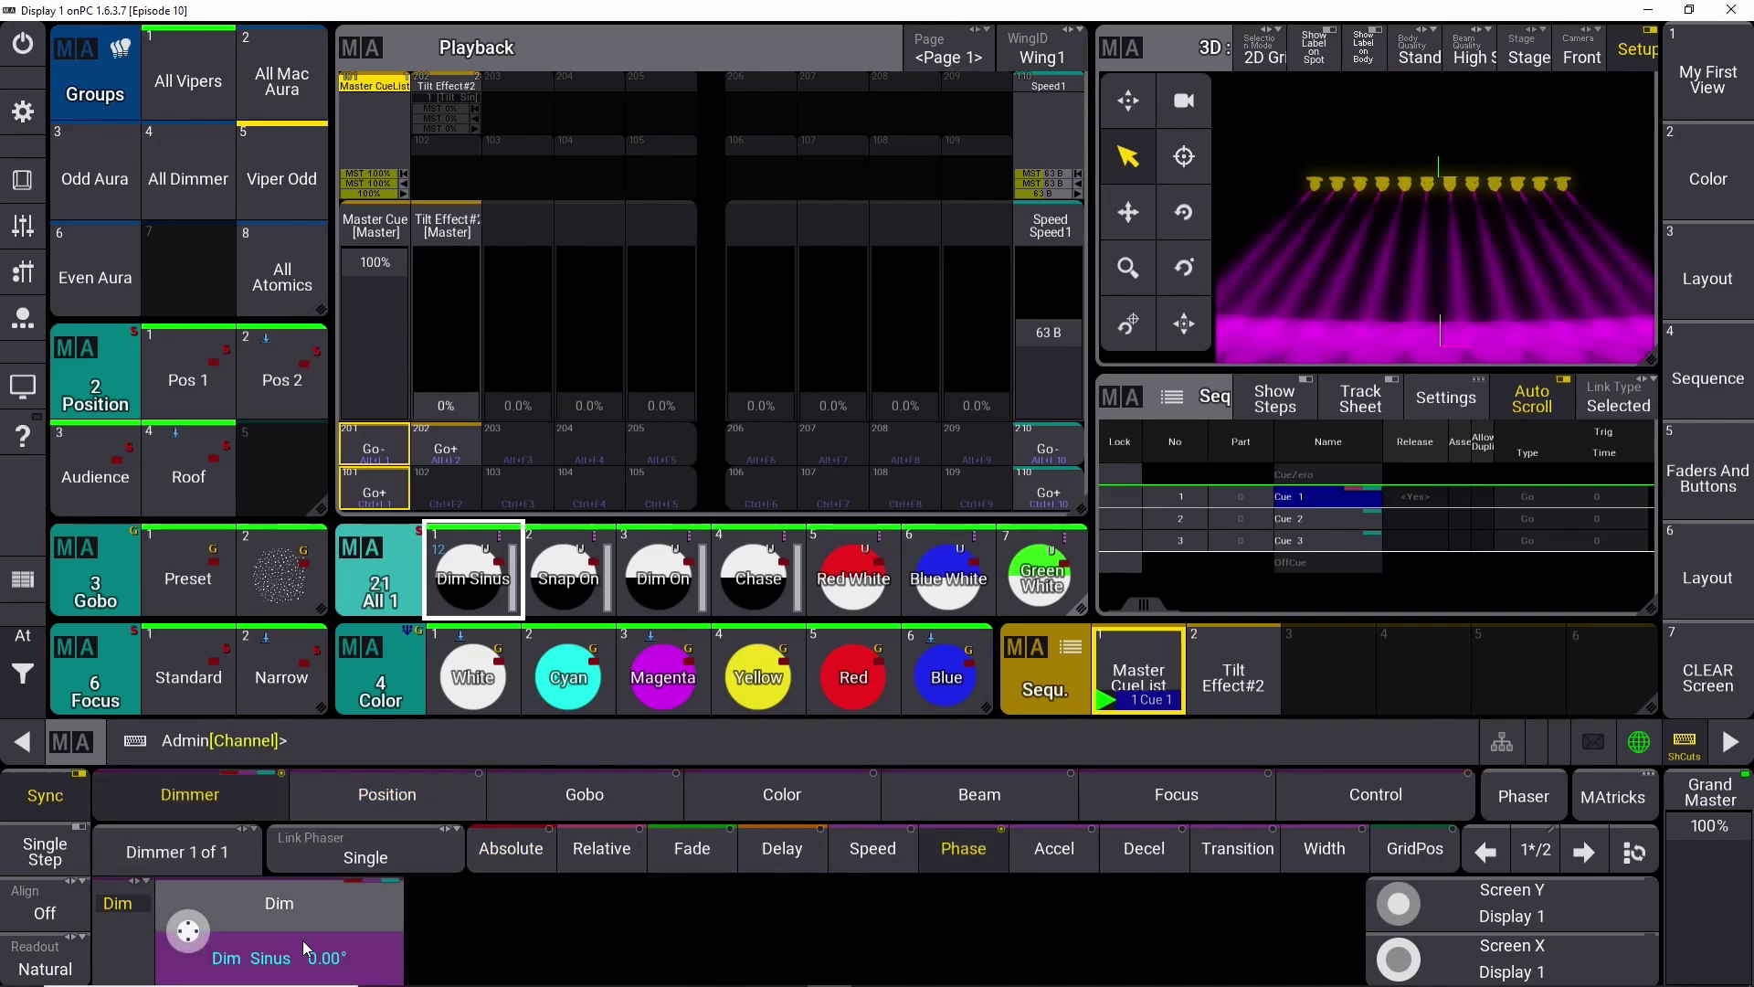
left_click(298, 964)
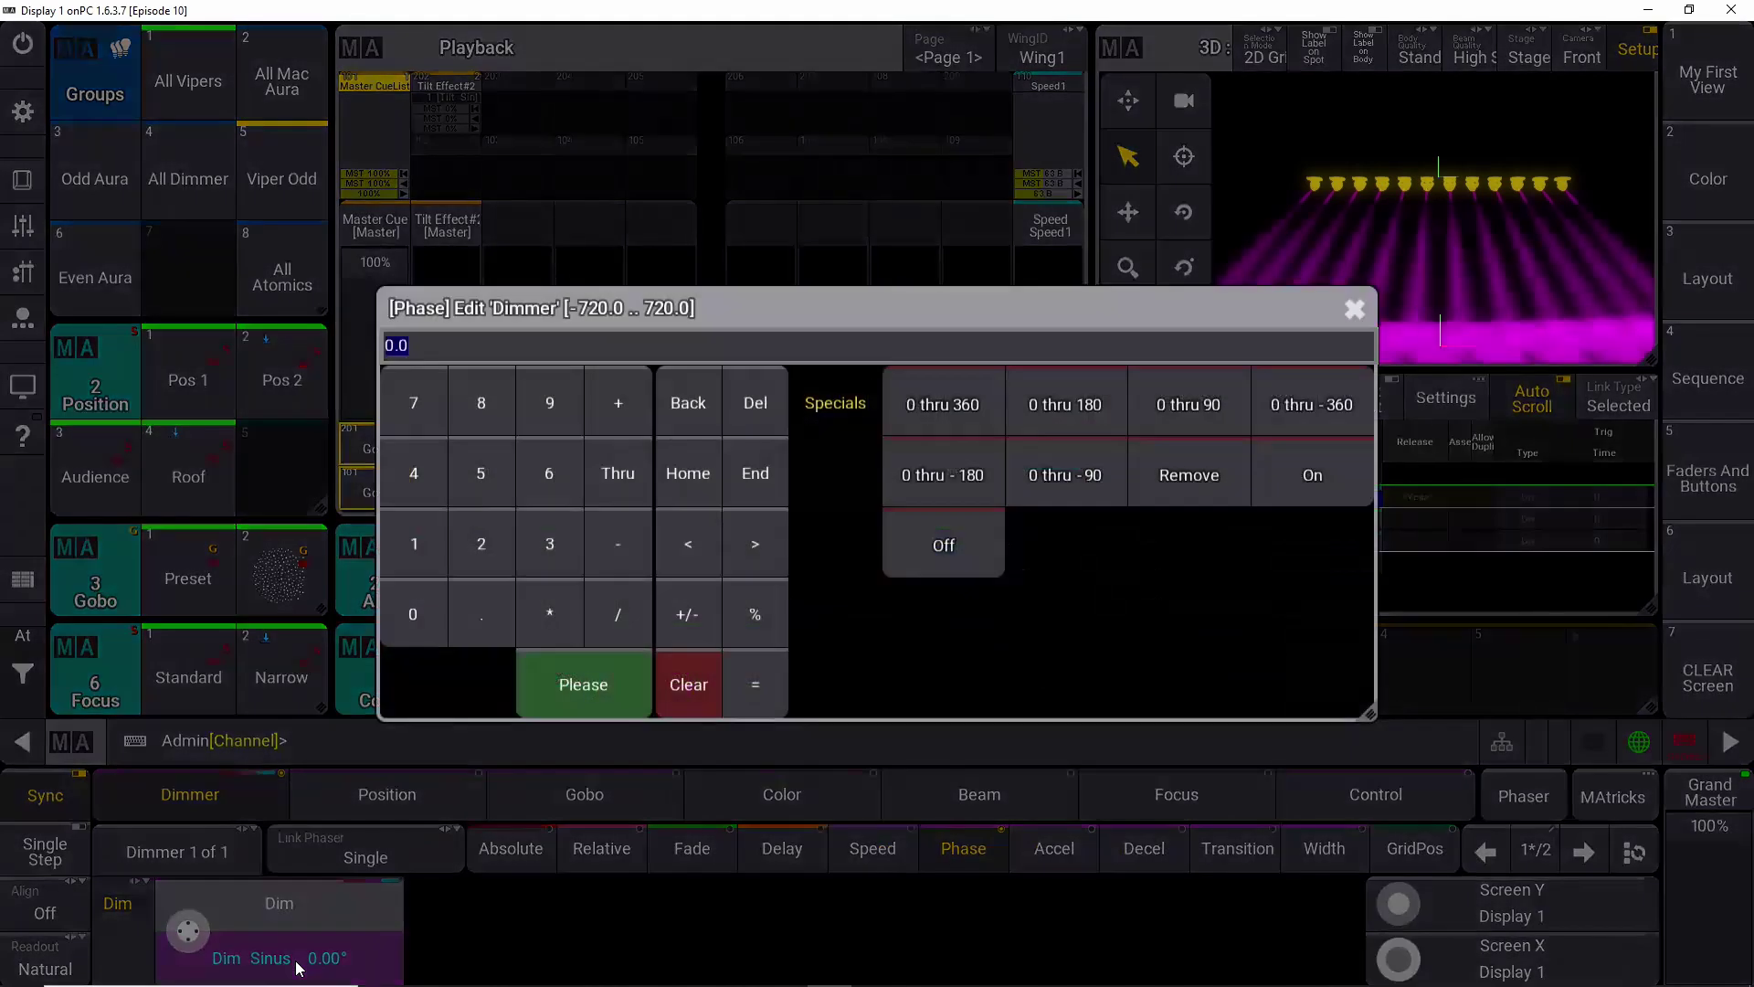
left_click(1318, 404)
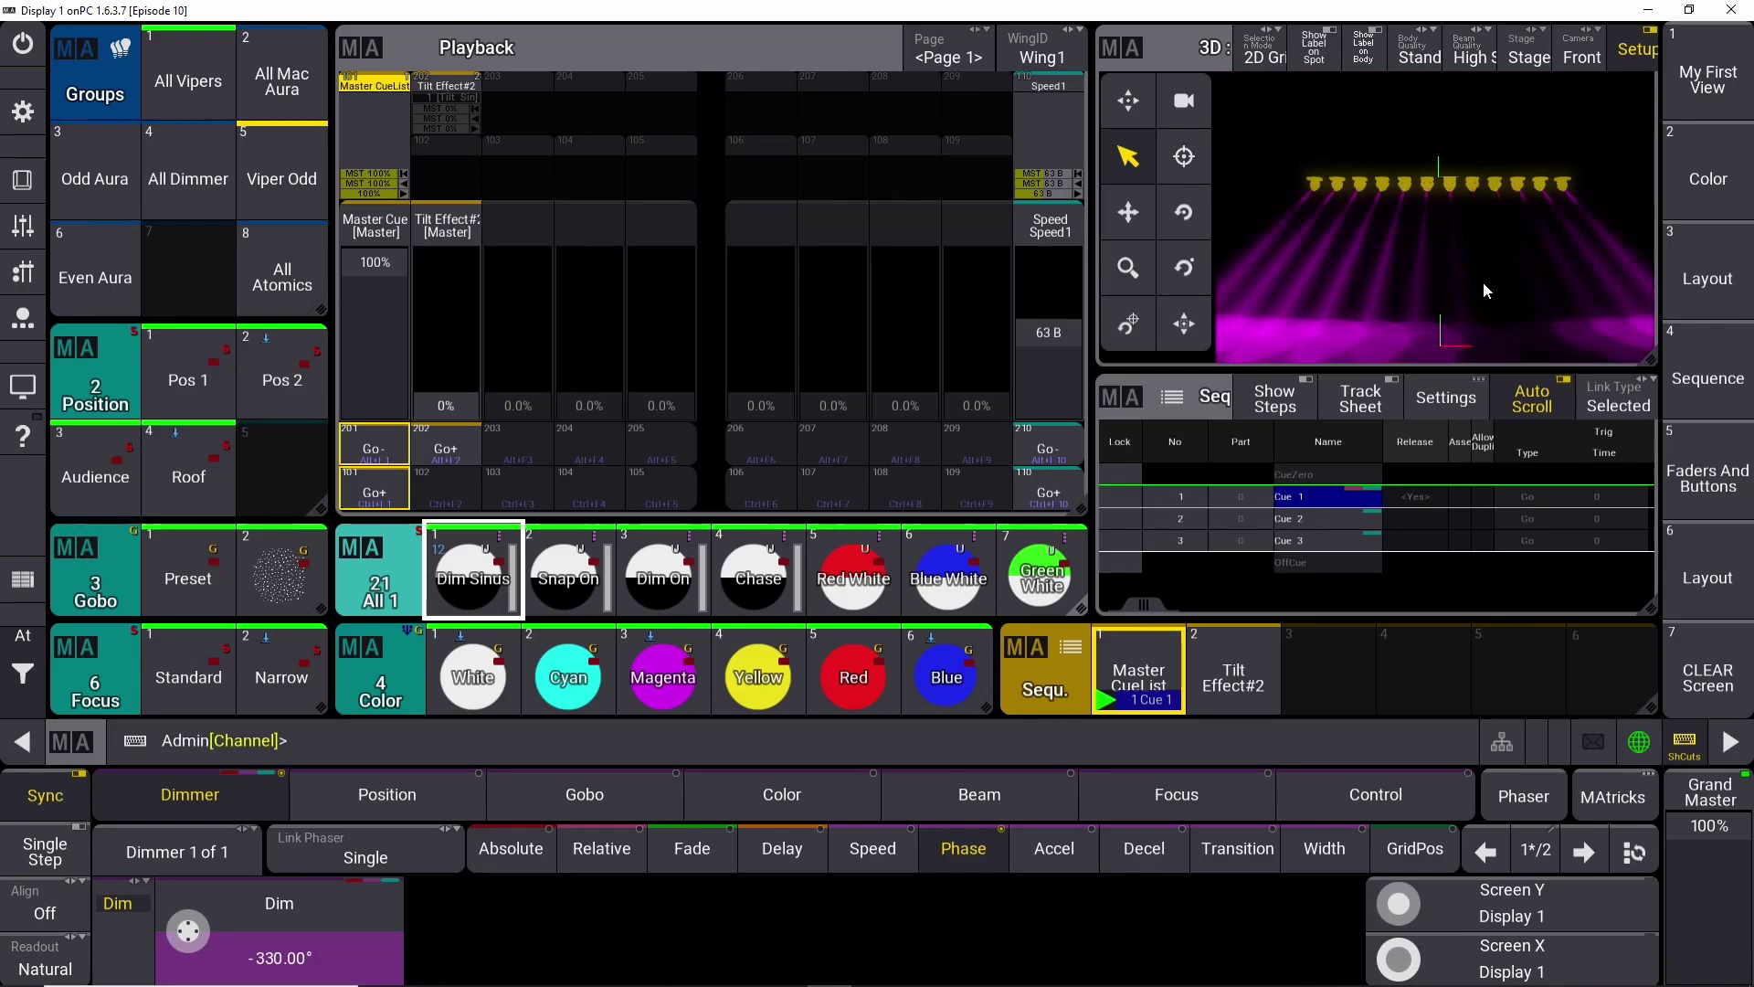
Raise the dimmer effect's speed to 83 BPM.
left_click(1324, 848)
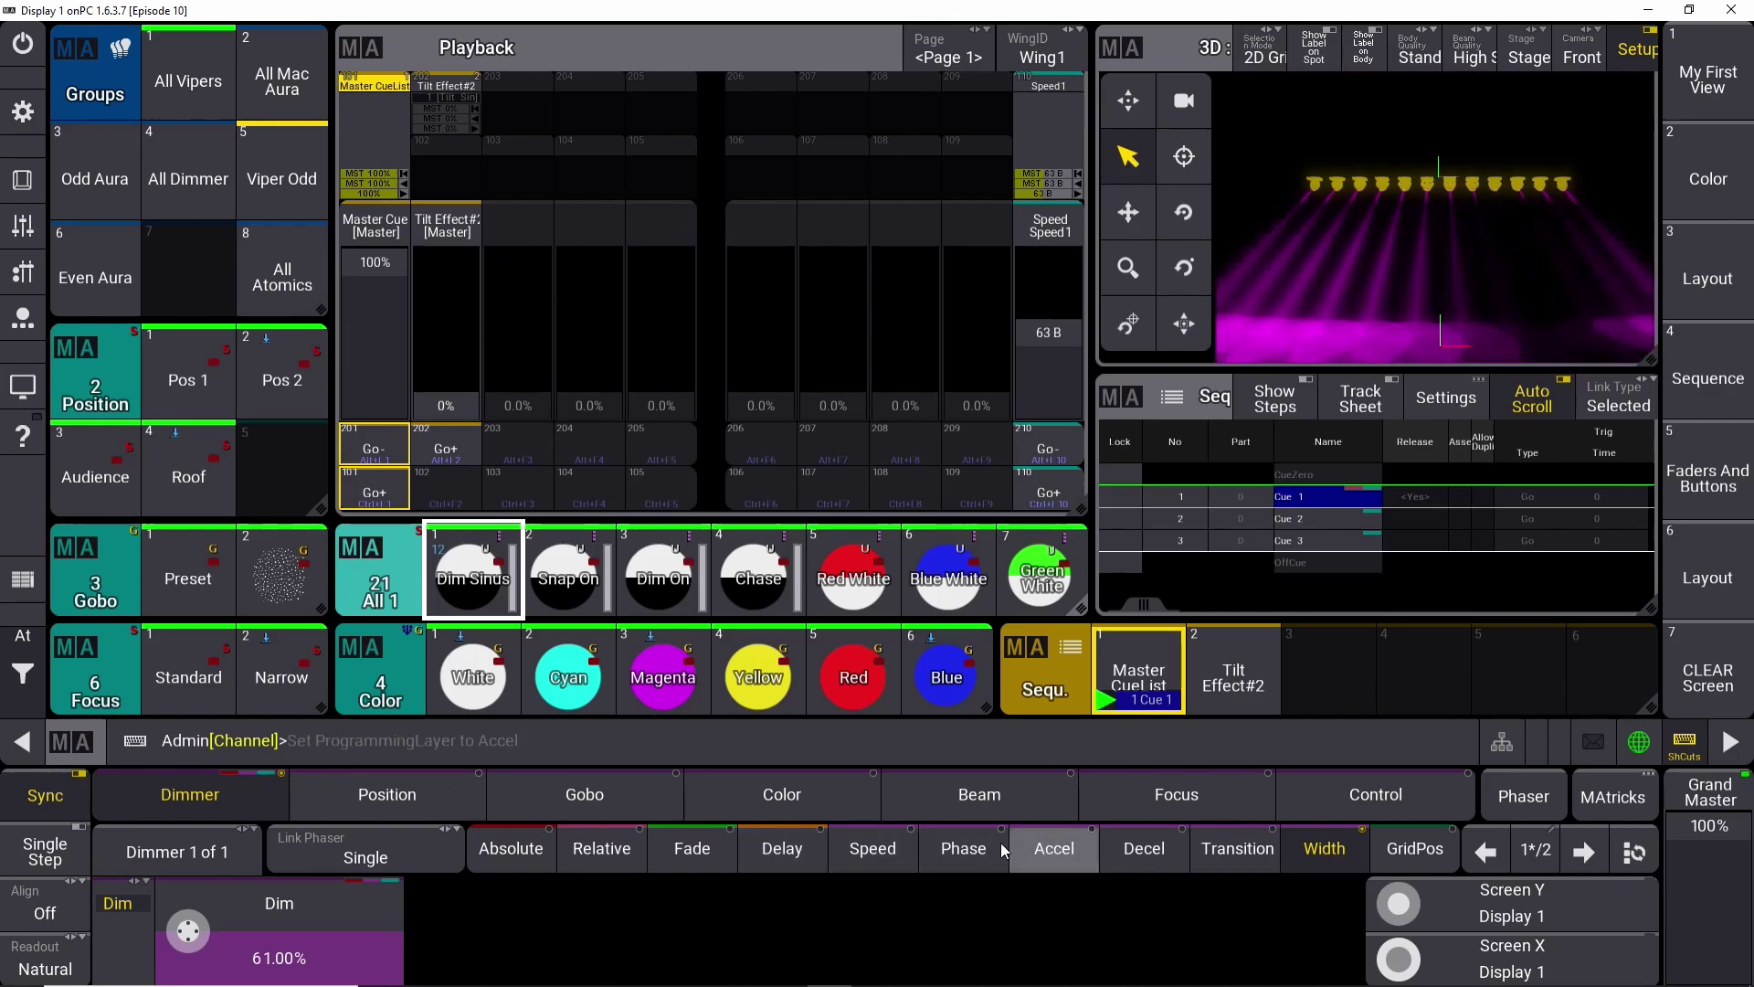
left_click(895, 848)
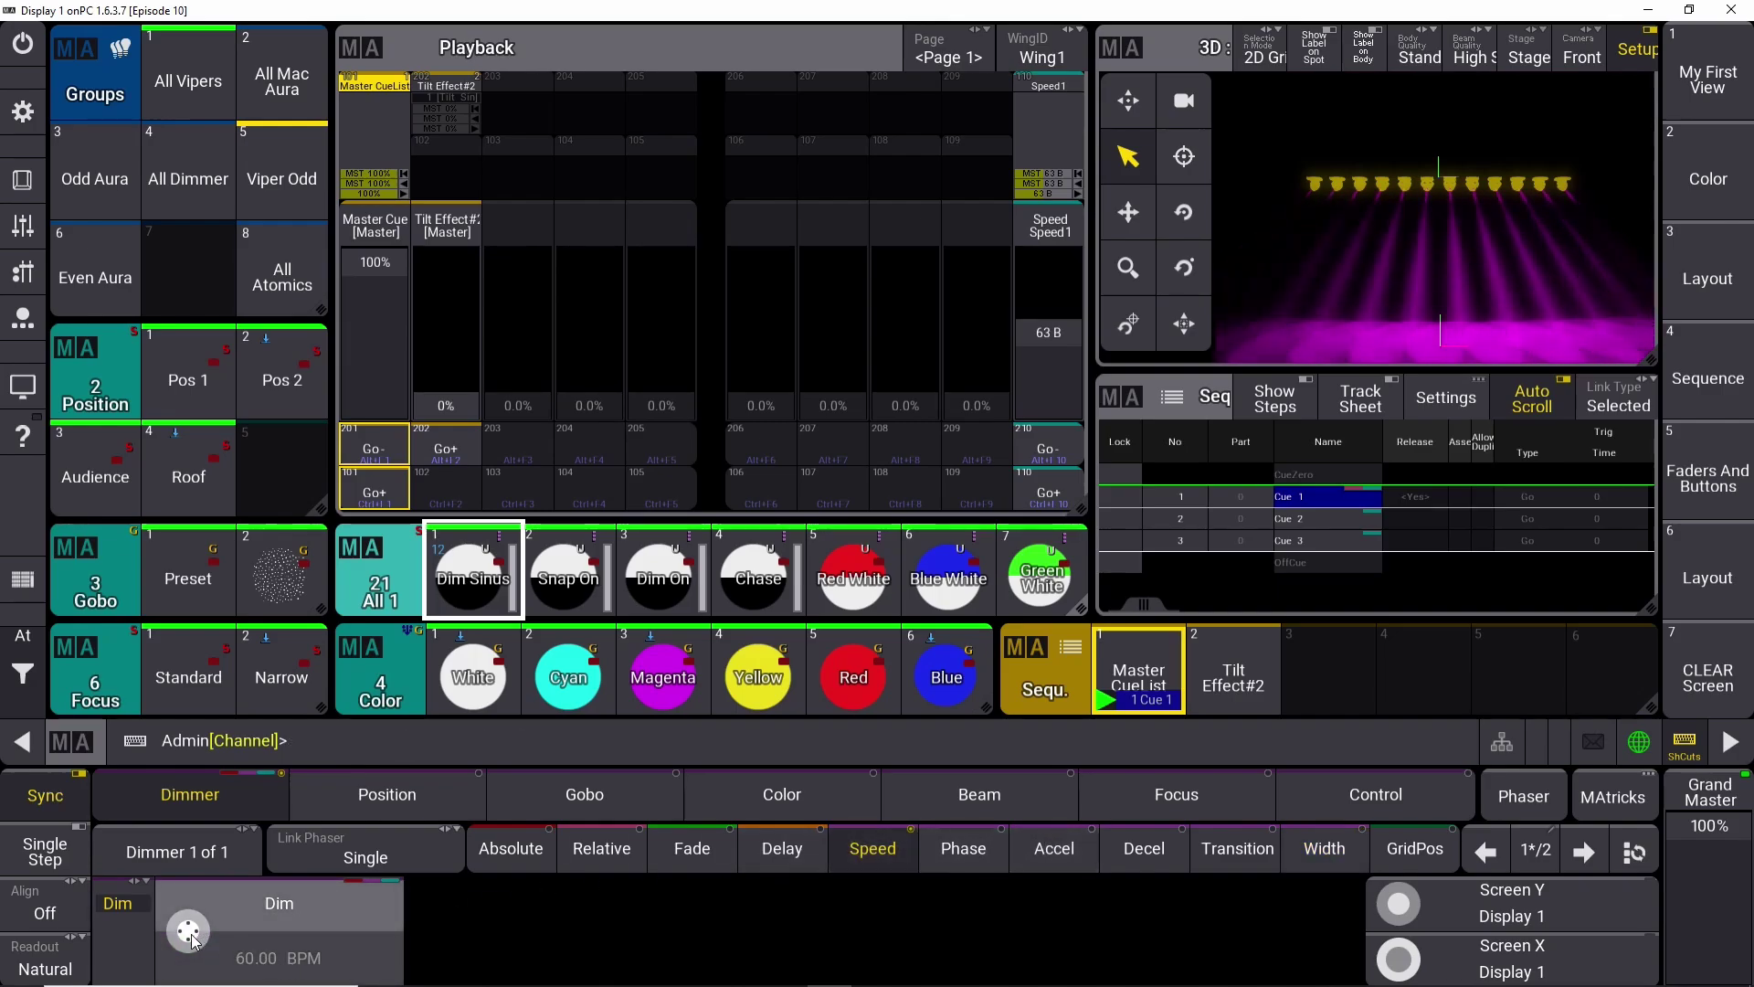
scroll(190, 939, "up", 18)
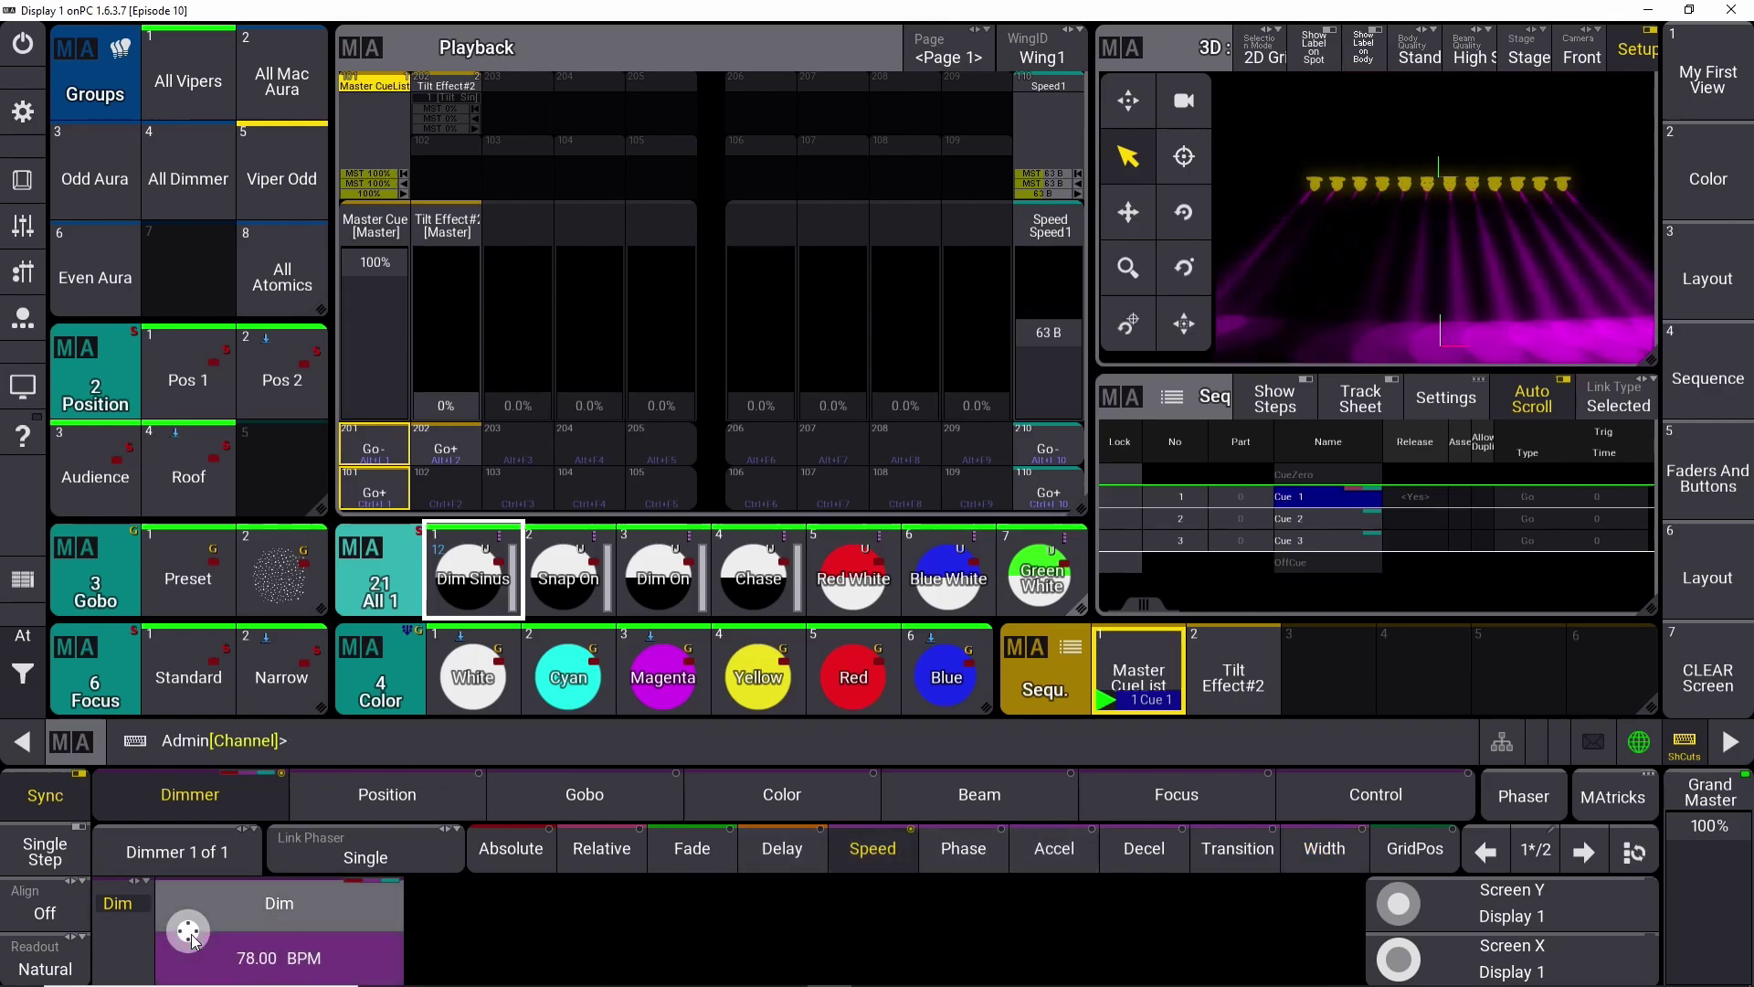
scroll(190, 939, "up", 3)
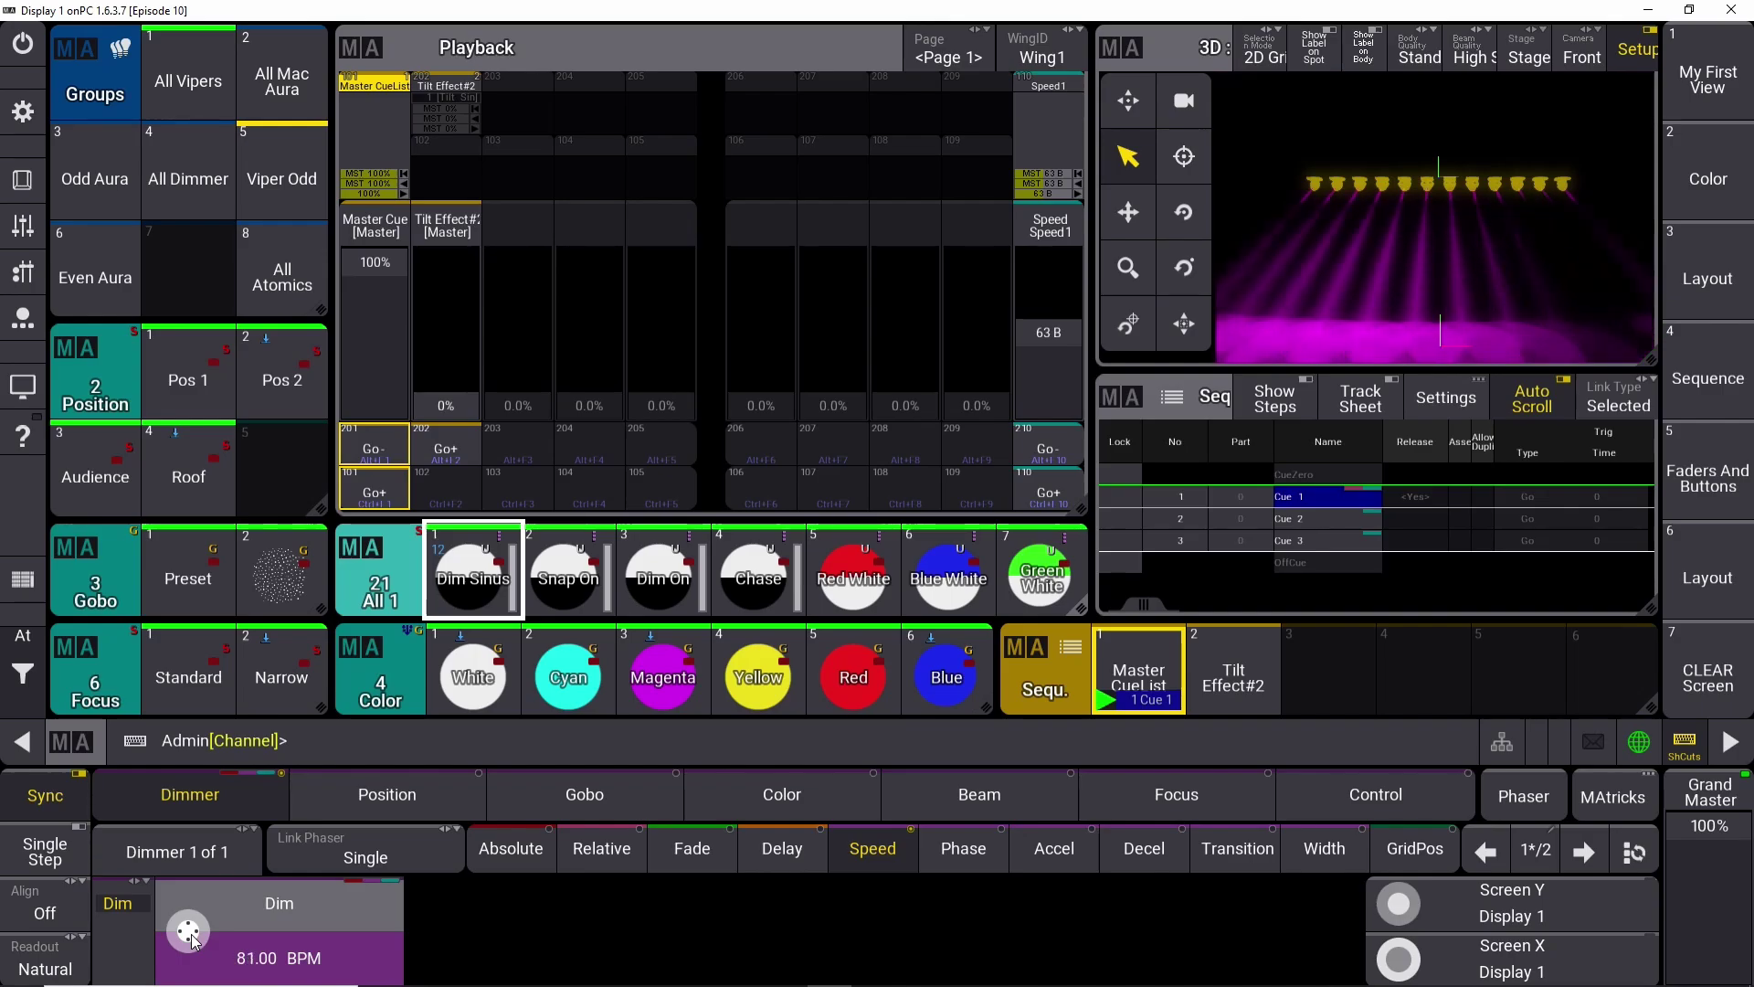
scroll(190, 940, "up", 2)
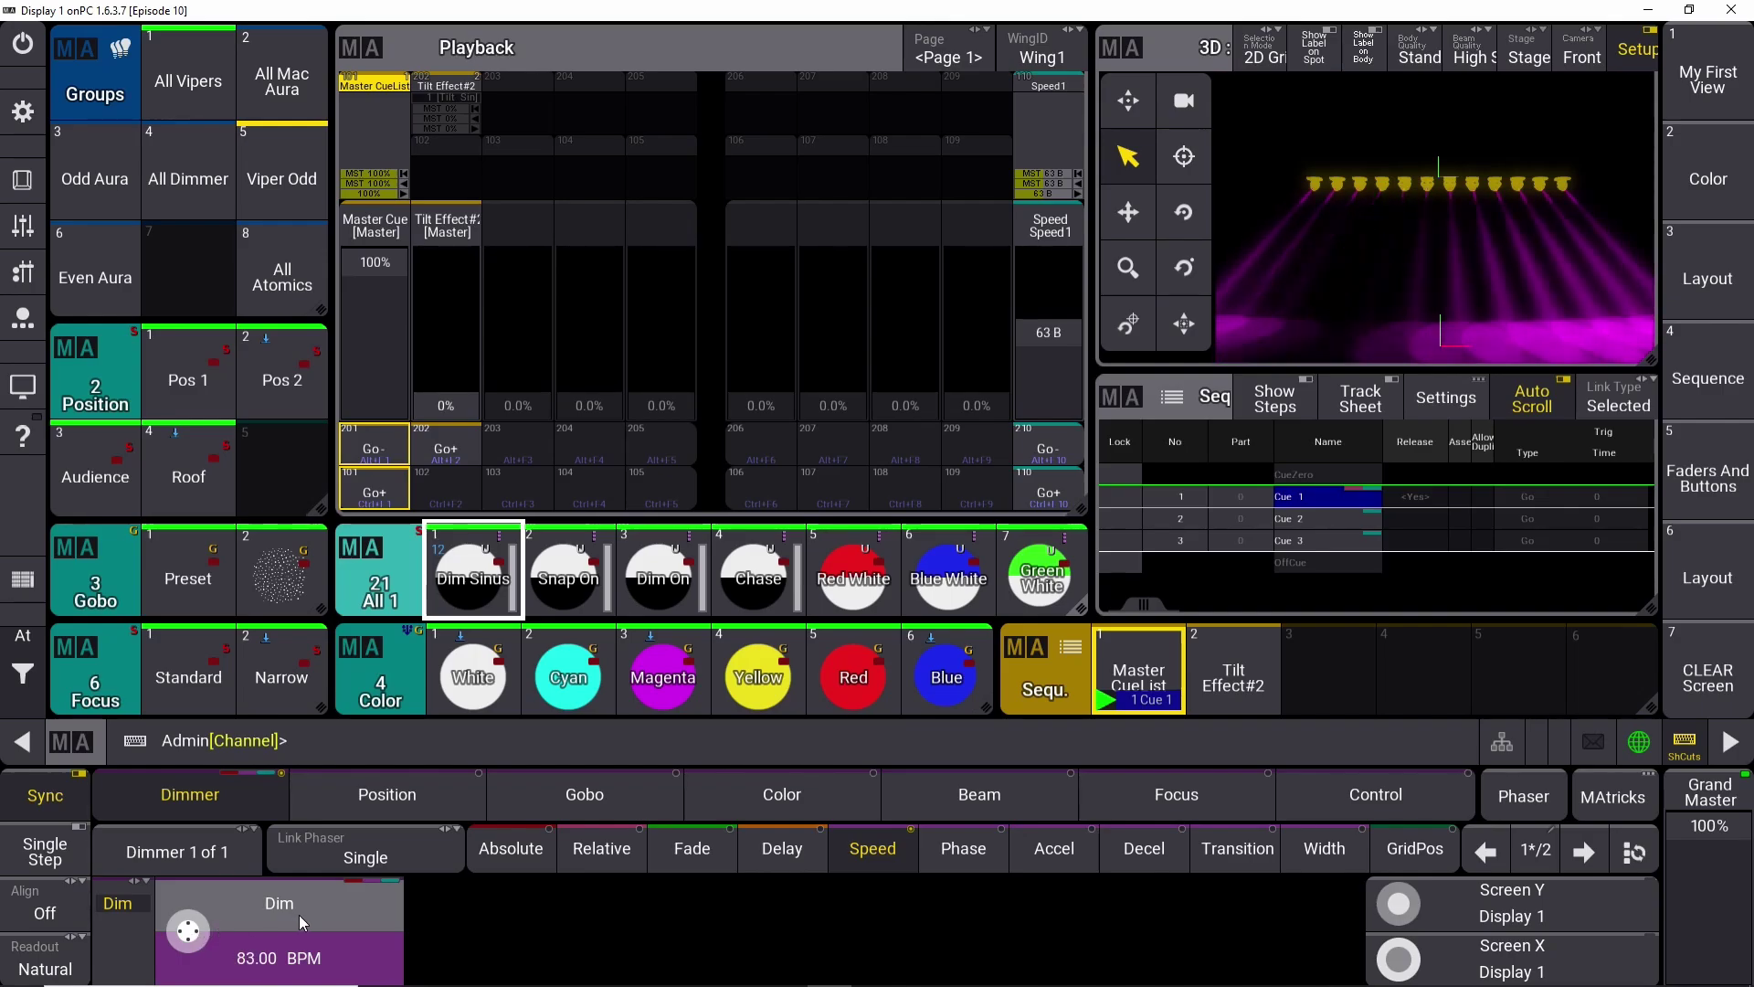
Store the dimmer effect on executor 204 as Sequence 3, labelled 'Sinus Effect'.
key("s")
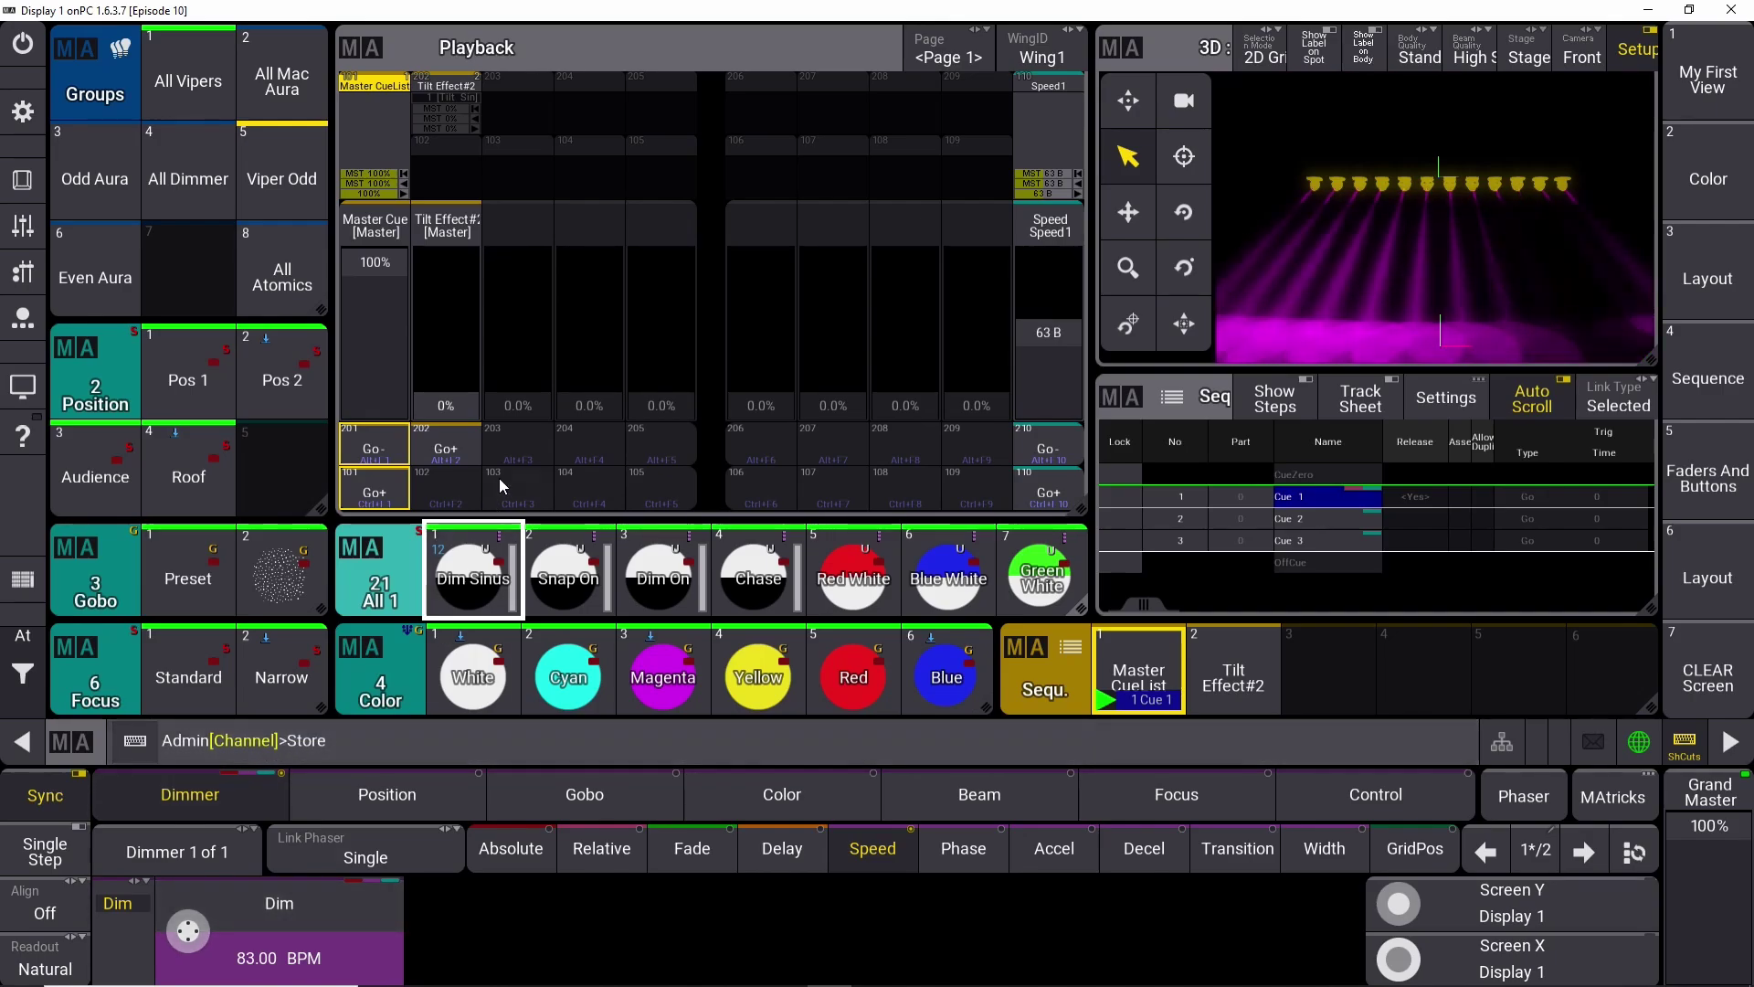
left_click(603, 441)
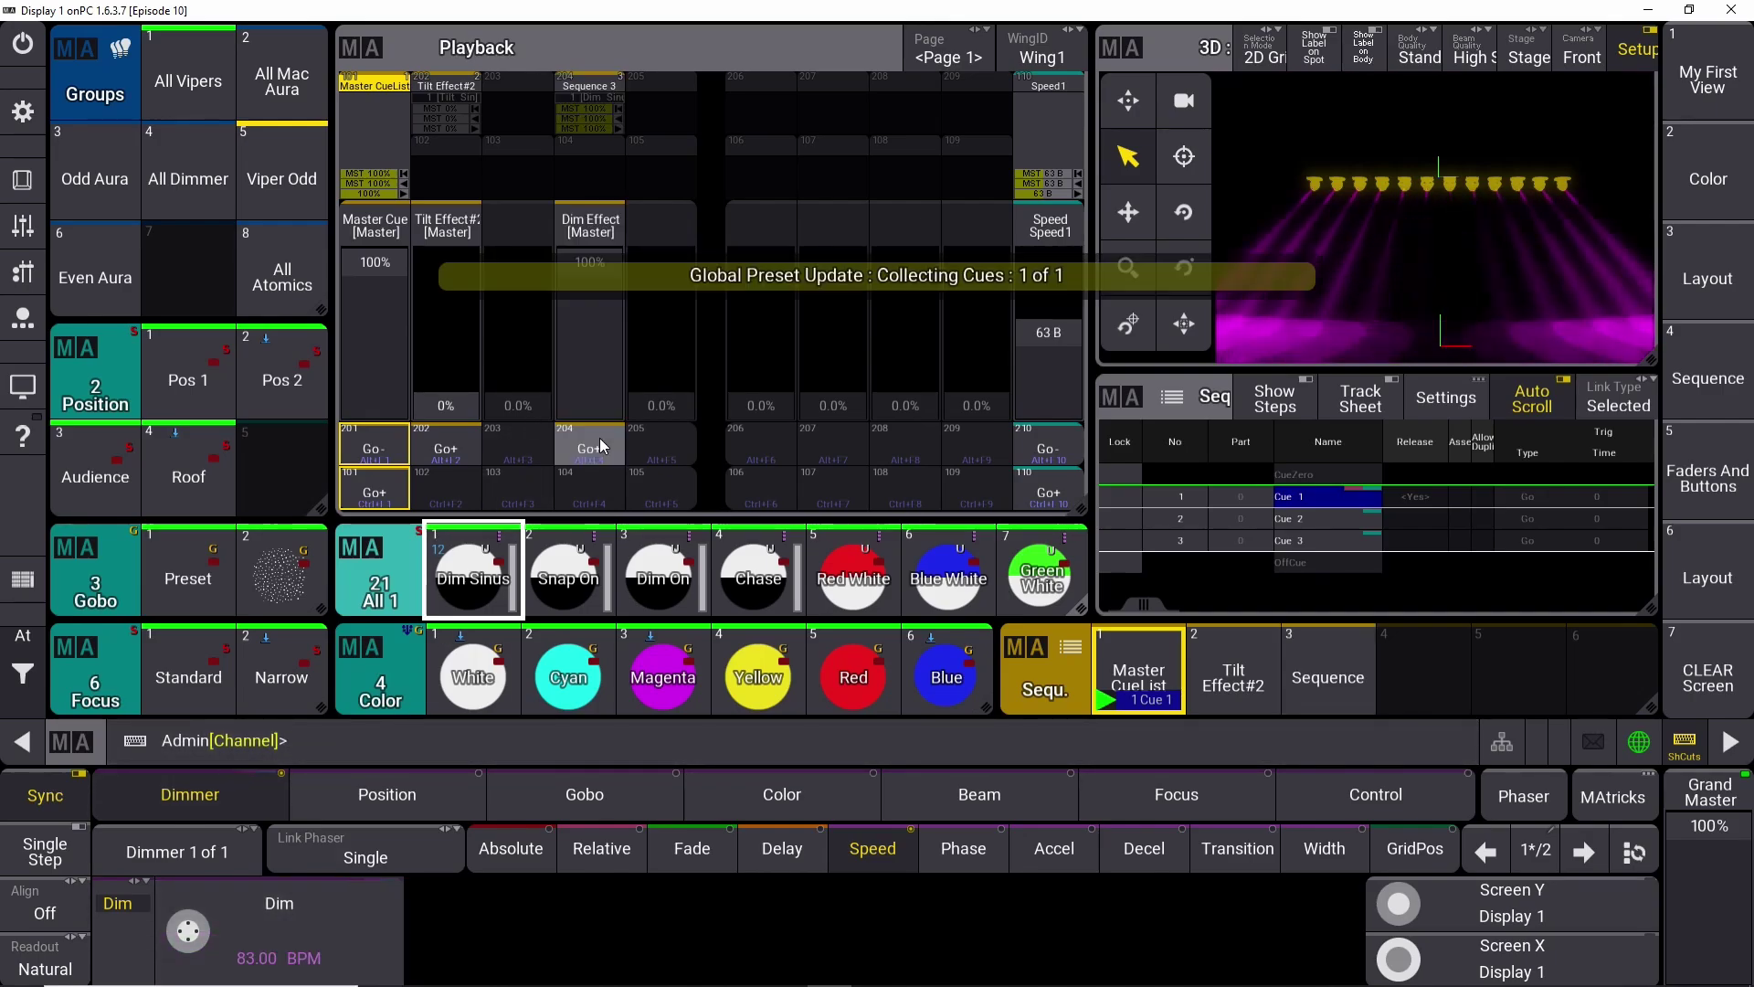
left_click_drag(1345, 686, 1329, 598)
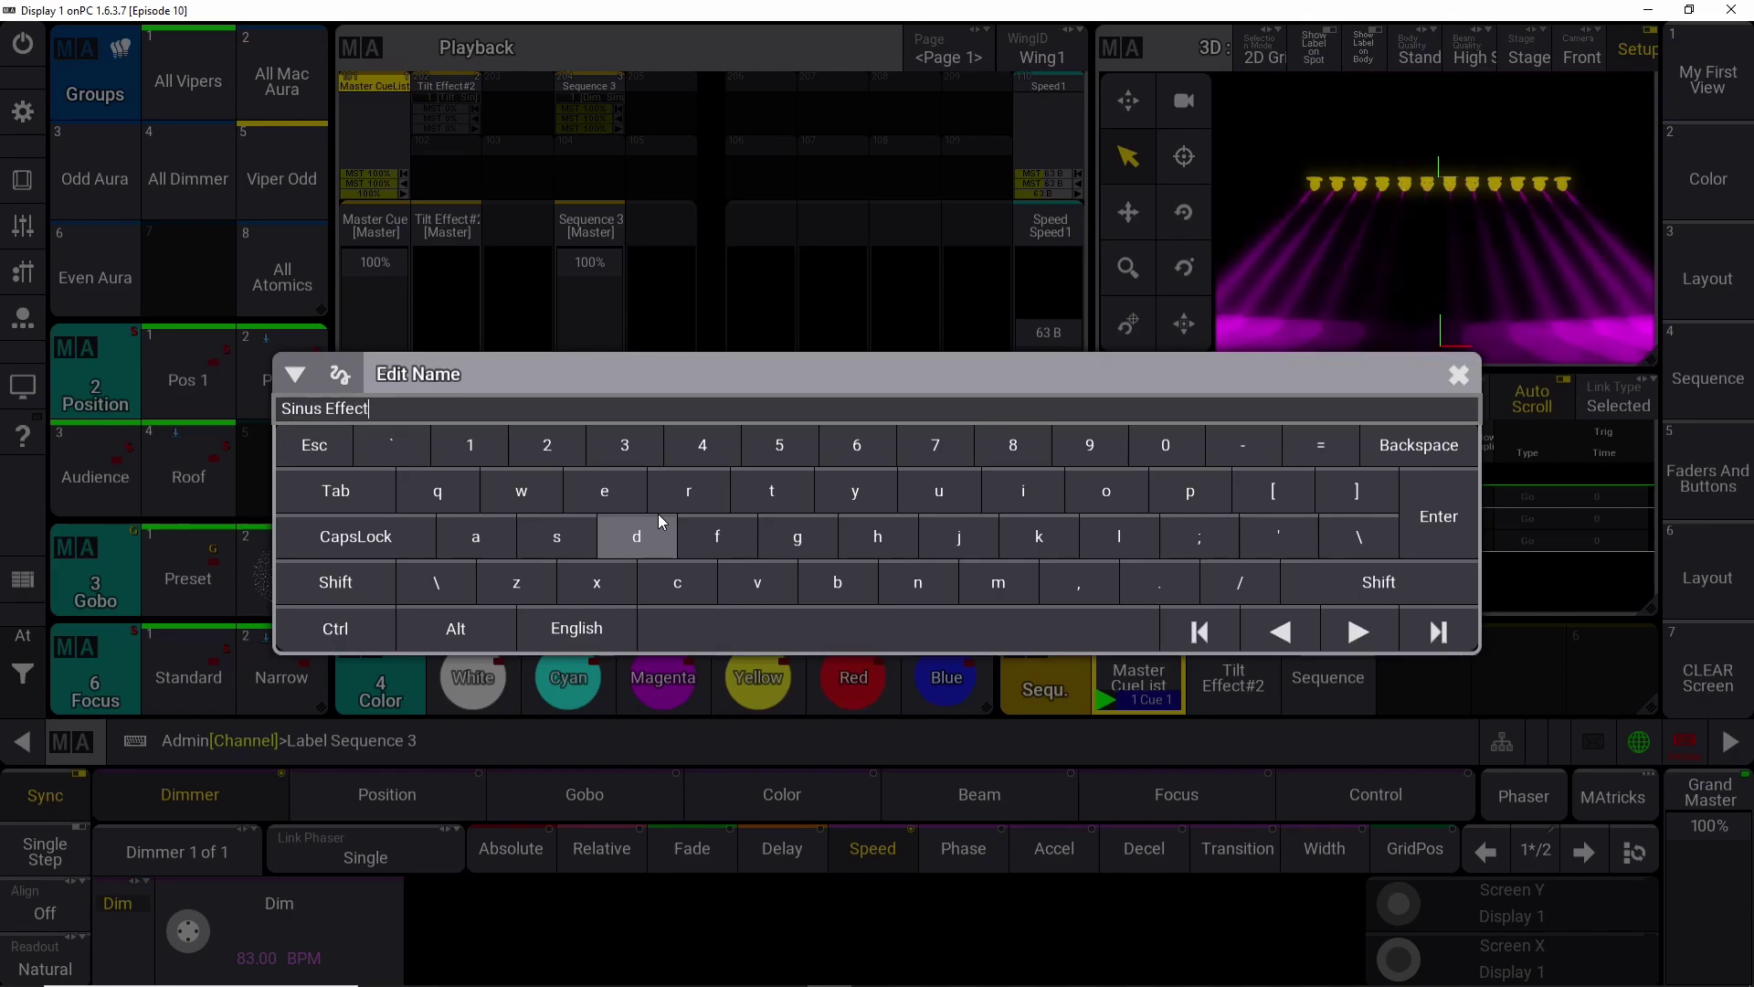
type("Sinus Effect")
key("Return")
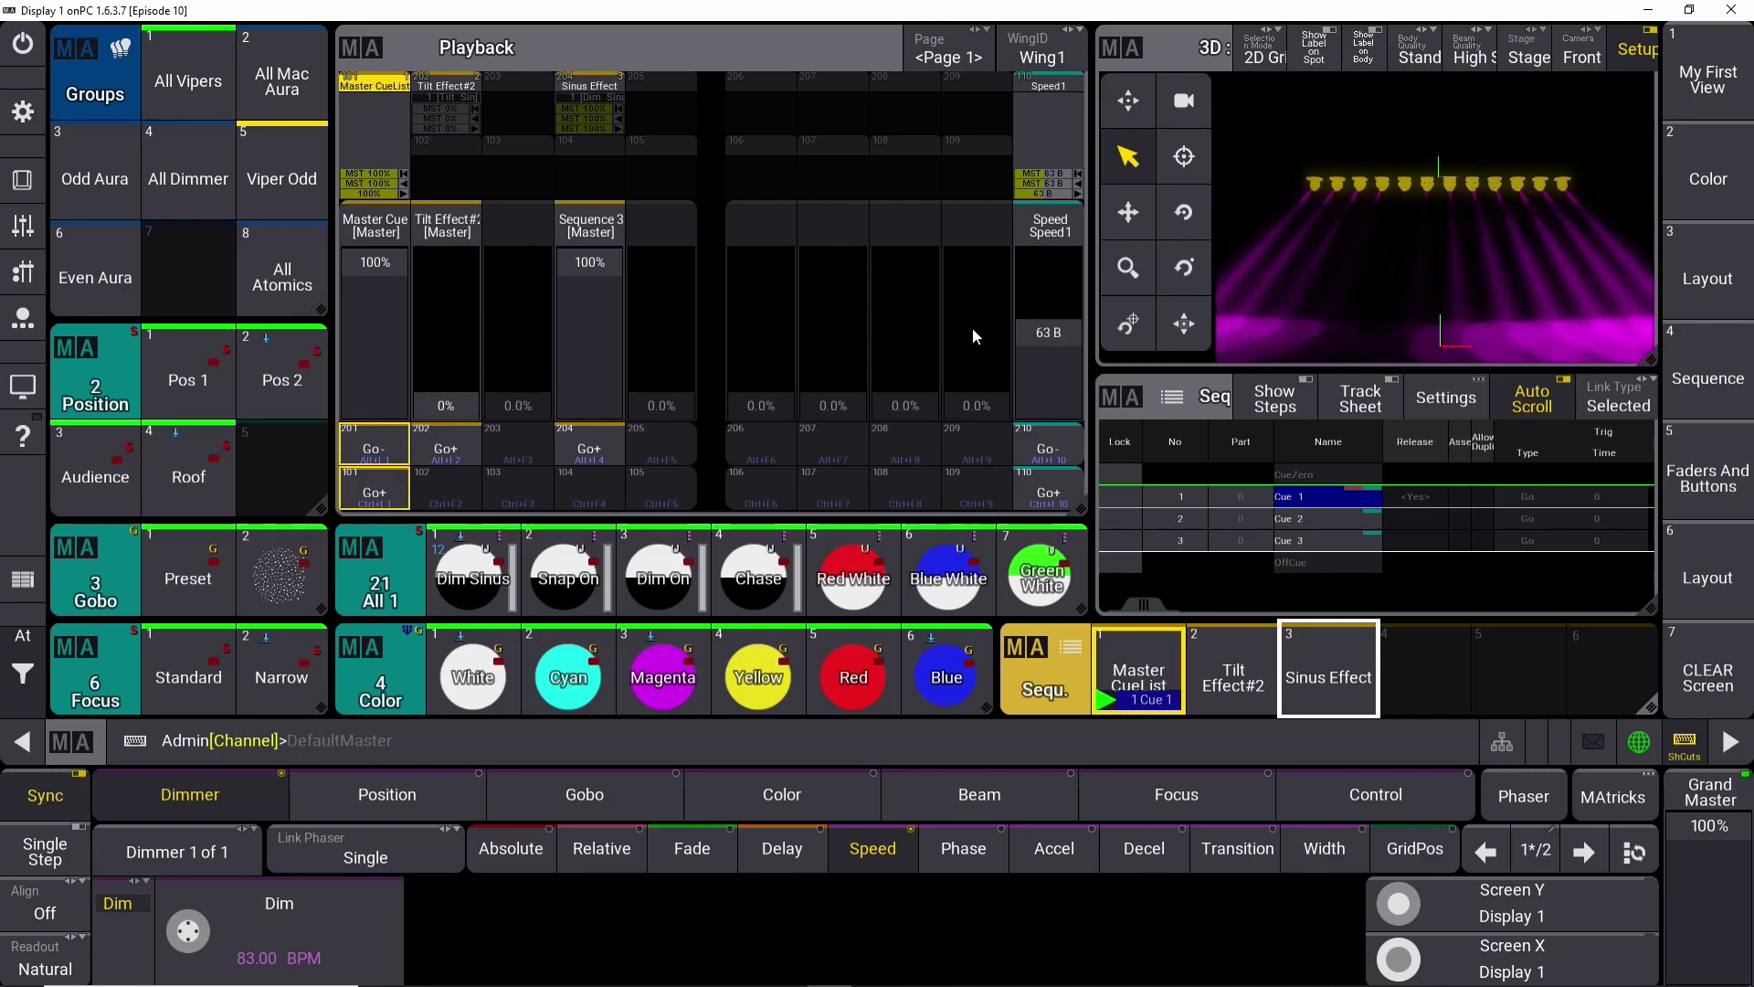
Rename executor 110's speed master from Speed1 to 'Move Speed' and close its settings.
left_click(1050, 86)
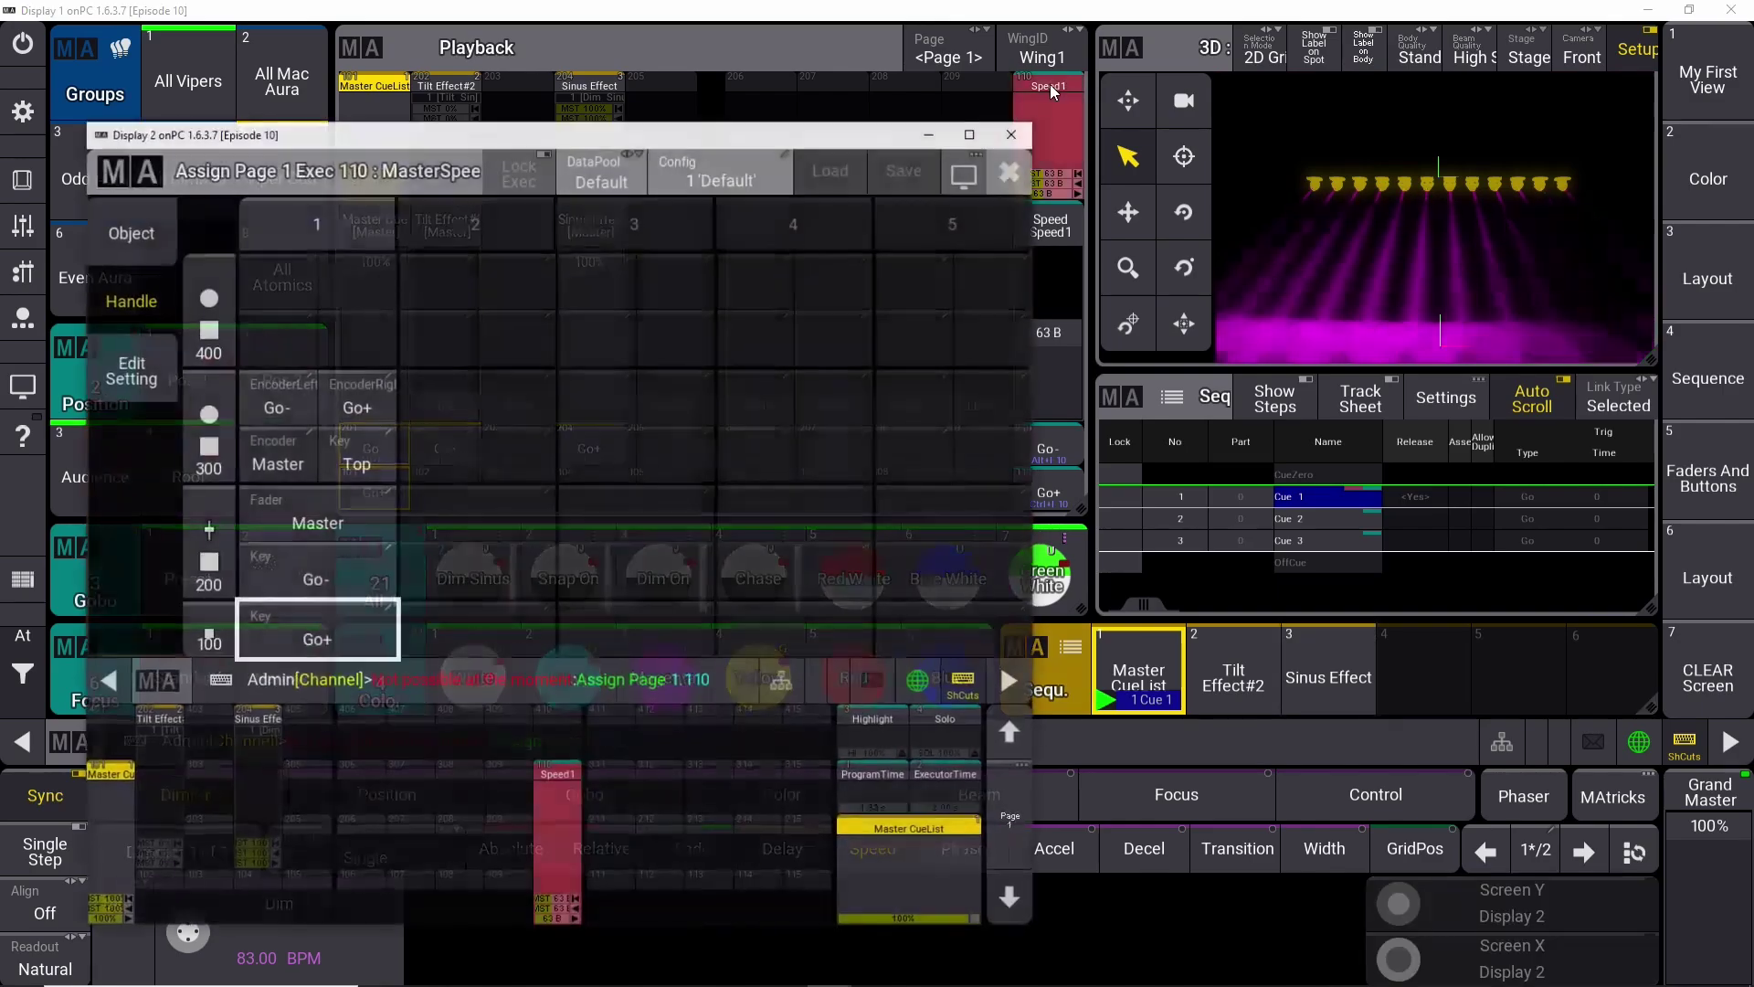
left_click(119, 365)
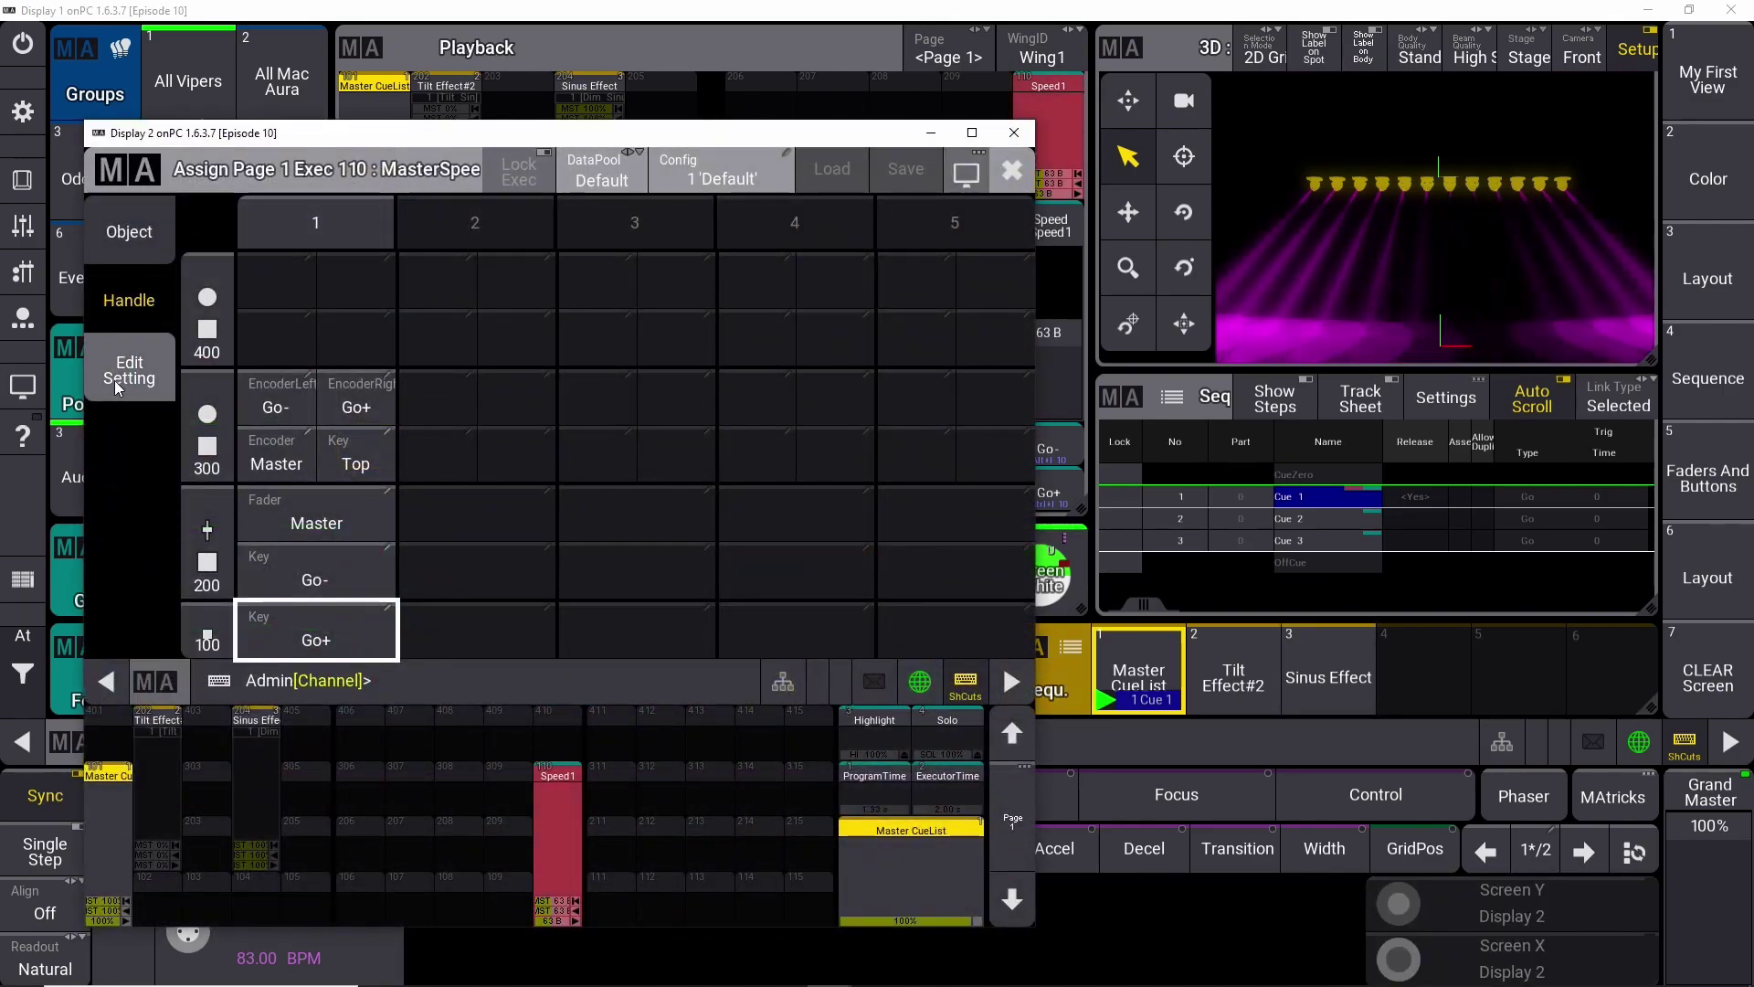
left_click(255, 289)
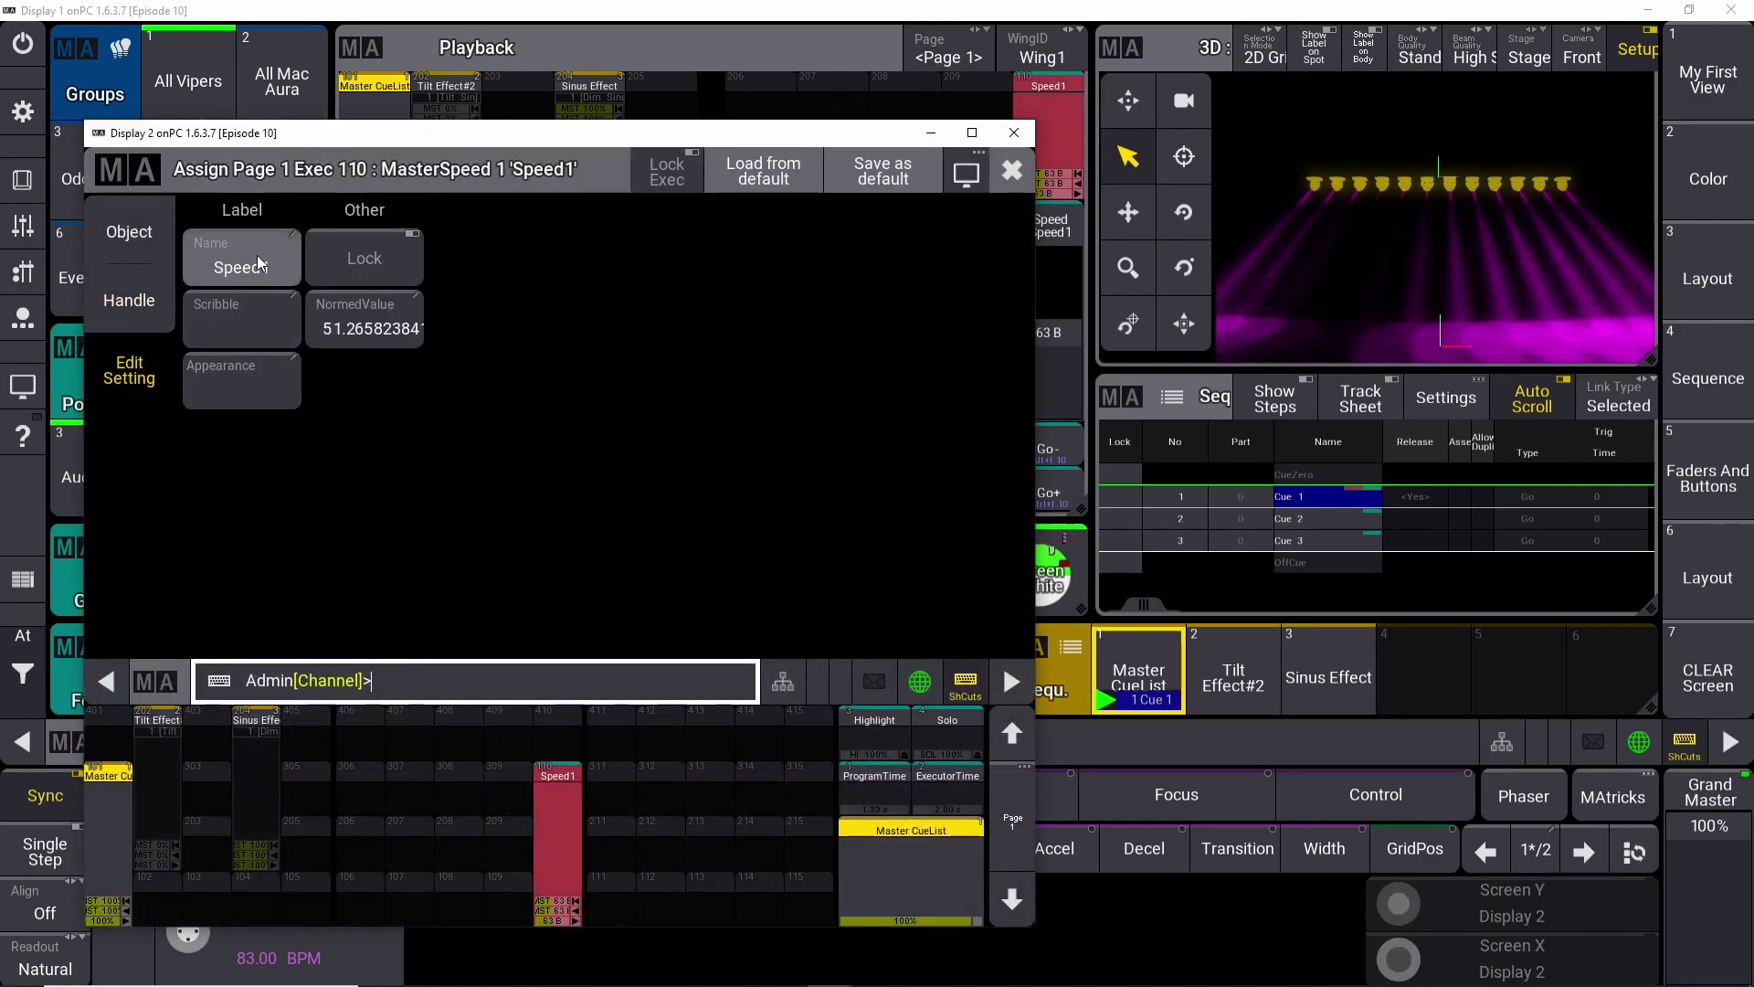
left_click(238, 267)
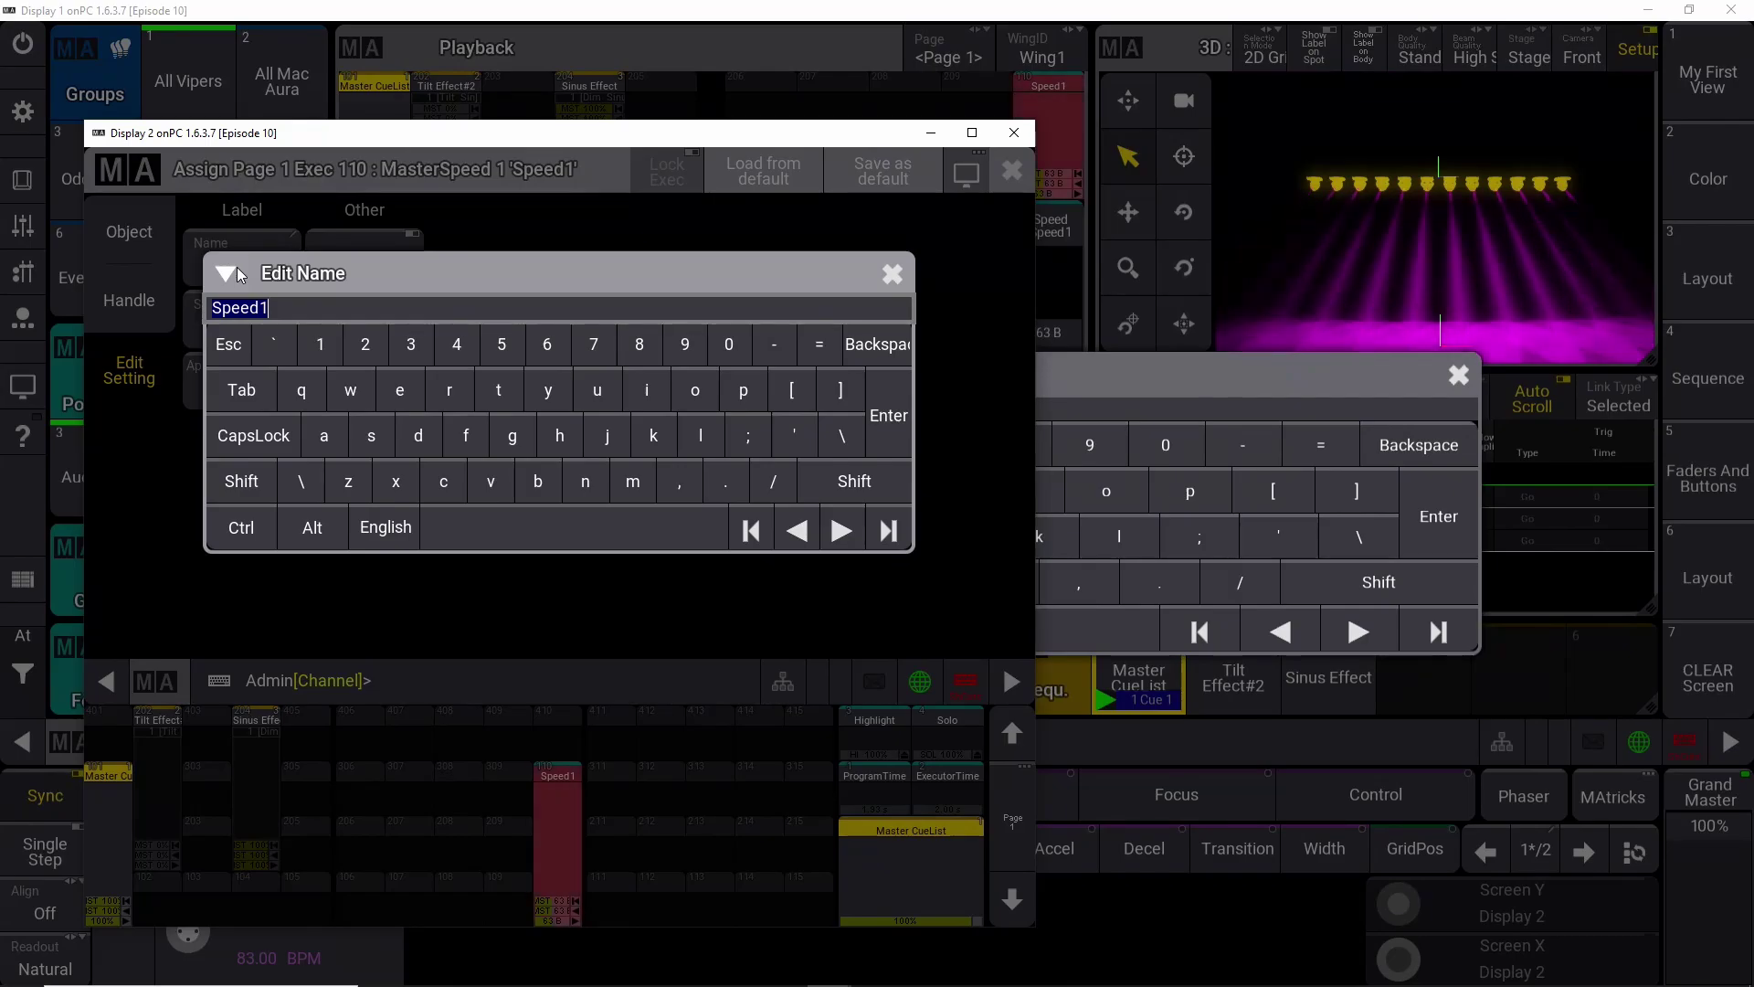
type("Move Speed")
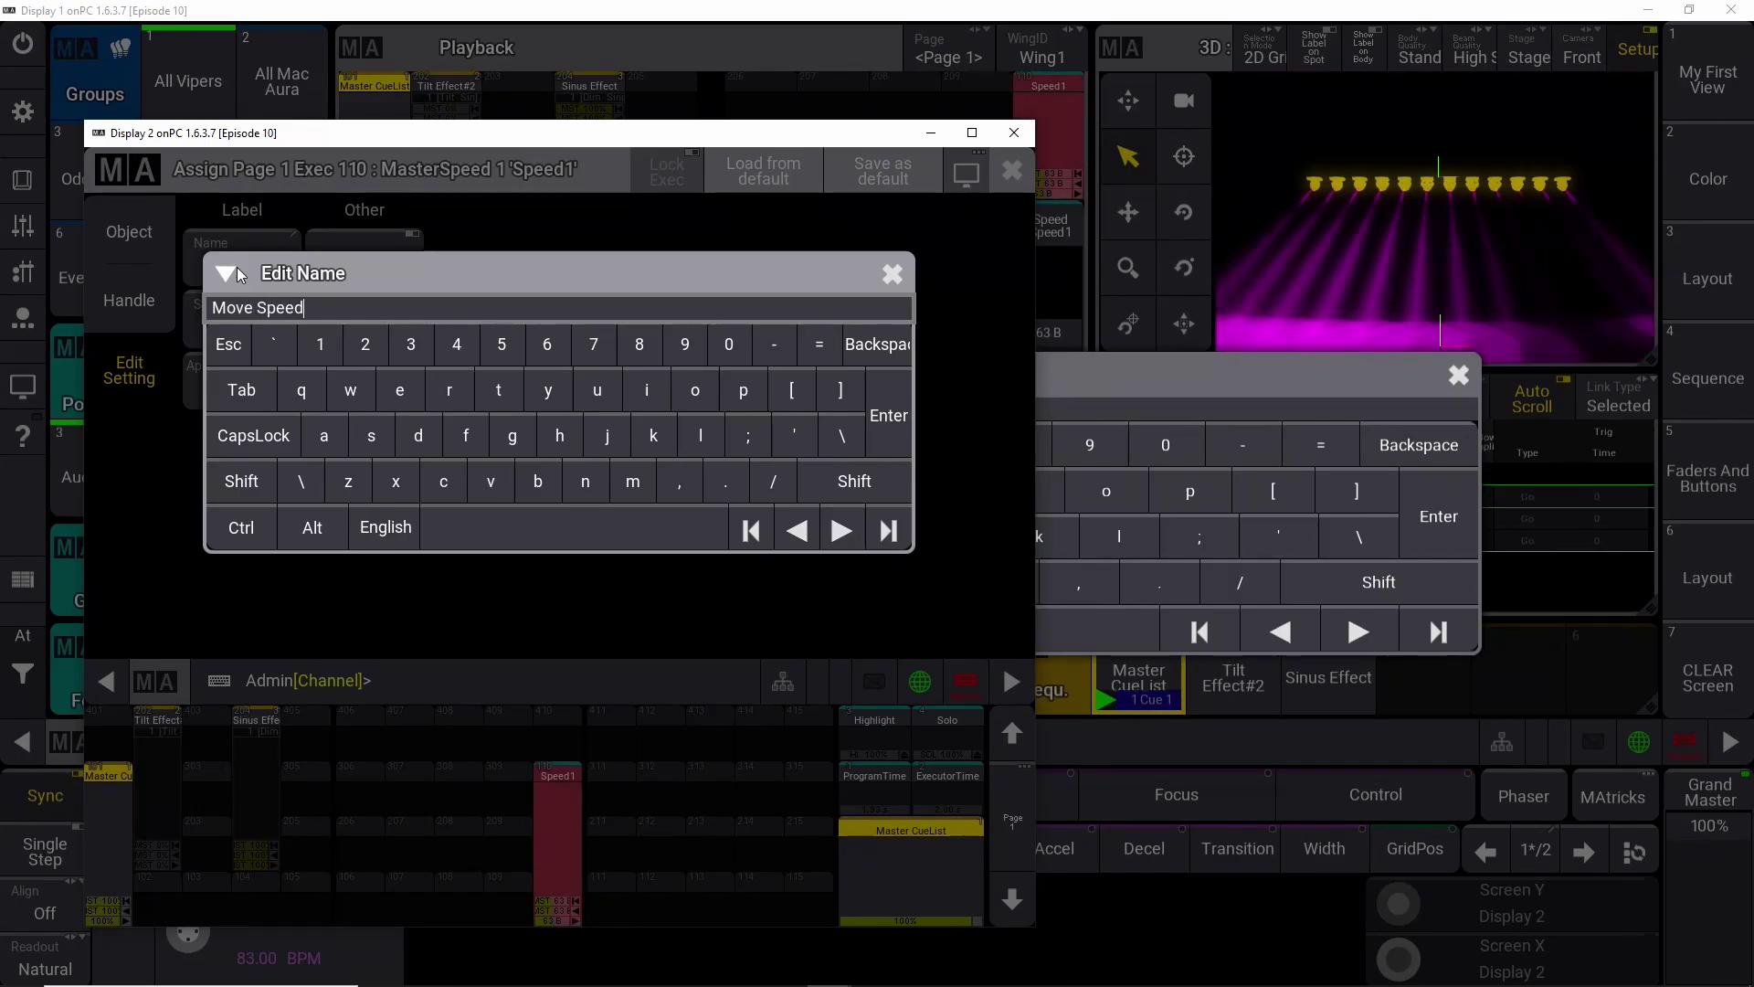
key("Return")
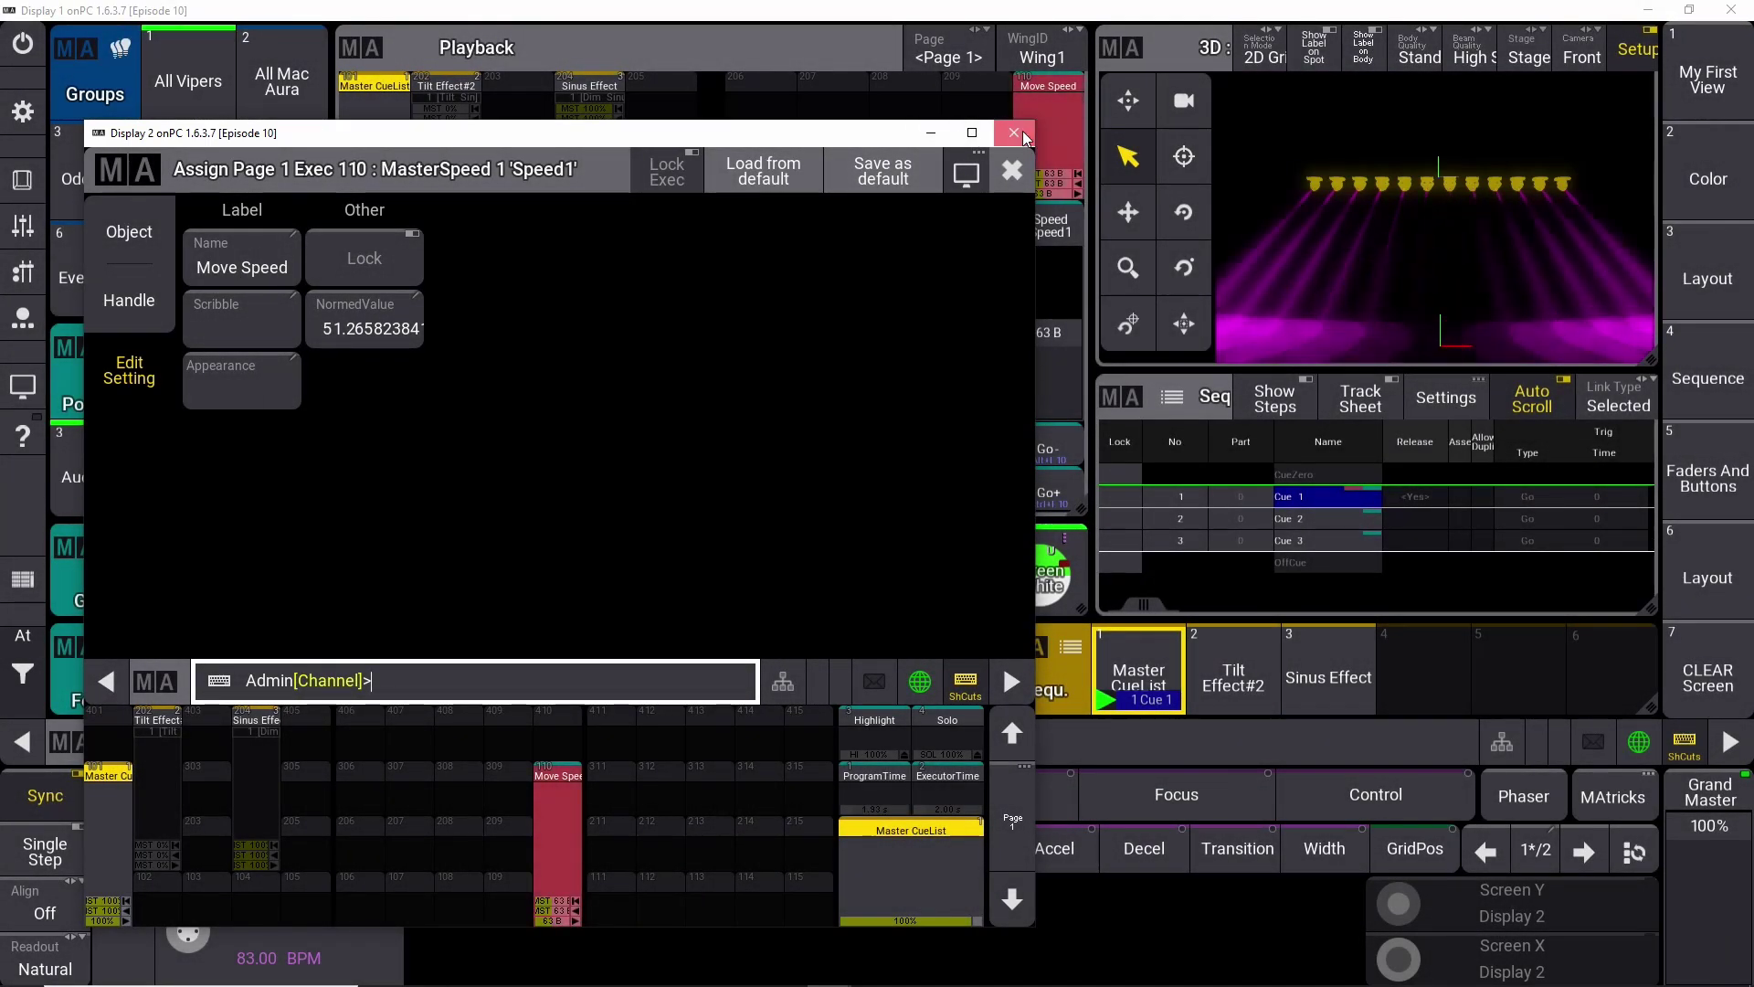
left_click(1023, 133)
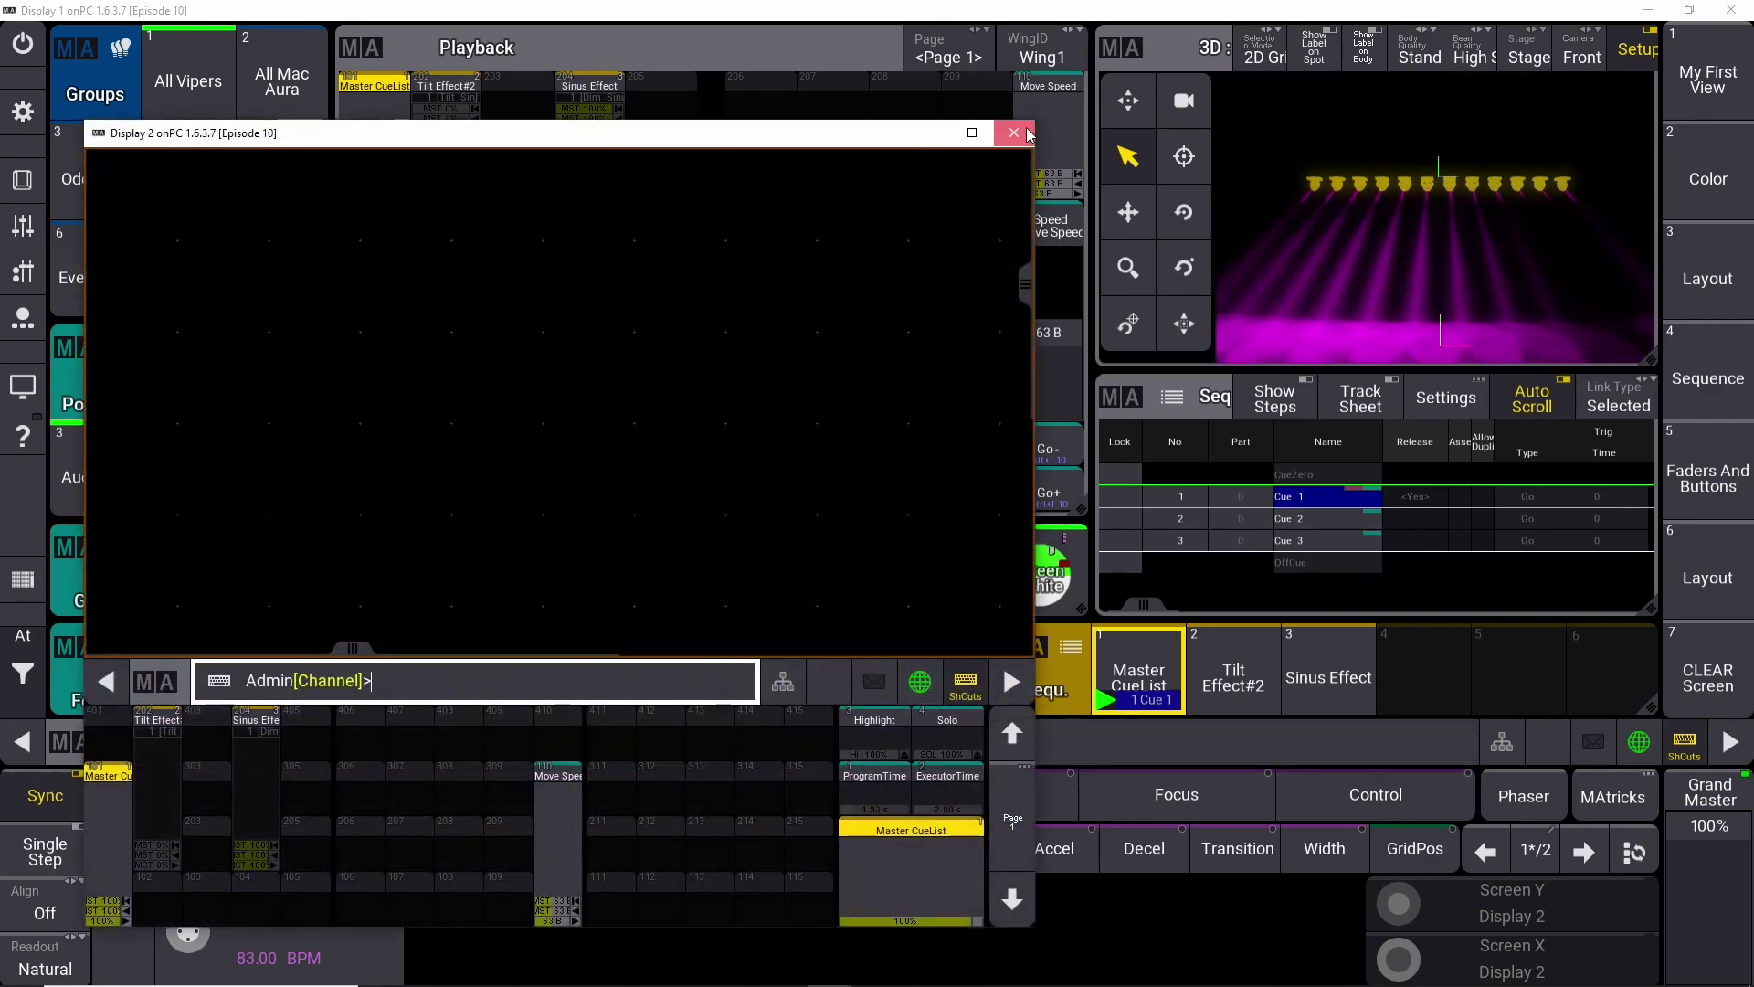
Assign the Speed2 master to executor 109.
left_click(981, 143)
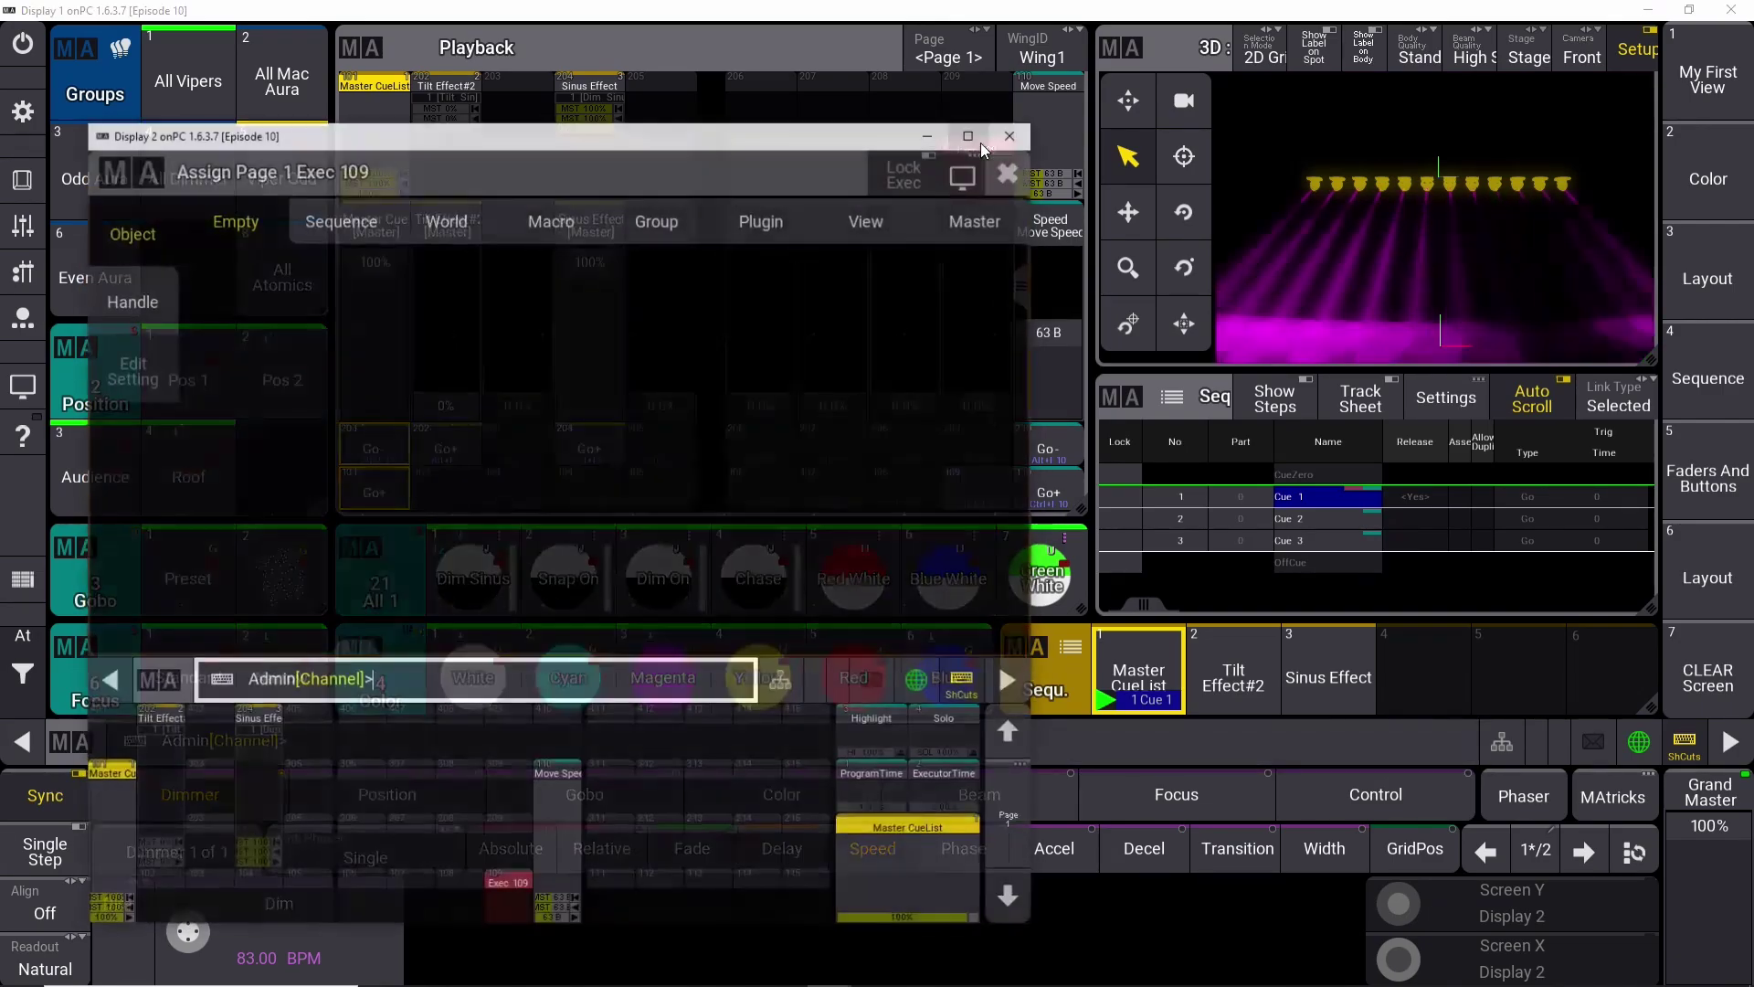
left_click(142, 299)
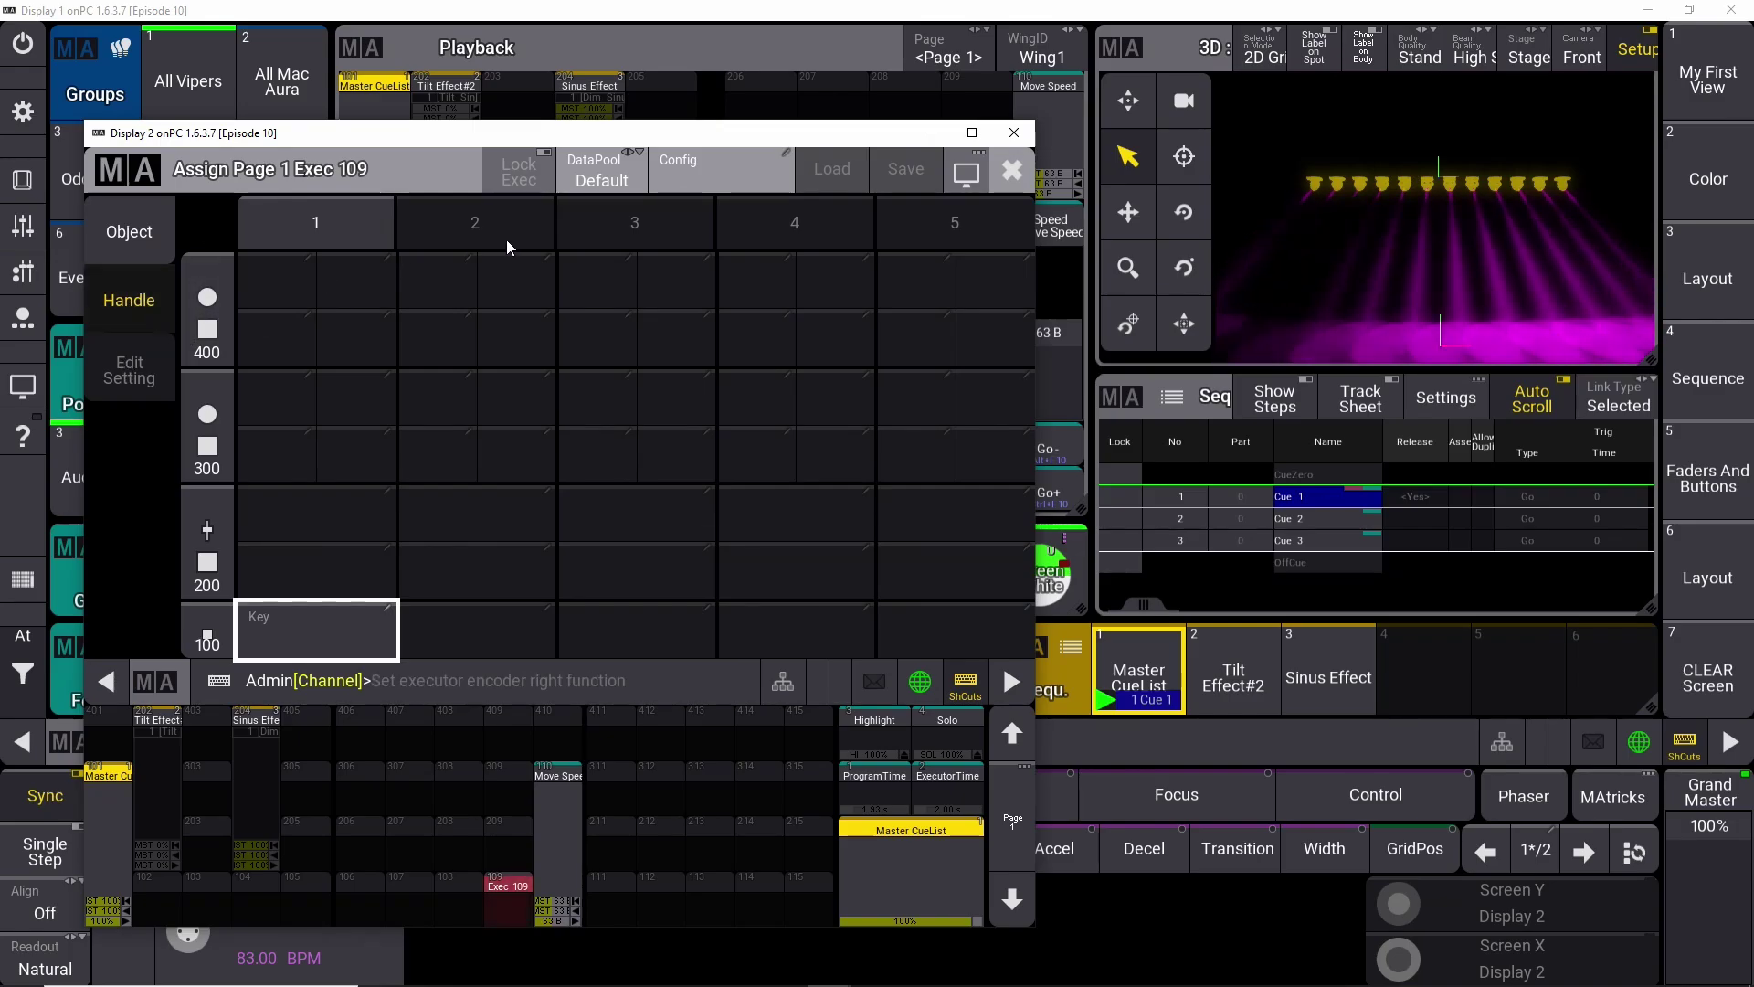
left_click(119, 236)
left_click(976, 217)
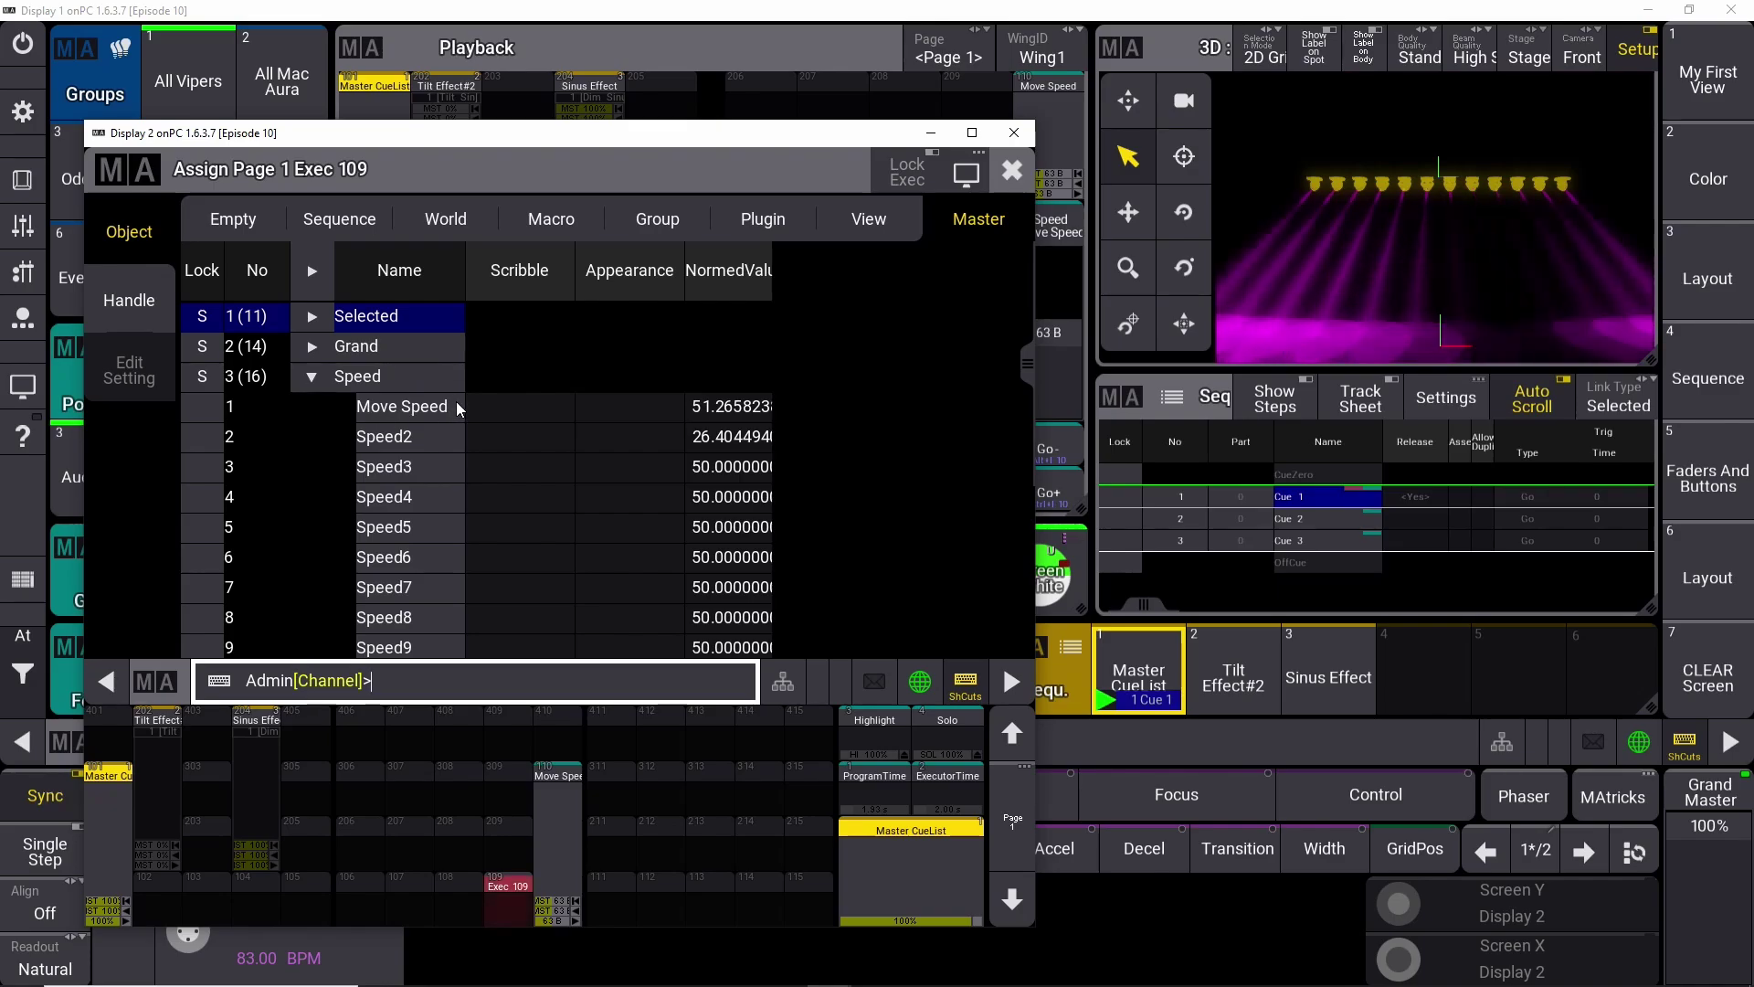
left_click(410, 445)
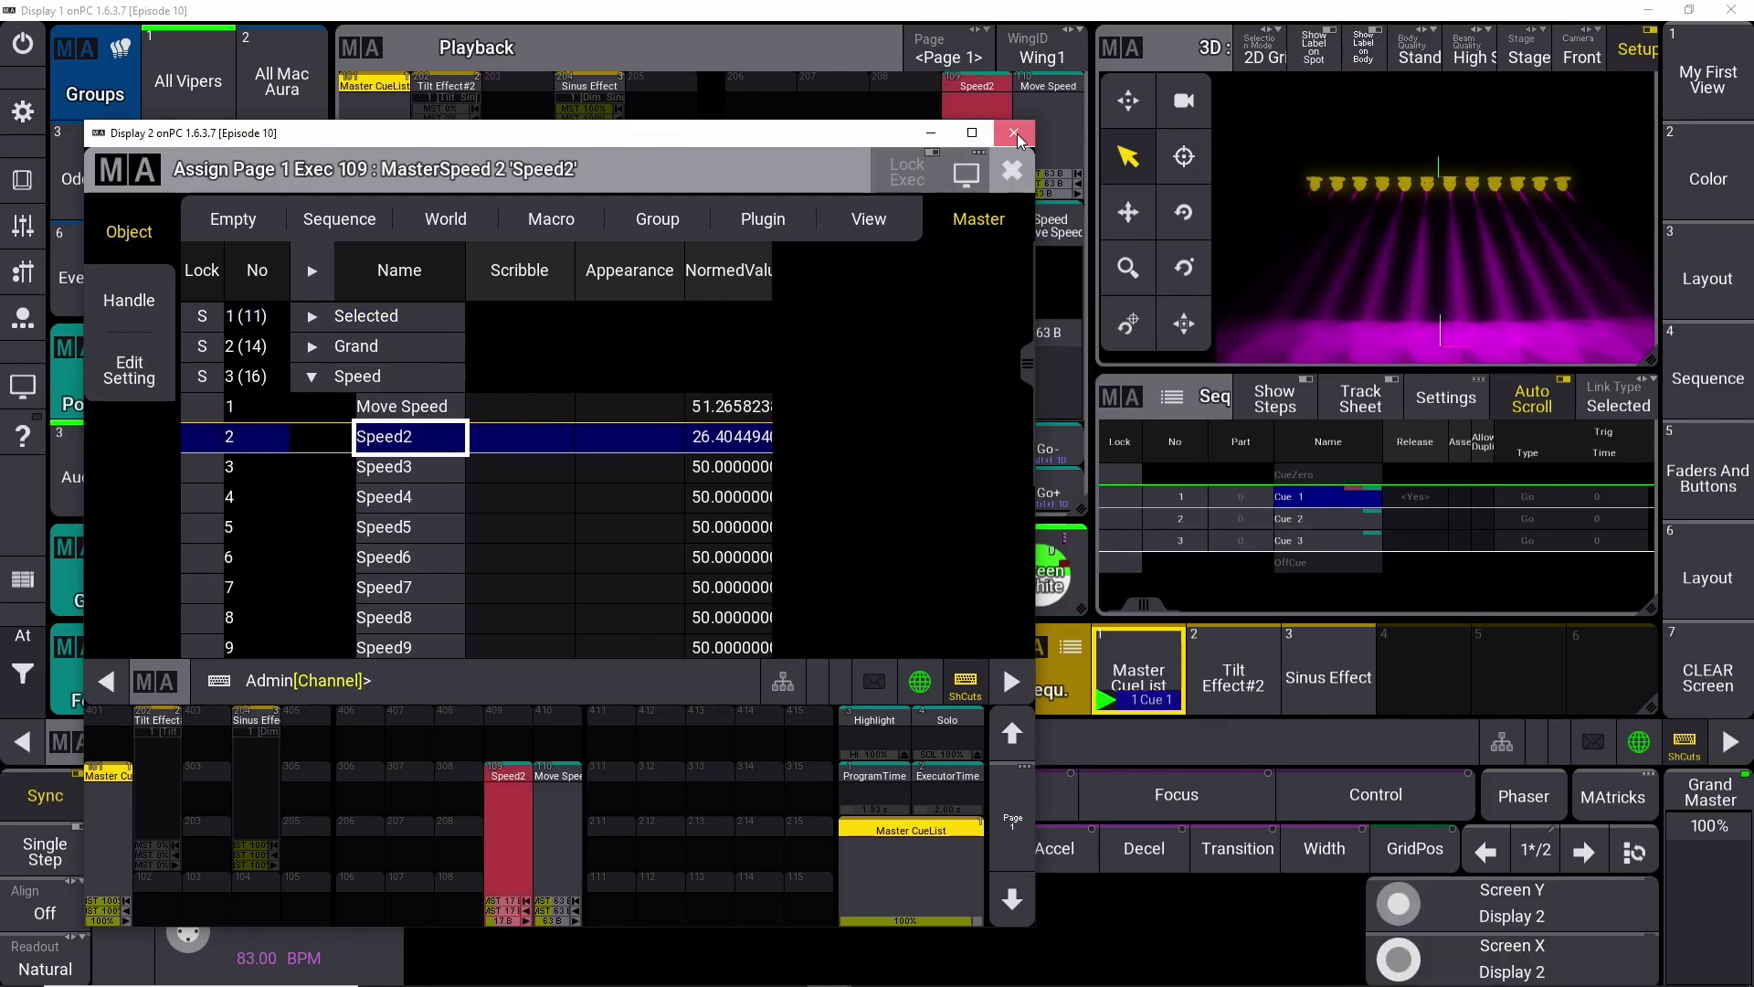
left_click(1014, 132)
Rename the Speed2 master on executor 109 to 'Dimmer Speed'.
left_click(981, 87)
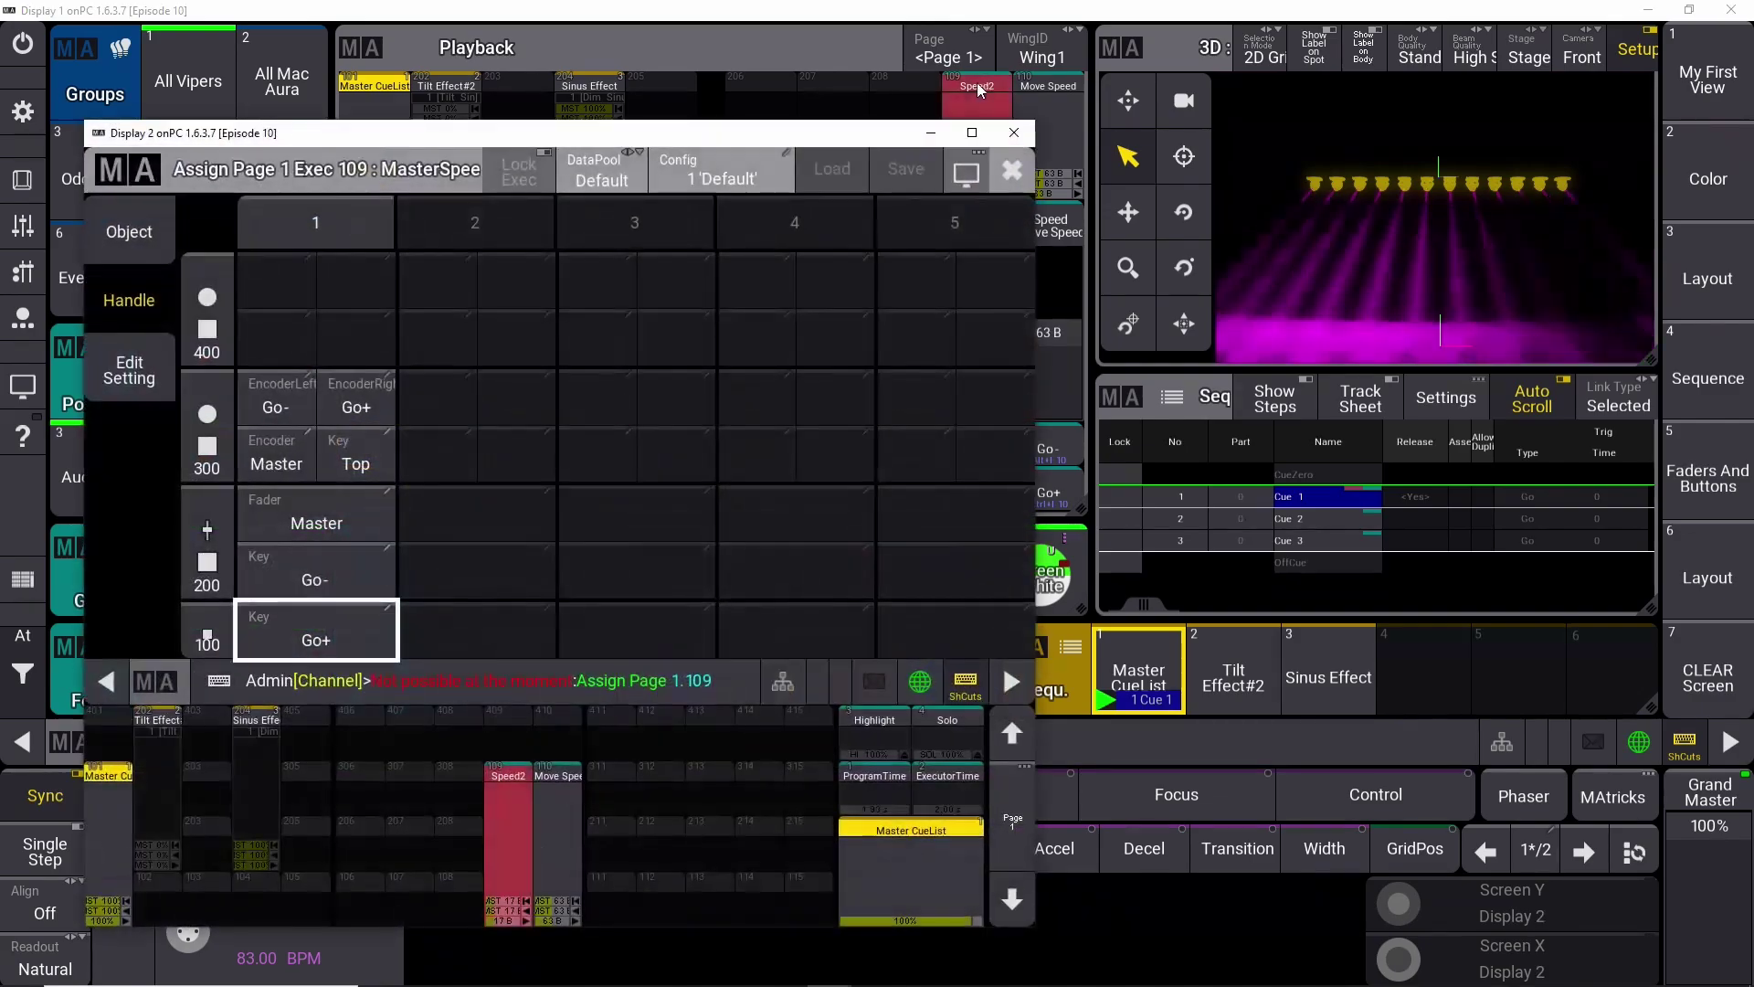
left_click(283, 267)
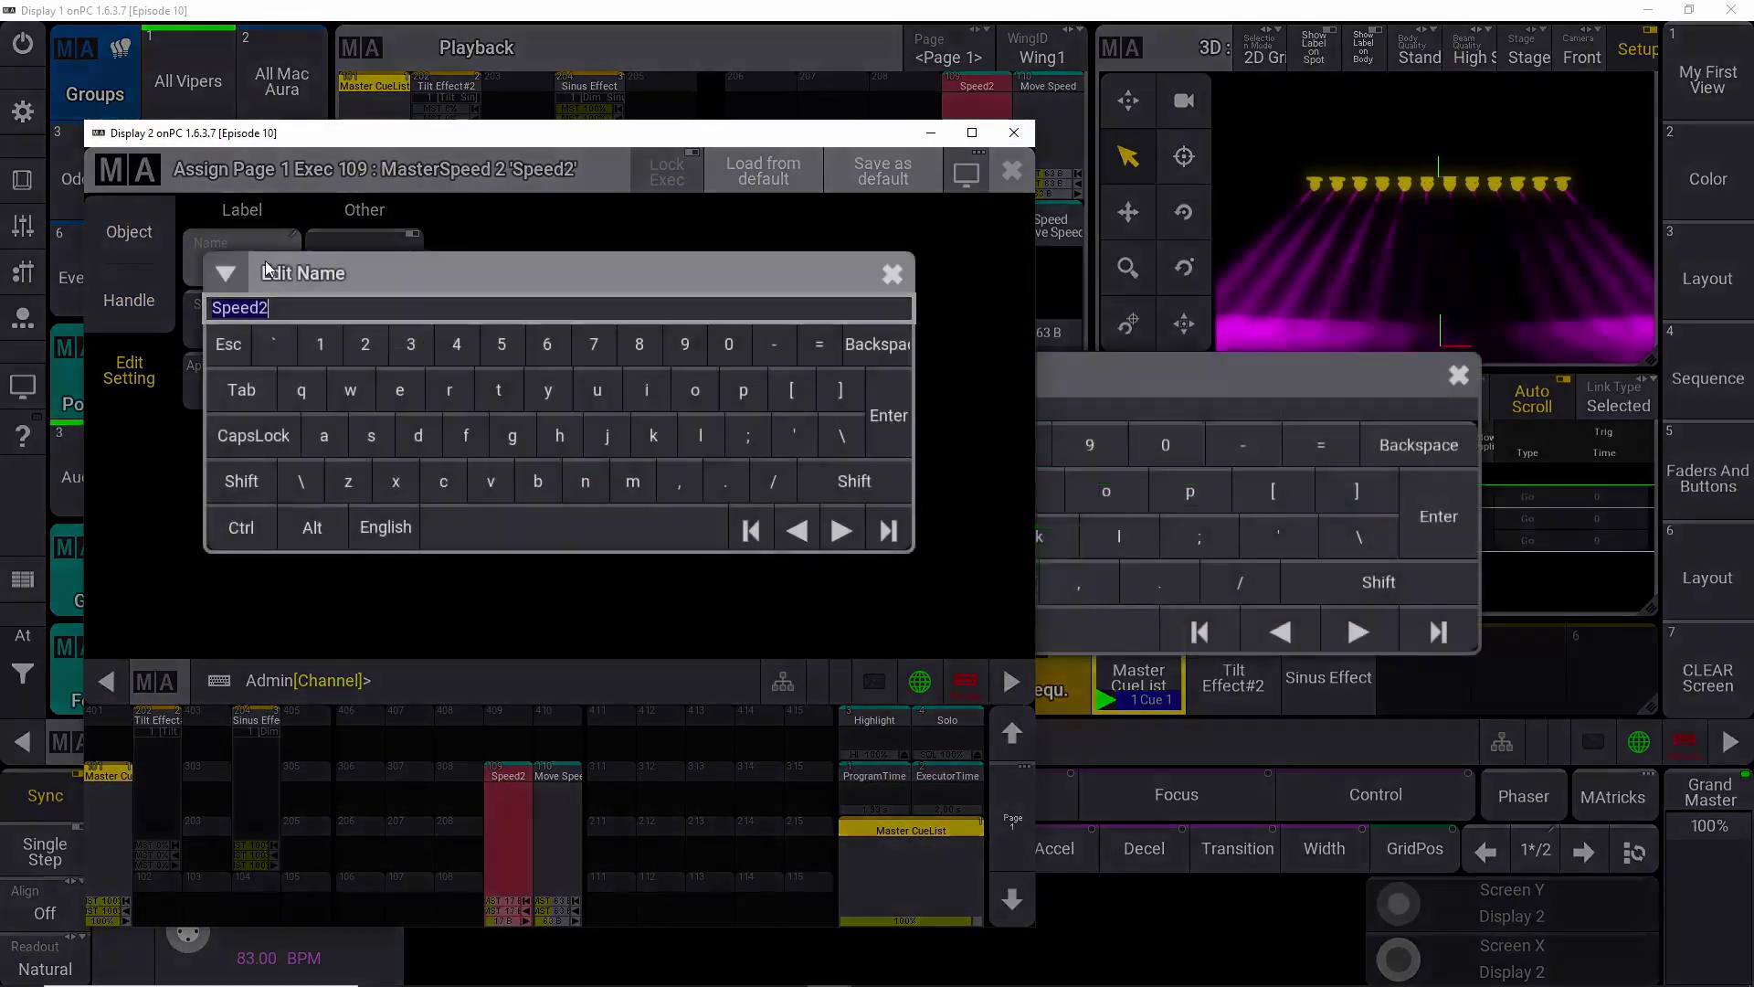
type("Dimmer")
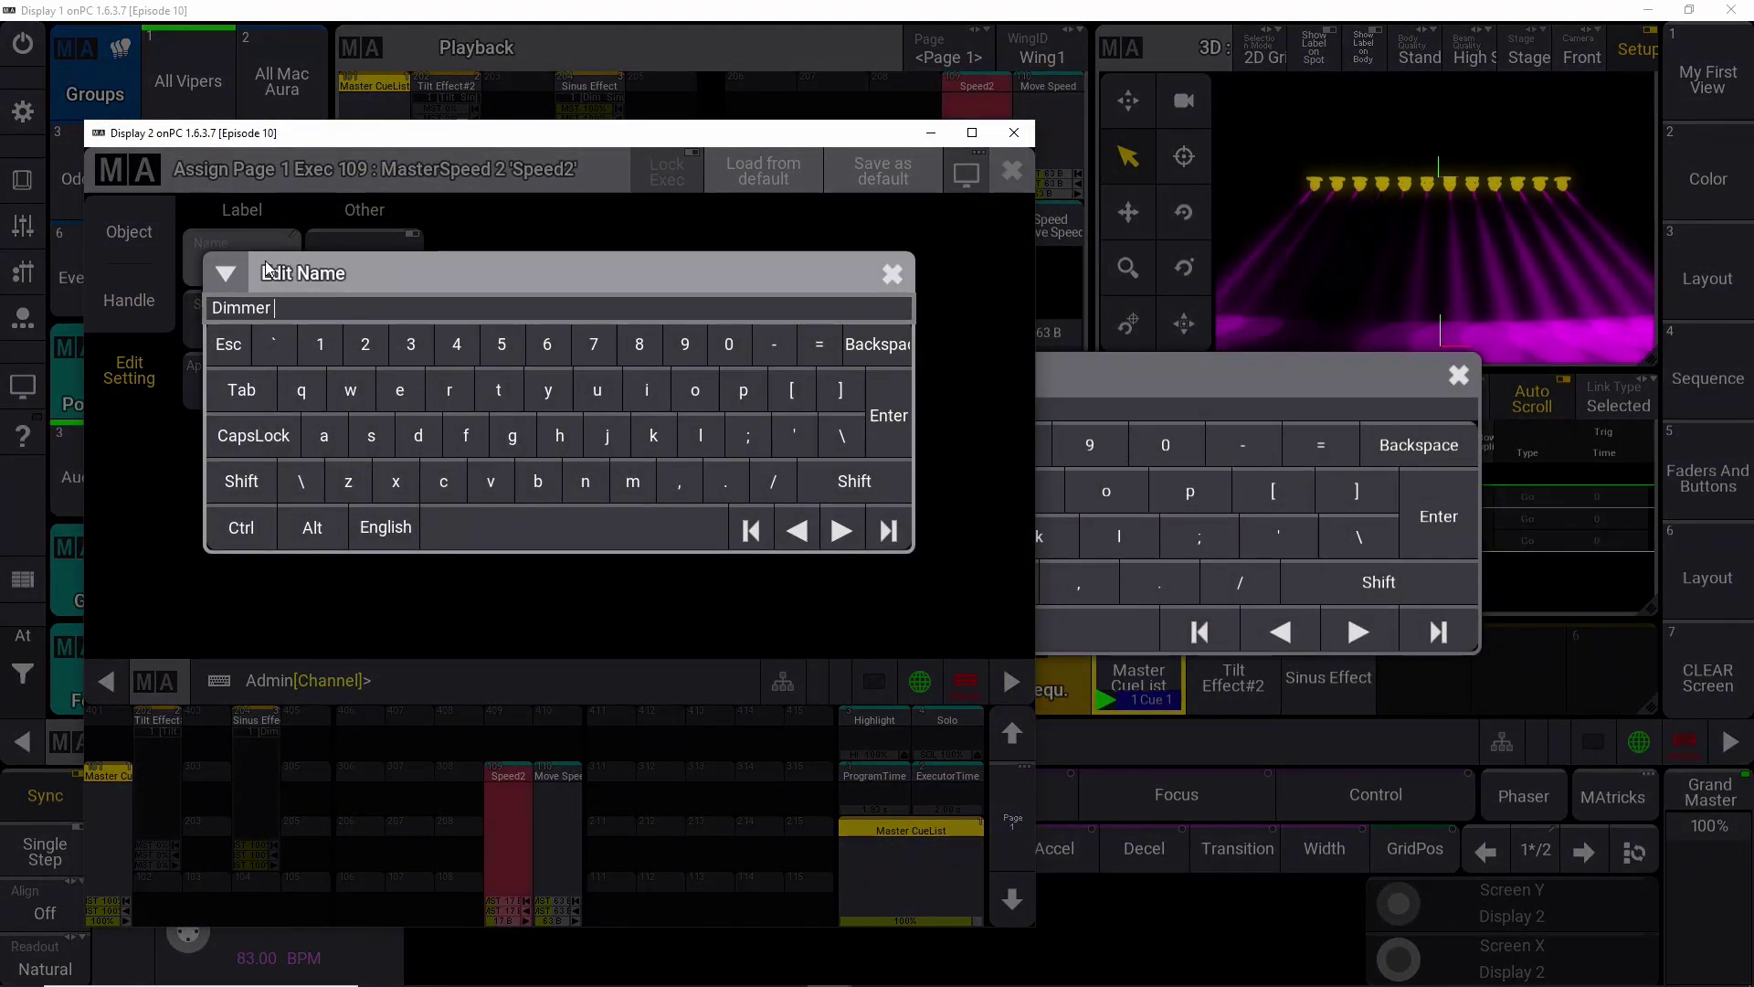
key("Return")
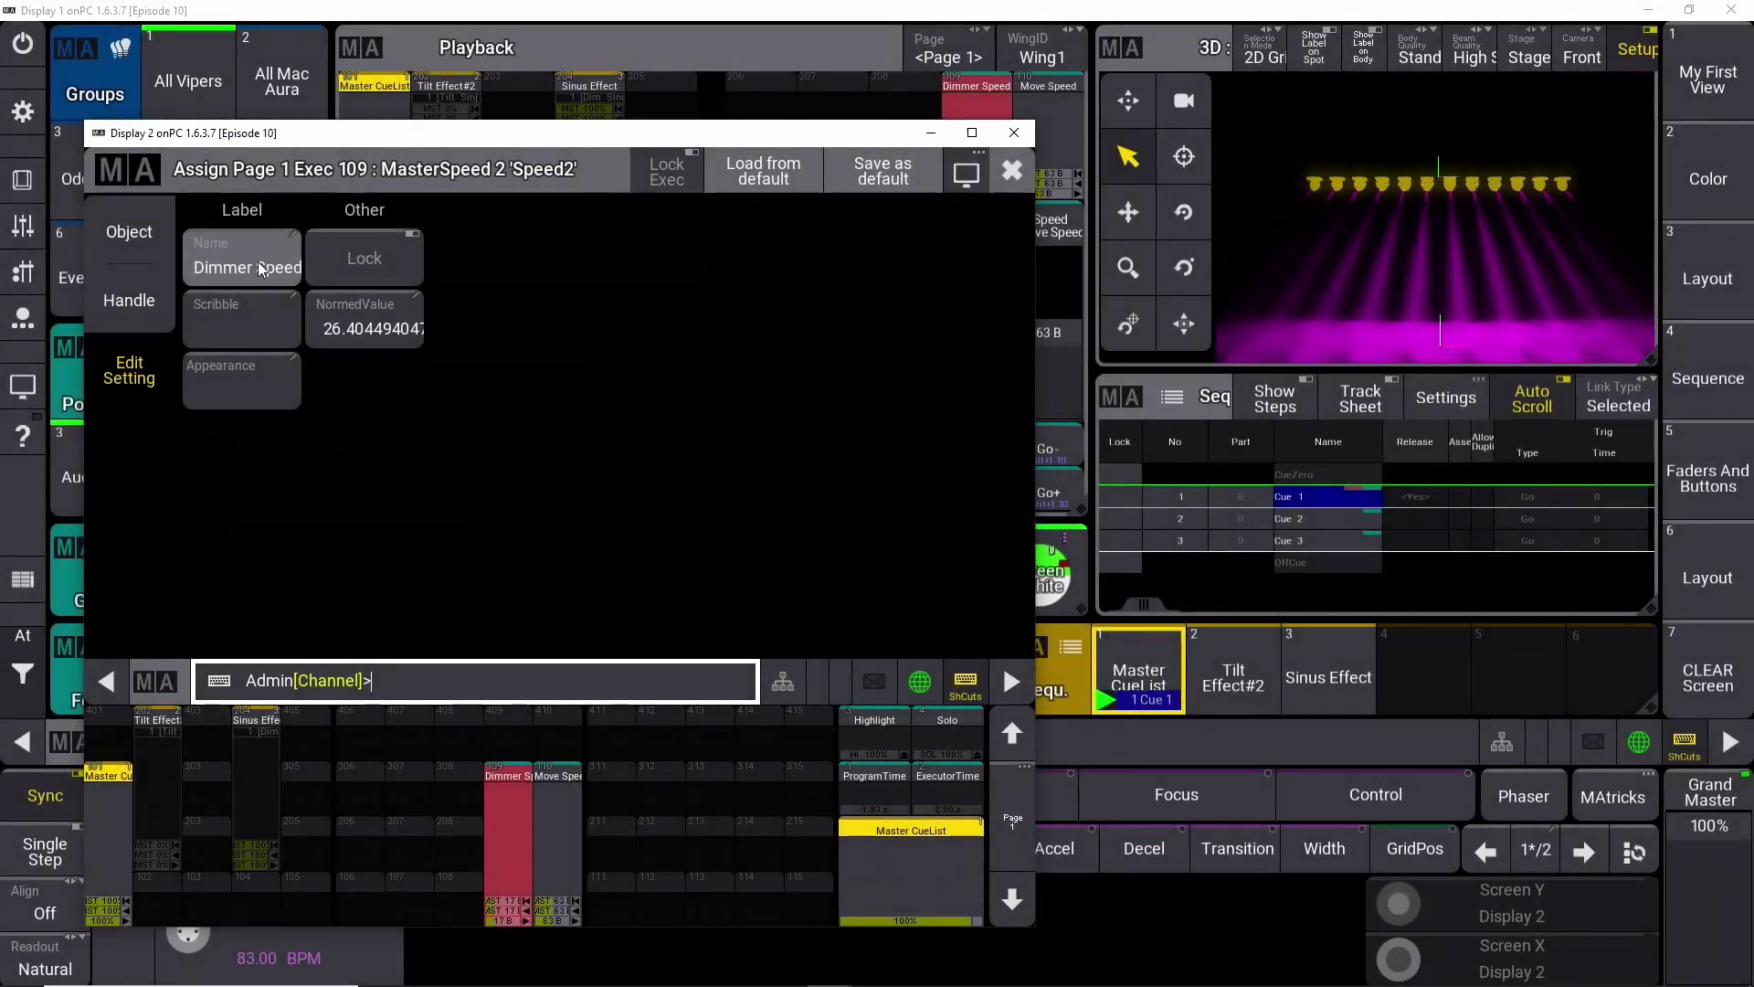
left_click(1017, 135)
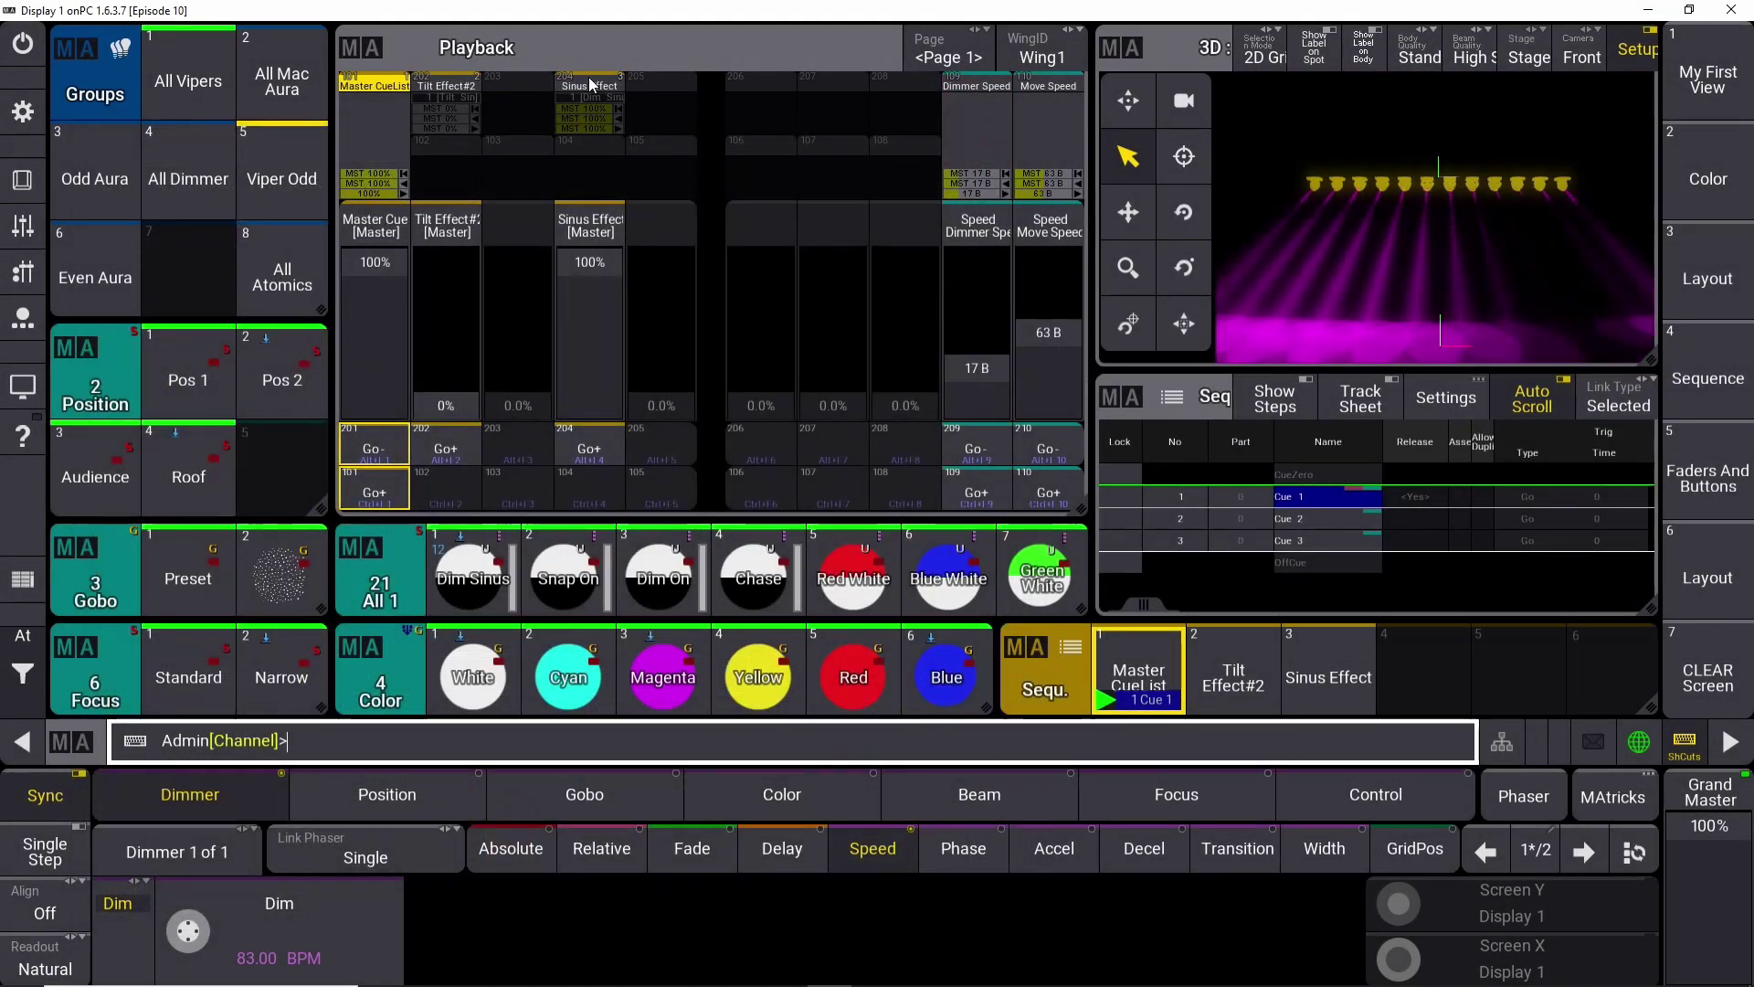
Clear the programmer, raise the Sinus Effect fader, and set Dimmer Speed to about 58 B.
left_click(23, 635)
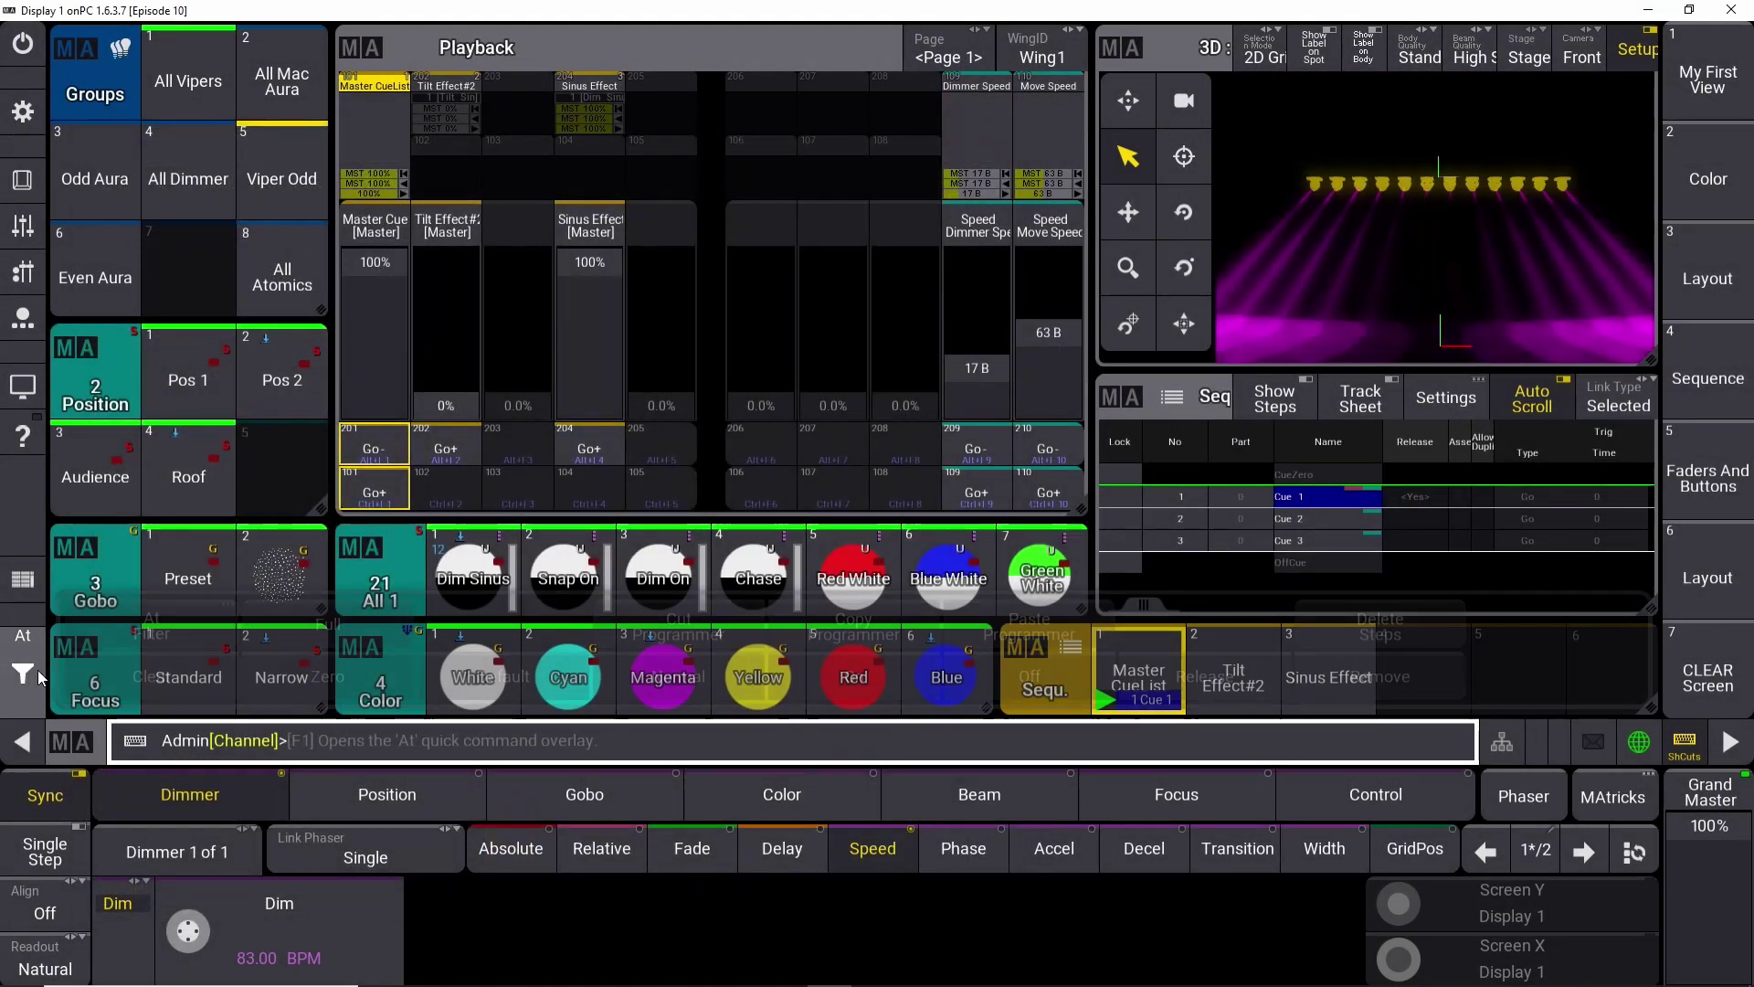
left_click(107, 677)
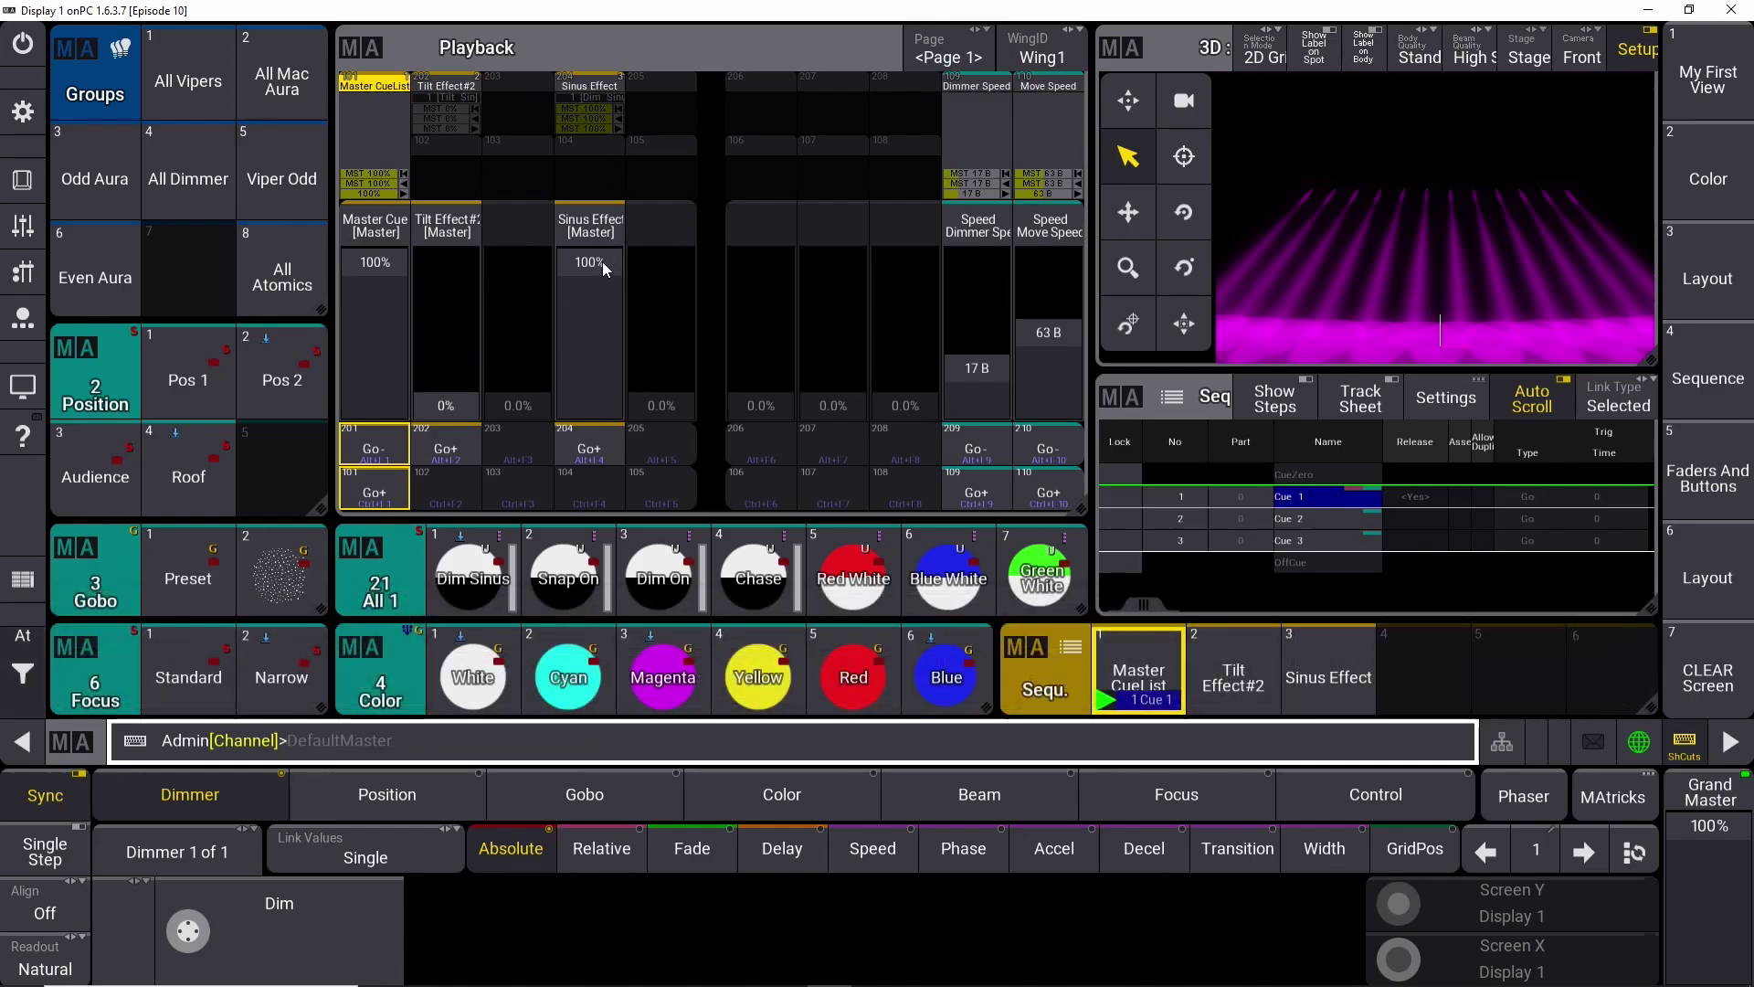
left_click_drag(603, 269, 592, 181)
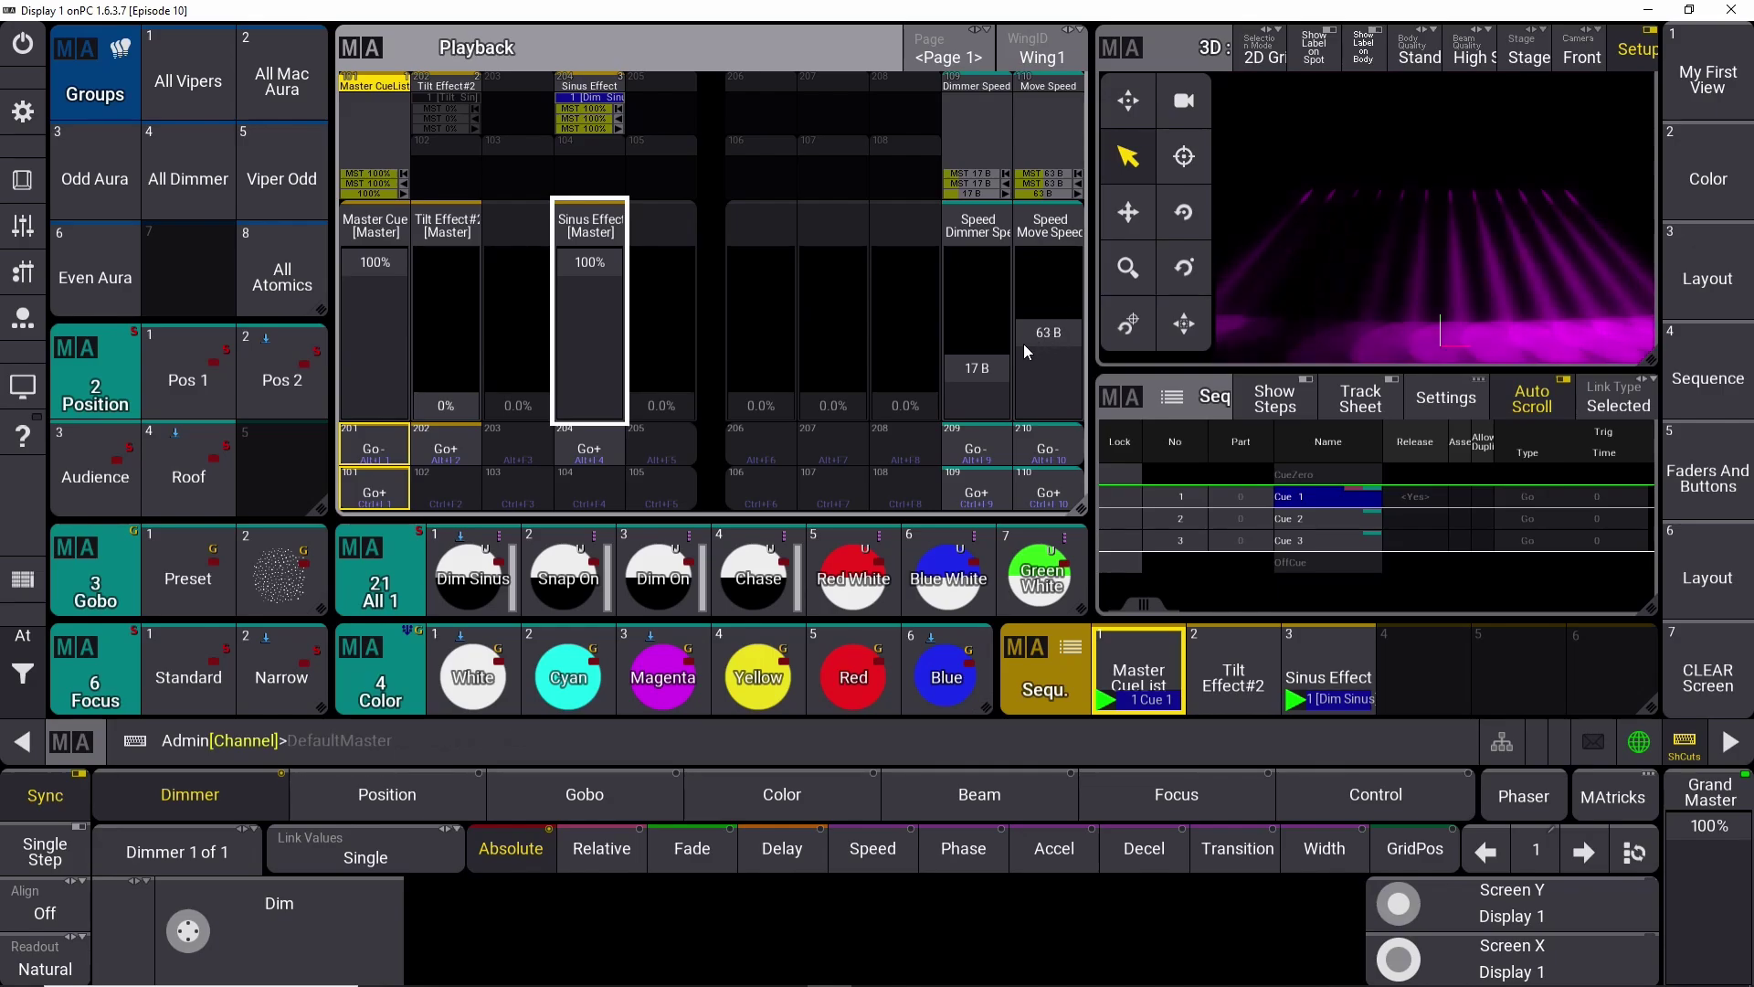
left_click_drag(992, 369, 998, 271)
left_click_drag(966, 366, 980, 293)
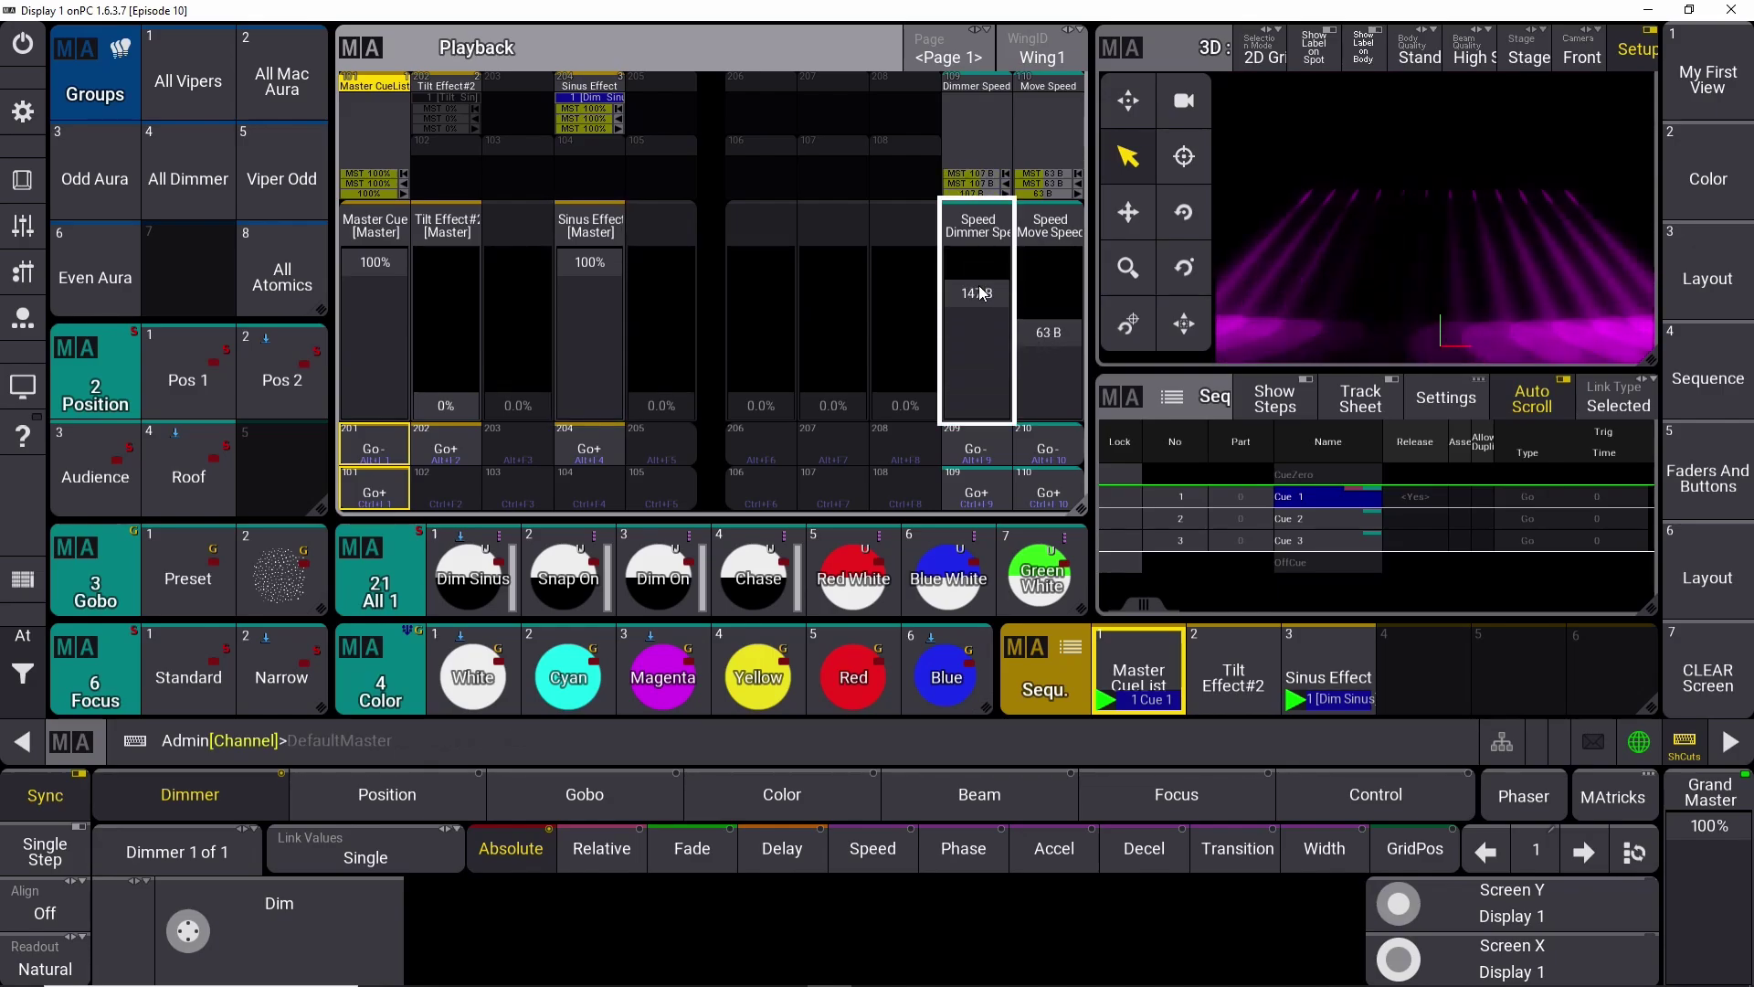
right_click(587, 89)
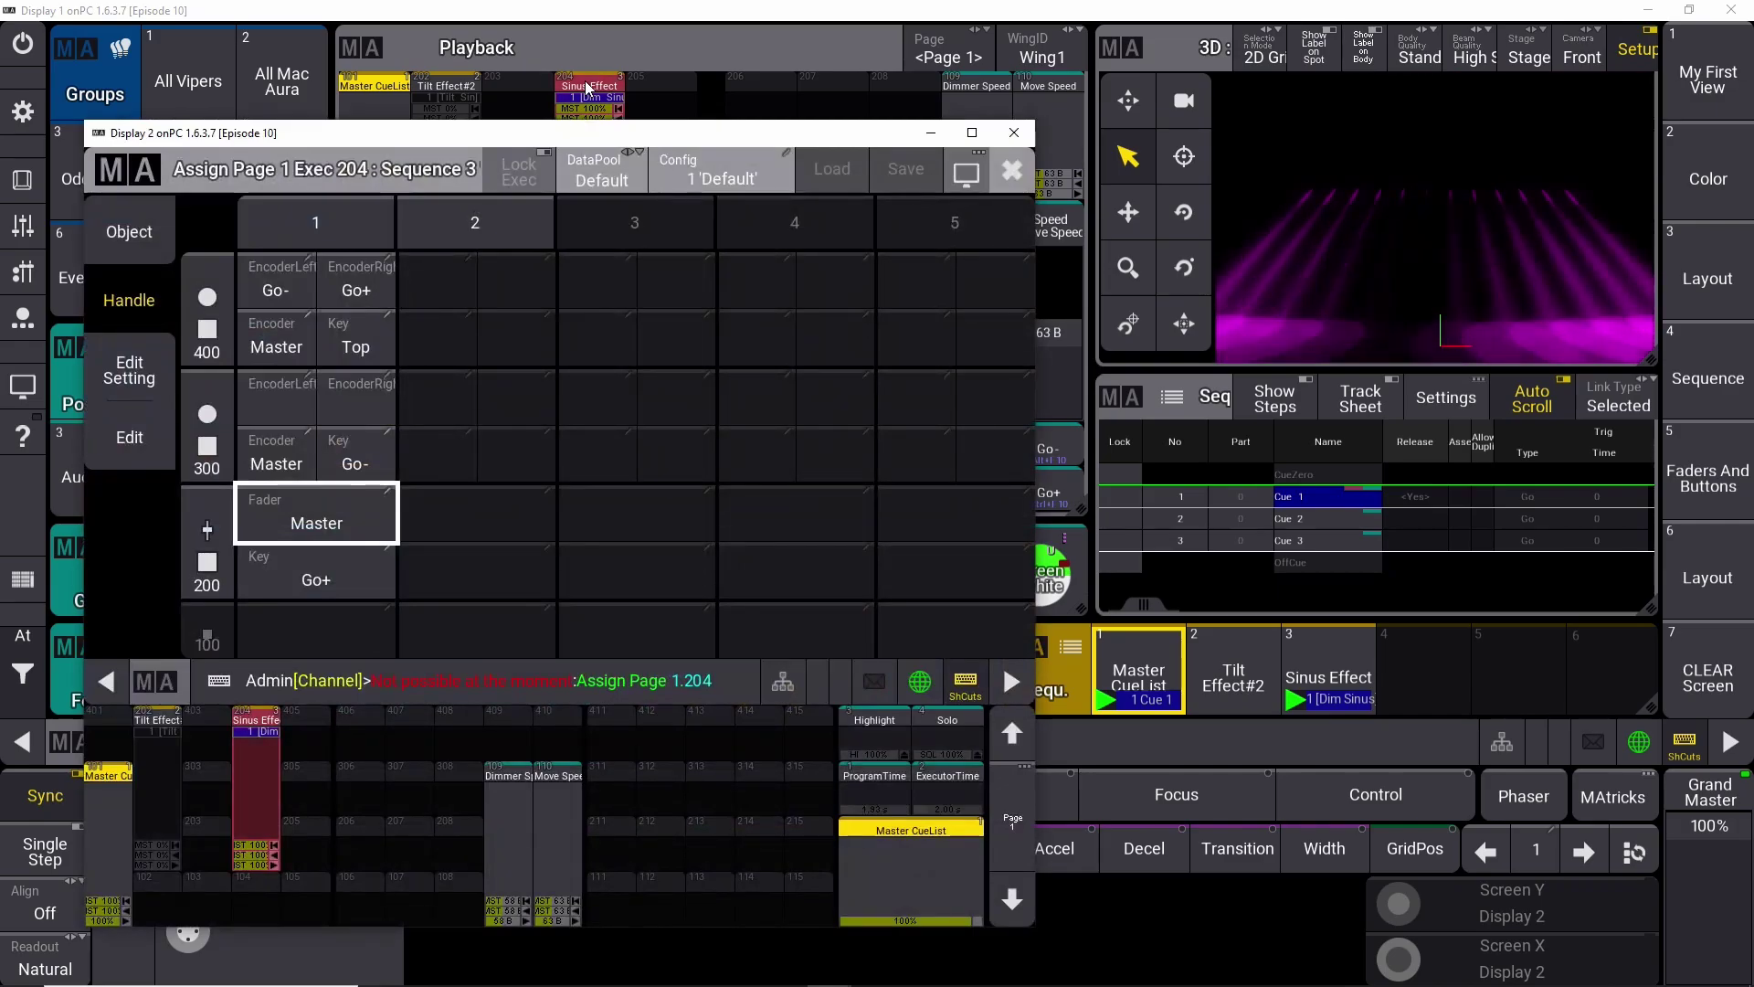
left_click(136, 378)
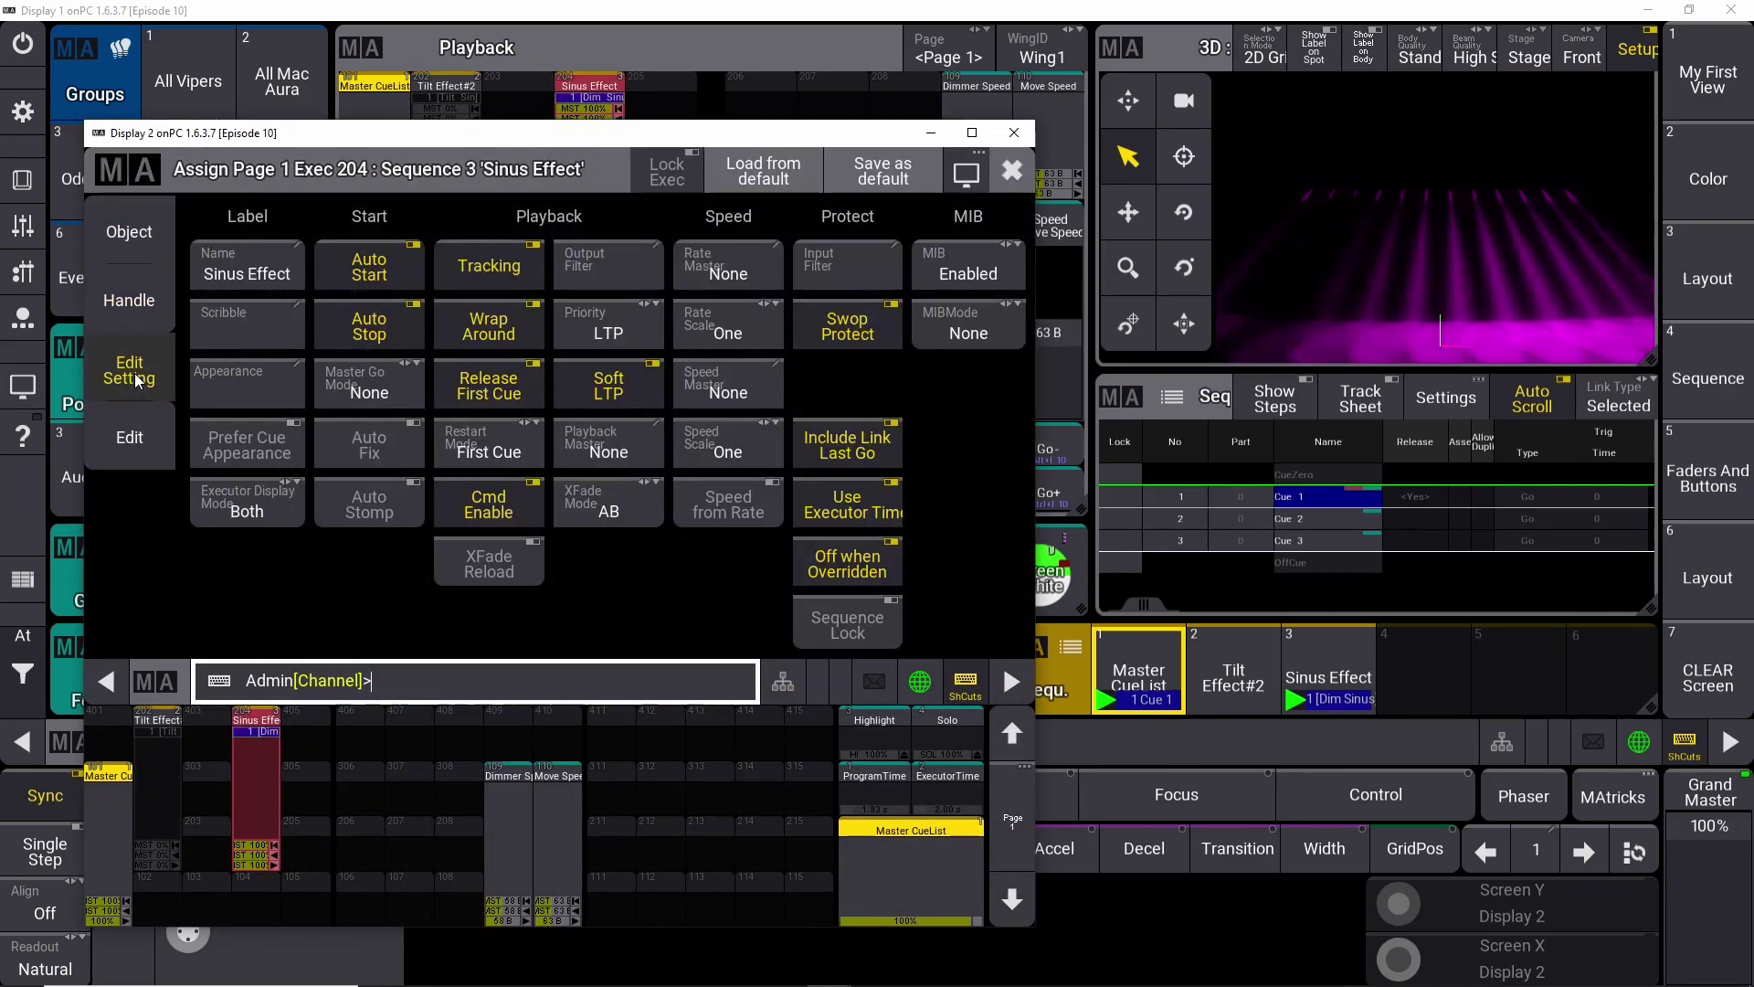
left_click(746, 390)
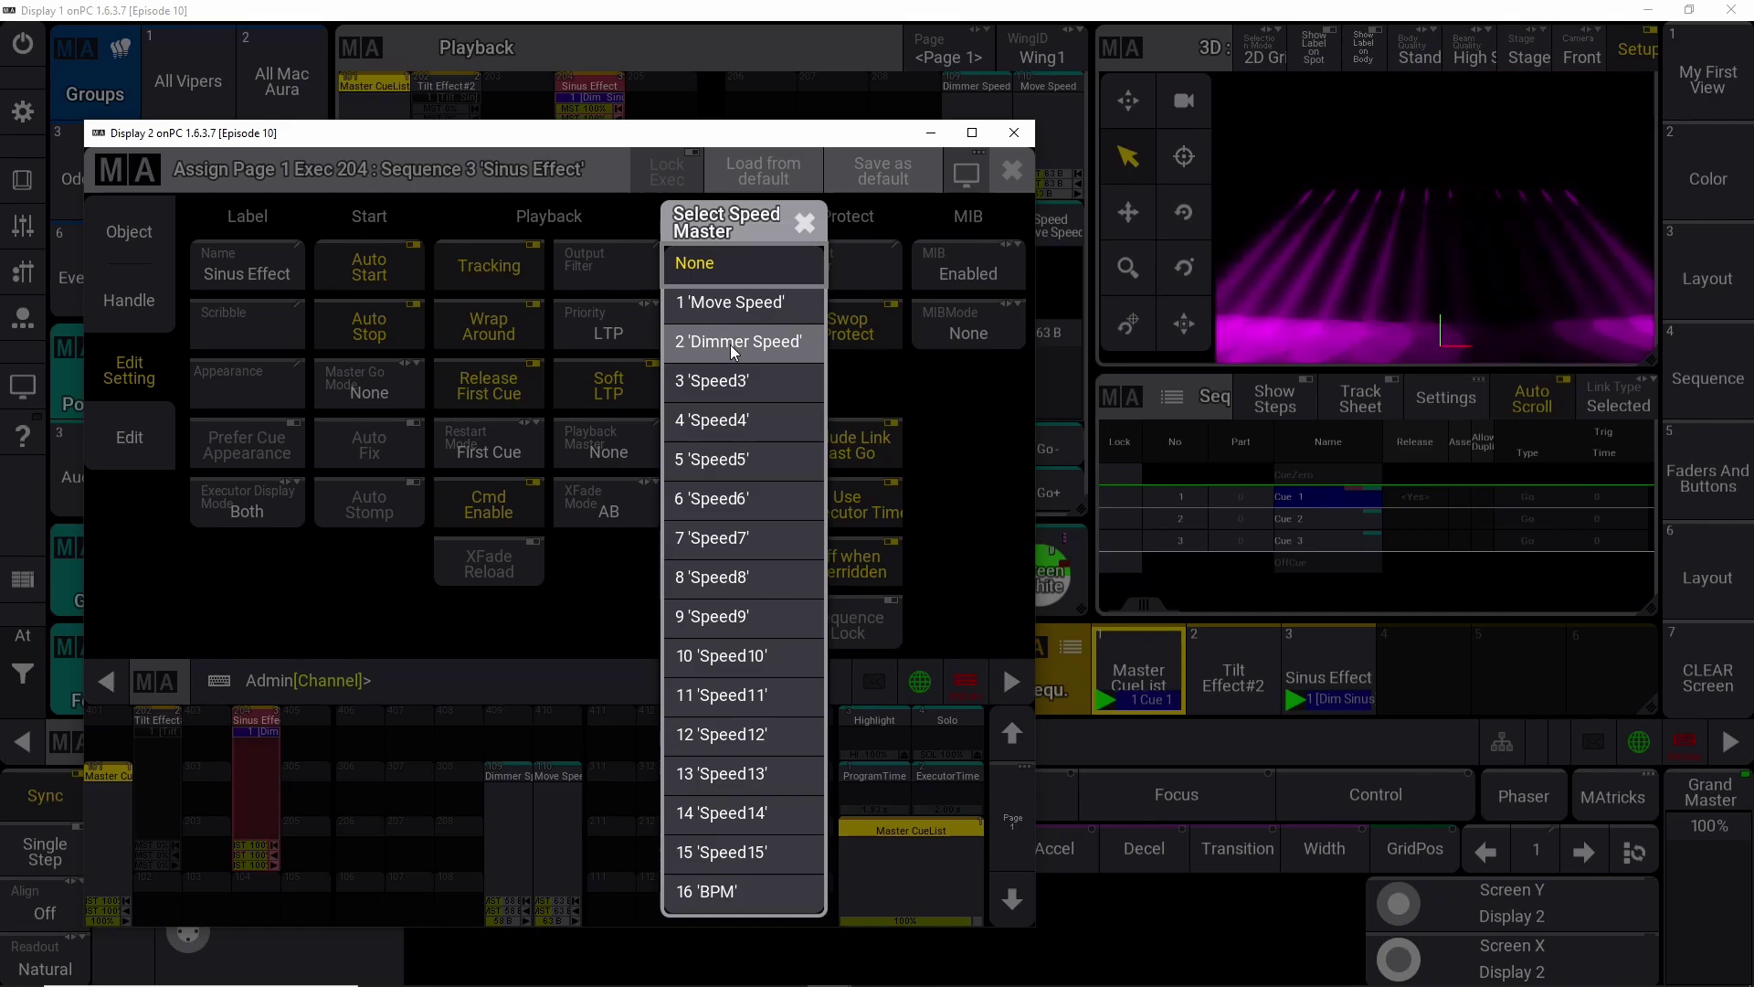
left_click(731, 344)
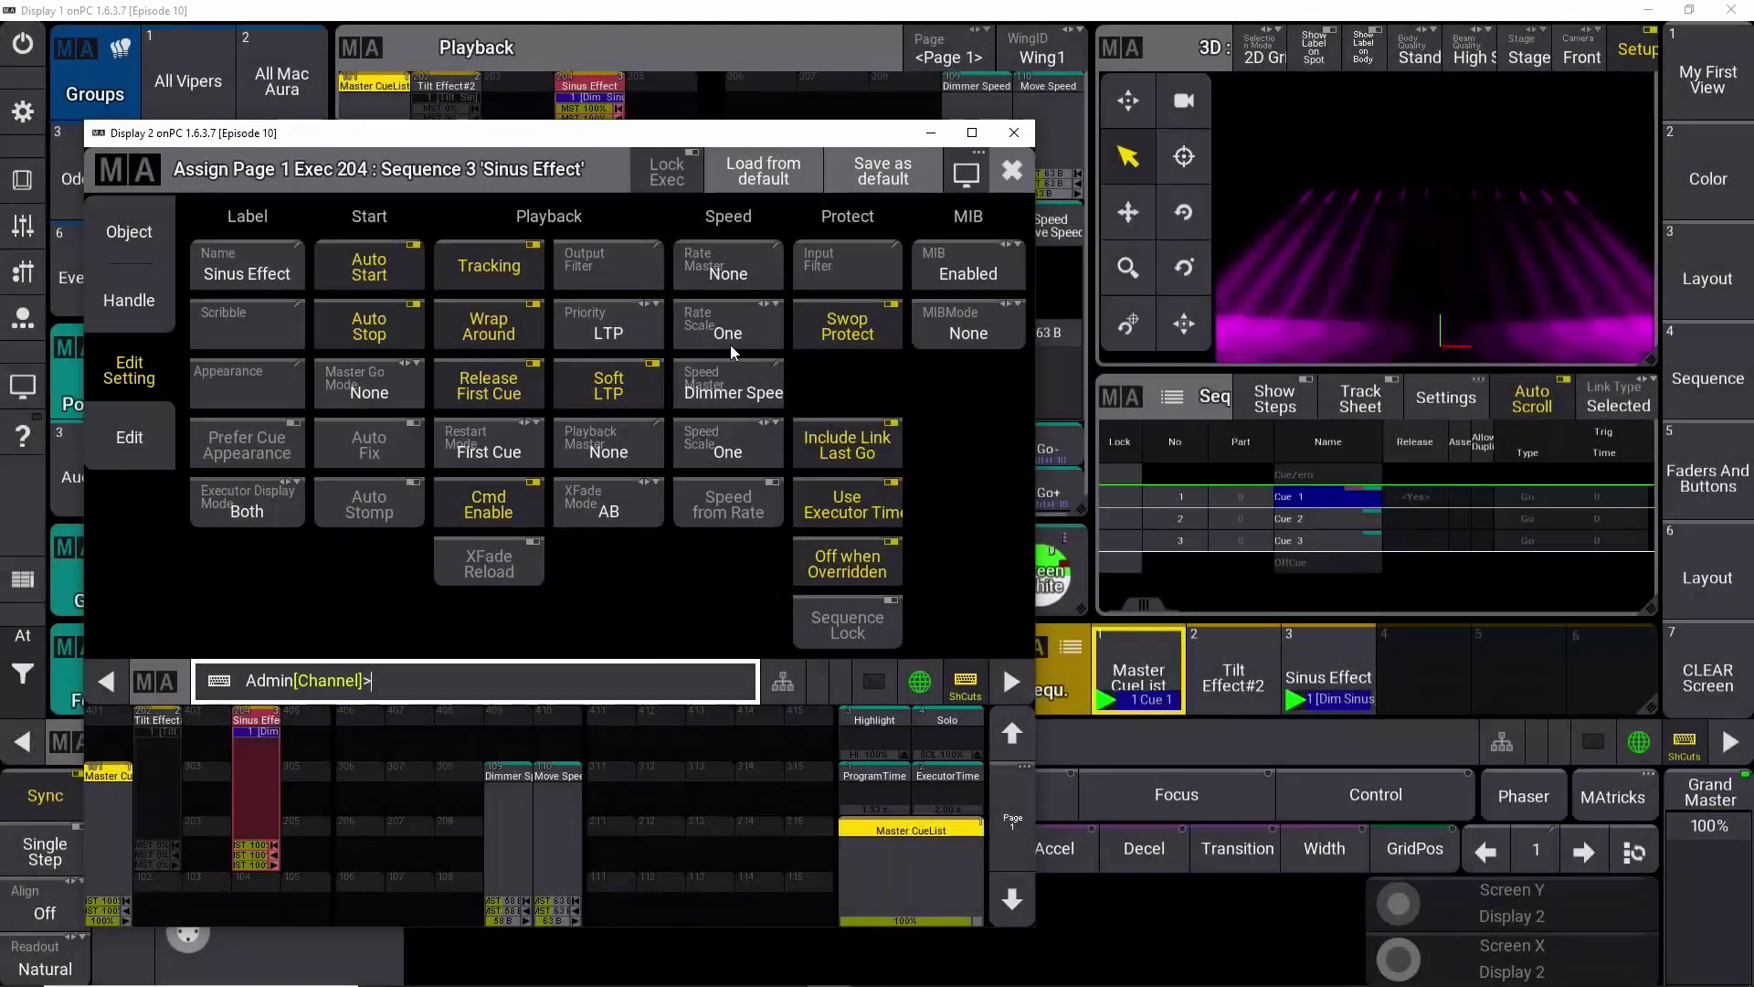
left_click(995, 158)
mouse_move(970, 334)
left_mouse_down()
mouse_move(985, 243)
mouse_move(979, 358)
left_mouse_up()
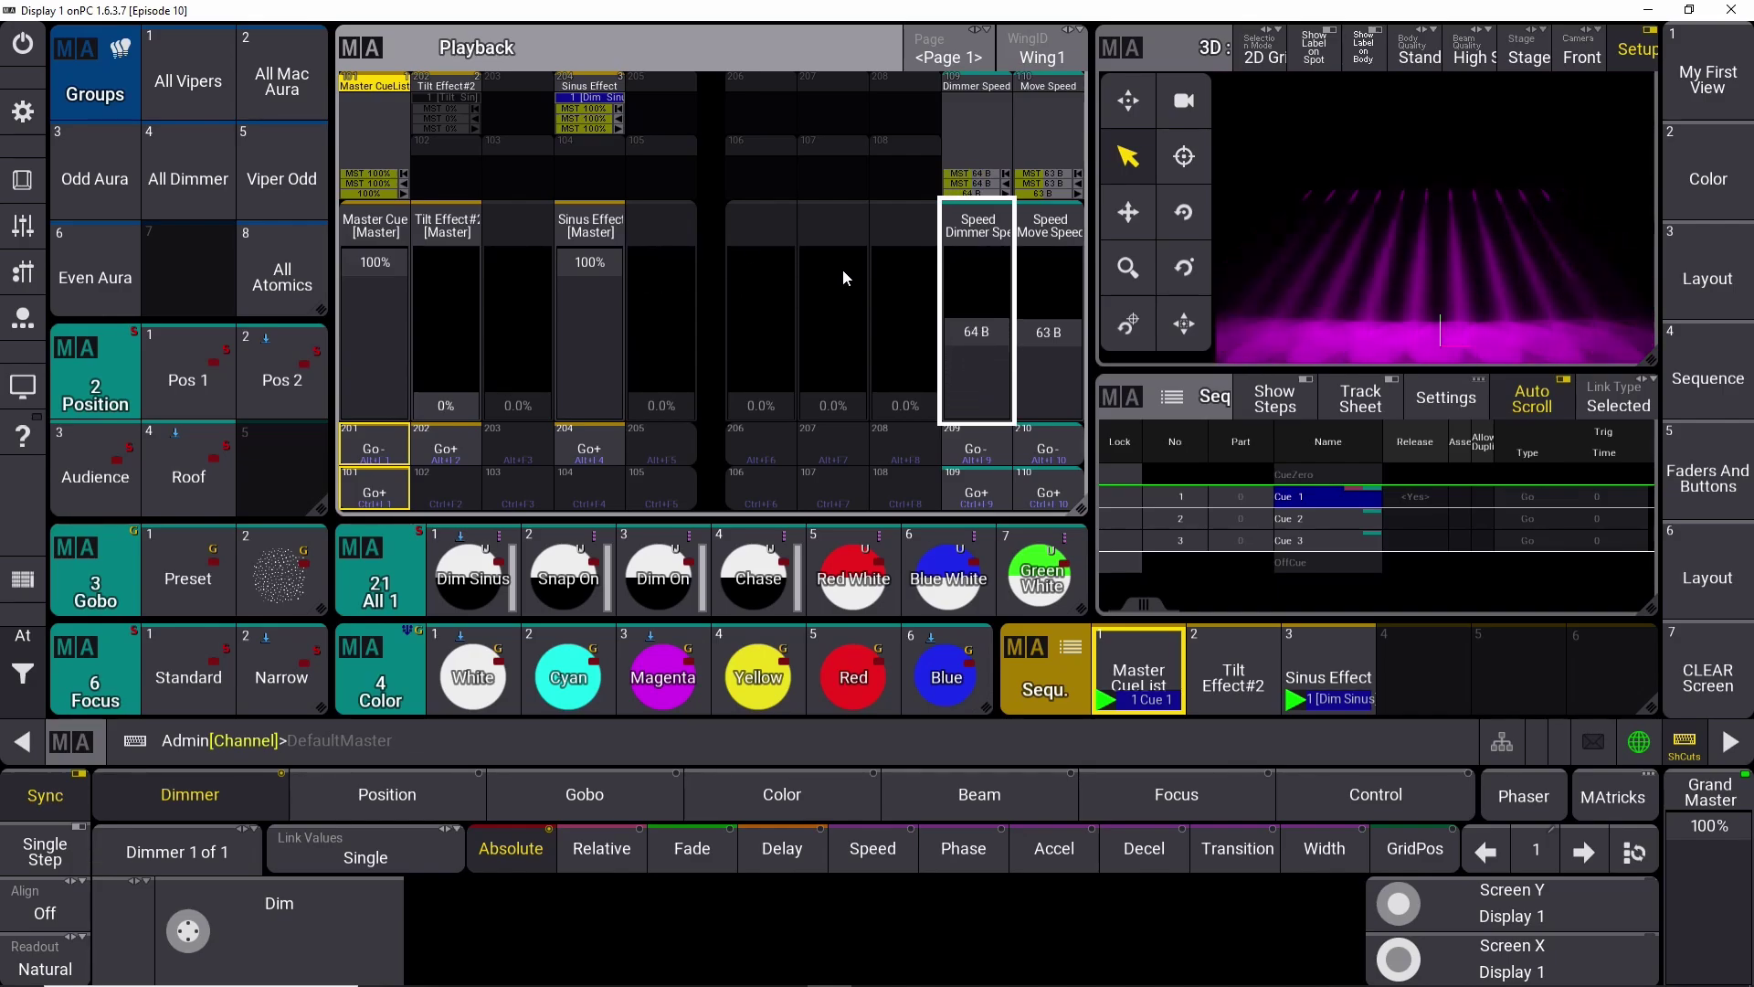
left_click(603, 87)
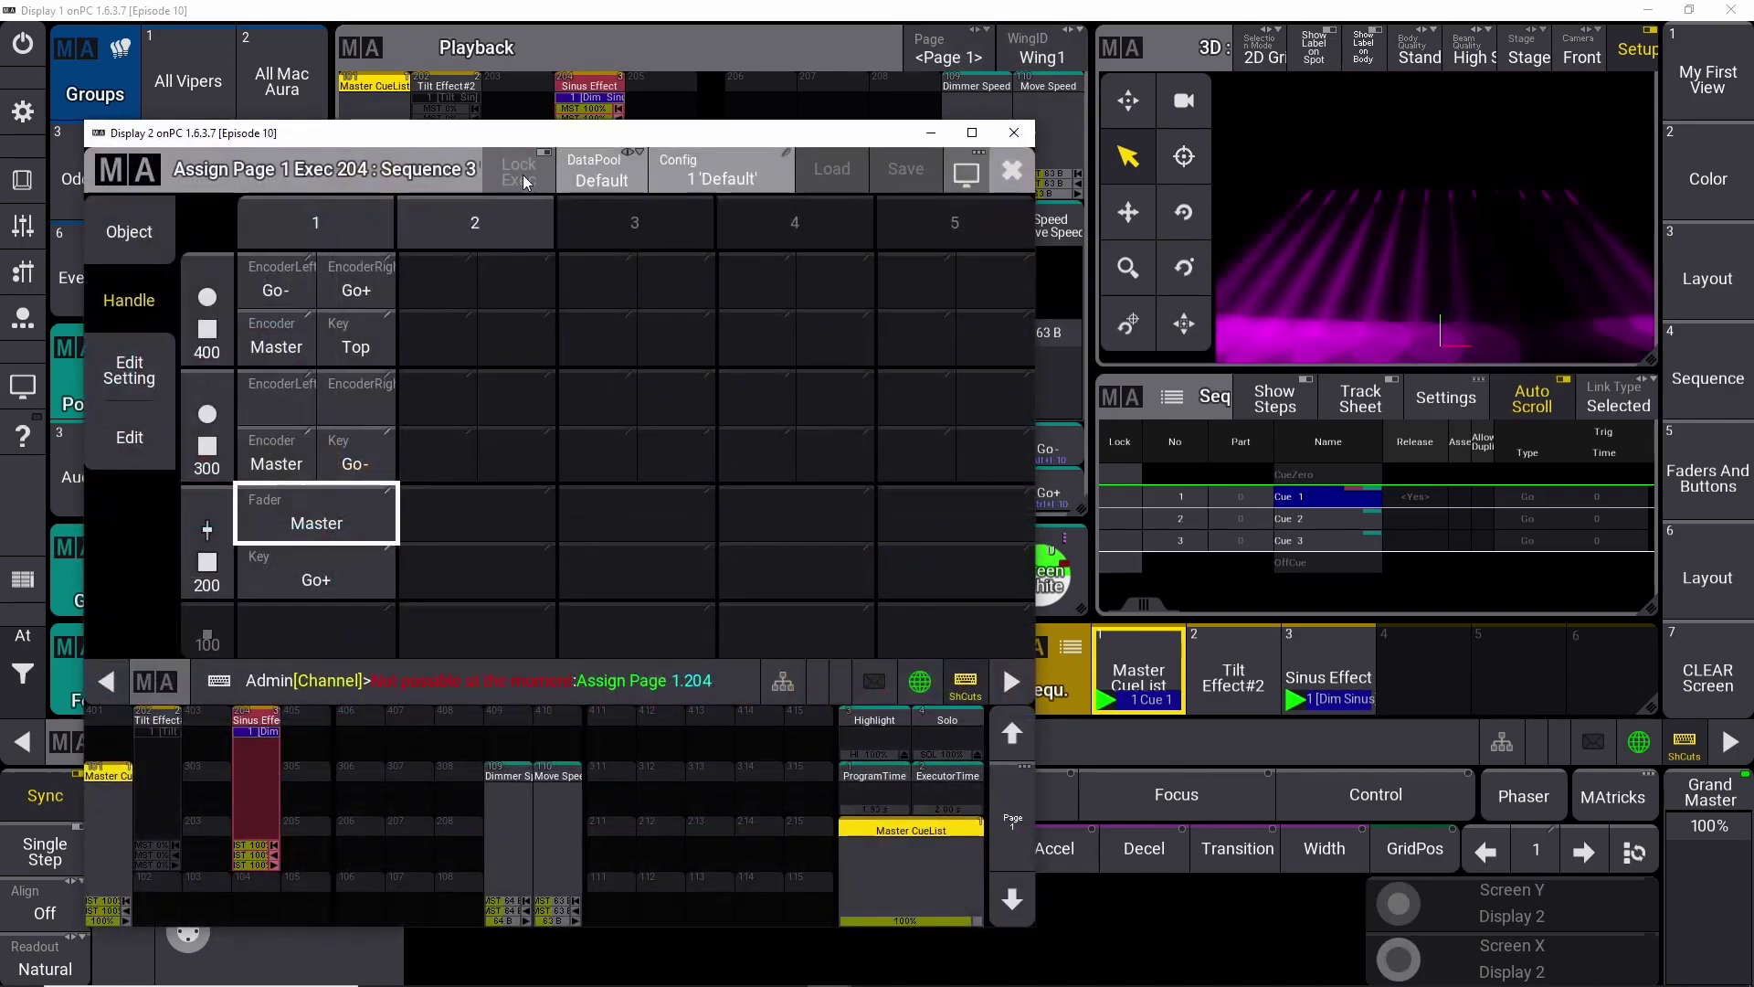
left_click(125, 382)
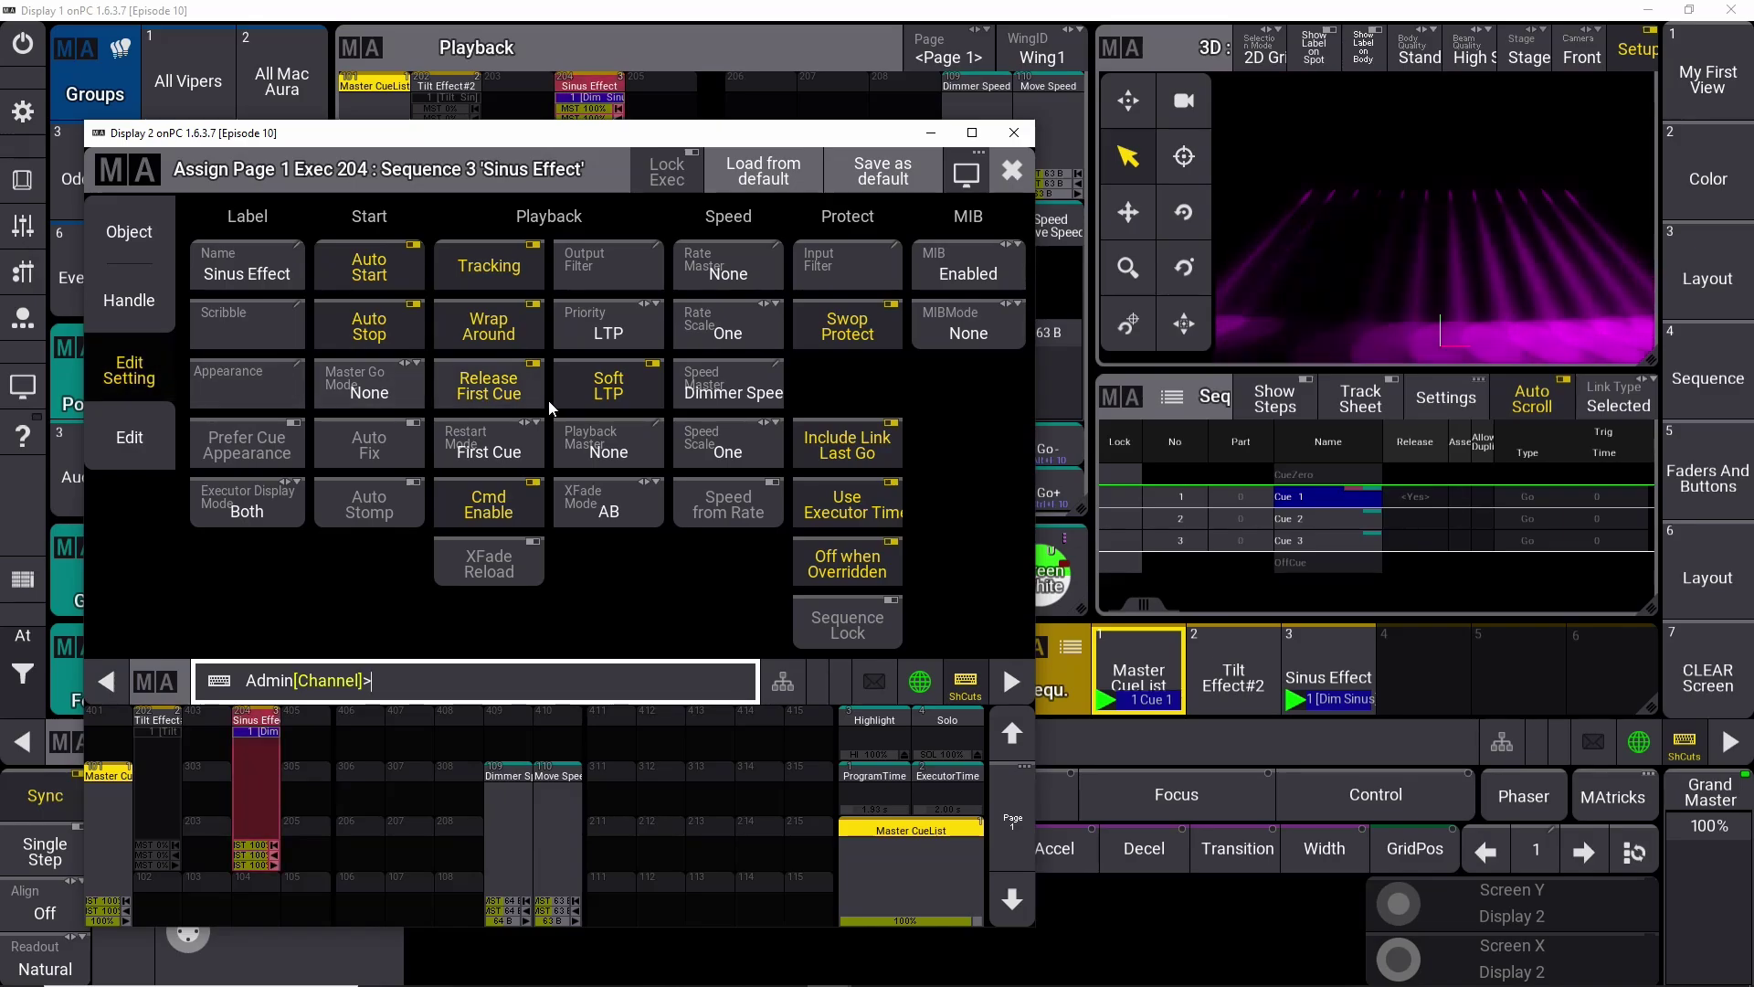
left_click(722, 451)
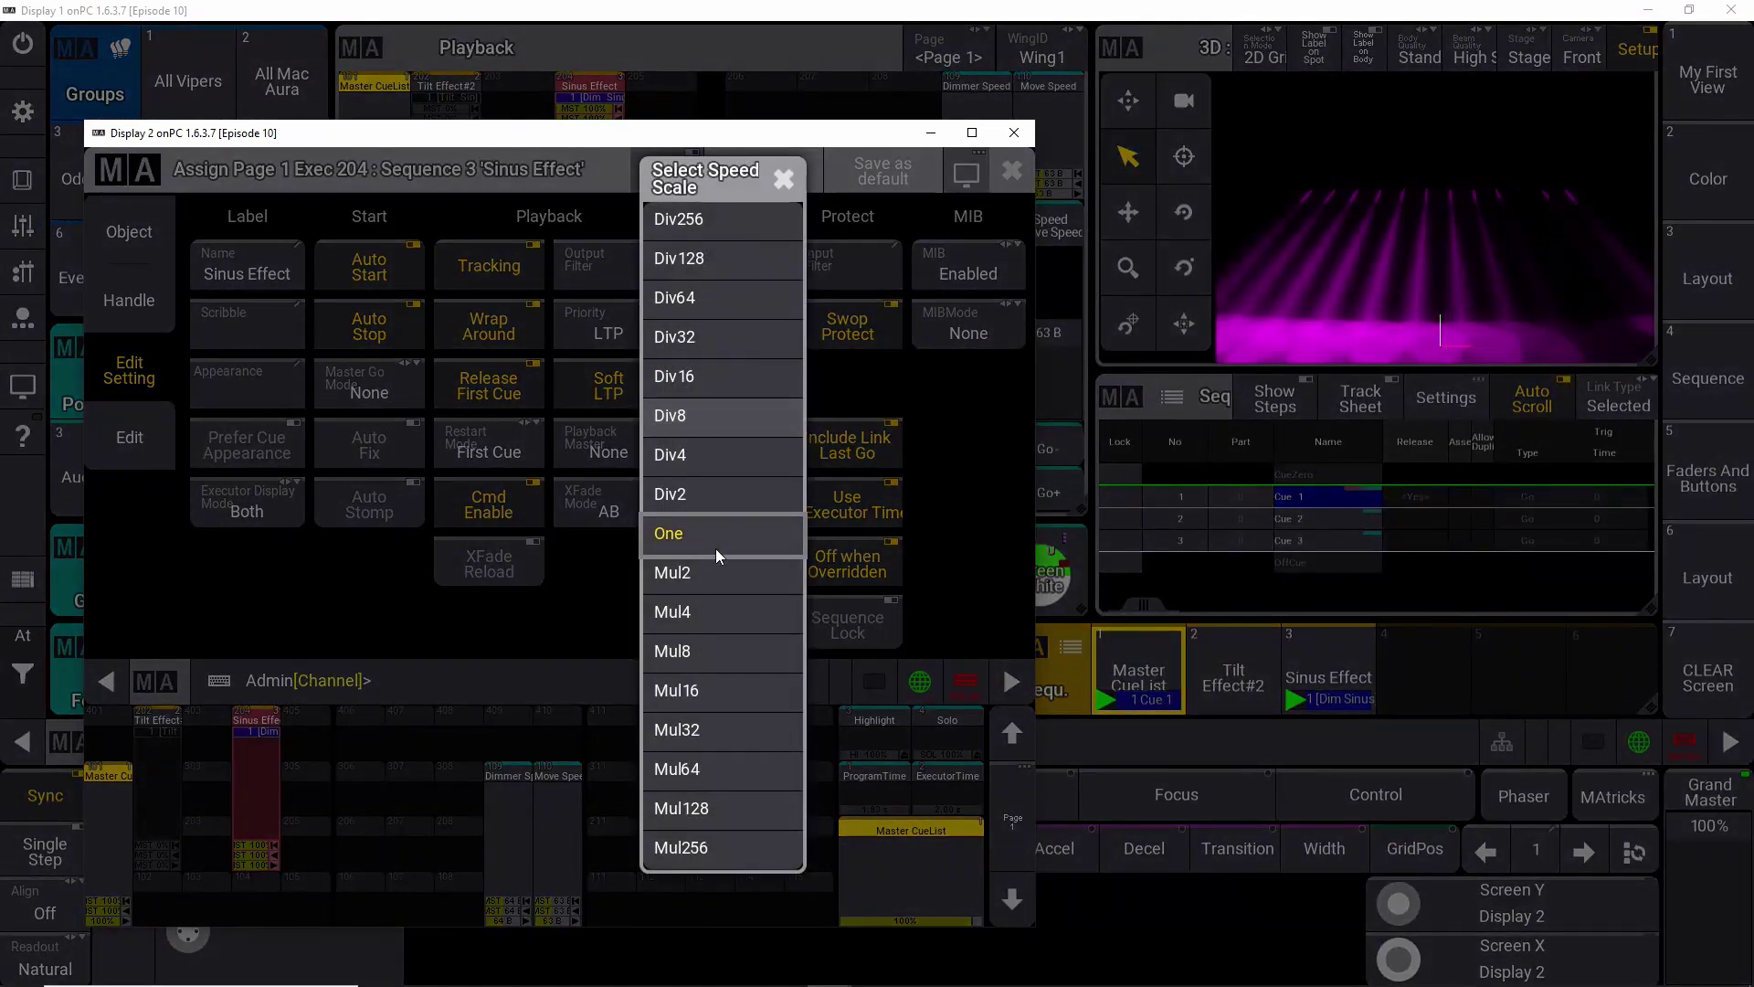
left_click(1014, 132)
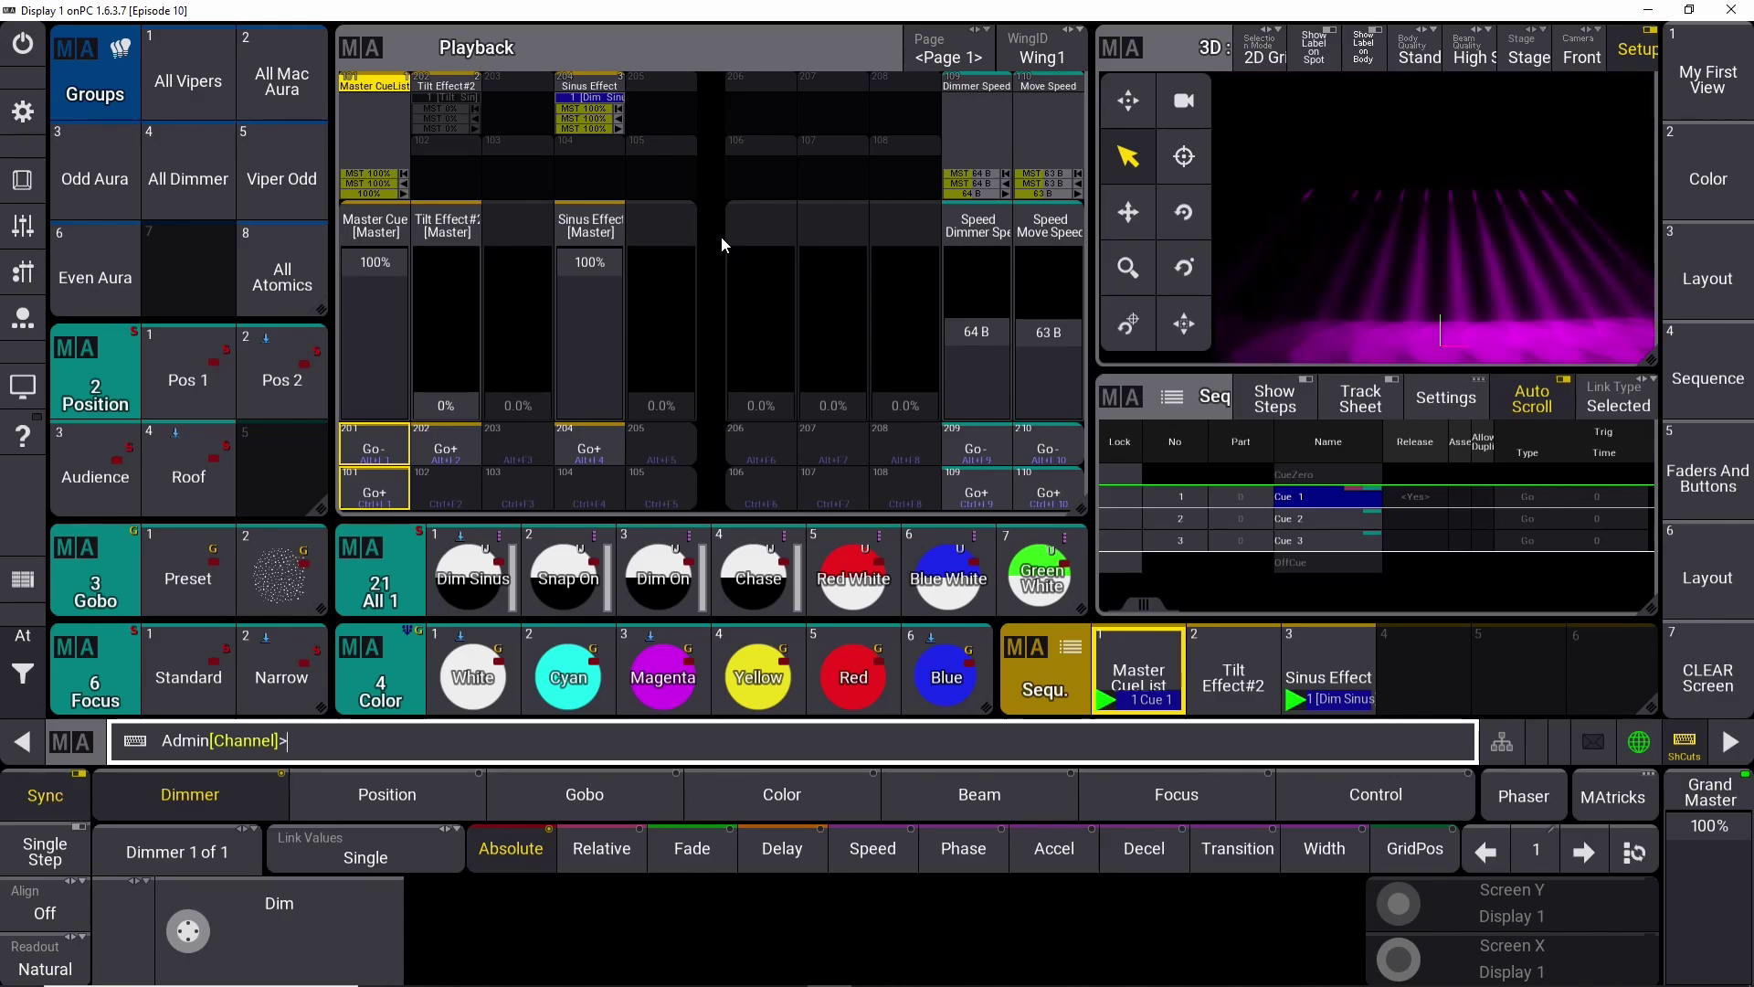
Clear the programmer and pull executor 204's Sinus Effect fader down to 0%.
left_click(43, 687)
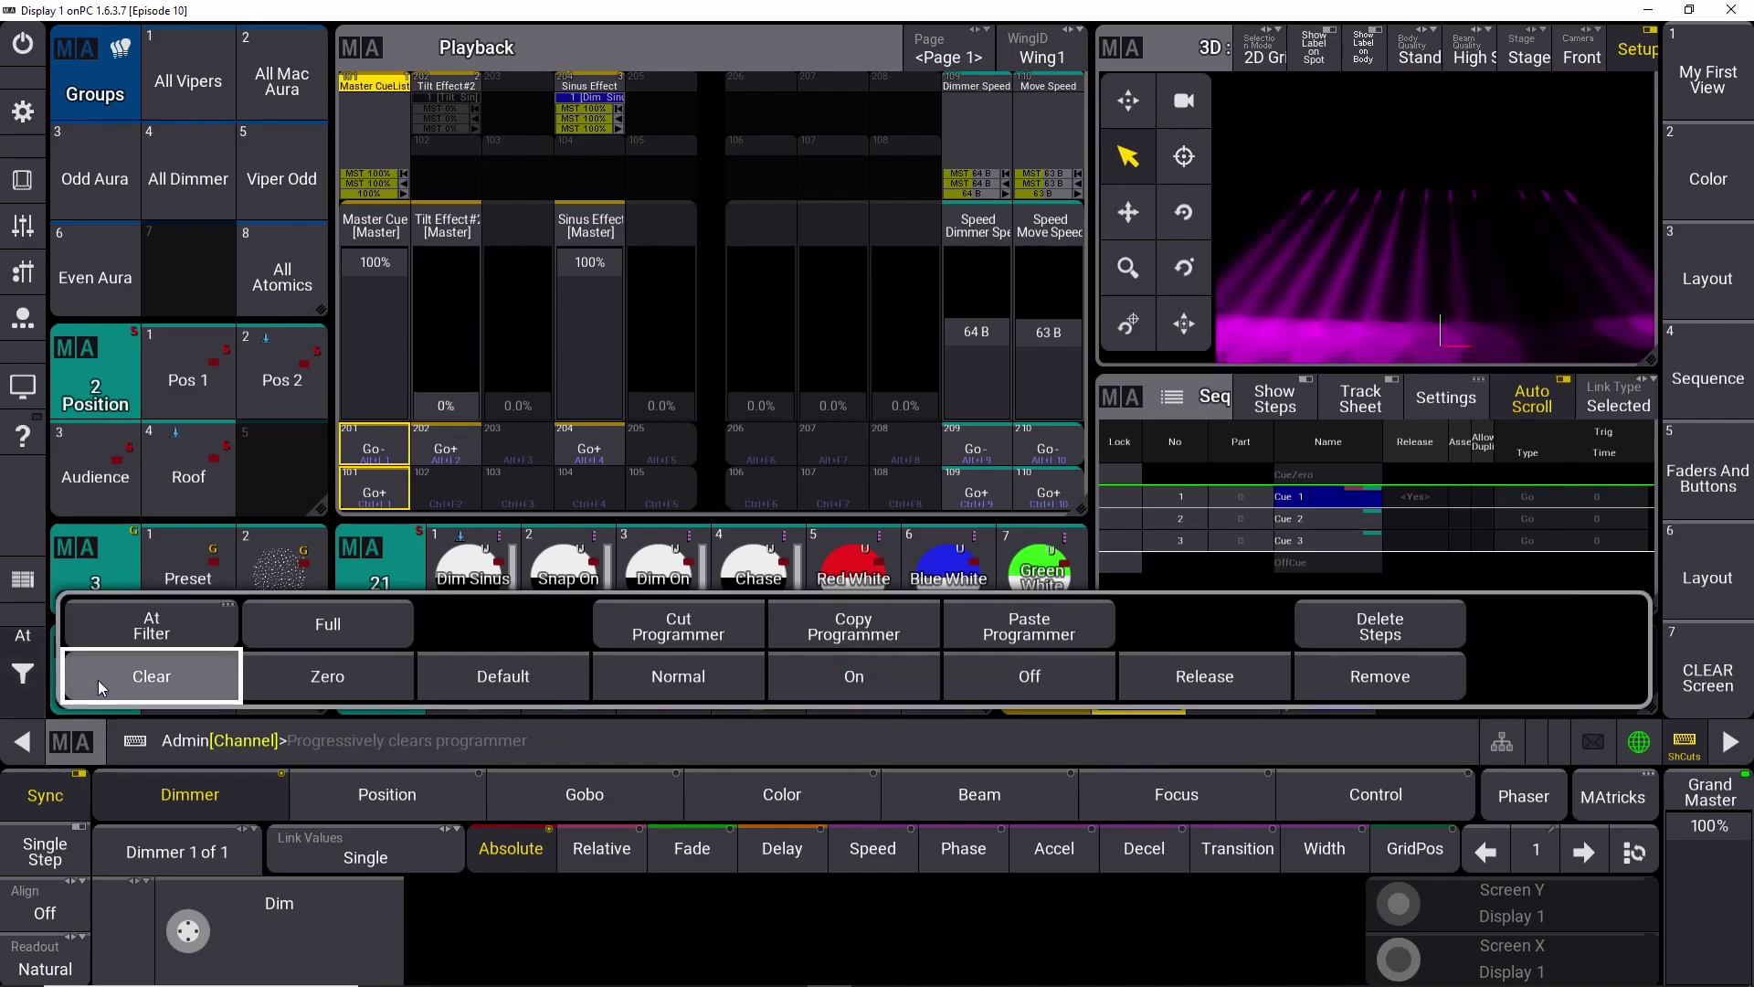
left_click(24, 688)
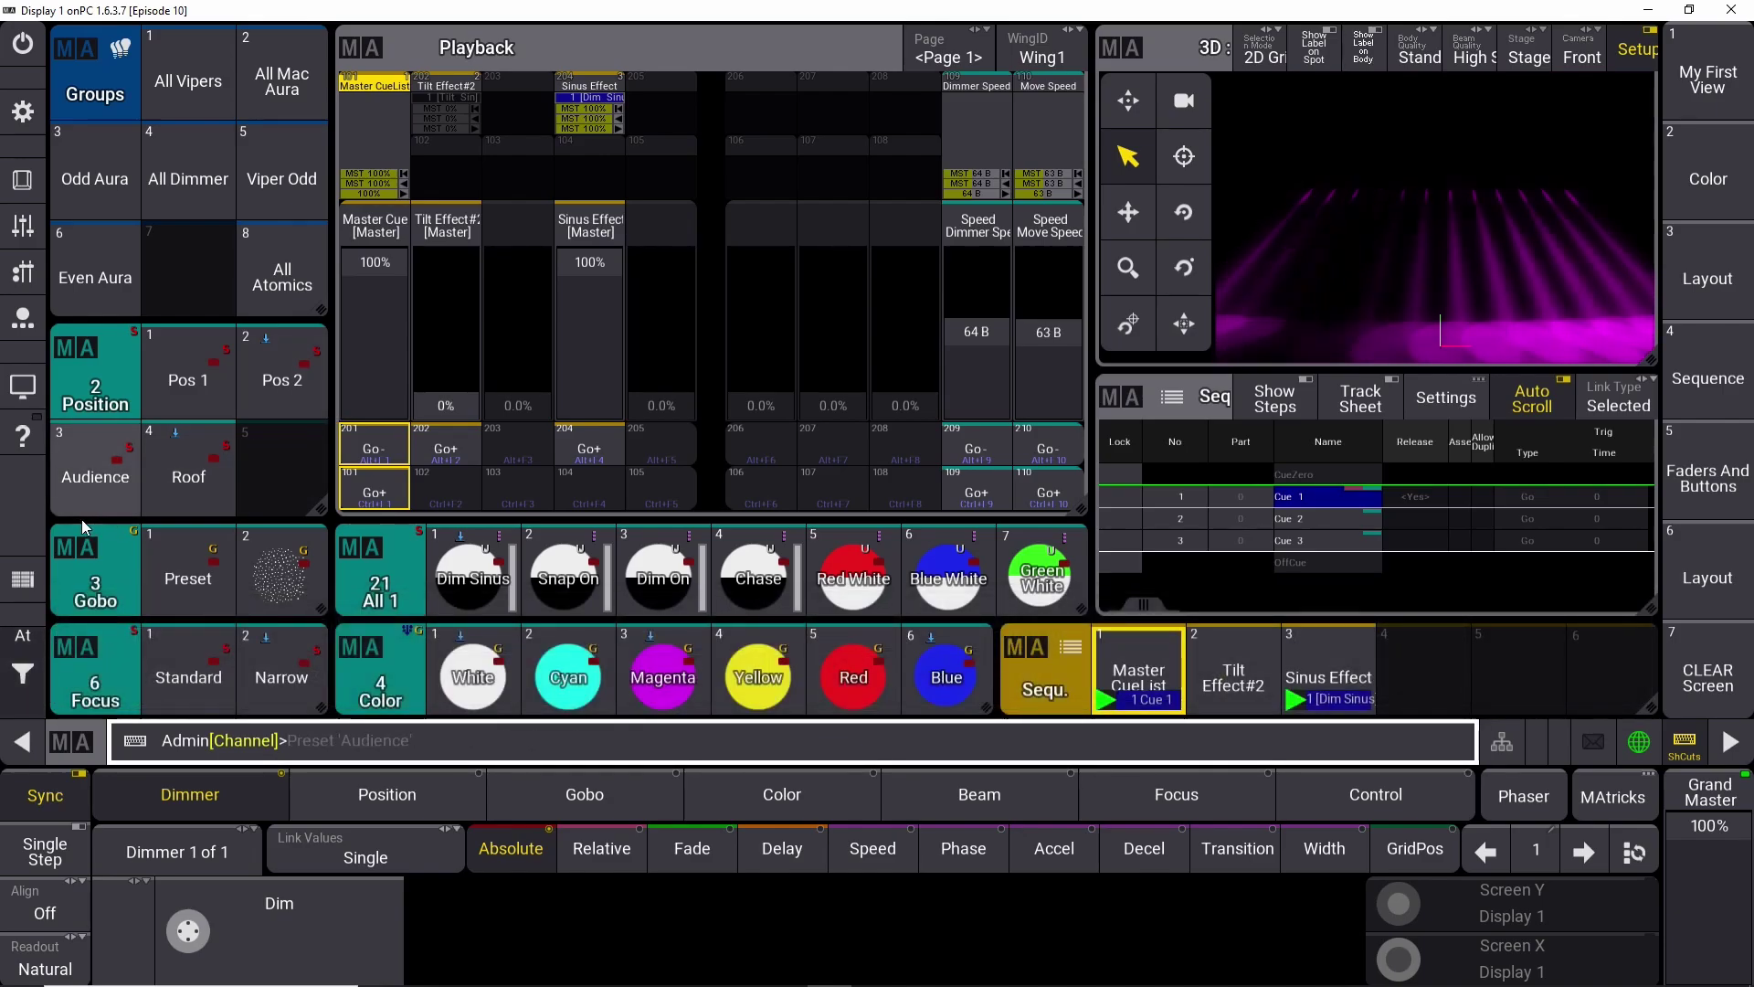
left_click_drag(603, 285, 605, 441)
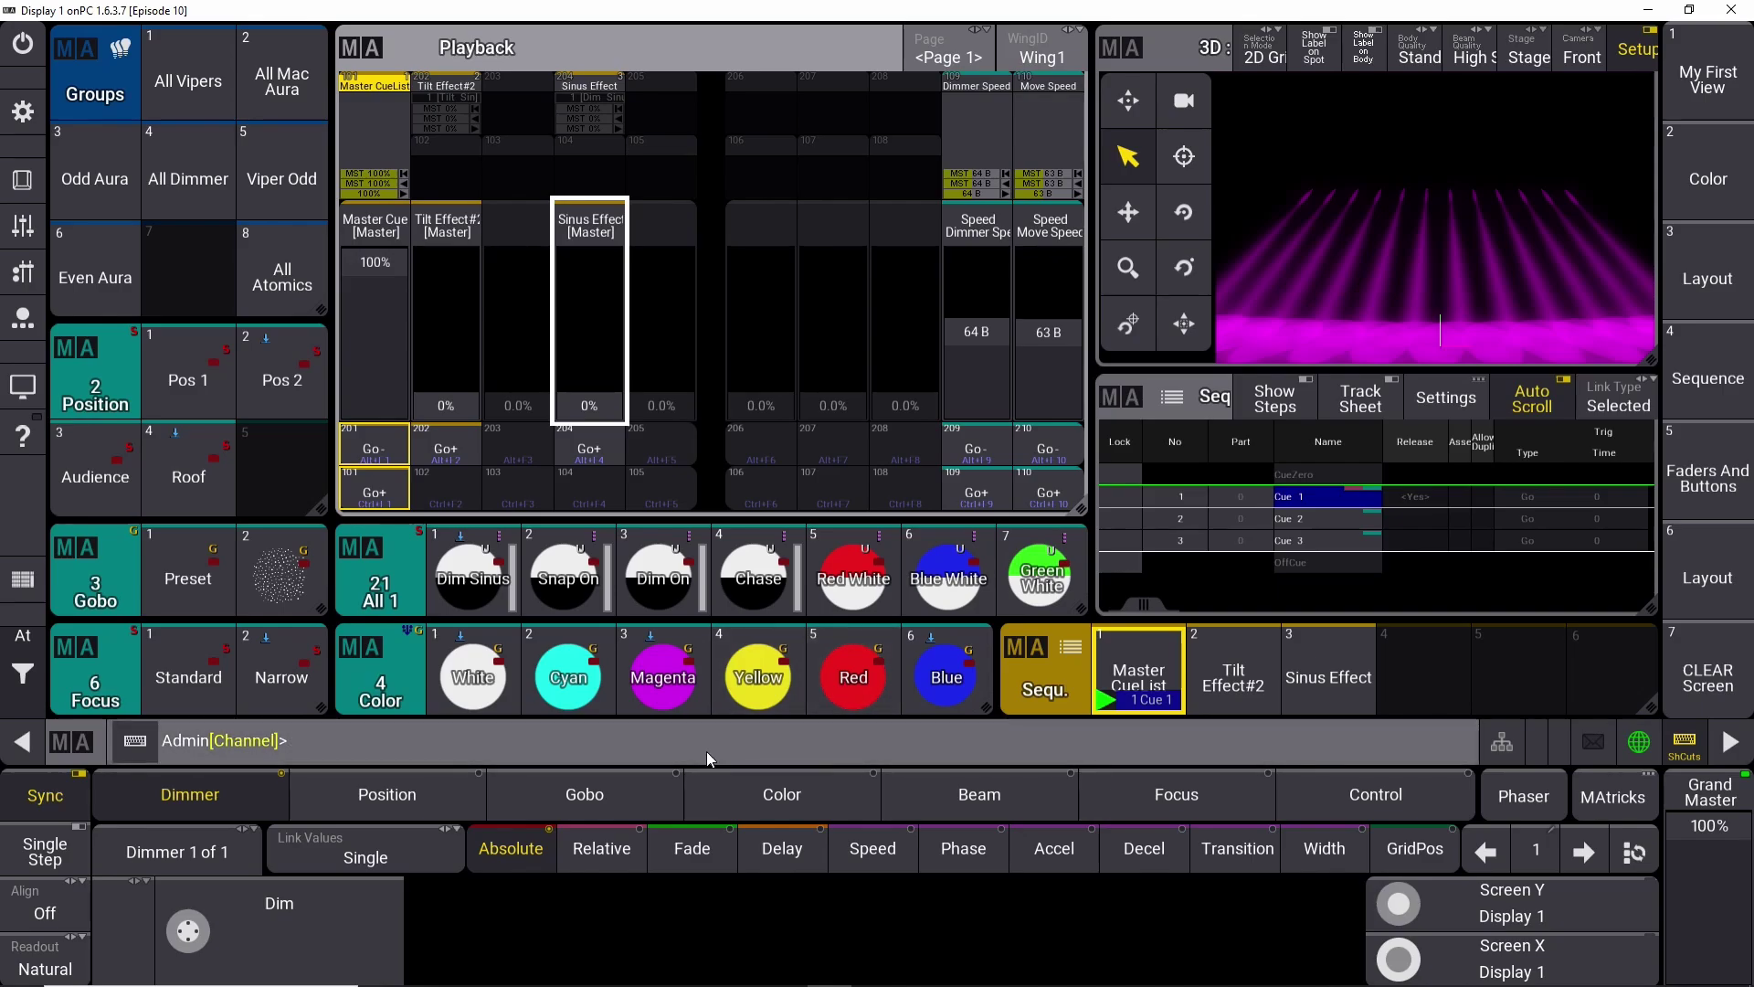
Select All Vipers and set their RGB colour to the White preset for step 1.
left_click(179, 88)
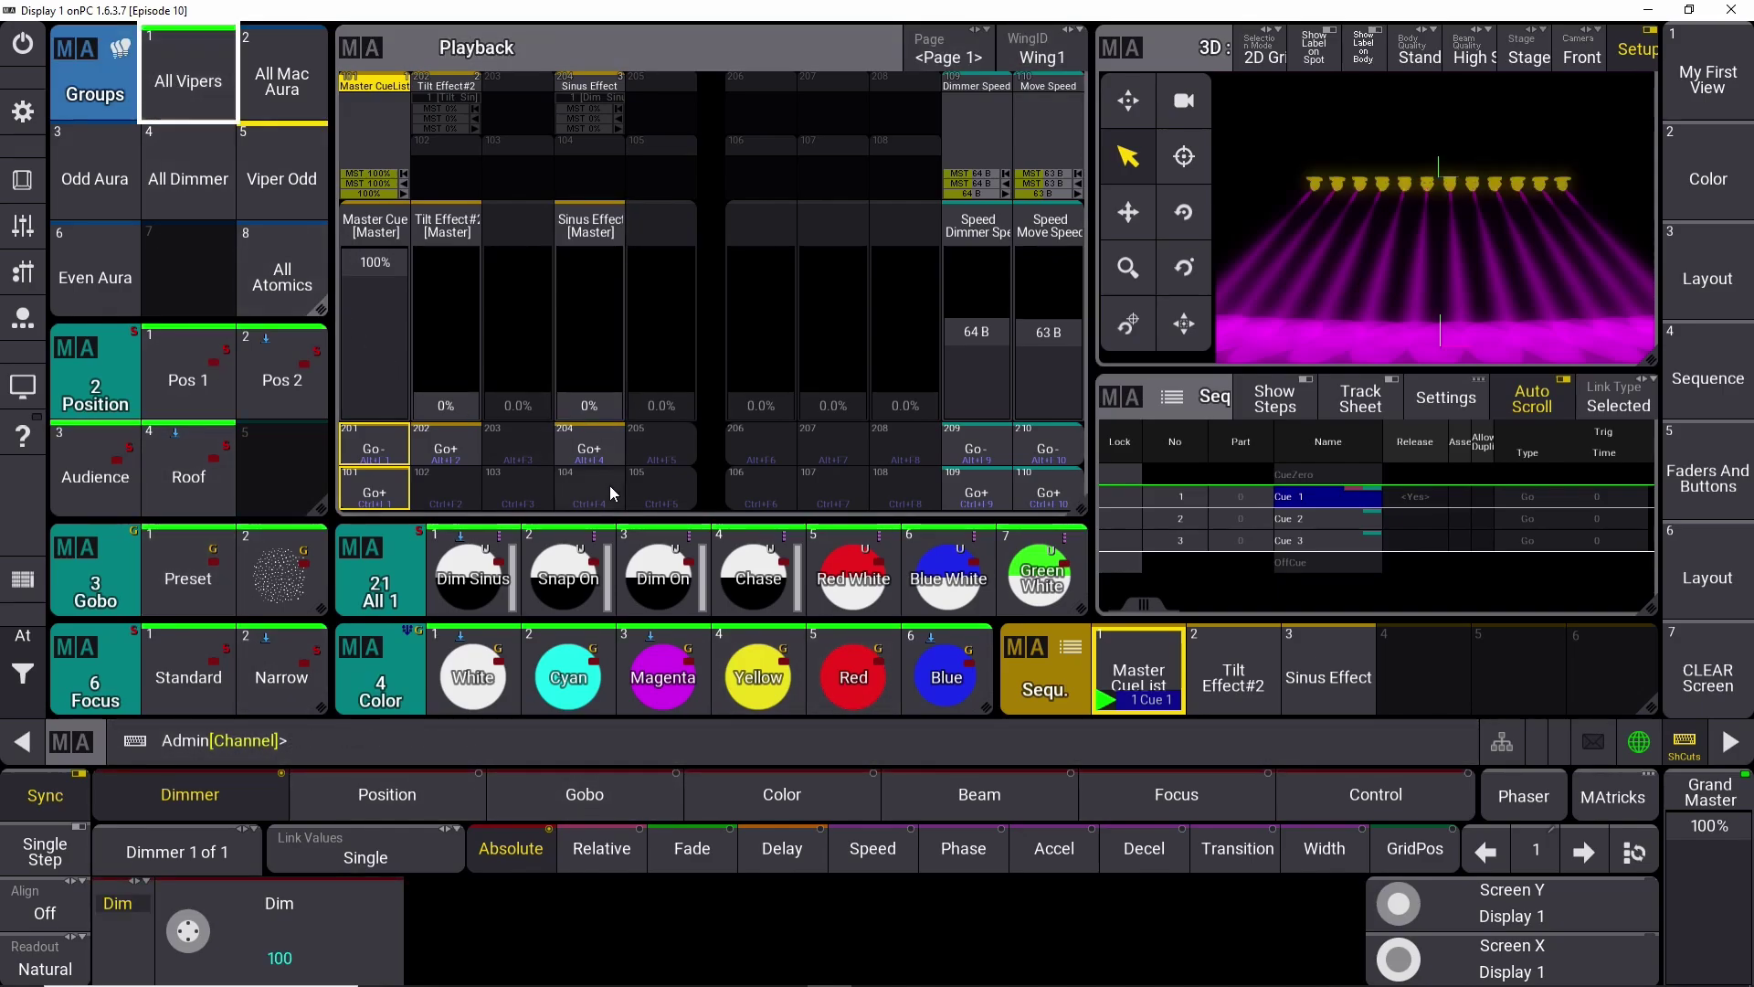
left_click(814, 791)
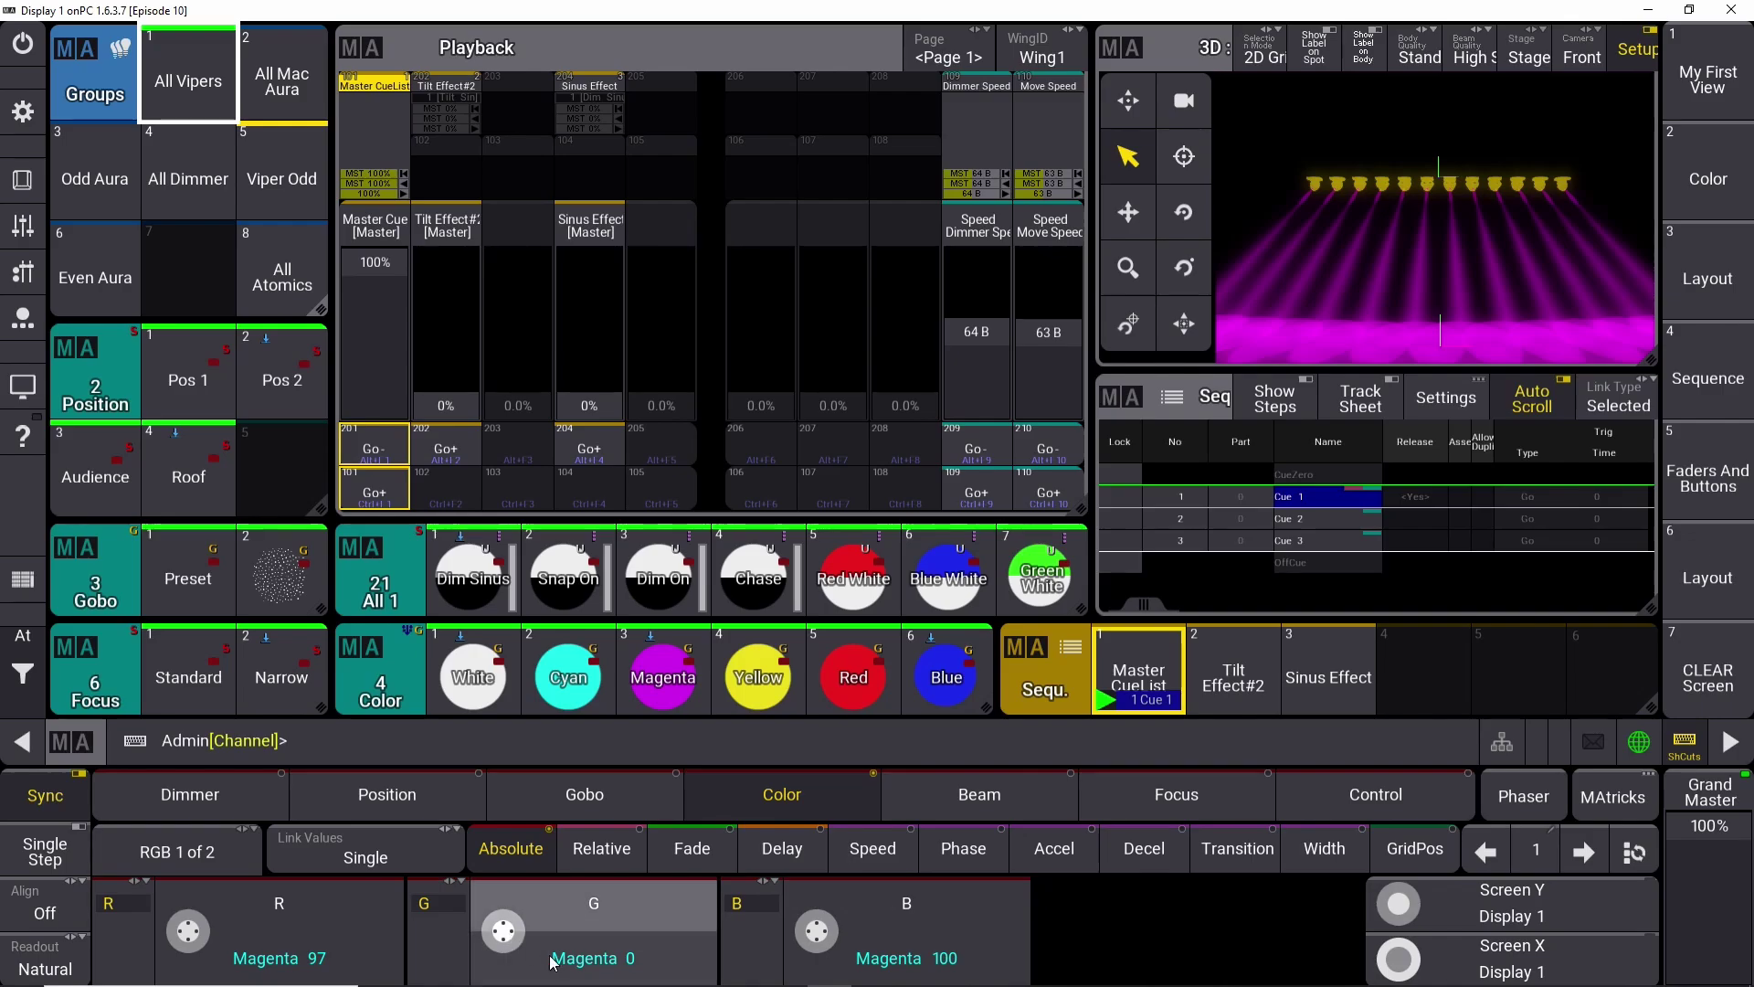
left_click(592, 972)
left_click(886, 462)
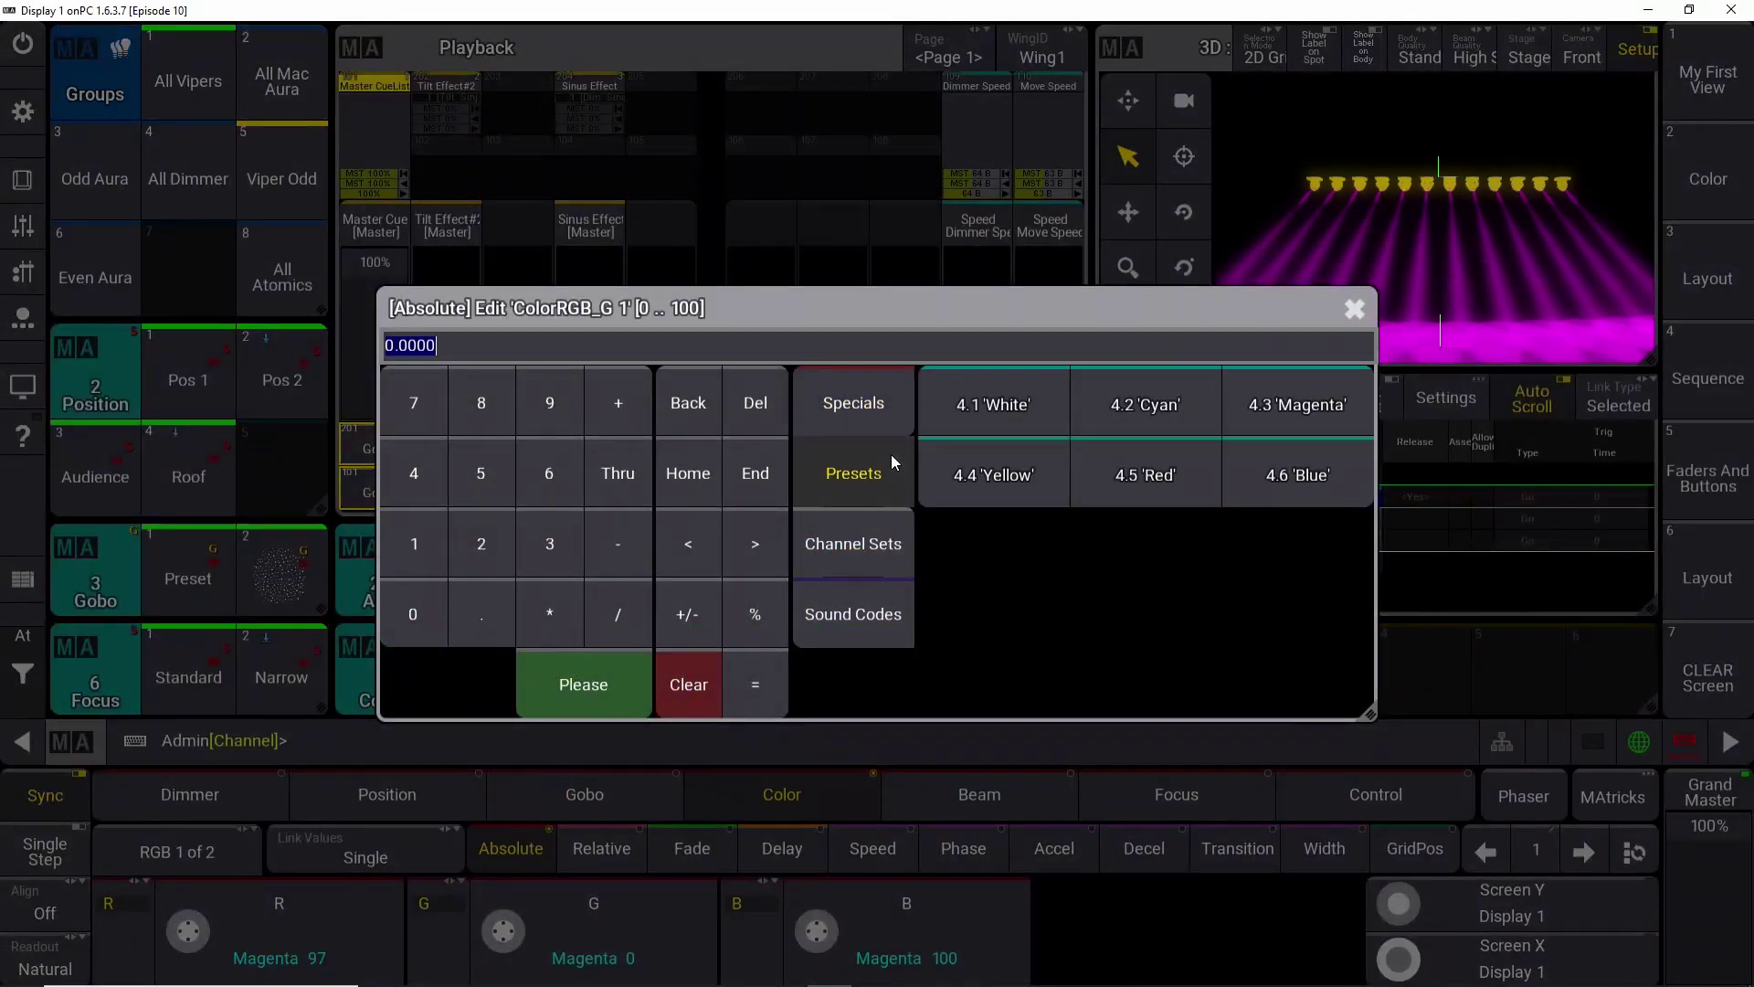
left_click(1003, 409)
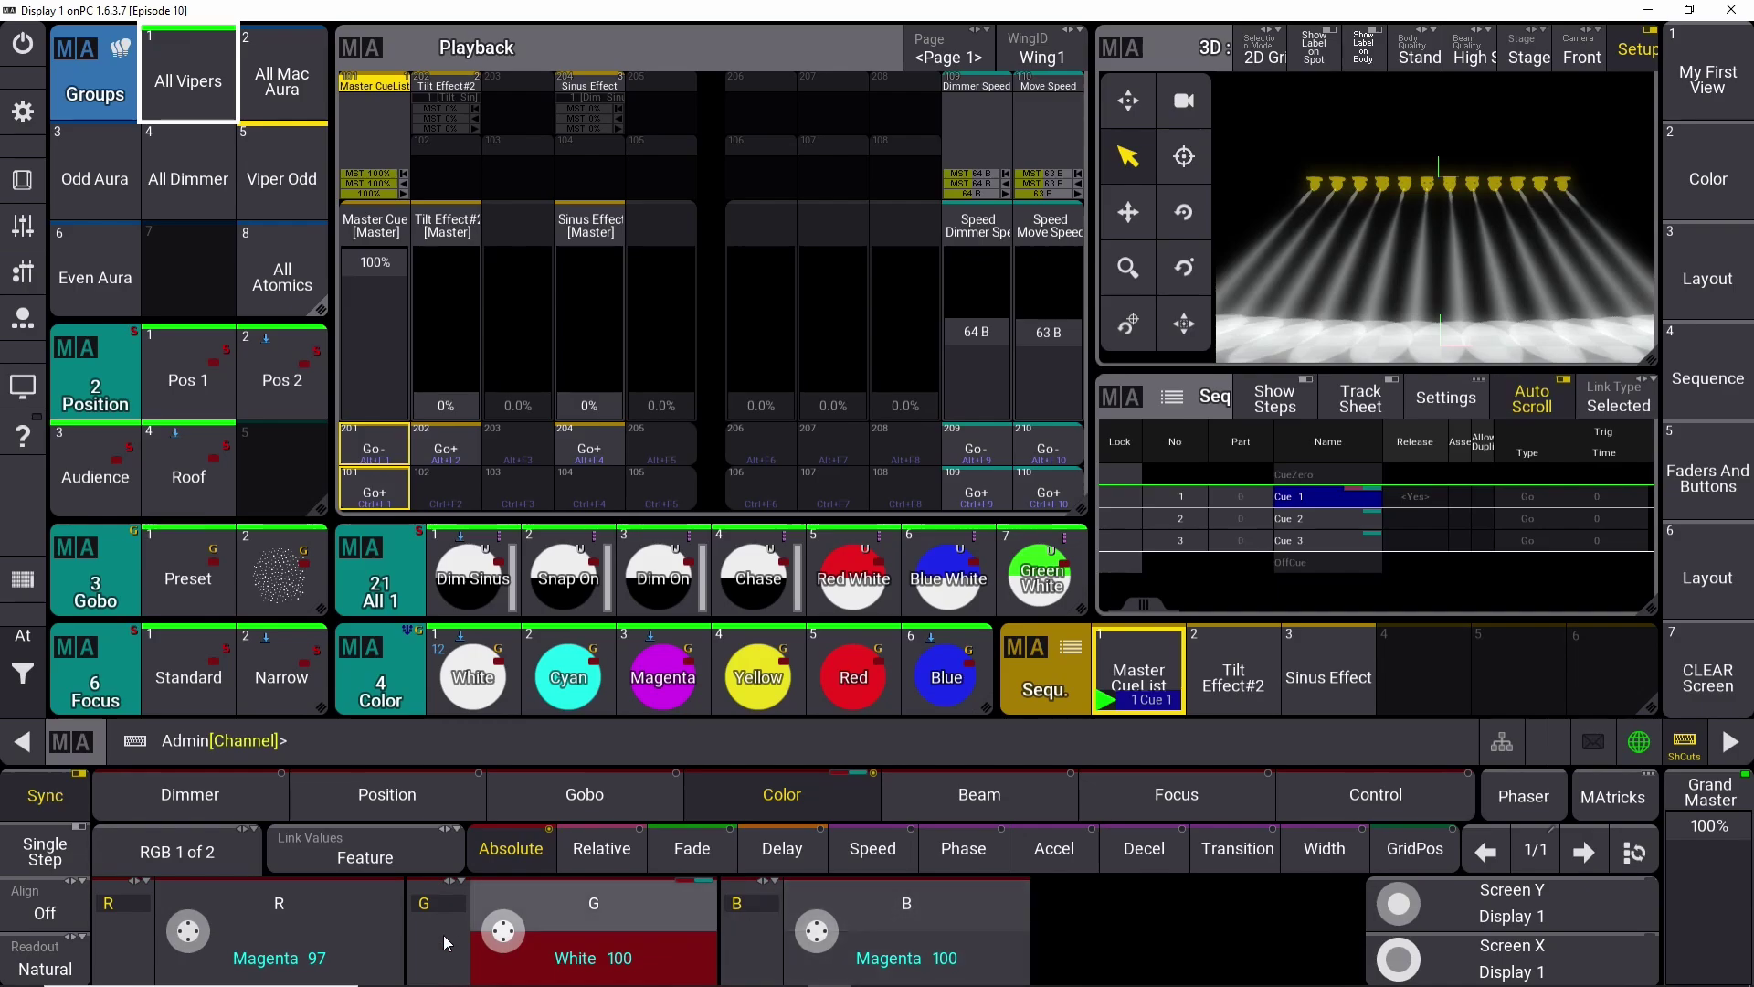
left_click(581, 958)
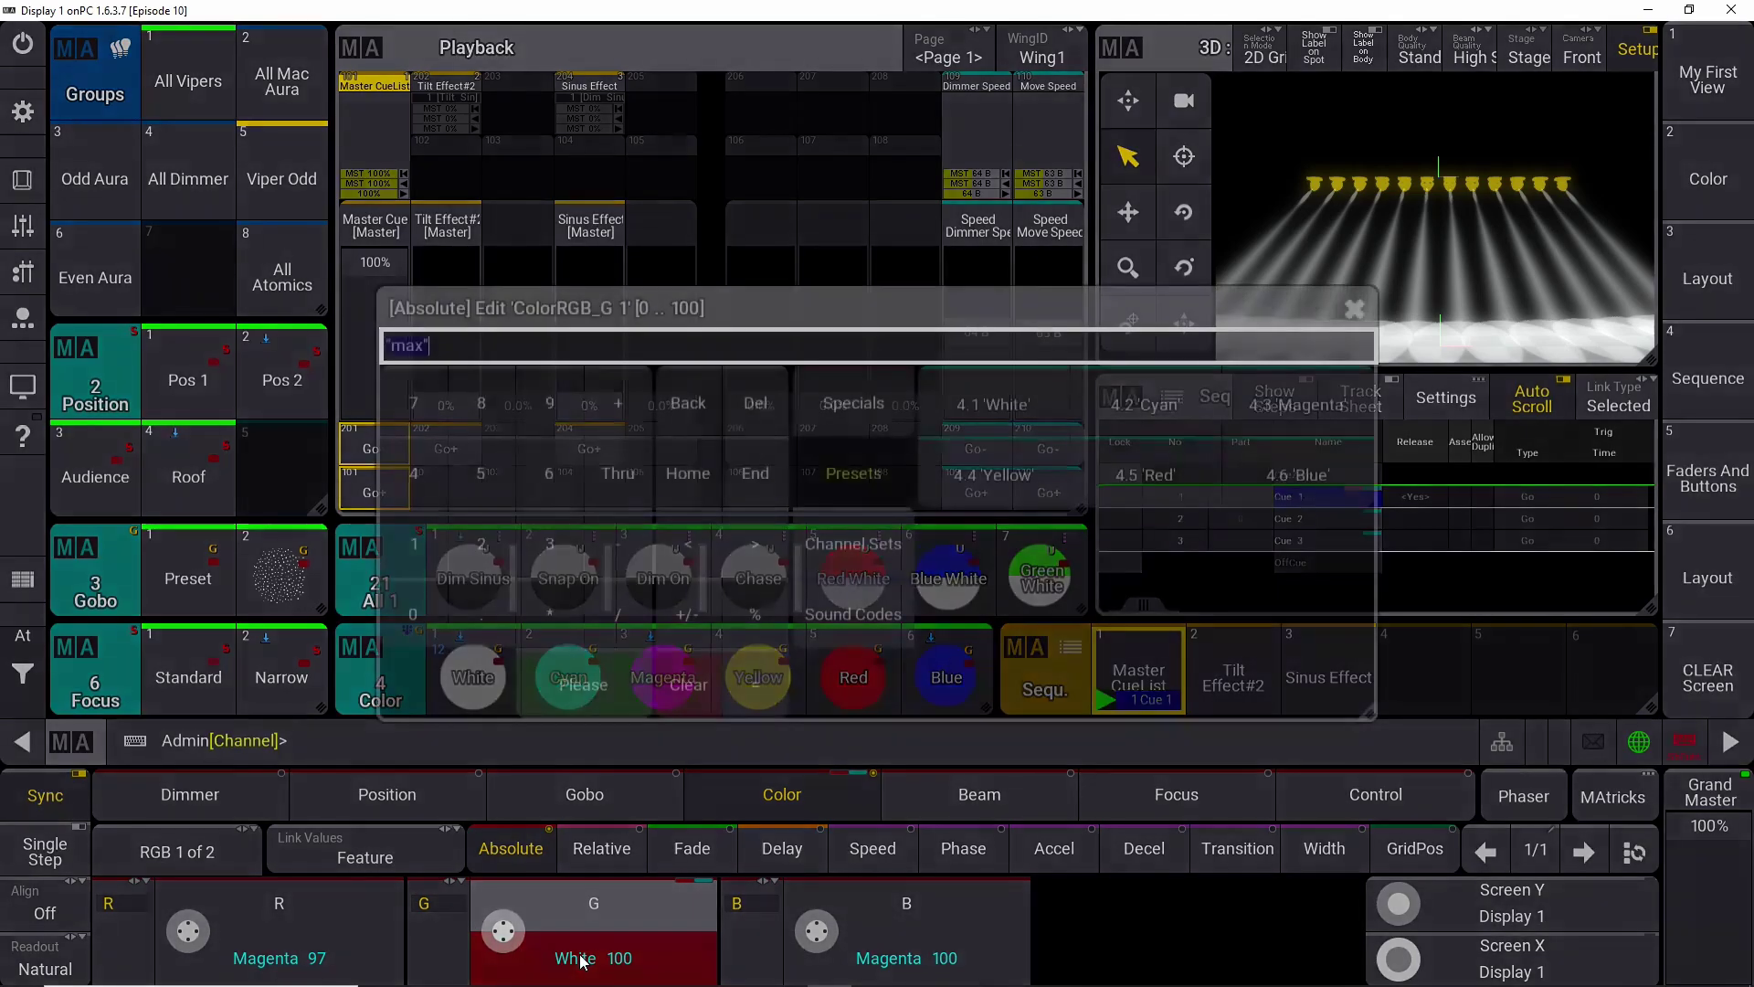
left_click(1011, 389)
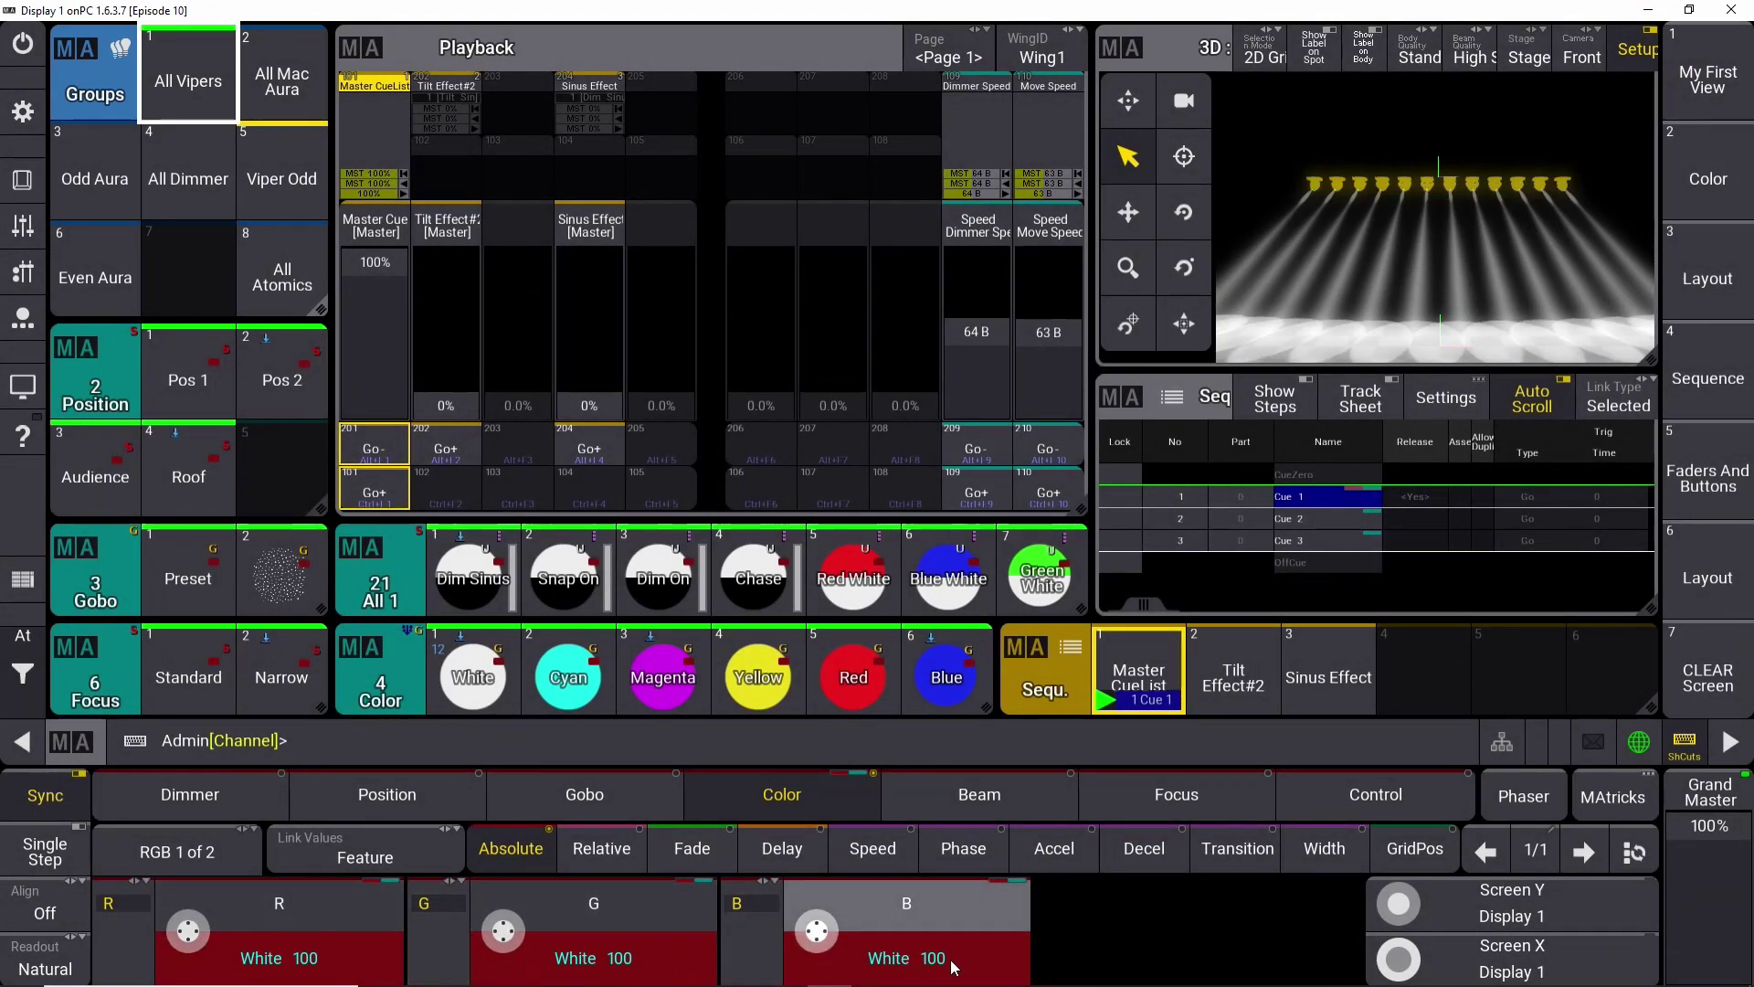
Add a second step with the Blue colour preset.
left_click(1594, 852)
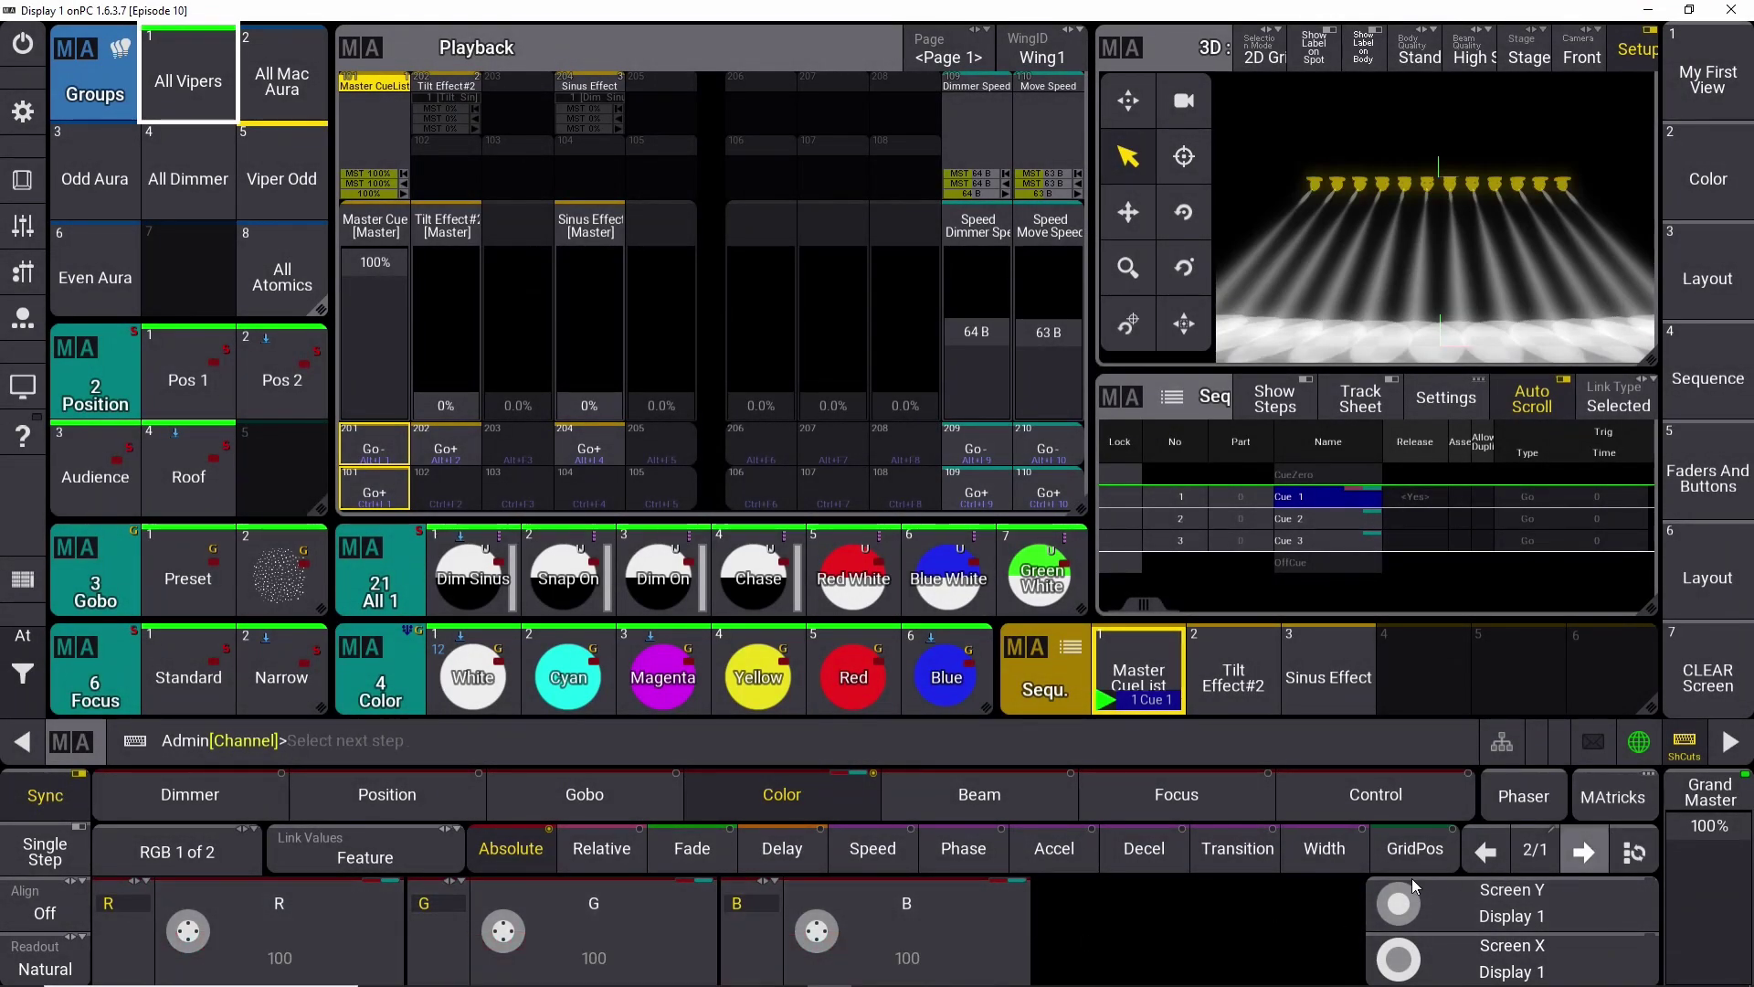
left_click(632, 954)
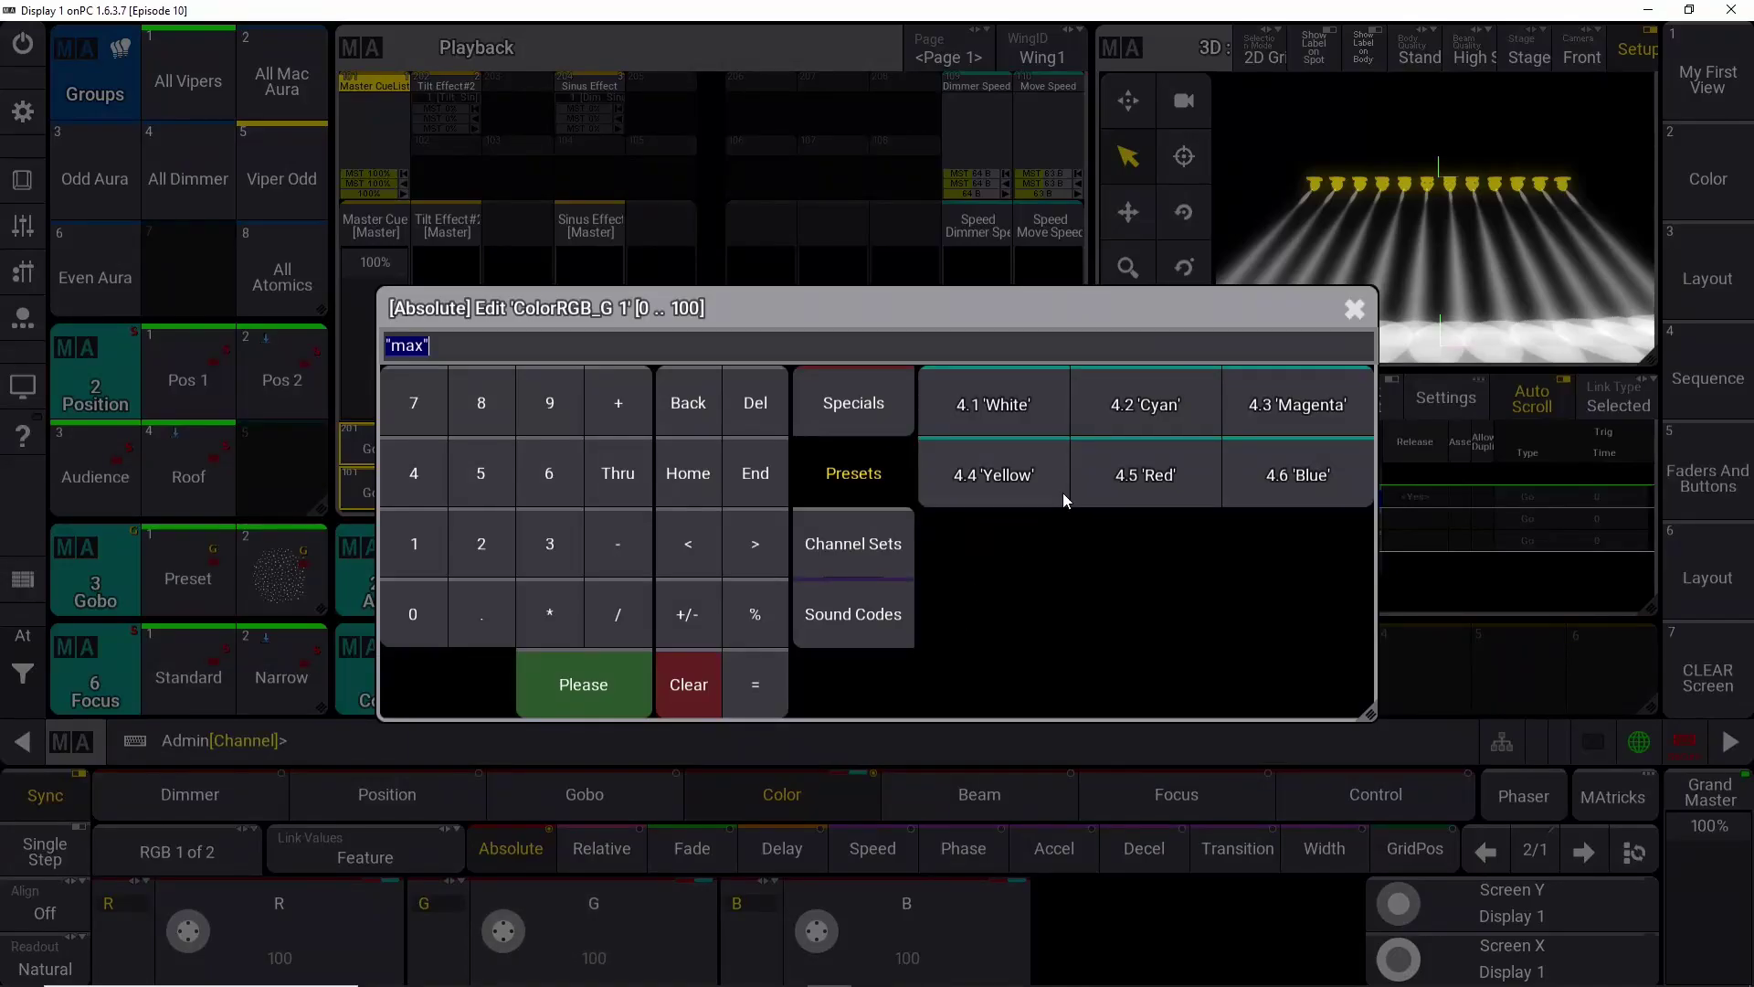
left_click(1303, 475)
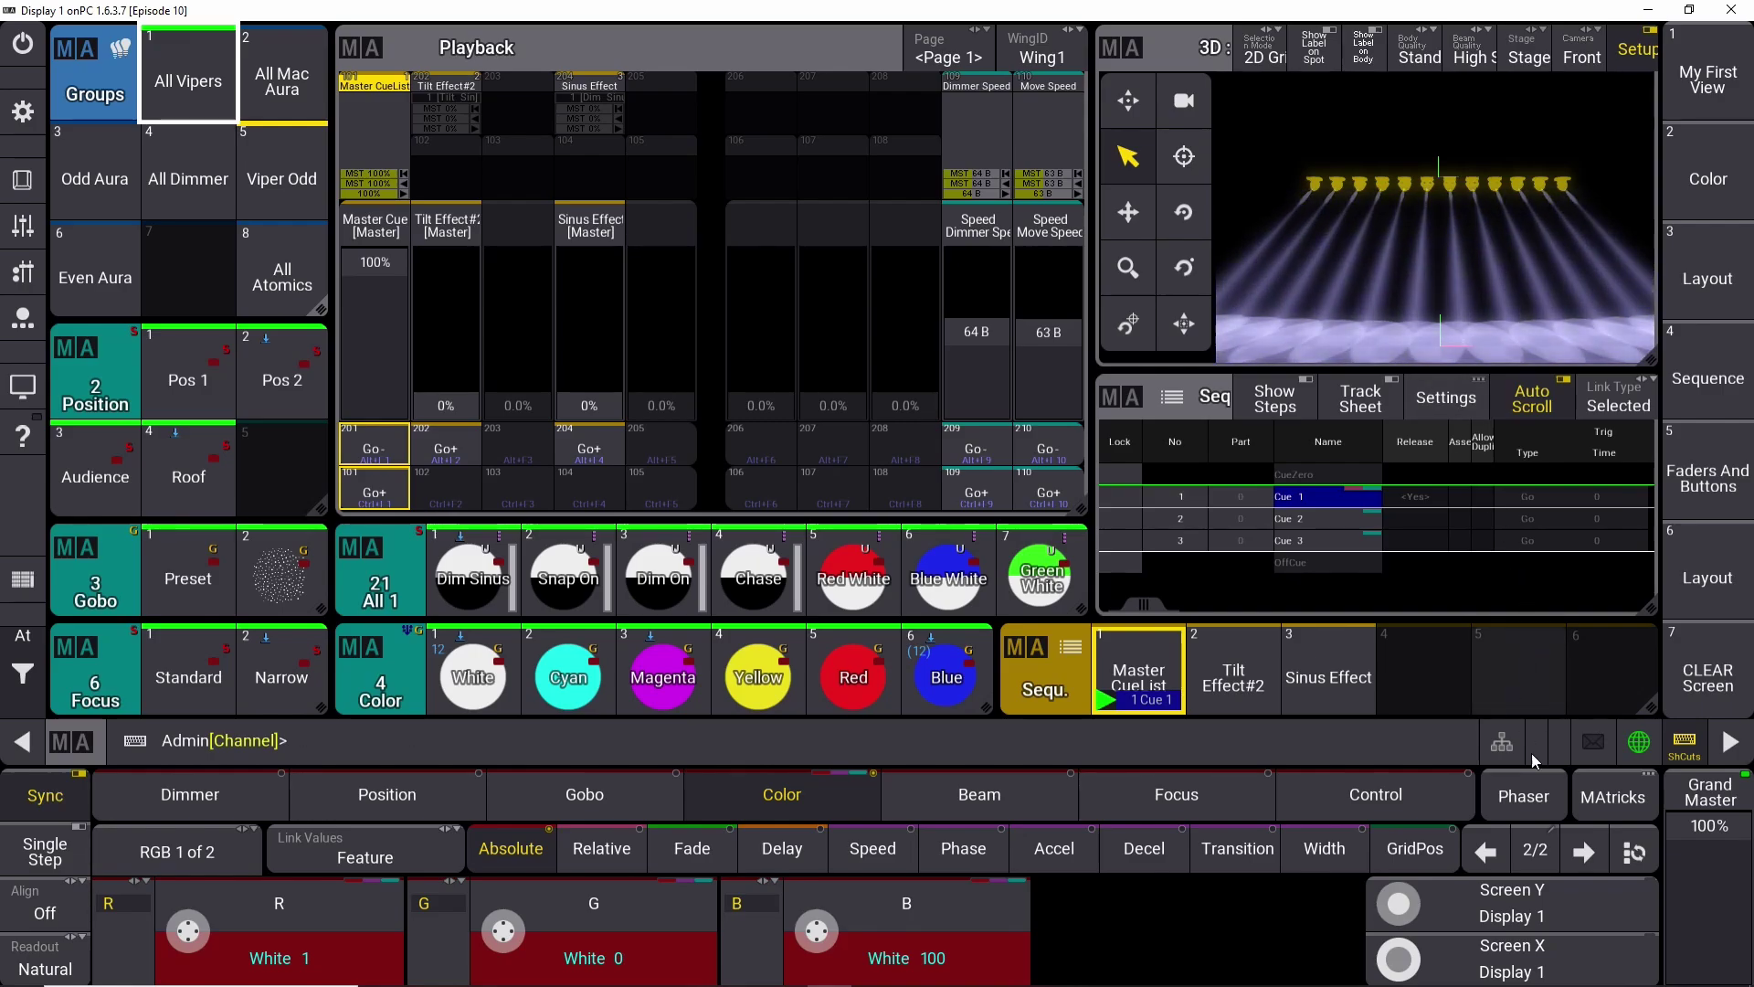
Set the colour phaser's form to square steps, after briefly trying sine, in the Phaser Editor.
left_click(1538, 801)
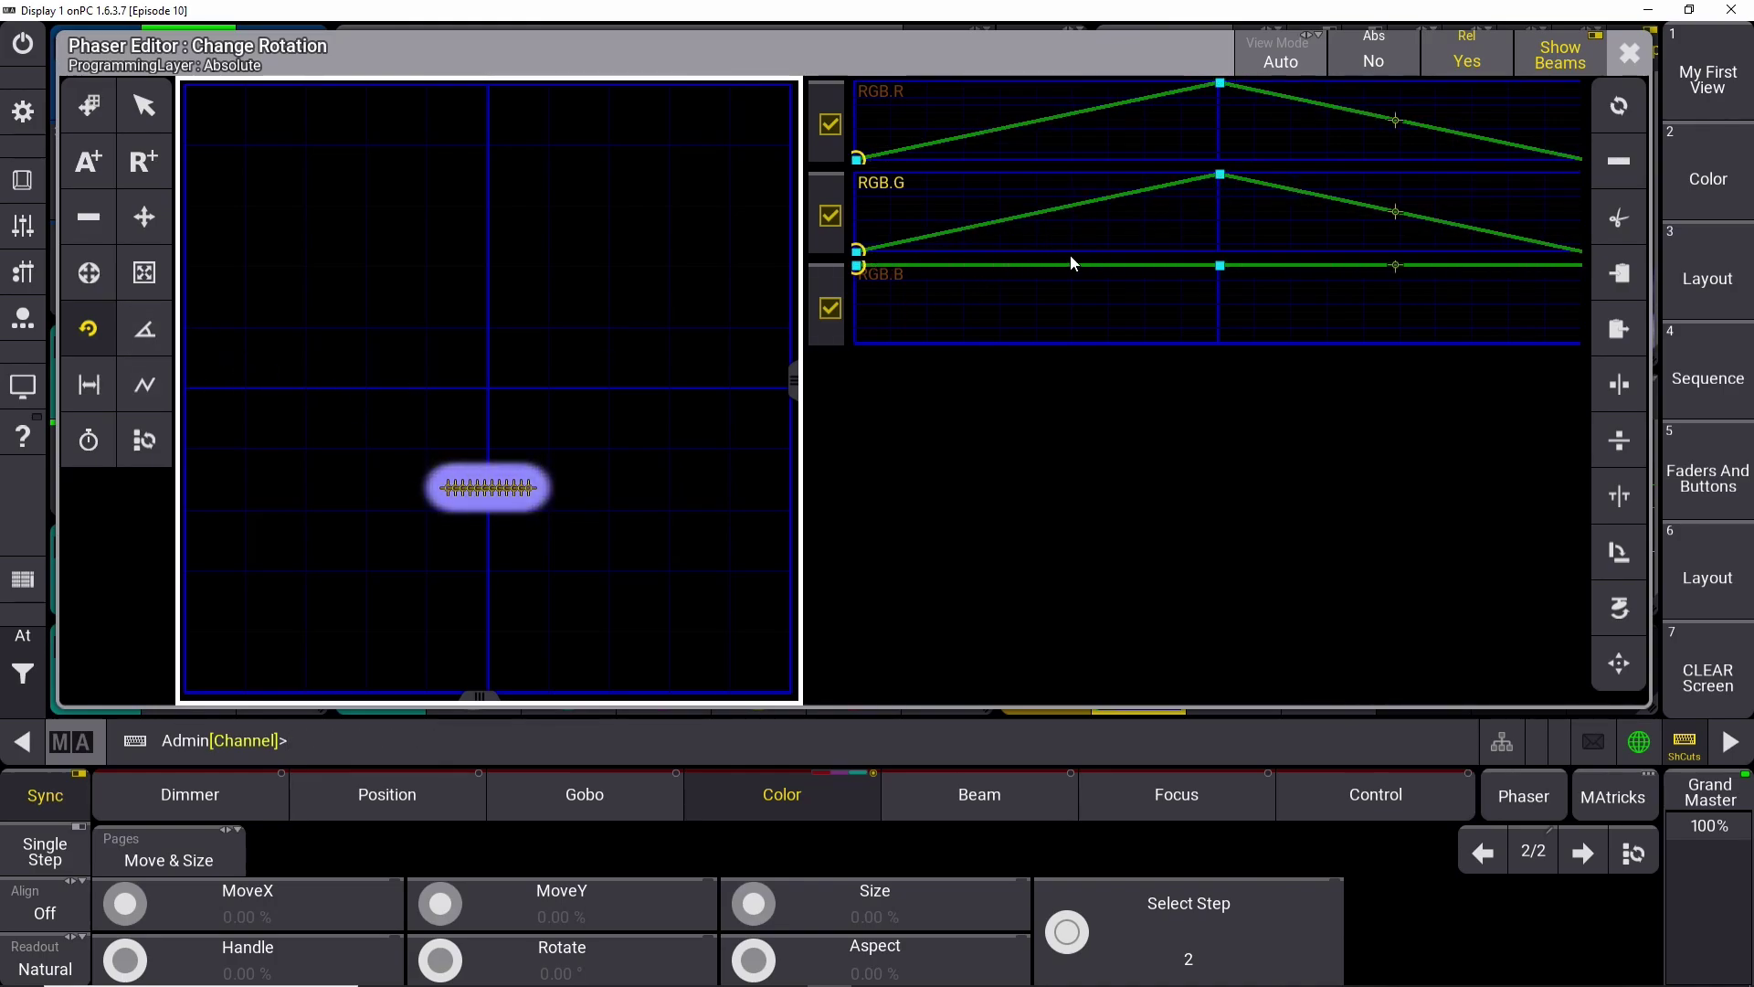
left_click(146, 381)
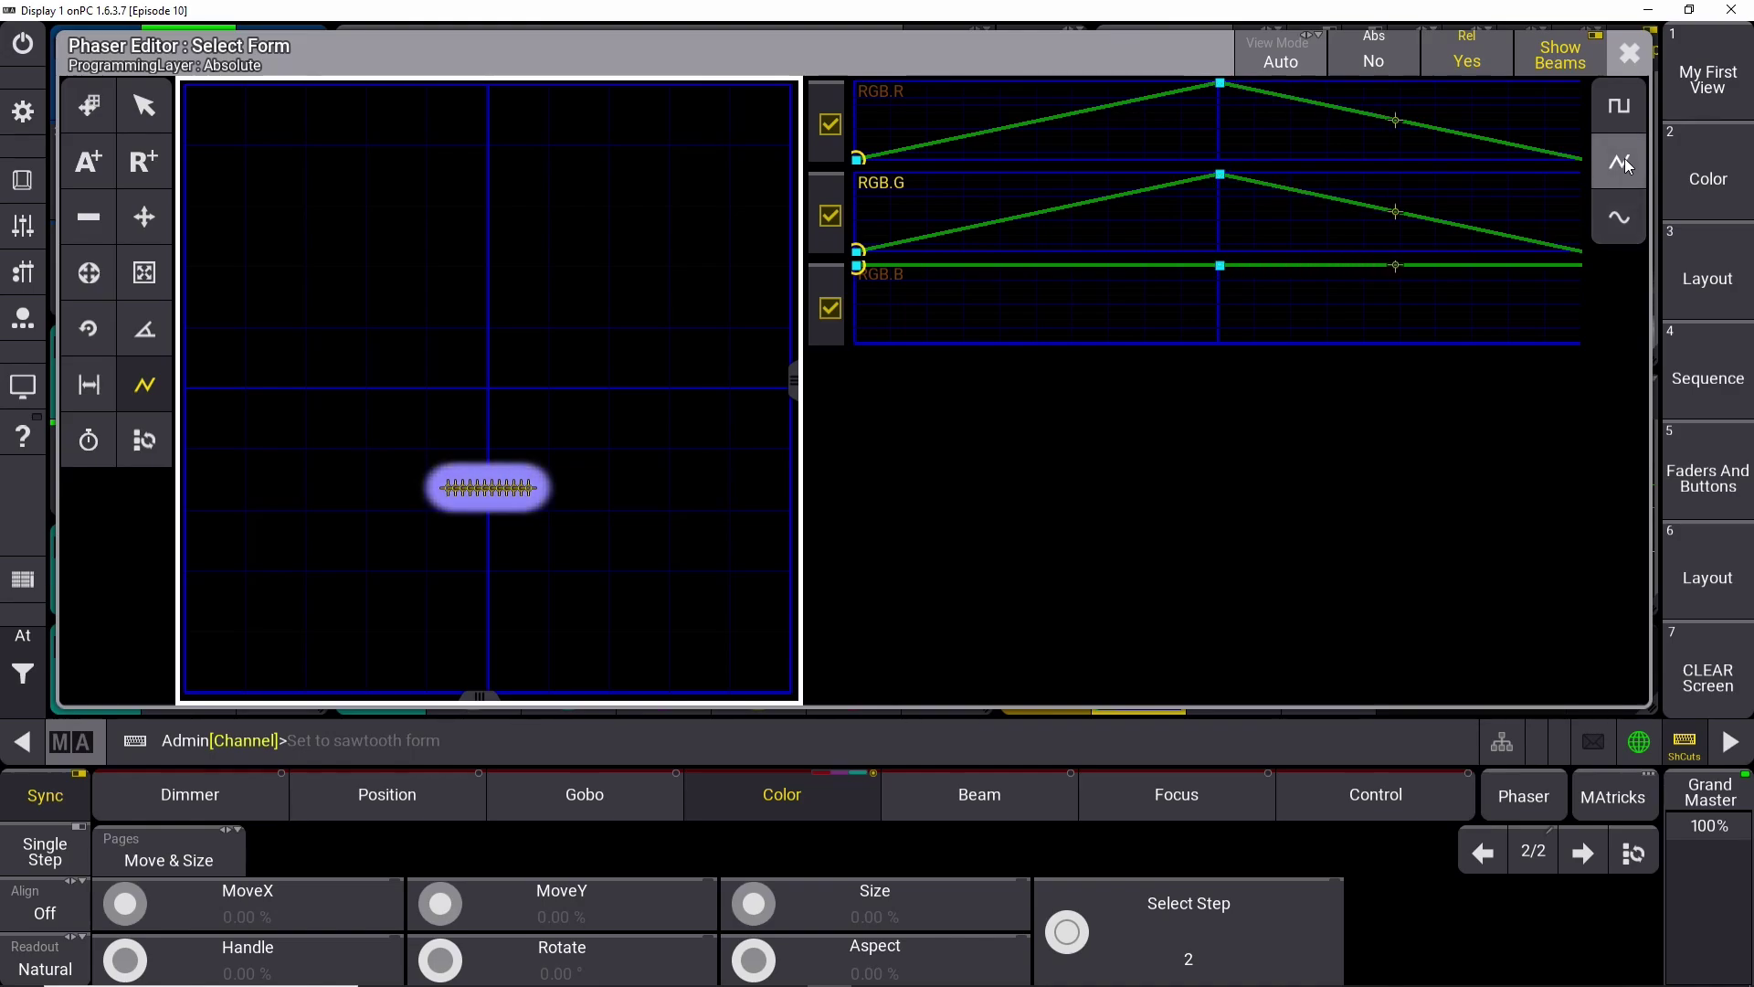
left_click(1618, 111)
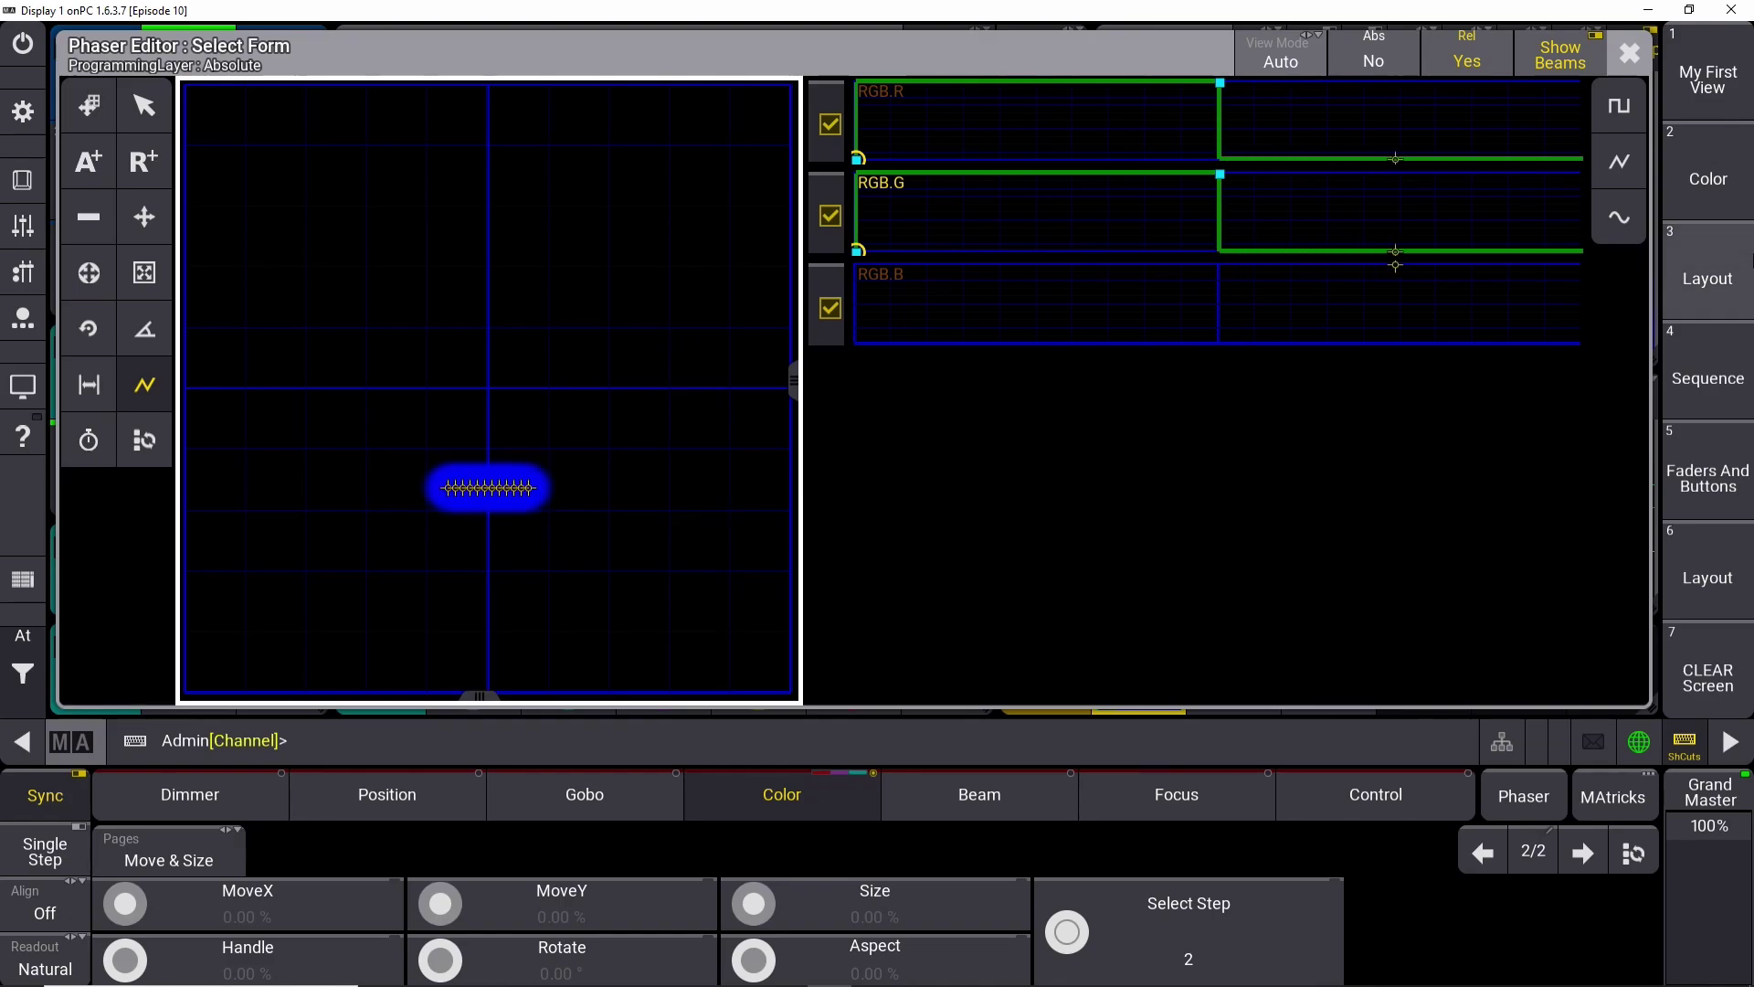
left_click(1619, 217)
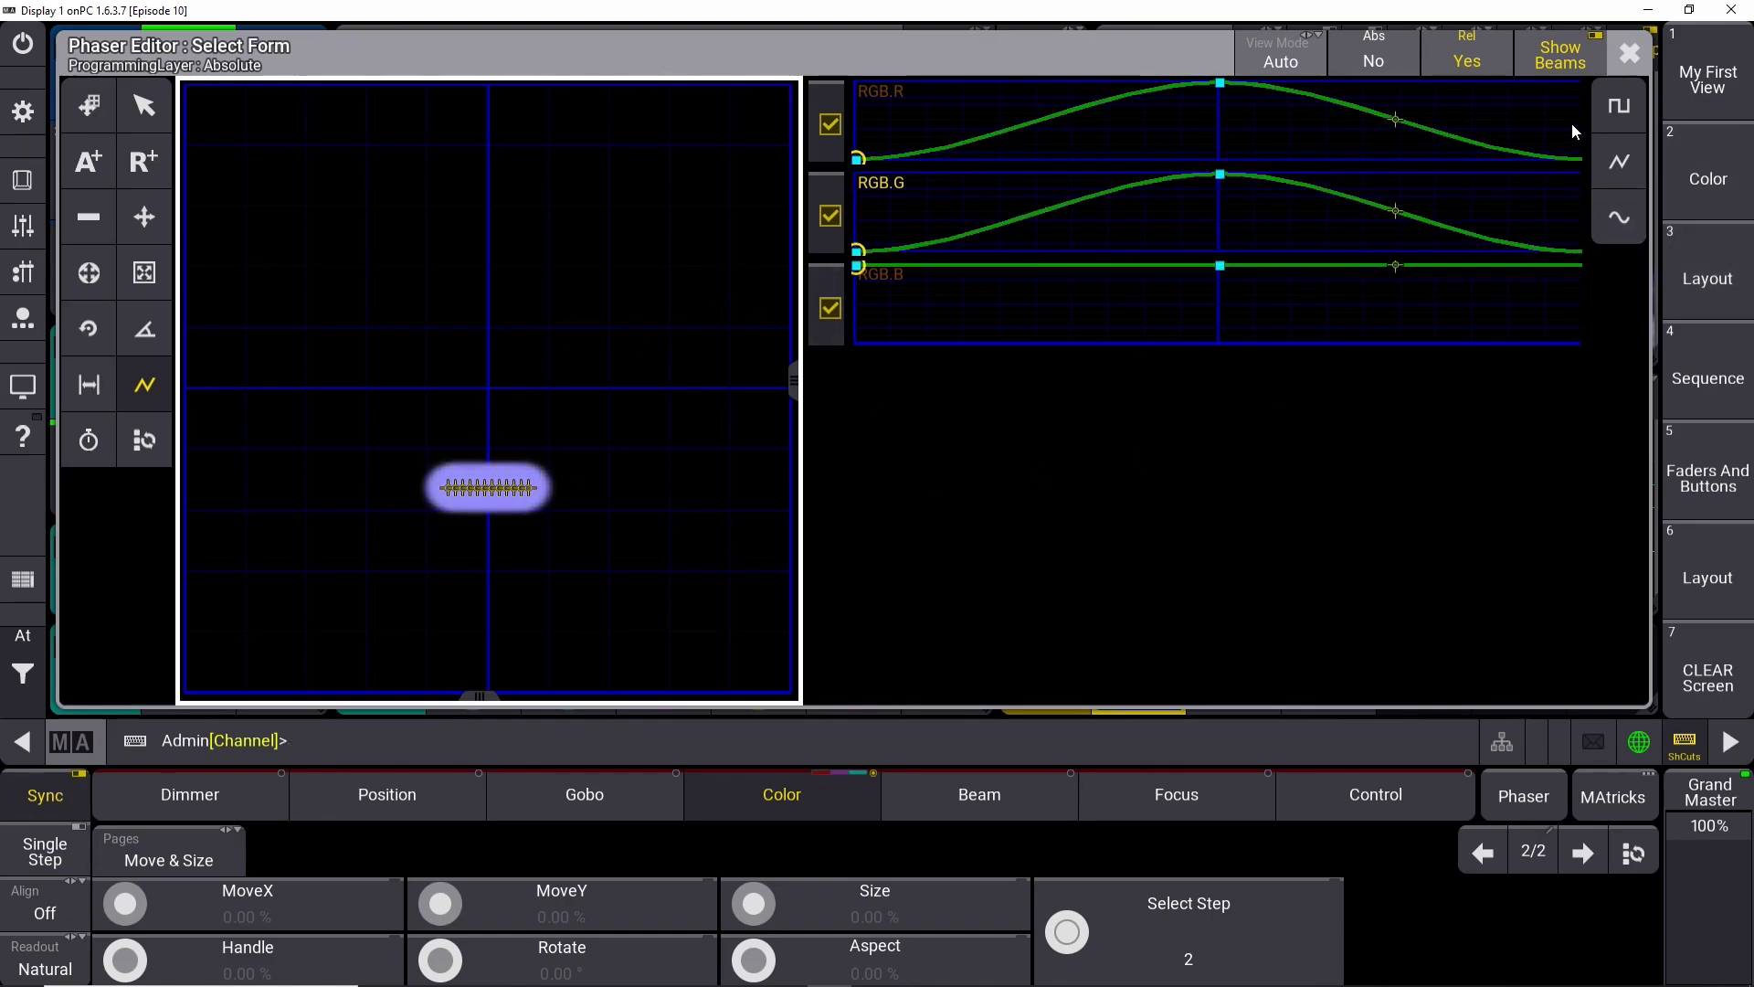
left_click(1618, 106)
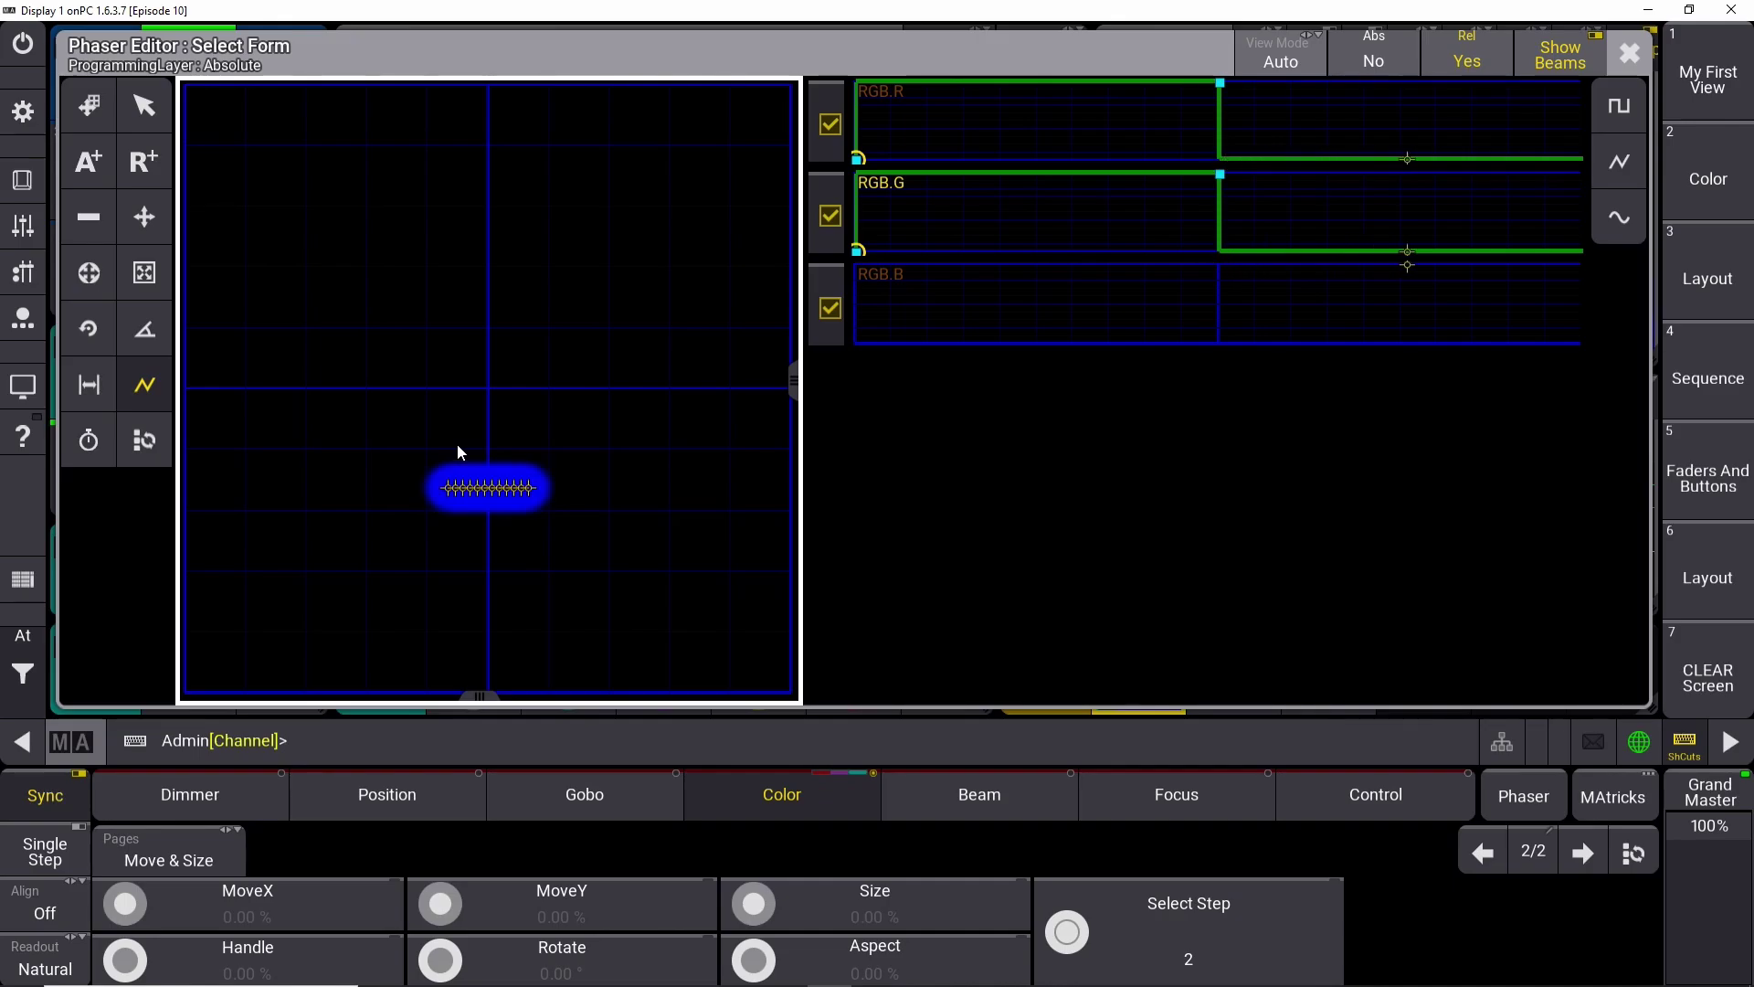
left_click(1626, 57)
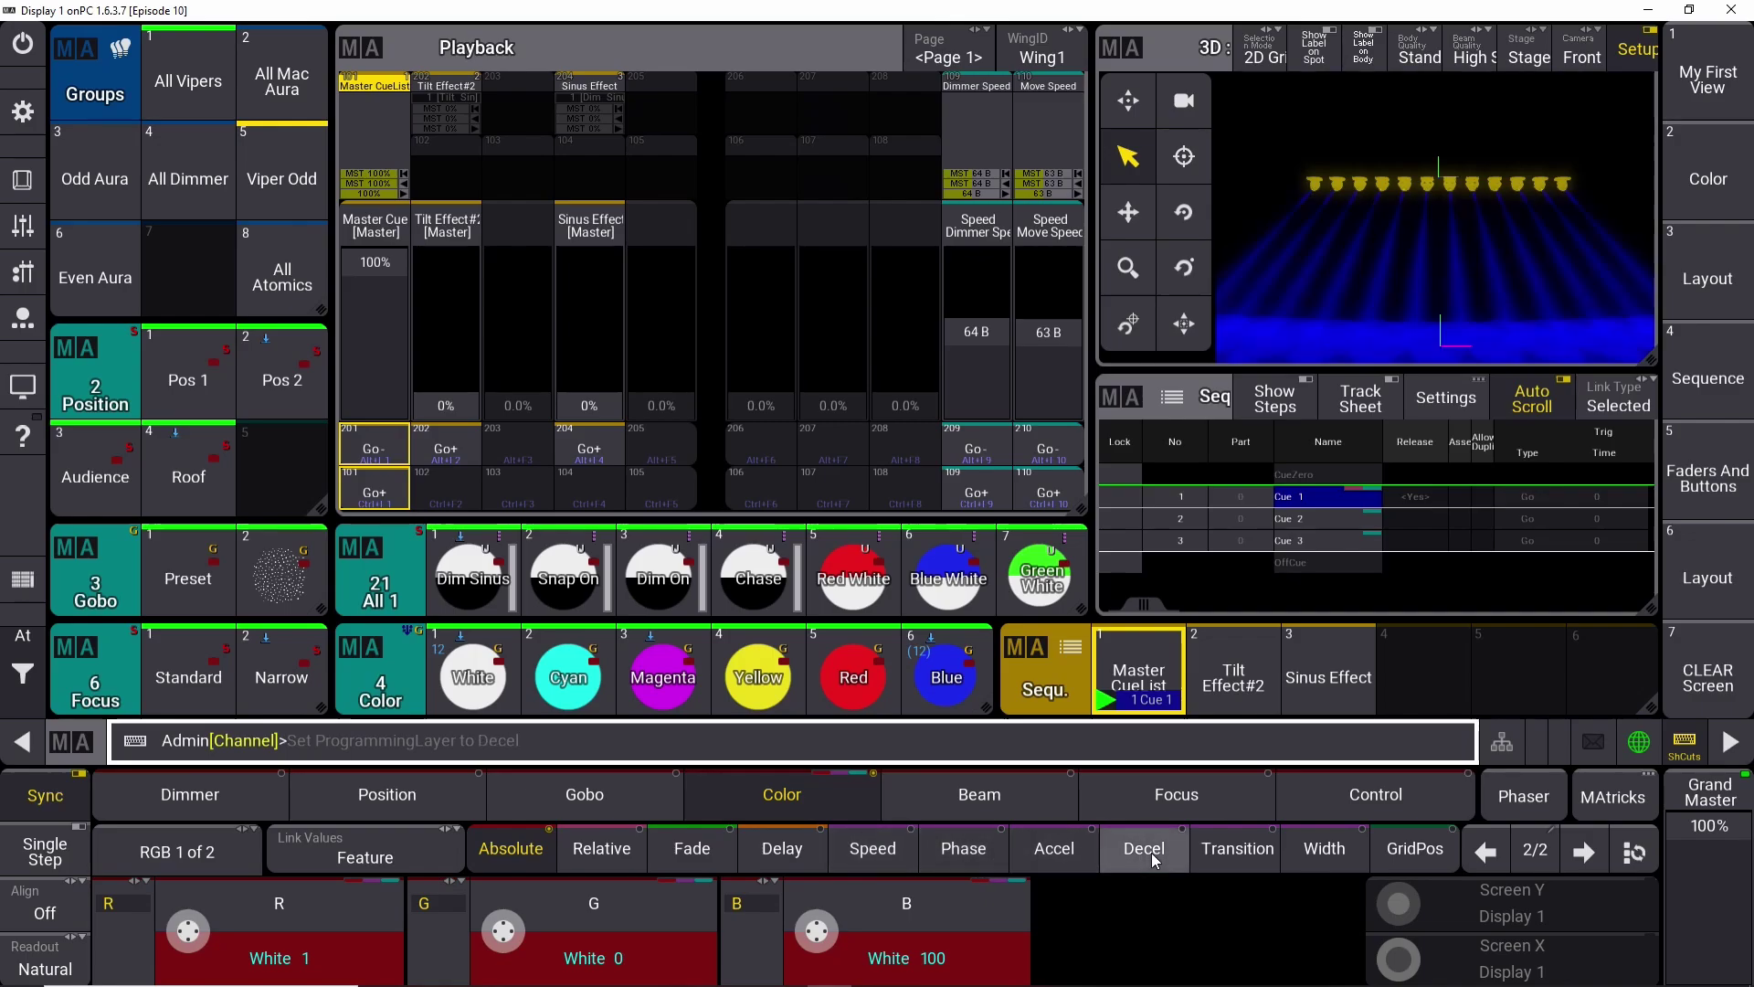
Spread the colour phase 0 thru 360 with Link Phaser set to Feature, covering R, G and B.
left_click(984, 851)
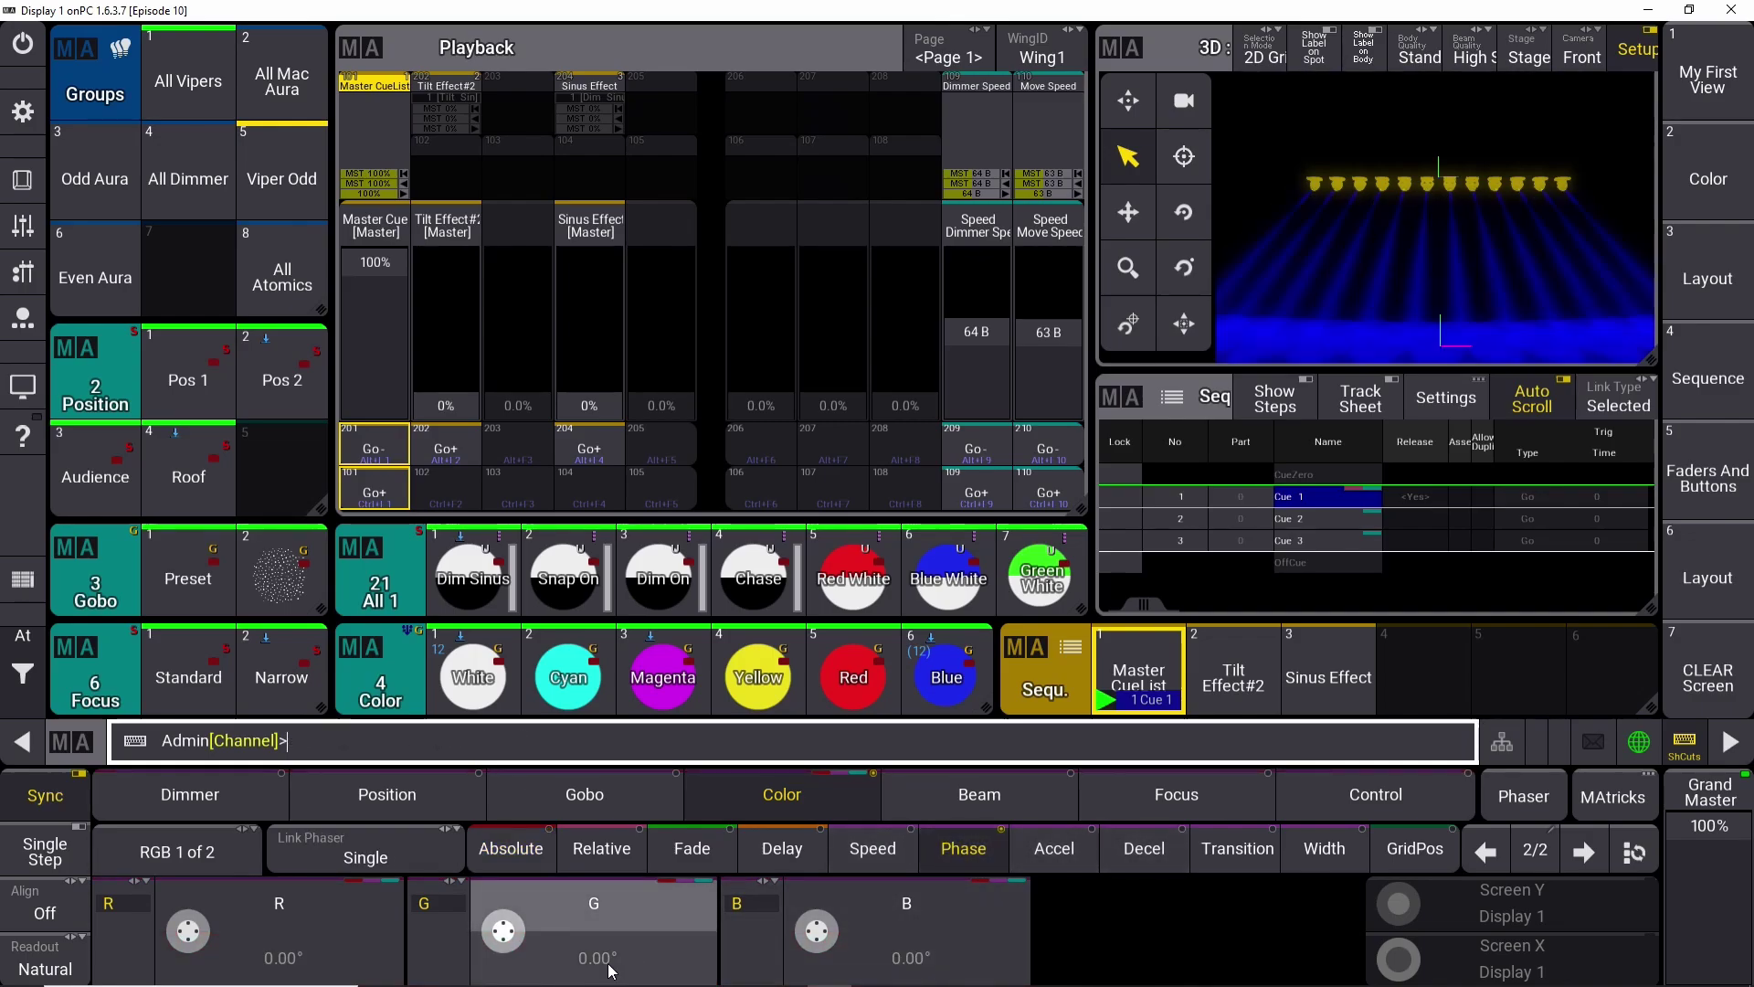
left_click(610, 968)
left_click(966, 407)
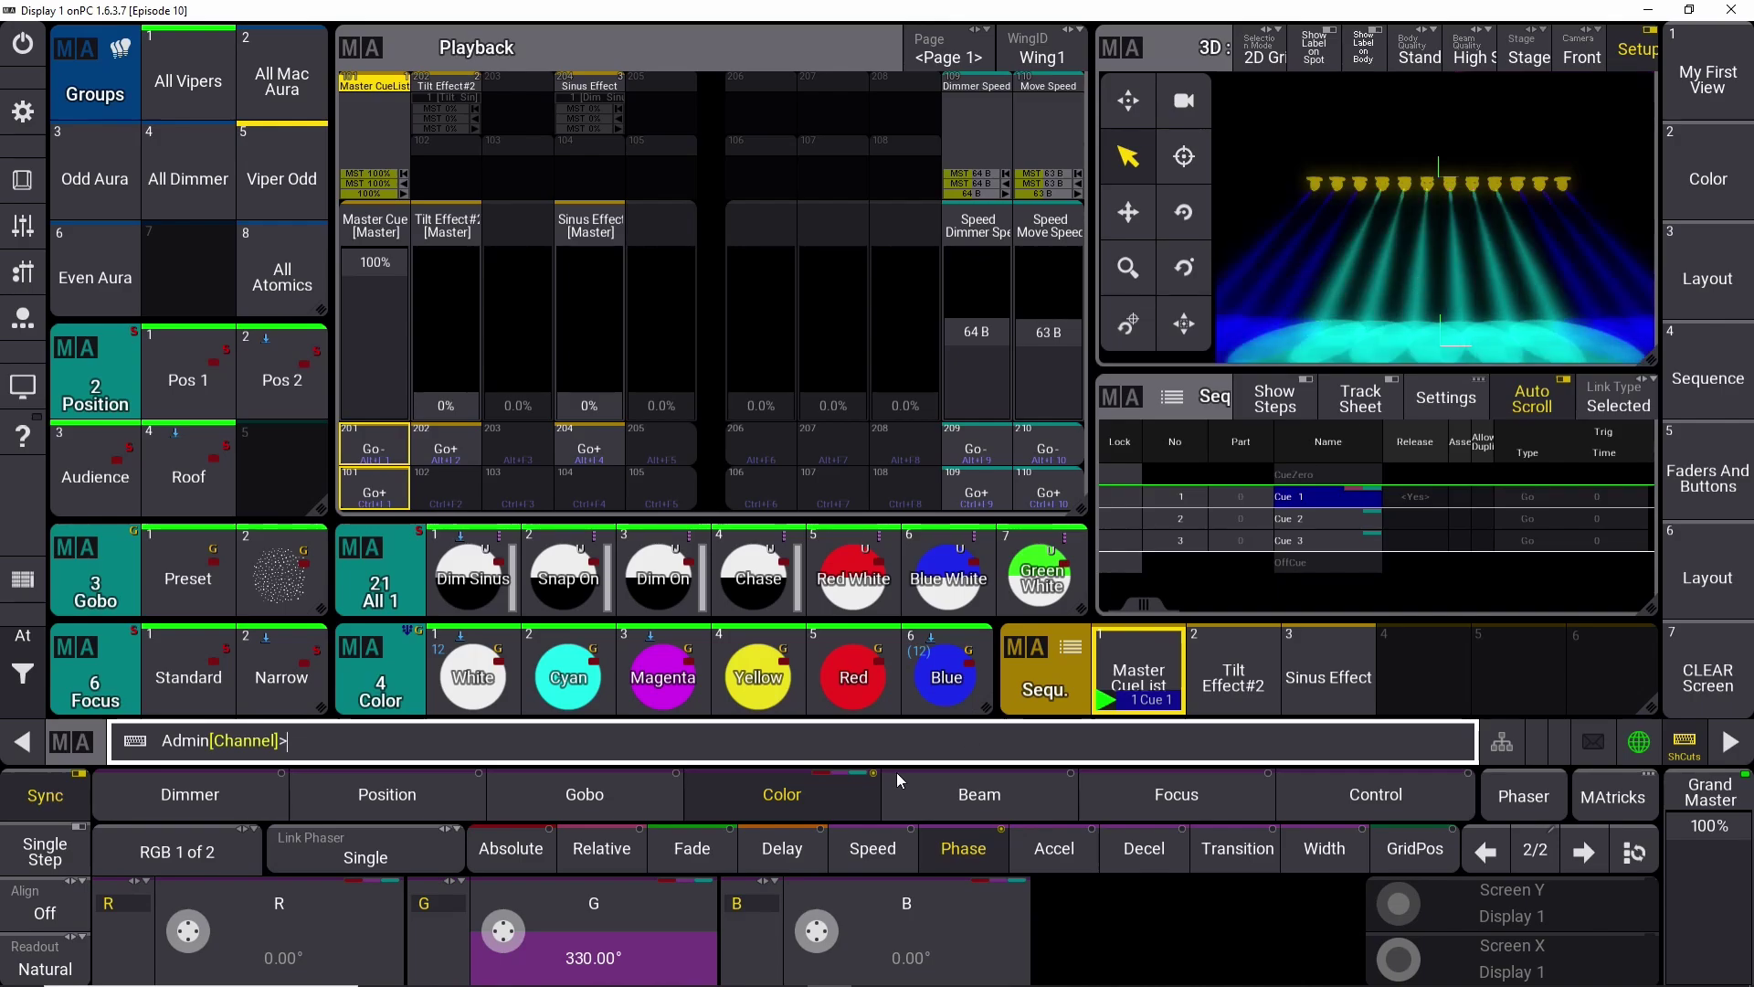
left_click(402, 854)
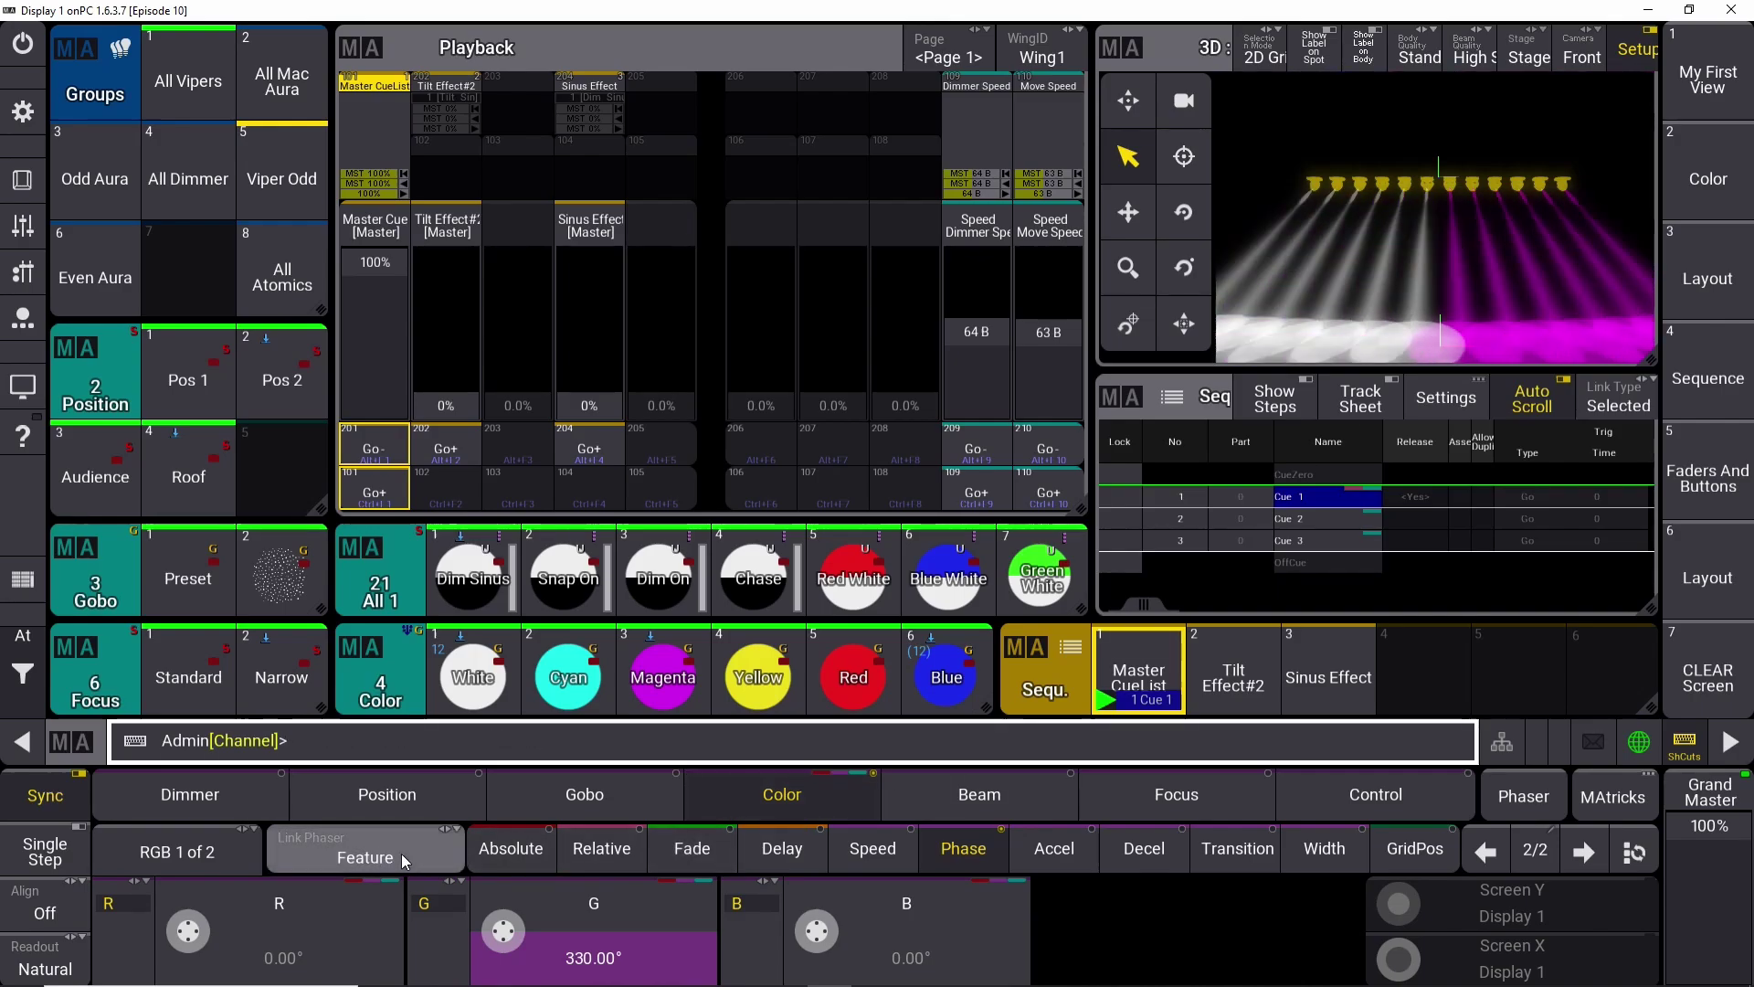
left_click(581, 964)
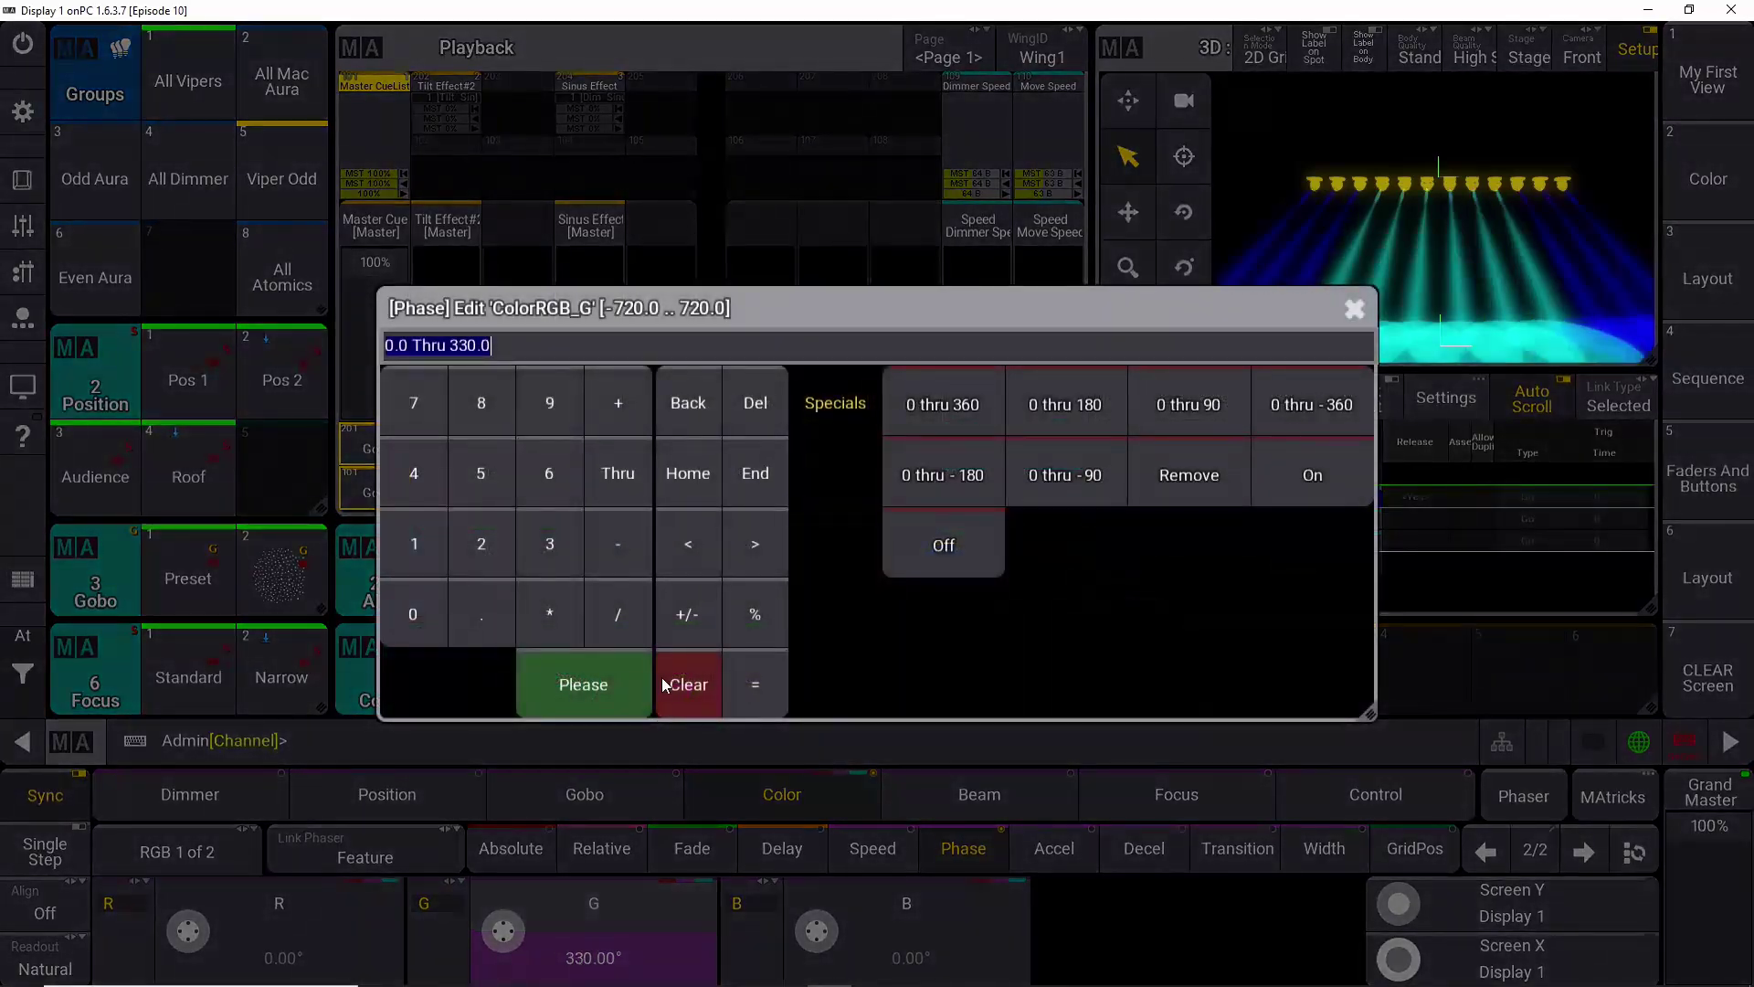
left_click(957, 399)
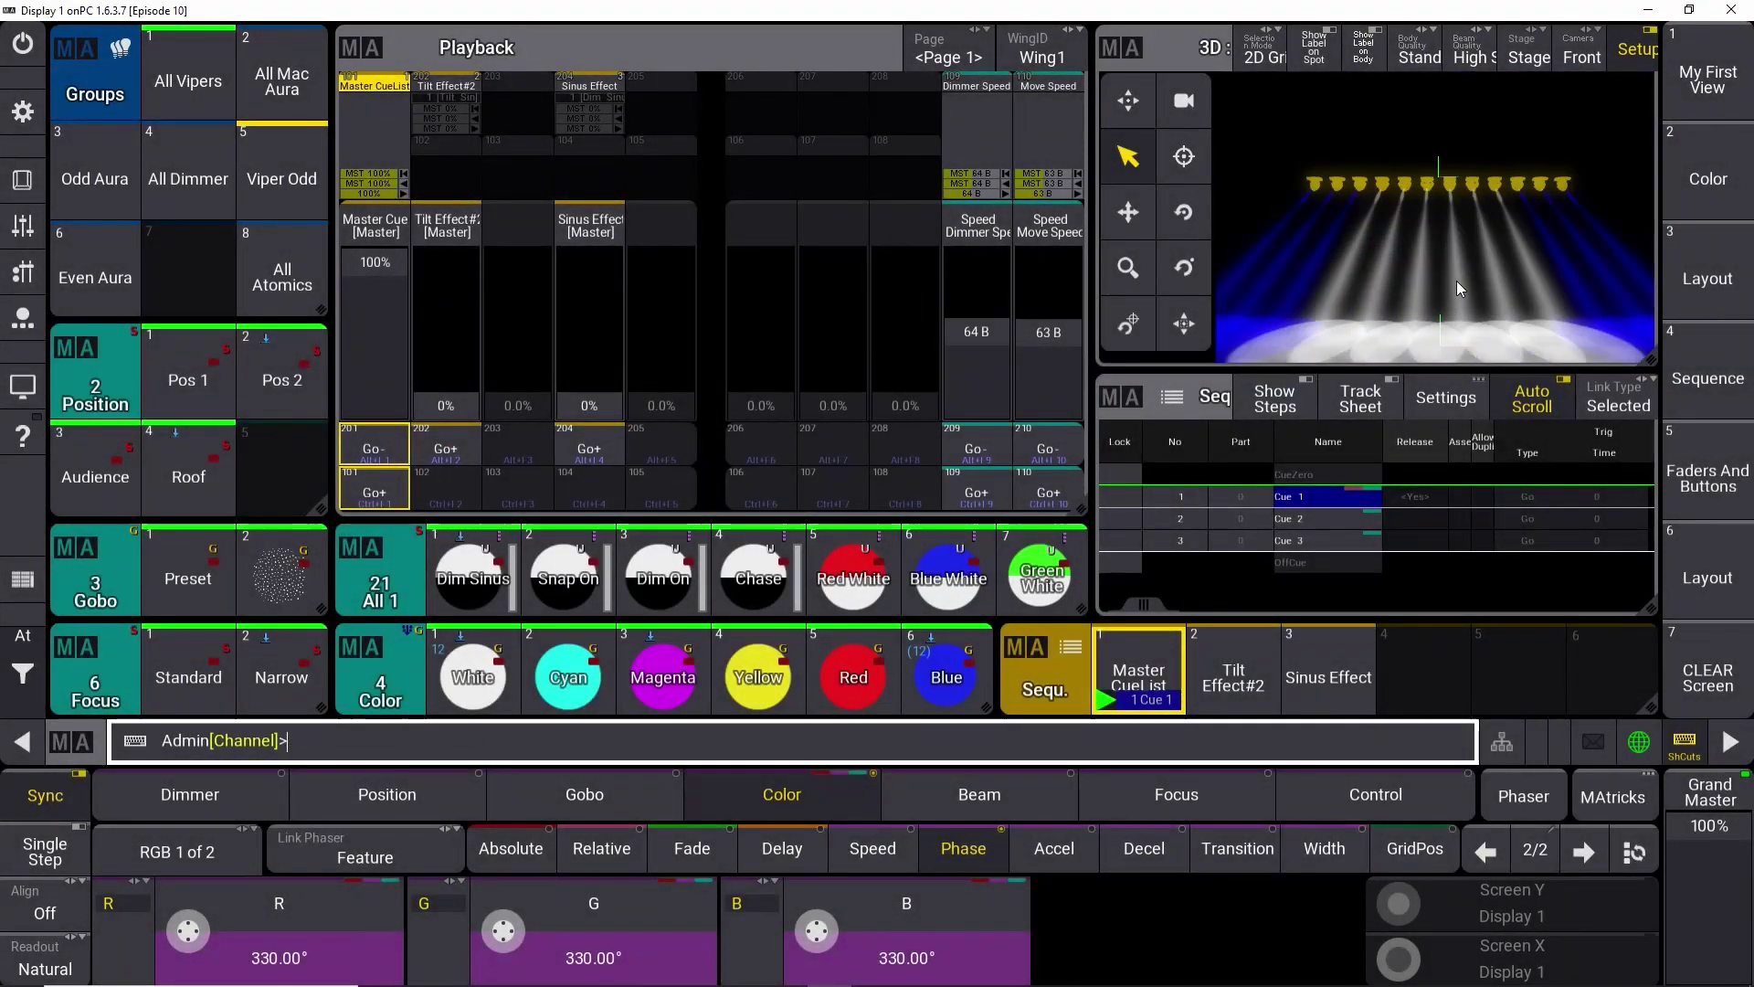